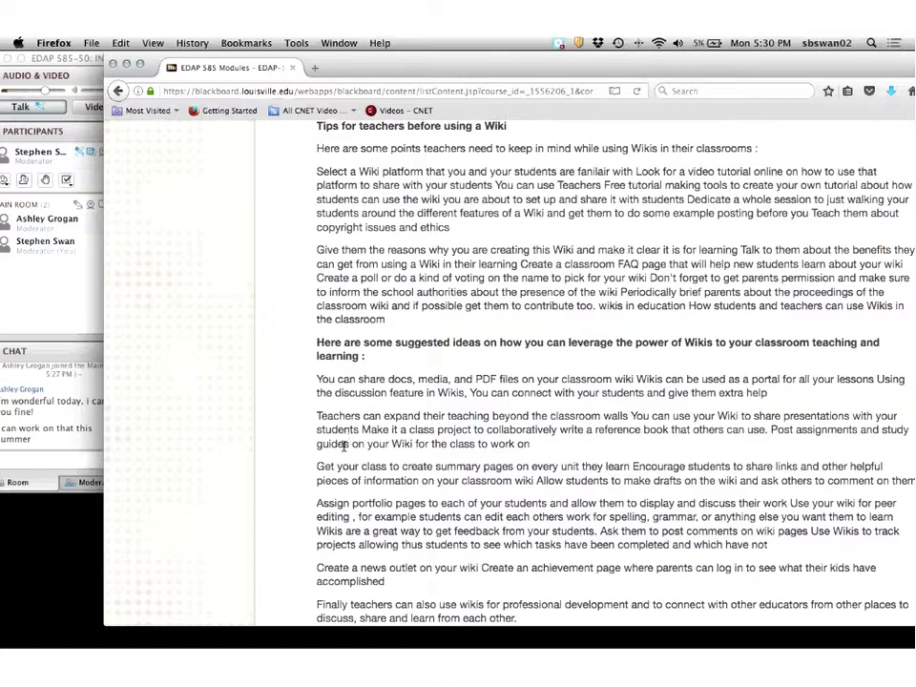
Scroll the EDAP 585 module page down to Module 3's Voki and sign generator links.
{"action": "scroll", "coordinate": [349, 436], "scroll_direction": "down", "scroll_amount": 2}
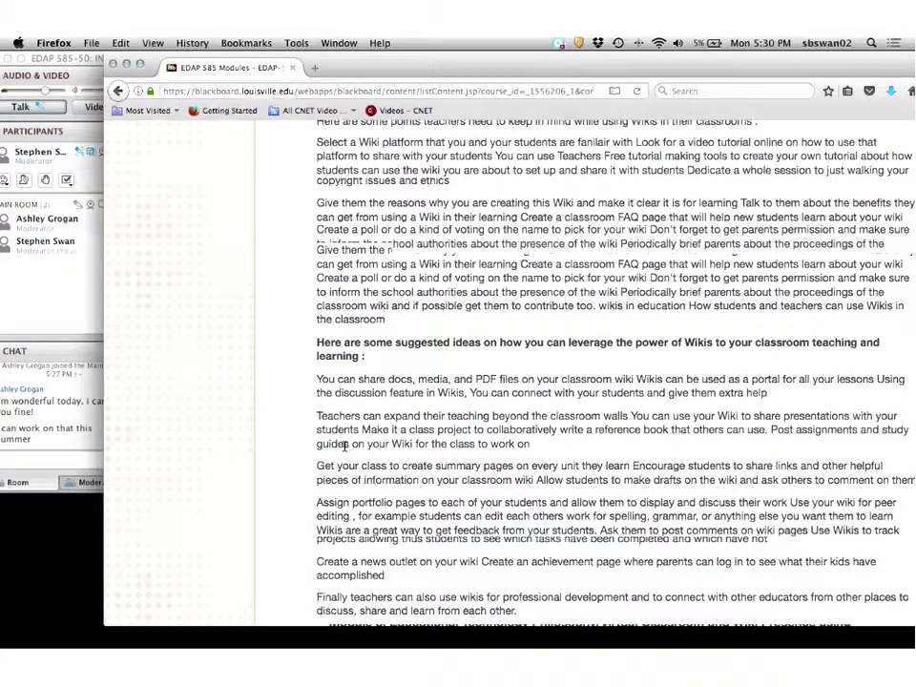
{"action": "scroll", "coordinate": [345, 447], "scroll_direction": "down", "scroll_amount": 1}
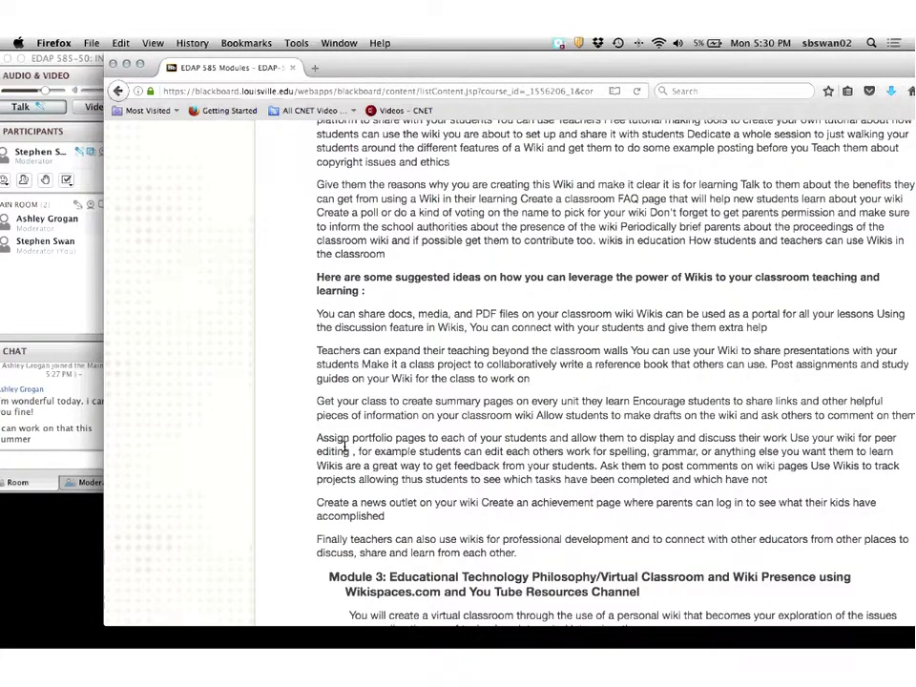
{"action": "scroll", "coordinate": [345, 447], "scroll_direction": "down", "scroll_amount": 4}
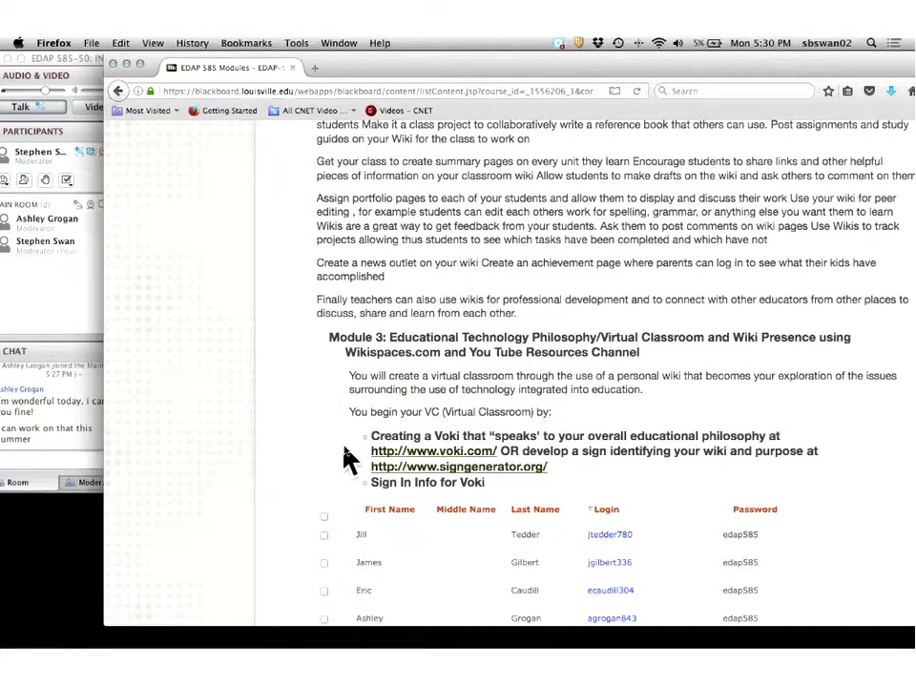
{"action": "scroll", "coordinate": [349, 459], "scroll_direction": "up", "scroll_amount": 1}
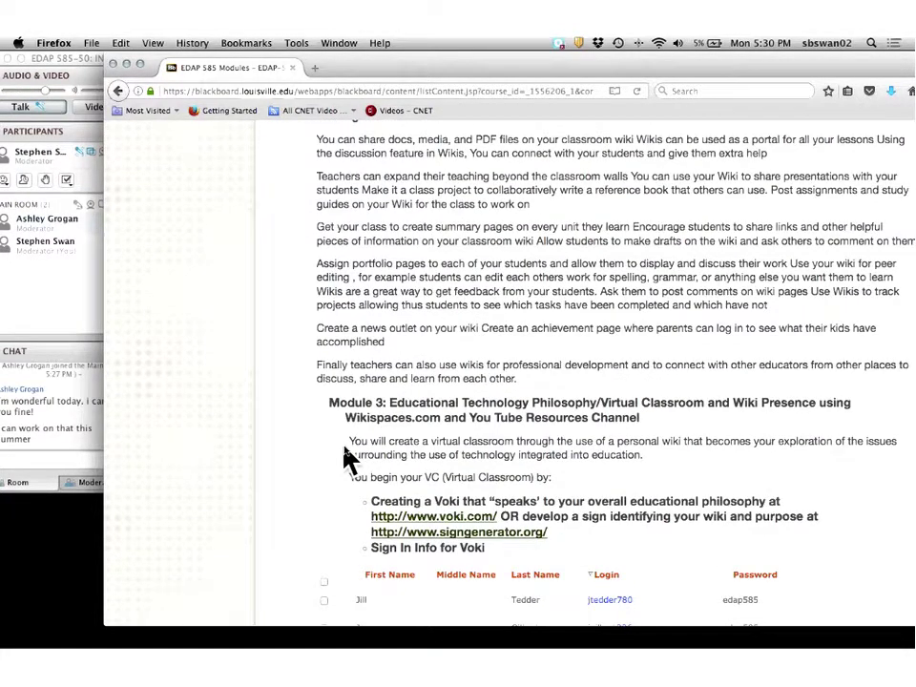
Go to wikispaces.com in a new browser tab.
{"action": "left_click", "coordinate": [314, 68]}
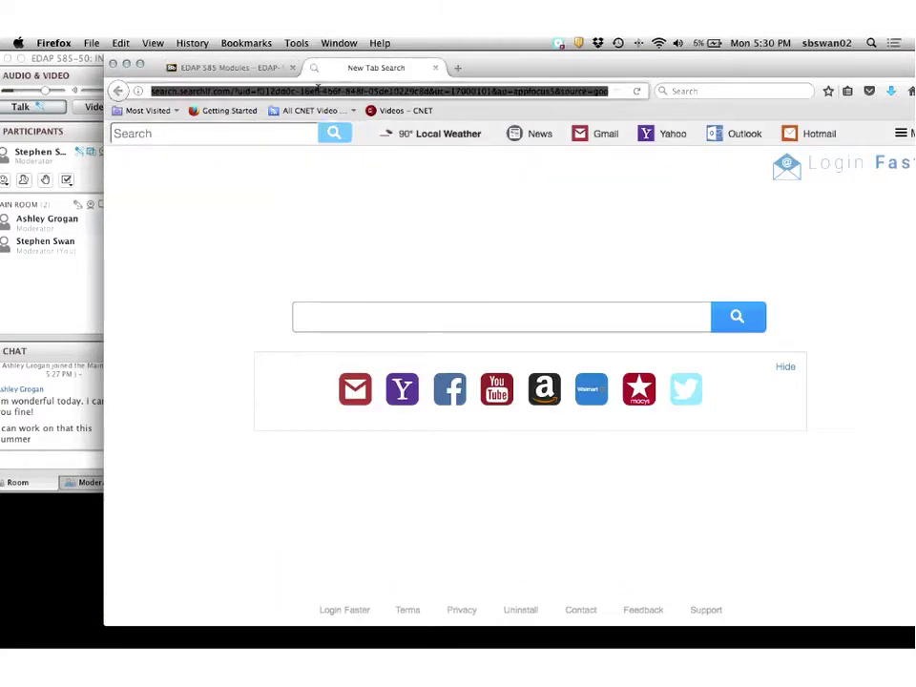
{"action": "type", "text": "wiki"}
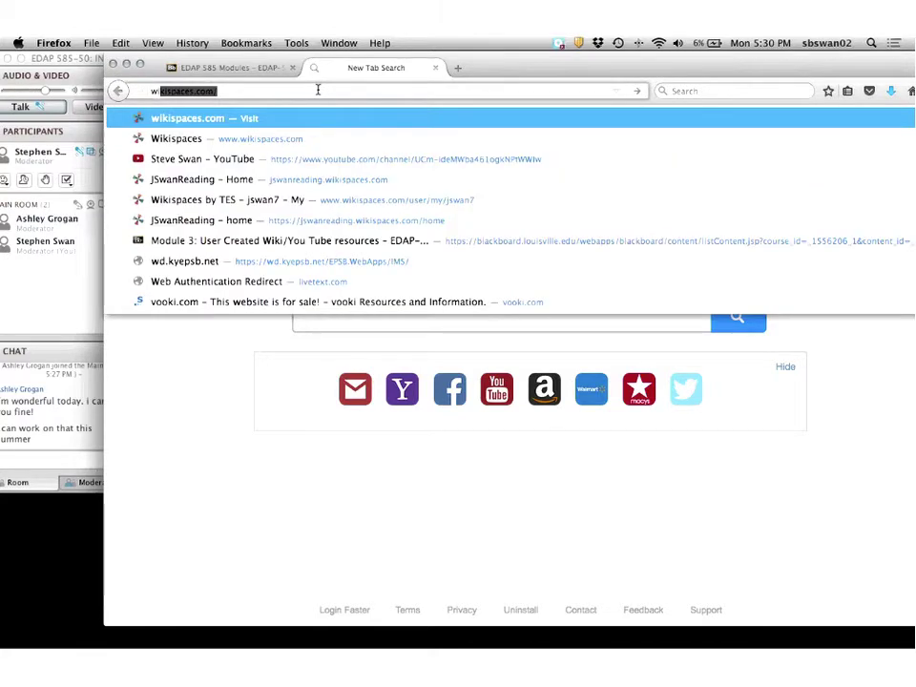
{"action": "type", "text": "spaces"}
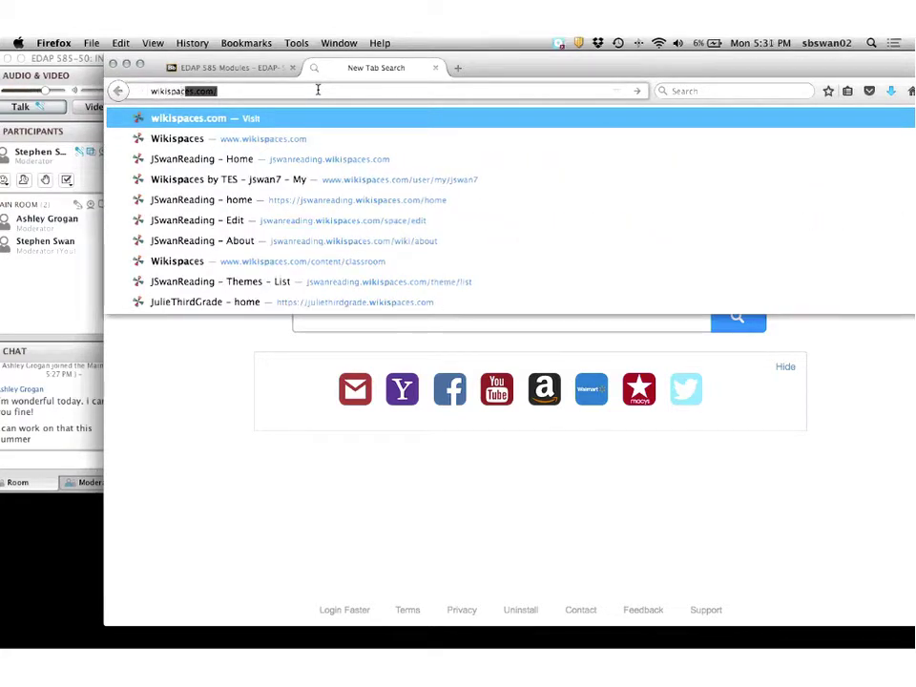
{"action": "key", "text": "Return"}
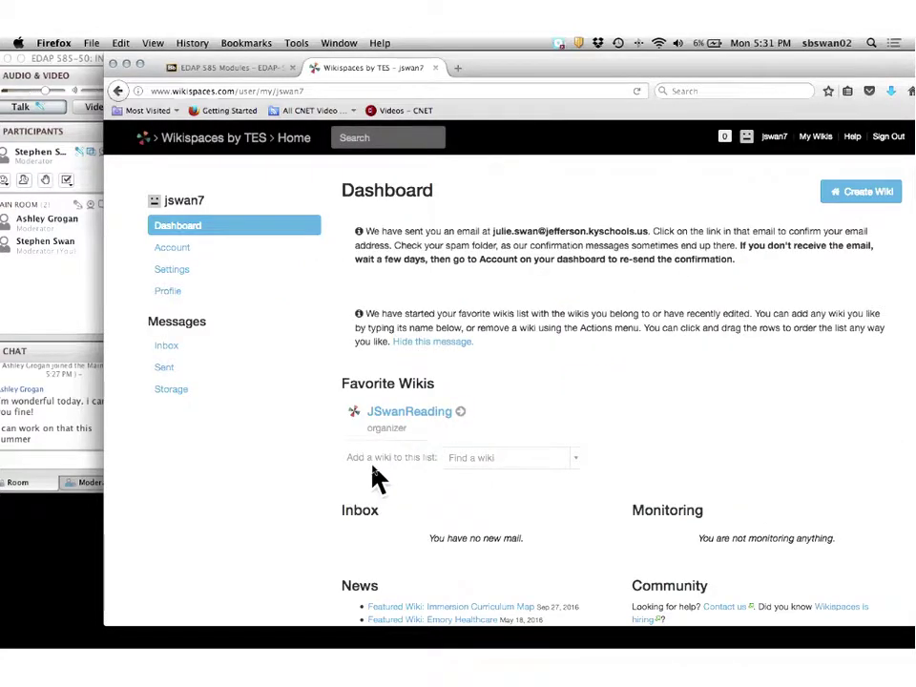
Sign out of the Wikispaces account that is currently logged in.
{"action": "scroll", "coordinate": [372, 469], "scroll_direction": "down", "scroll_amount": 2}
{"action": "scroll", "coordinate": [375, 477], "scroll_direction": "up", "scroll_amount": 2}
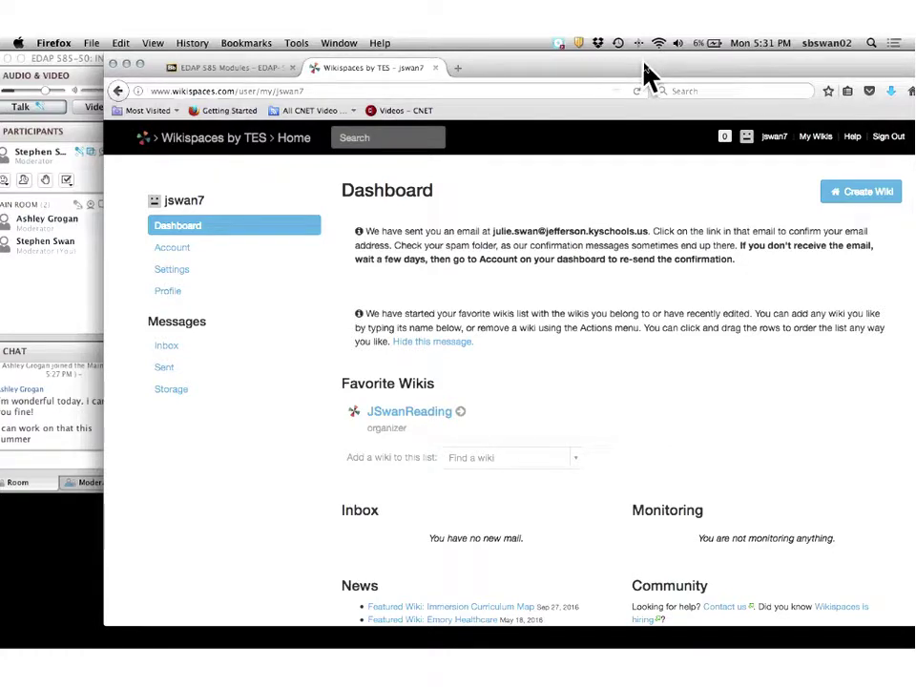
{"action": "left_click_drag", "start_coordinate": [645, 66], "coordinate": [458, 70]}
{"action": "left_click", "coordinate": [699, 141]}
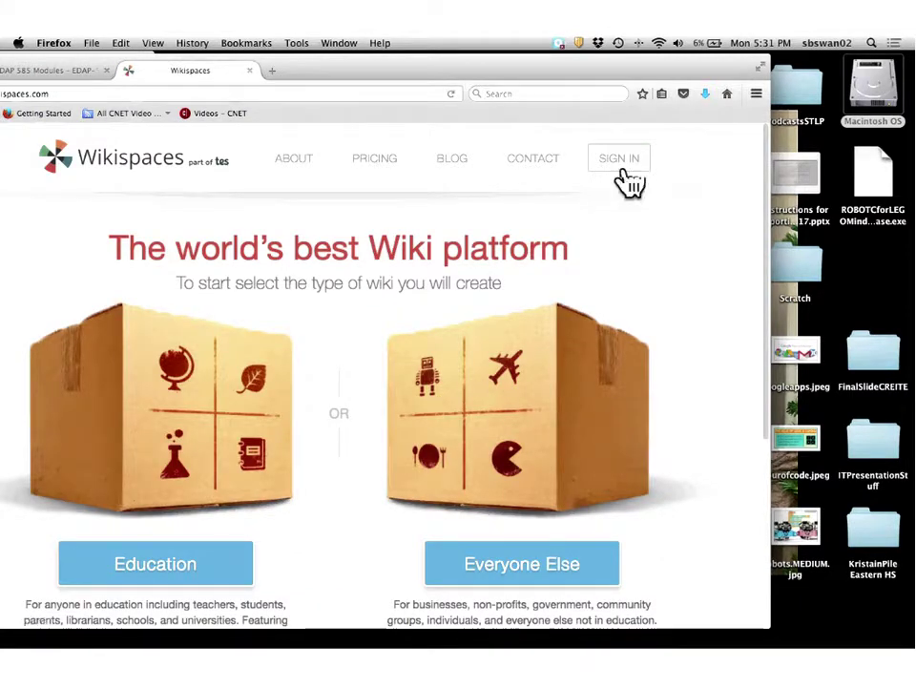
Sign in to Wikispaces with the account username and password, and let Firefox save the login.
{"action": "left_click", "coordinate": [629, 165]}
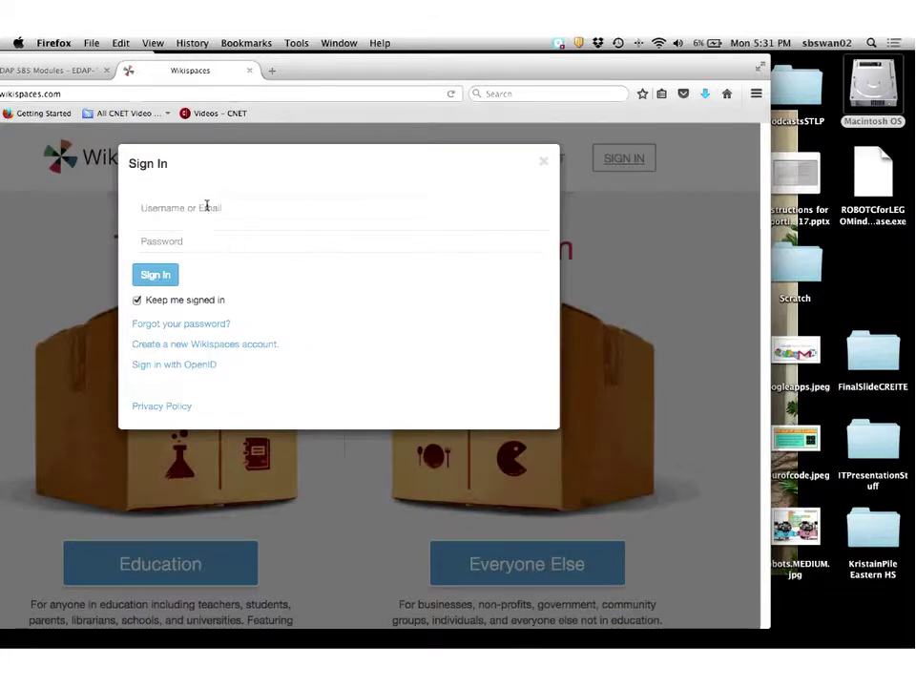
{"action": "left_click", "coordinate": [206, 206]}
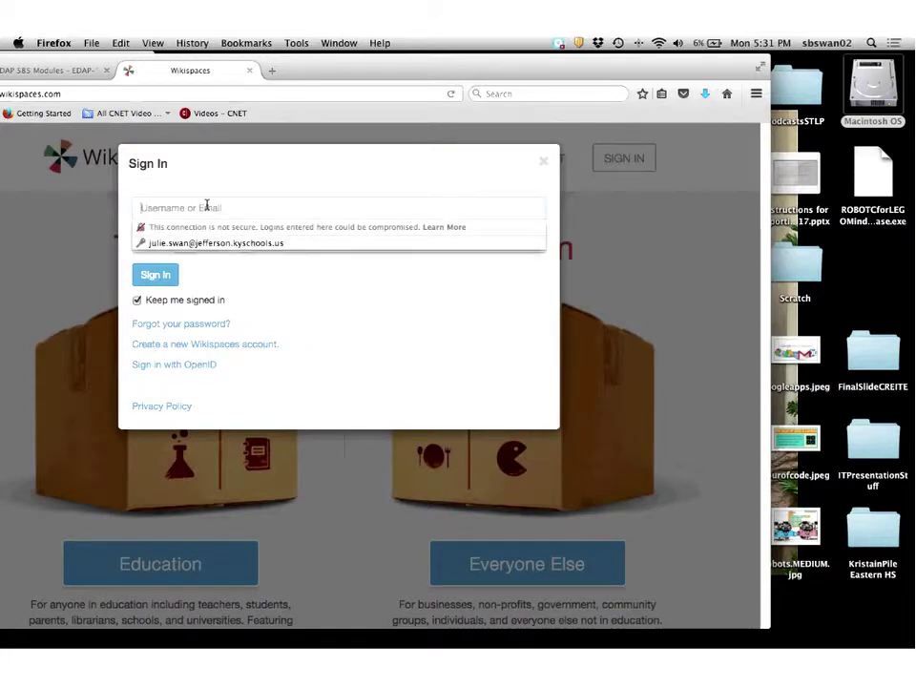
{"action": "type", "text": "s"}
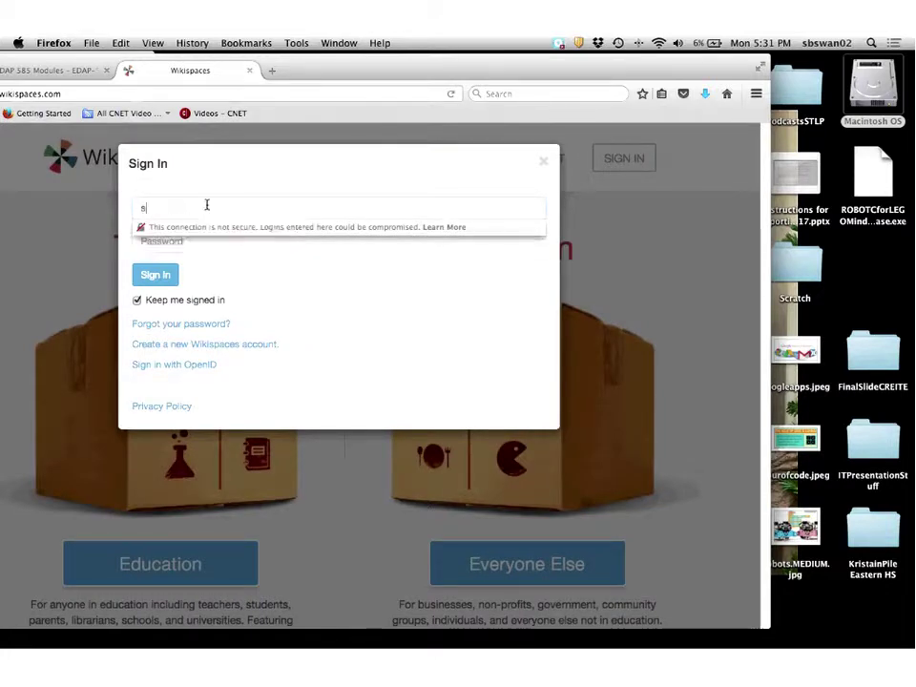
{"action": "type", "text": "bswan"}
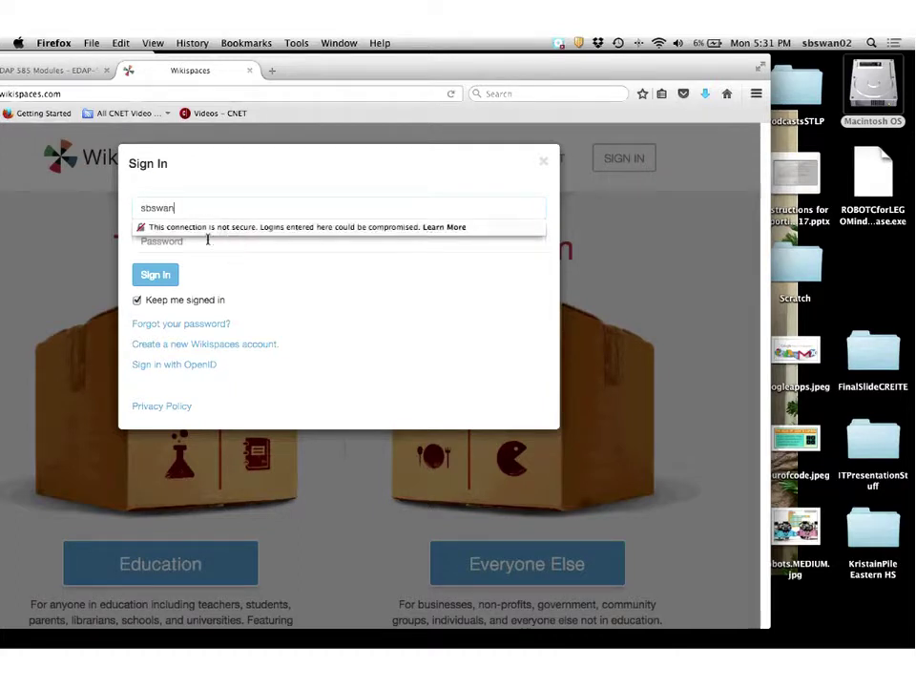
{"action": "left_click", "coordinate": [194, 240]}
{"action": "left_click", "coordinate": [194, 241]}
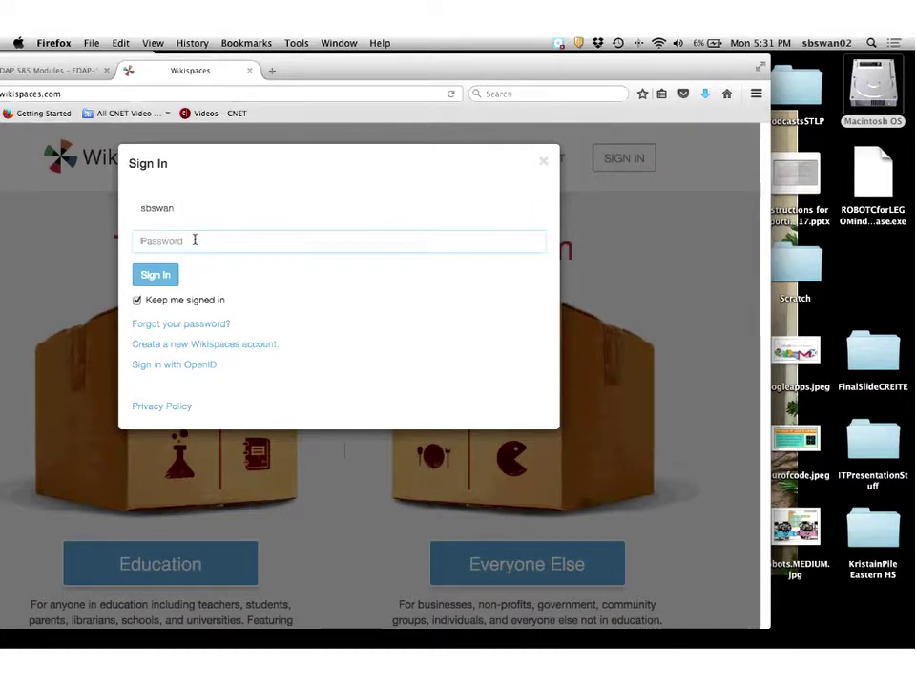
{"action": "type", "text": "****"}
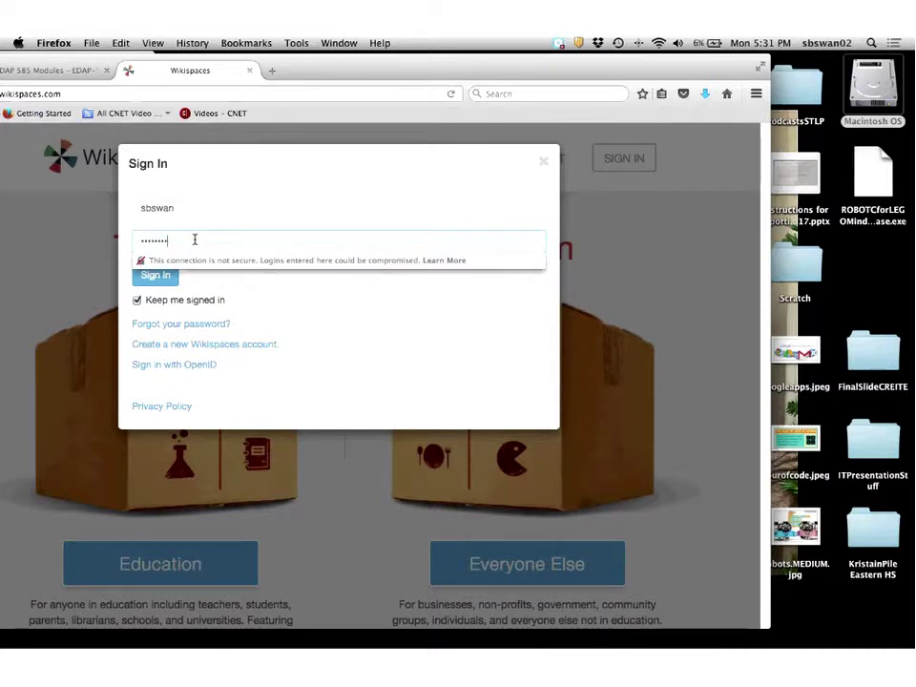
{"action": "left_click", "coordinate": [157, 276]}
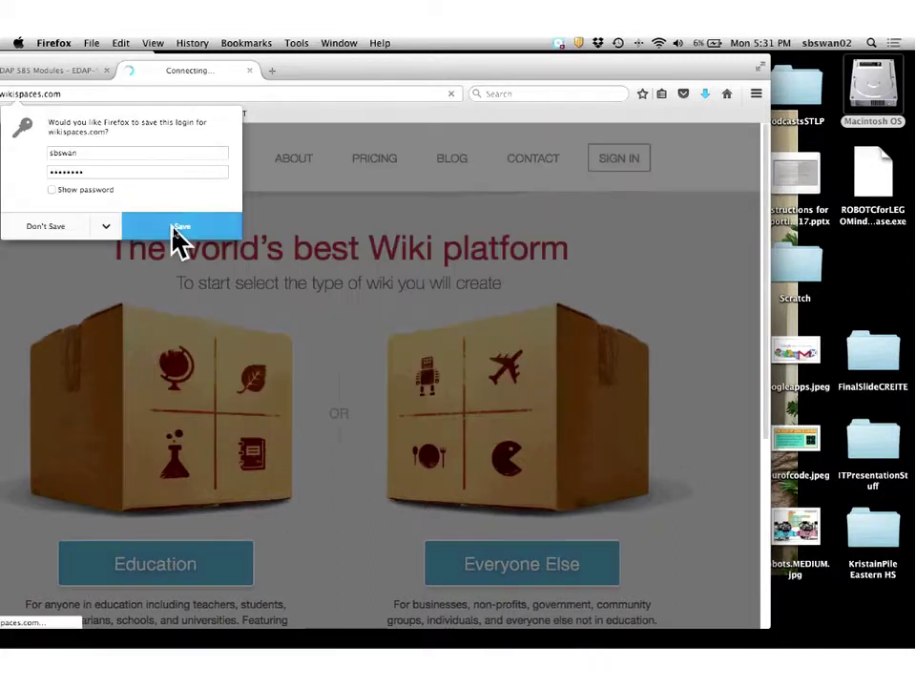
{"action": "left_click", "coordinate": [172, 229]}
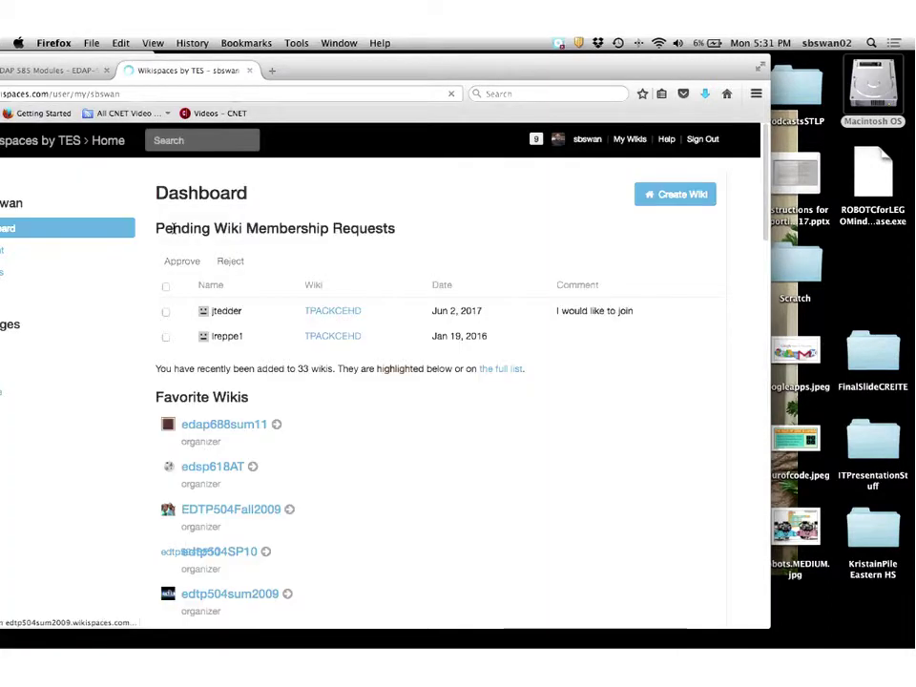
Open the University of Louisville wiki from the Favorite Wikis list.
{"action": "scroll", "coordinate": [241, 420], "scroll_direction": "down", "scroll_amount": 5}
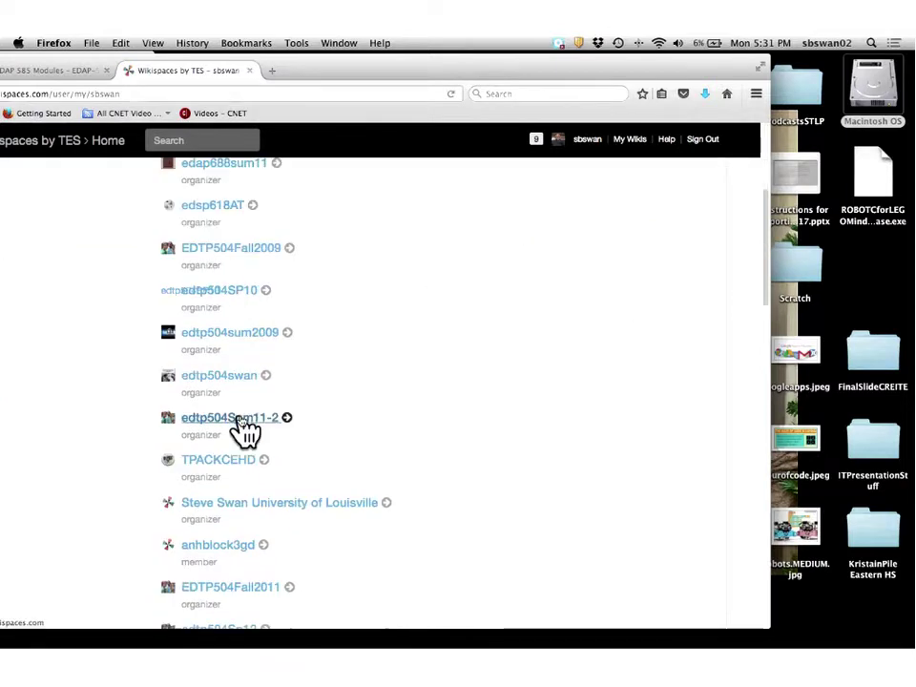
{"action": "scroll", "coordinate": [244, 430], "scroll_direction": "down", "scroll_amount": 1}
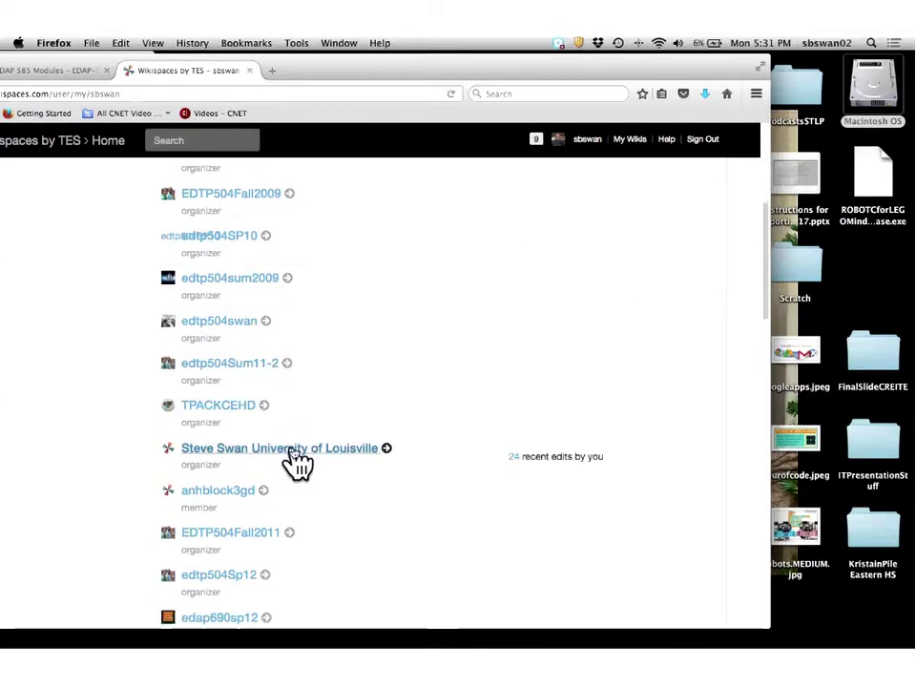
{"action": "left_click", "coordinate": [290, 448]}
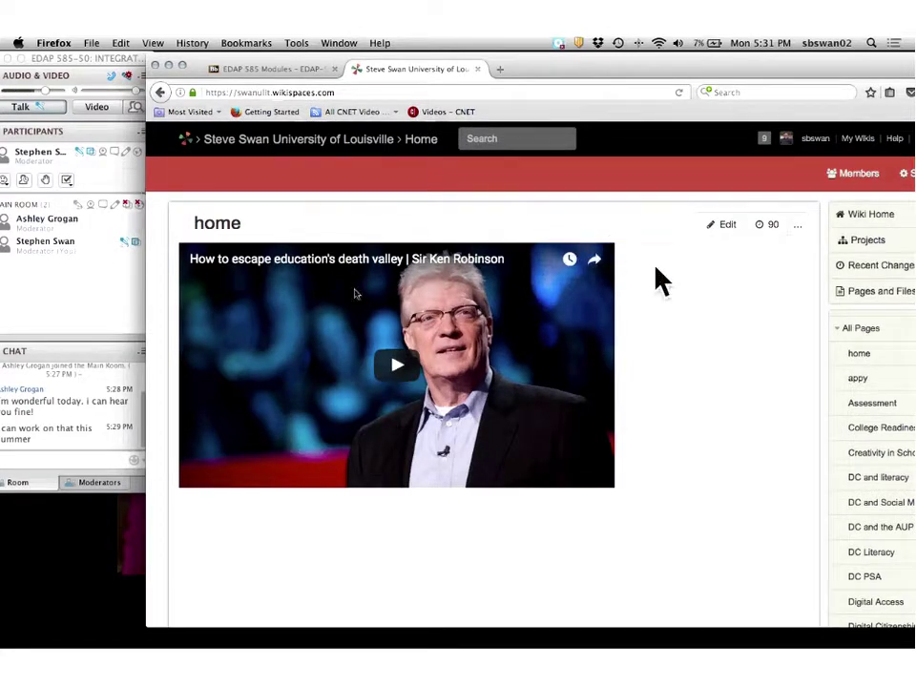
Delete the Other Widget block in the home page editor, then leave for Settings without saving.
{"action": "left_click", "coordinate": [730, 229]}
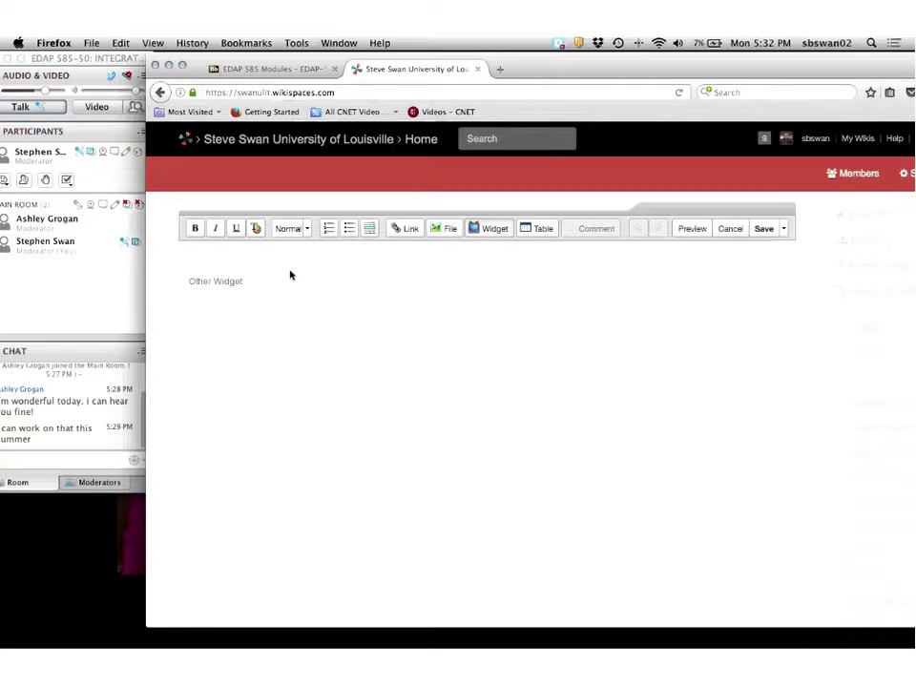
{"action": "key", "text": "BackSpace"}
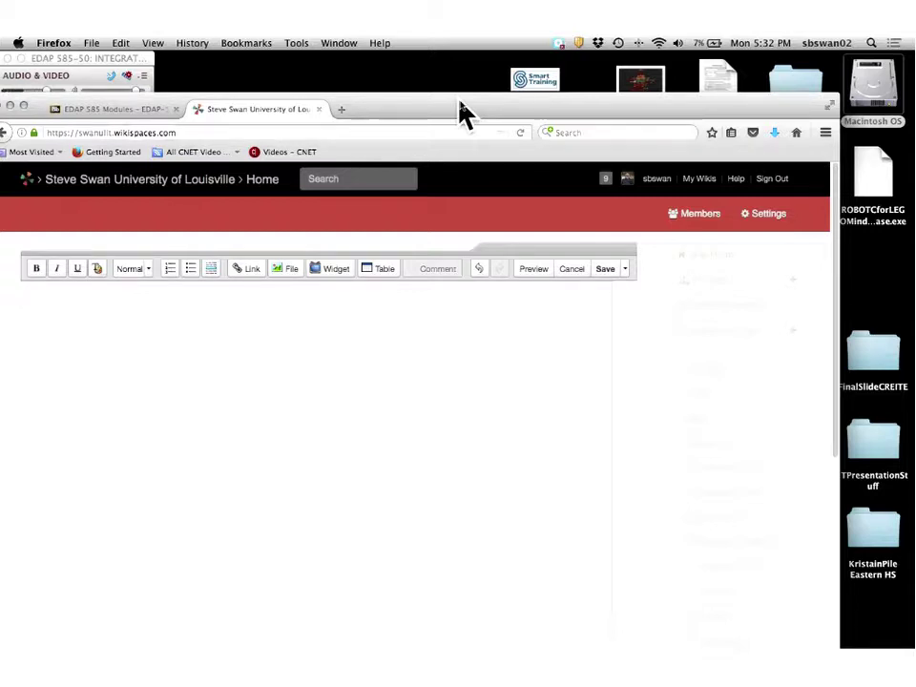
{"action": "left_click", "coordinate": [771, 217]}
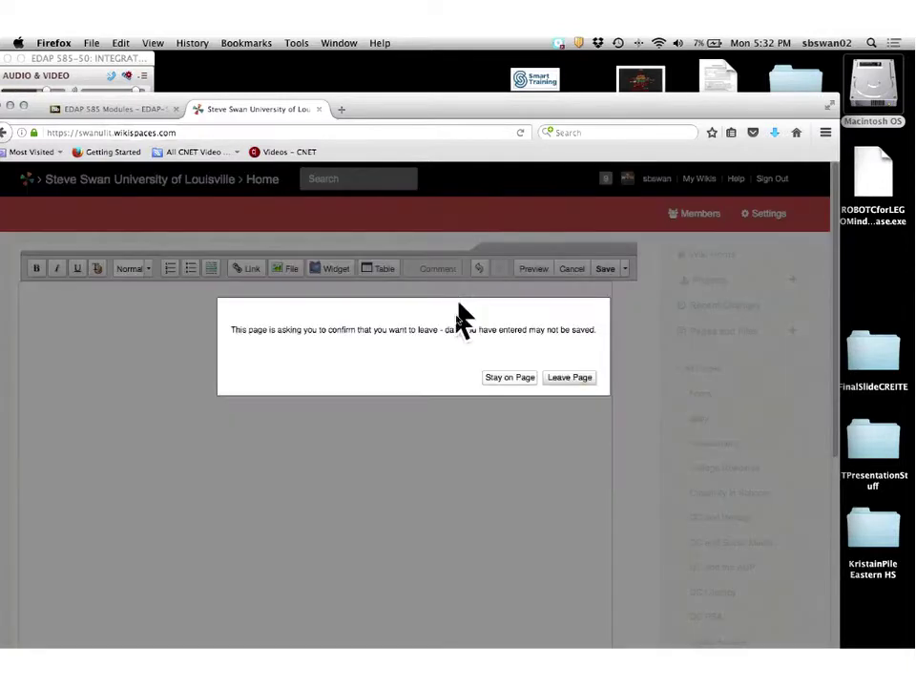
{"action": "left_click", "coordinate": [567, 380]}
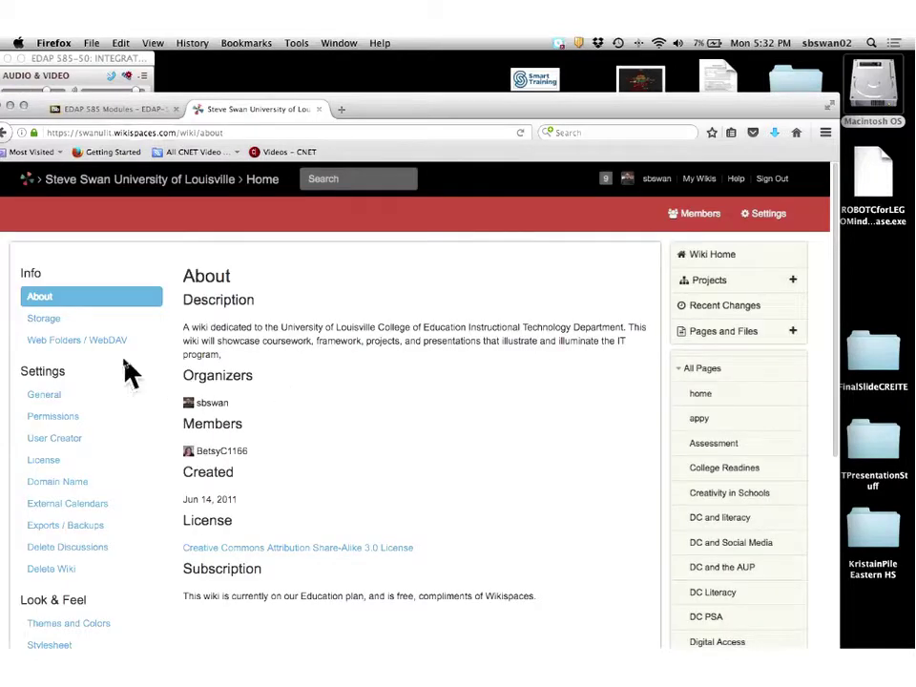
Review the General settings down to the Google Analytics section and Save button.
{"action": "left_click", "coordinate": [38, 397]}
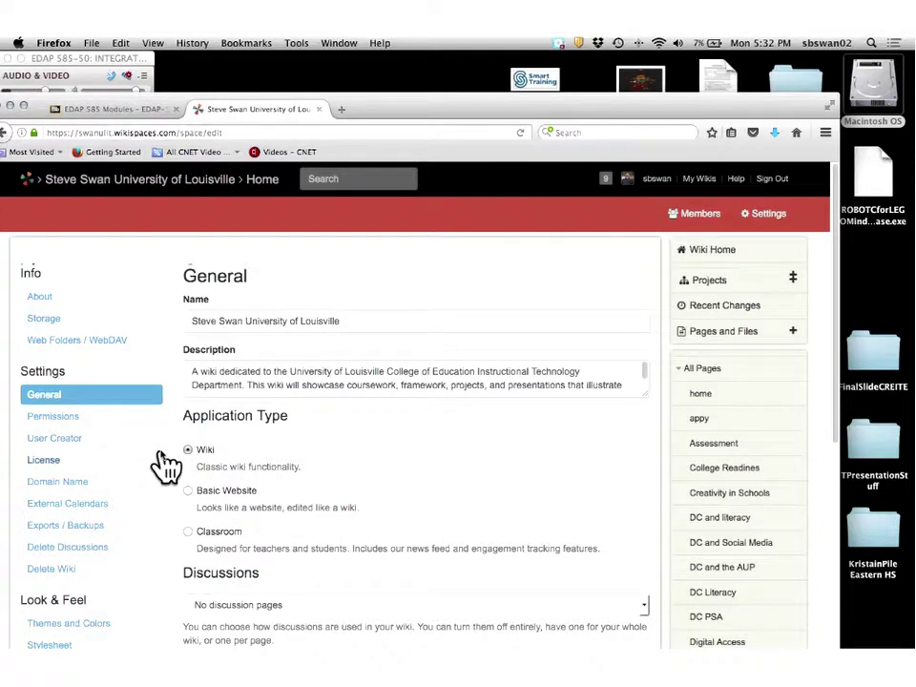
{"action": "scroll", "coordinate": [299, 399], "scroll_direction": "down", "scroll_amount": 5}
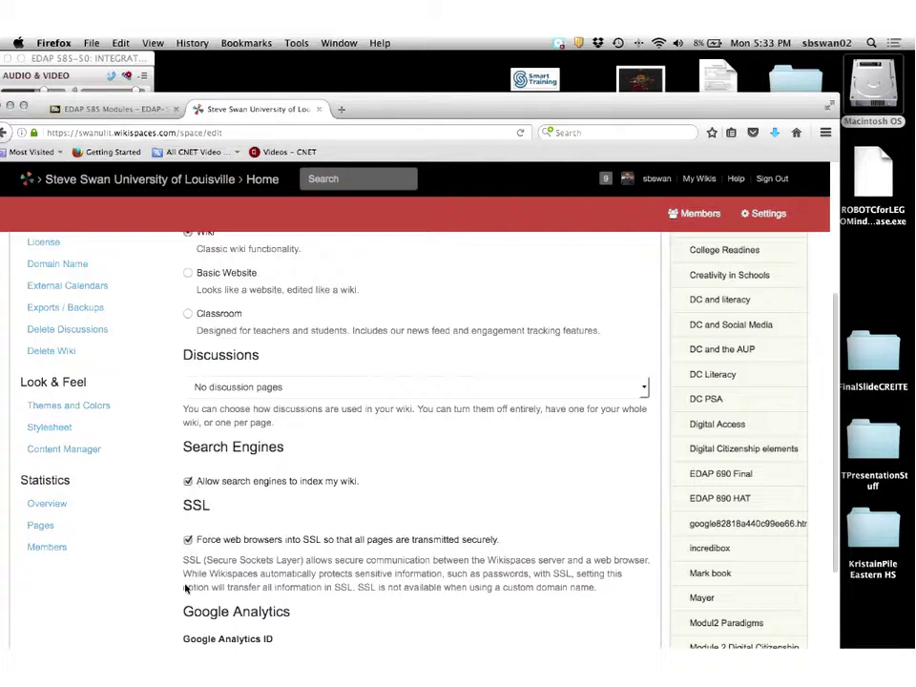
{"action": "scroll", "coordinate": [209, 437], "scroll_direction": "down", "scroll_amount": 2}
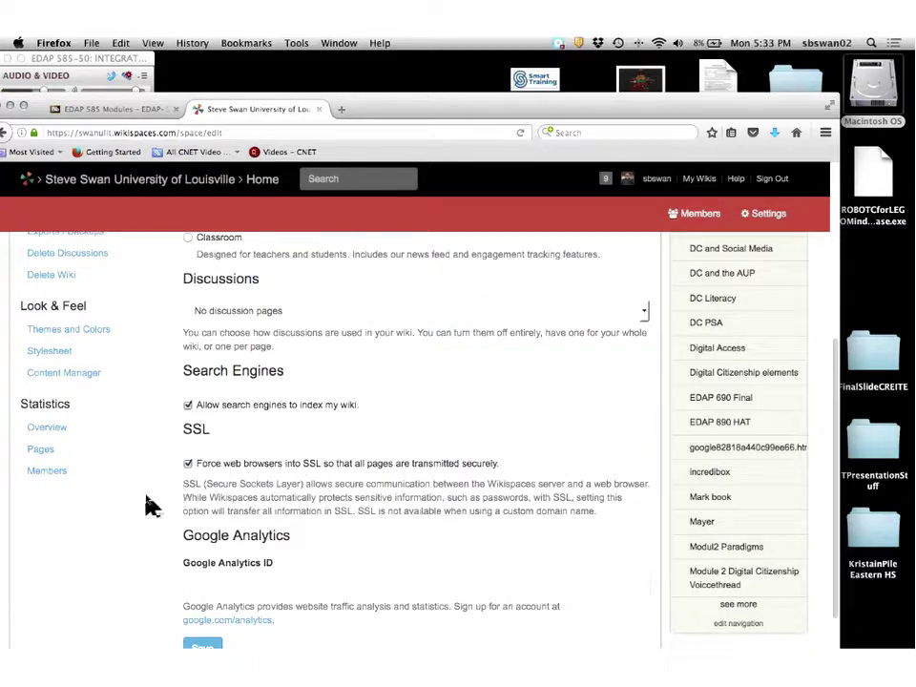
{"action": "scroll", "coordinate": [215, 561], "scroll_direction": "down", "scroll_amount": 2}
Save the General settings and go to the wiki's Permissions page.
{"action": "left_click", "coordinate": [202, 574]}
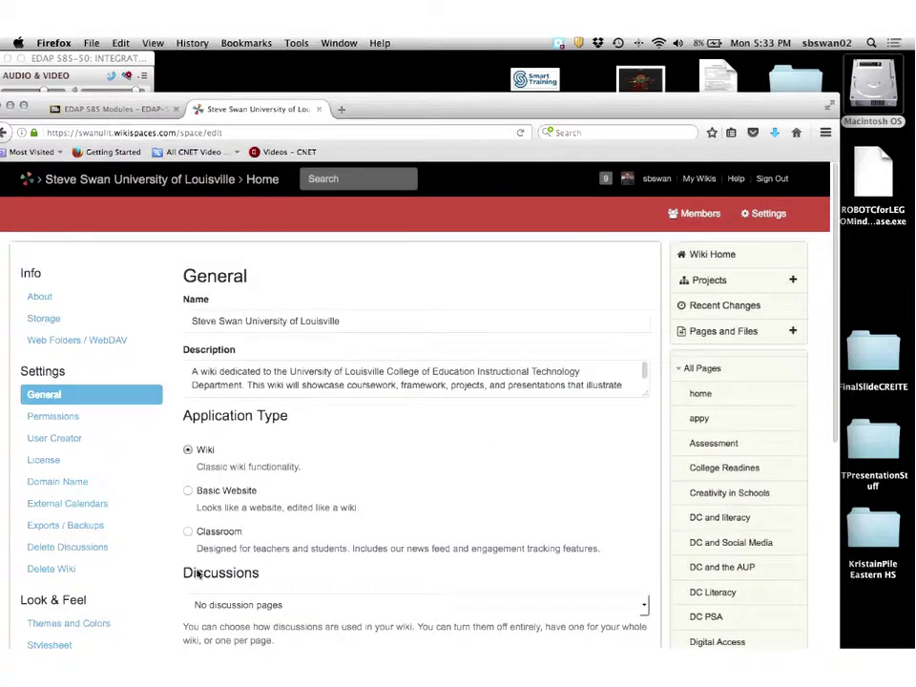
{"action": "left_click", "coordinate": [55, 416]}
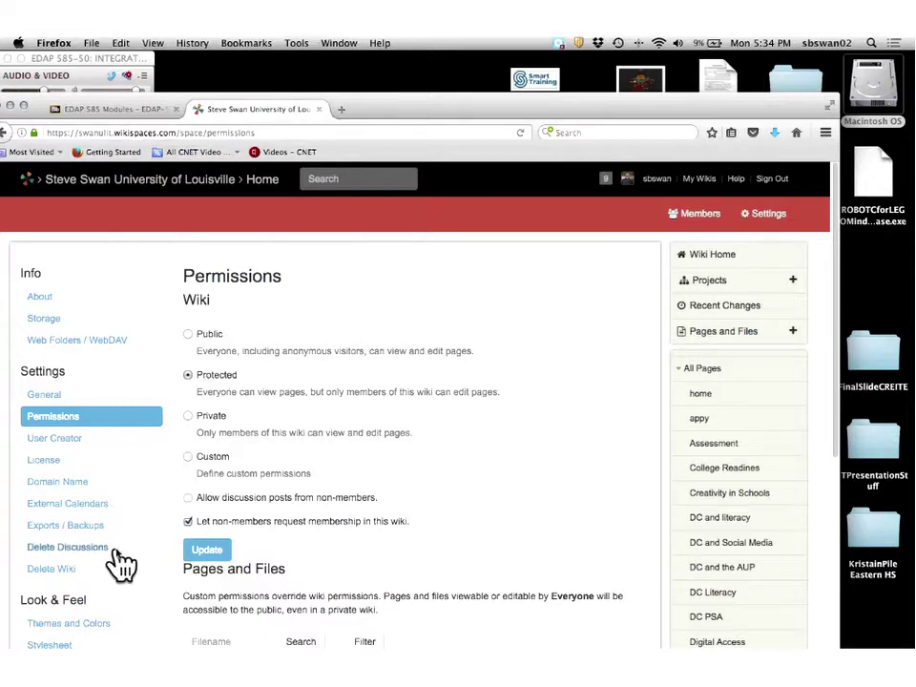
Open the Themes and Colors settings and scroll down to the New Theme form.
{"action": "scroll", "coordinate": [121, 565], "scroll_direction": "down", "scroll_amount": 3}
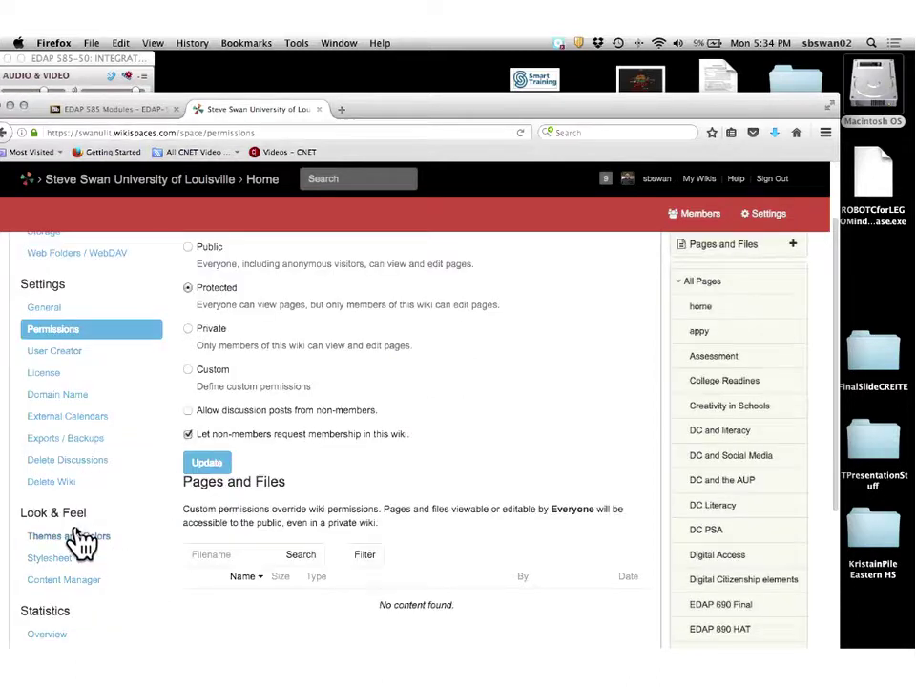
{"action": "left_click", "coordinate": [80, 540]}
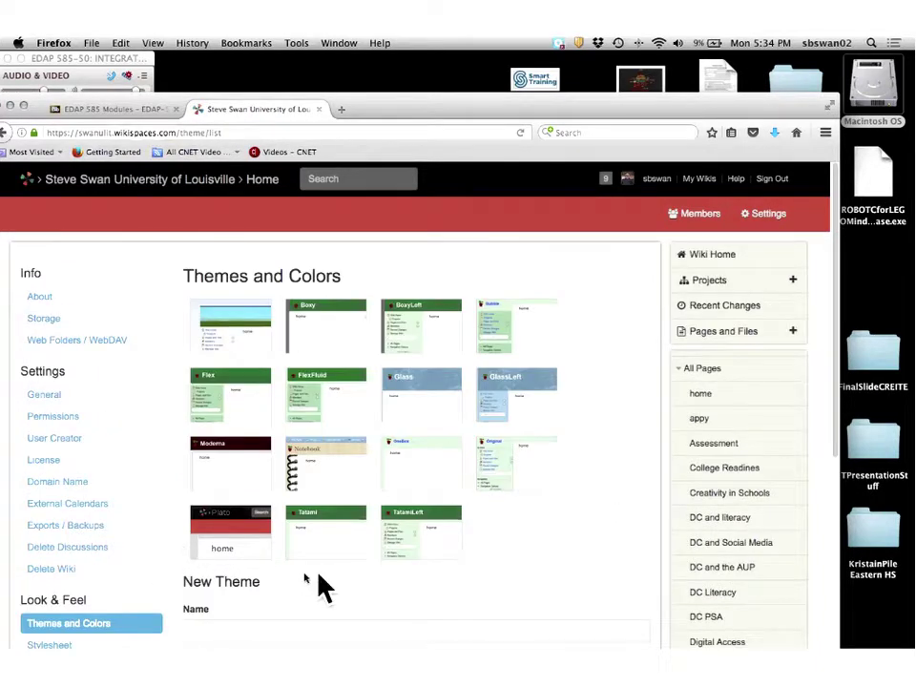
{"action": "scroll", "coordinate": [318, 577], "scroll_direction": "down", "scroll_amount": 3}
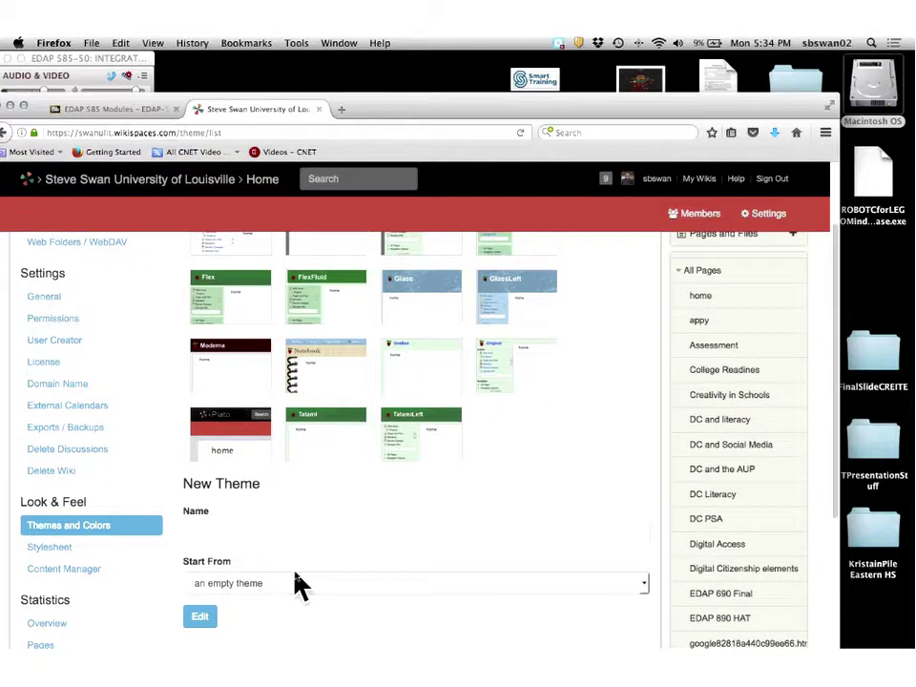
{"action": "scroll", "coordinate": [299, 583], "scroll_direction": "down", "scroll_amount": 2}
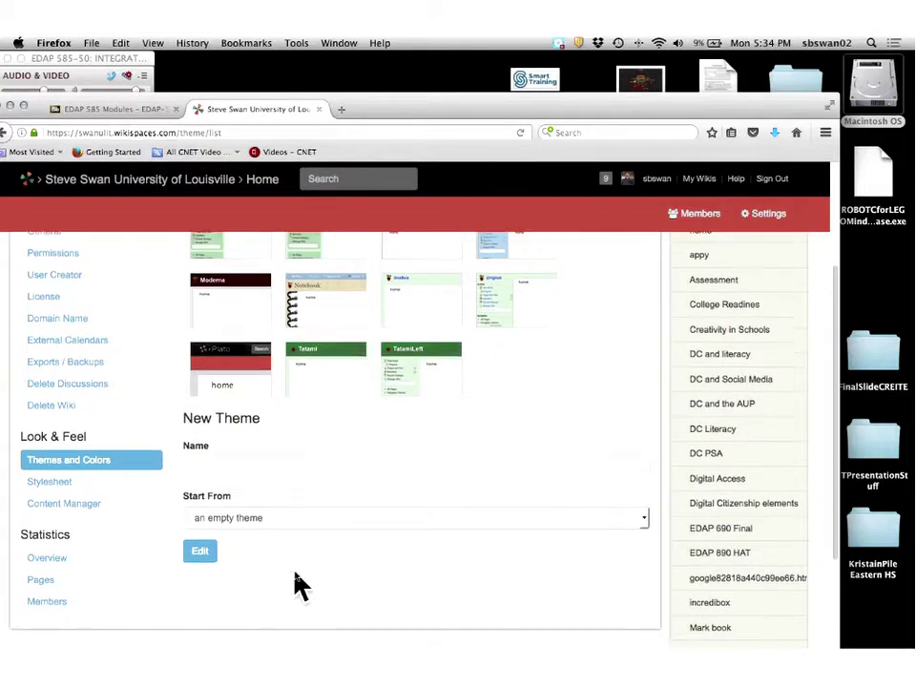
{"action": "scroll", "coordinate": [298, 583], "scroll_direction": "down", "scroll_amount": 1}
{"action": "scroll", "coordinate": [299, 584], "scroll_direction": "up", "scroll_amount": 1}
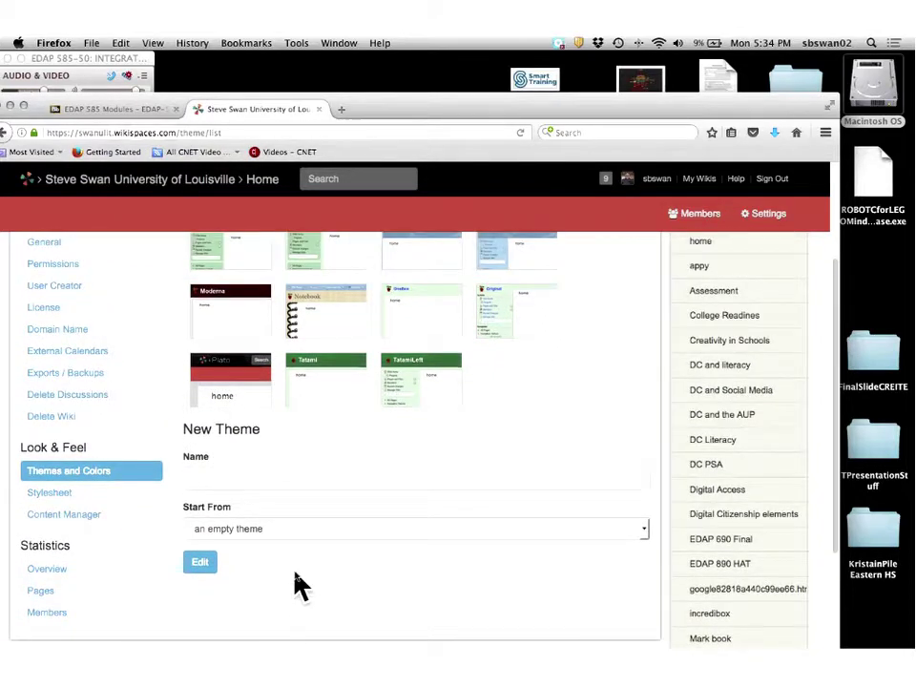
{"action": "scroll", "coordinate": [298, 584], "scroll_direction": "up", "scroll_amount": 5}
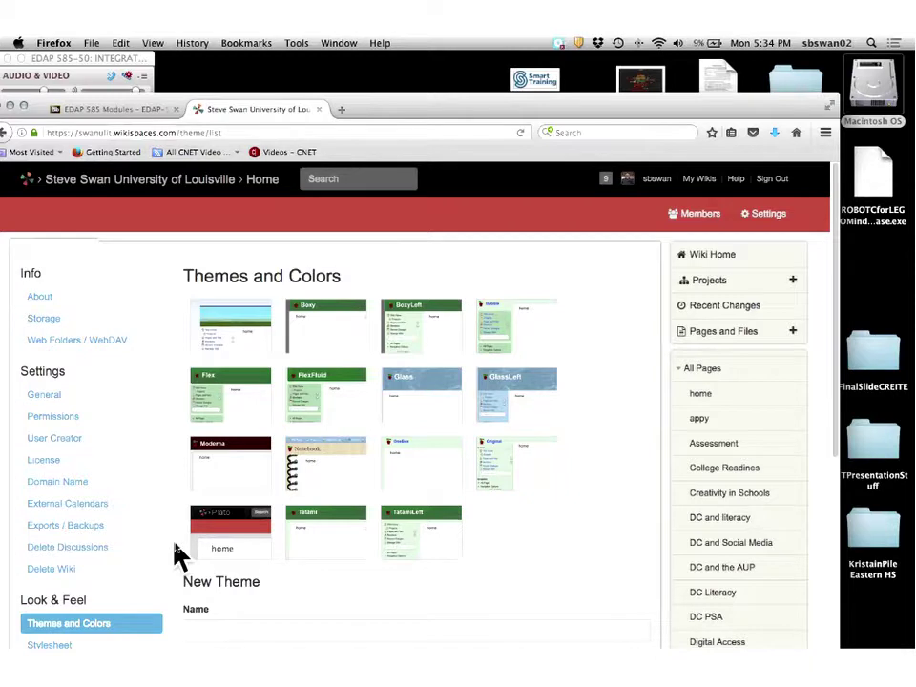
{"action": "scroll", "coordinate": [175, 553], "scroll_direction": "down", "scroll_amount": 2}
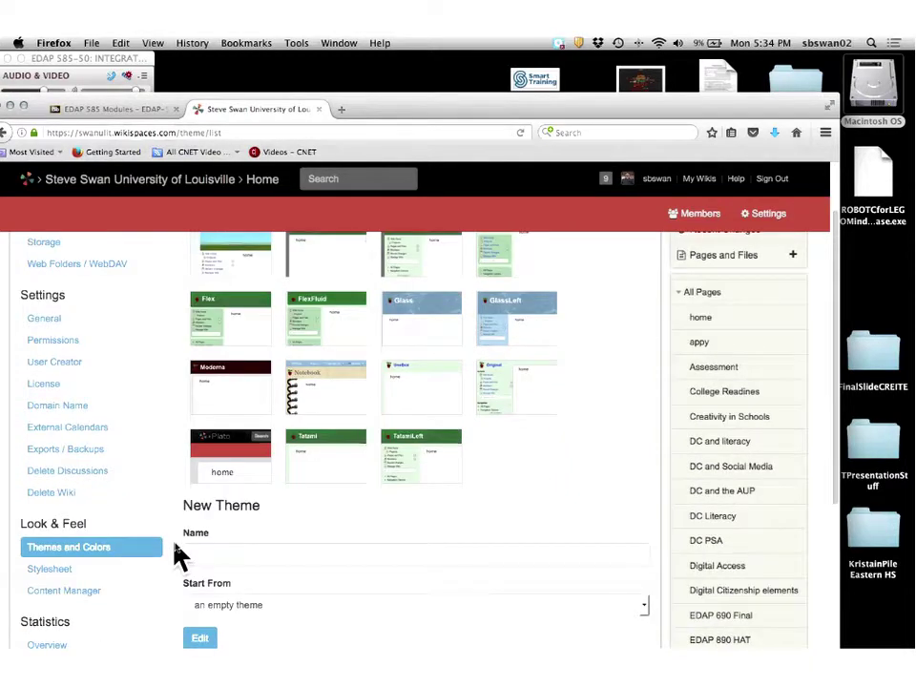
{"action": "scroll", "coordinate": [175, 554], "scroll_direction": "down", "scroll_amount": 1}
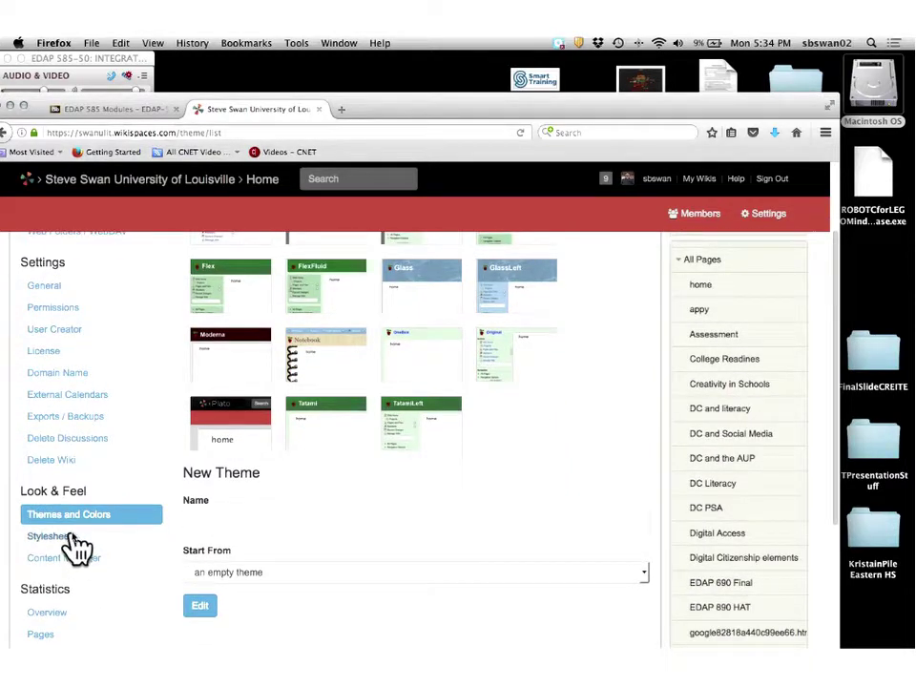
Set the new theme's Start From option to Boxy.
{"action": "left_click", "coordinate": [311, 573]}
{"action": "left_click", "coordinate": [312, 574]}
{"action": "left_click", "coordinate": [312, 574]}
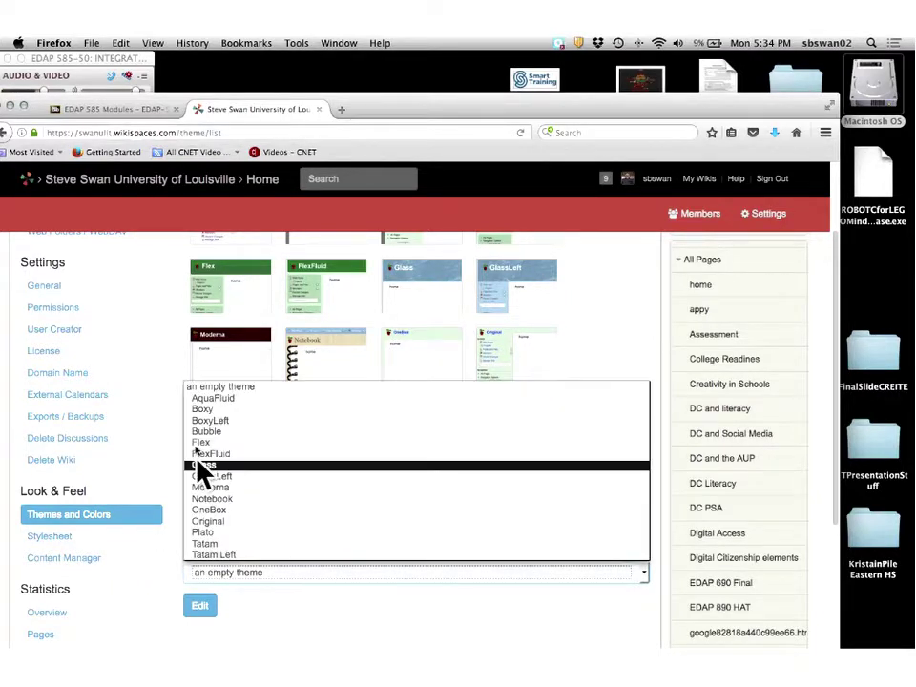
{"action": "left_click", "coordinate": [202, 409]}
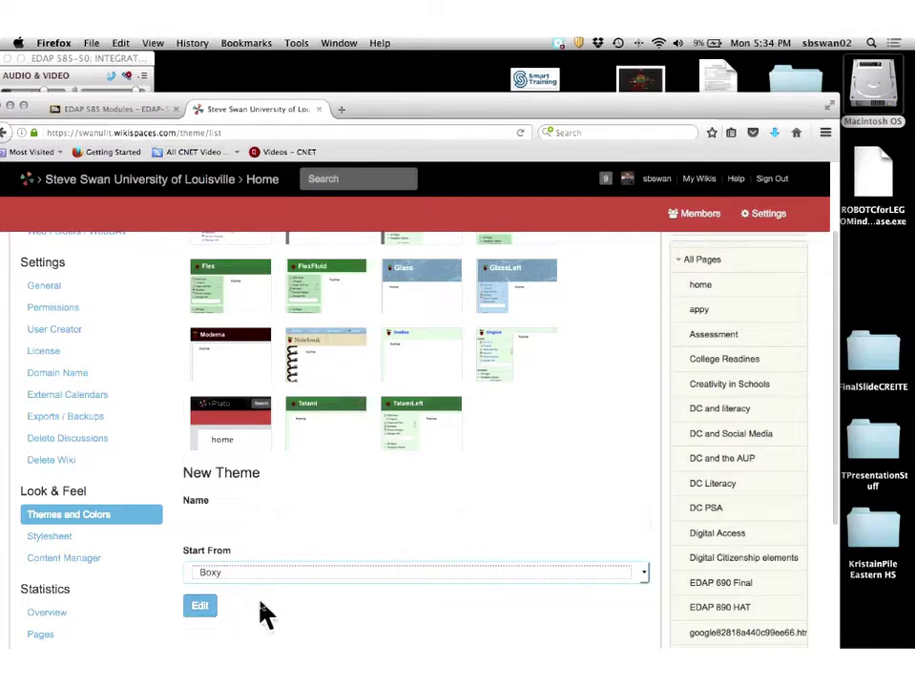
{"action": "scroll", "coordinate": [262, 613], "scroll_direction": "down", "scroll_amount": 1}
{"action": "scroll", "coordinate": [265, 614], "scroll_direction": "down", "scroll_amount": 2}
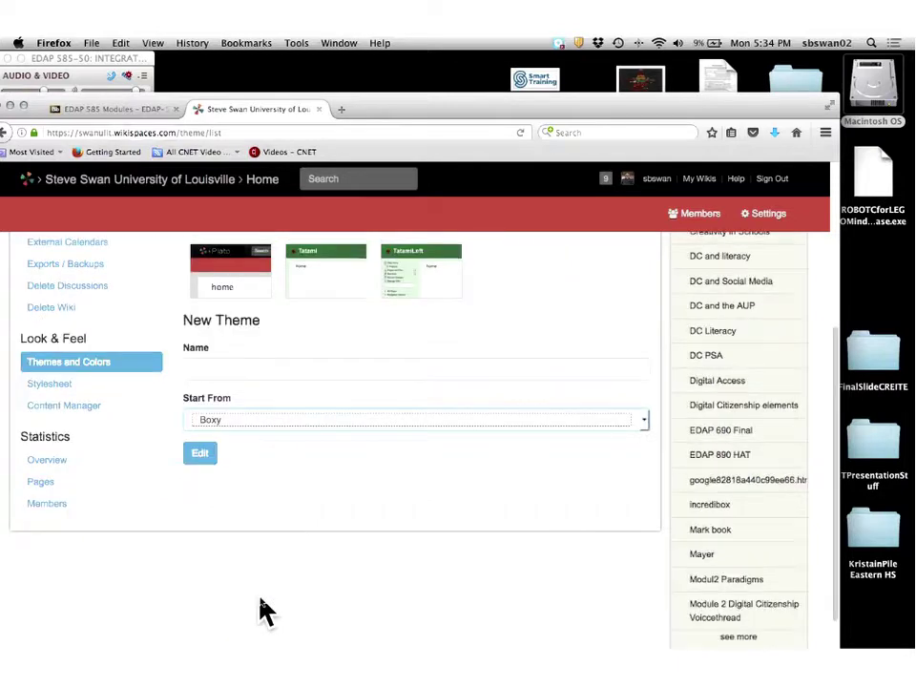
{"action": "scroll", "coordinate": [265, 612], "scroll_direction": "up", "scroll_amount": 3}
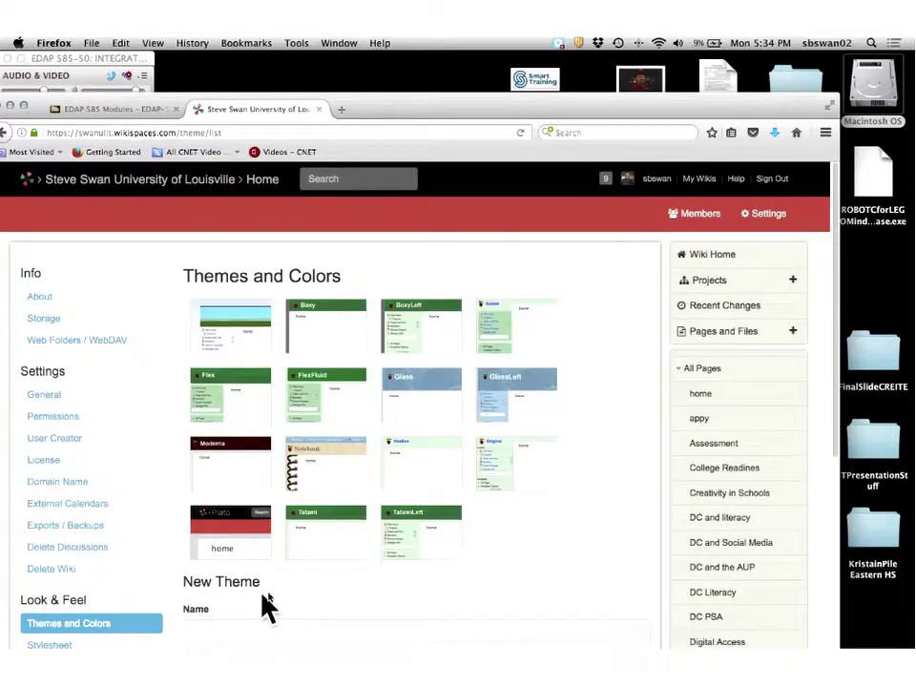
Edit the wiki home page, ignoring the recovered draft, and delete the Other Widget block.
{"action": "left_click", "coordinate": [701, 395]}
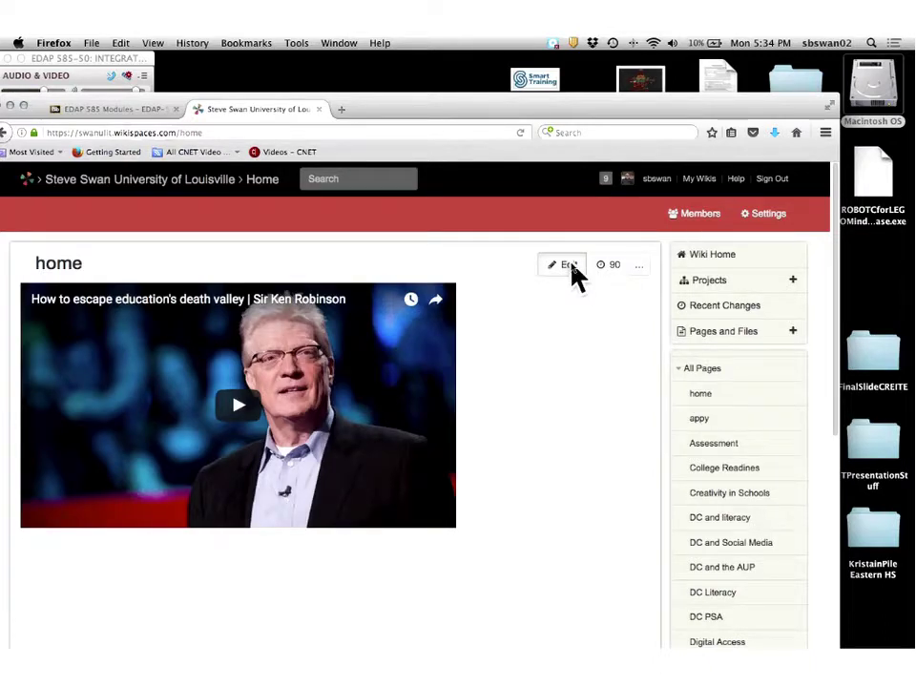
{"action": "left_click", "coordinate": [570, 267]}
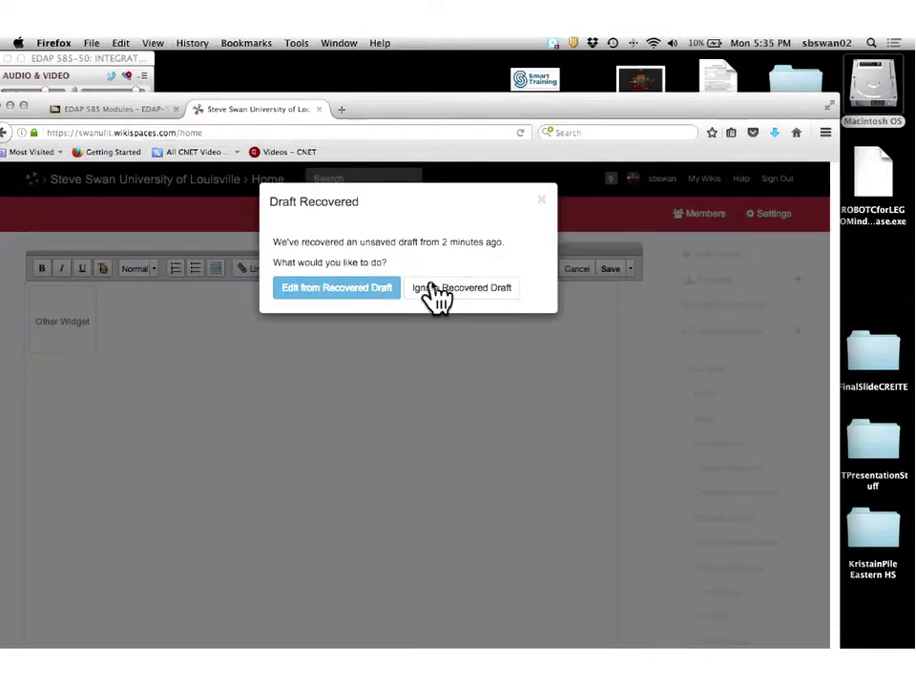
{"action": "left_click", "coordinate": [437, 296]}
{"action": "left_click", "coordinate": [150, 352]}
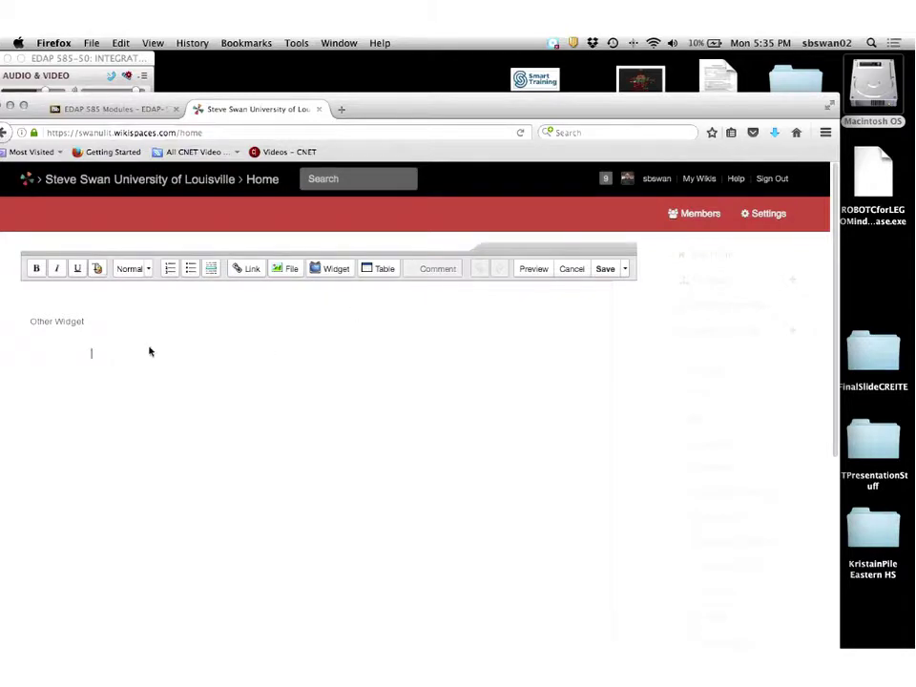
{"action": "key", "text": "BackSpace"}
{"action": "key", "text": "BackSpace"}
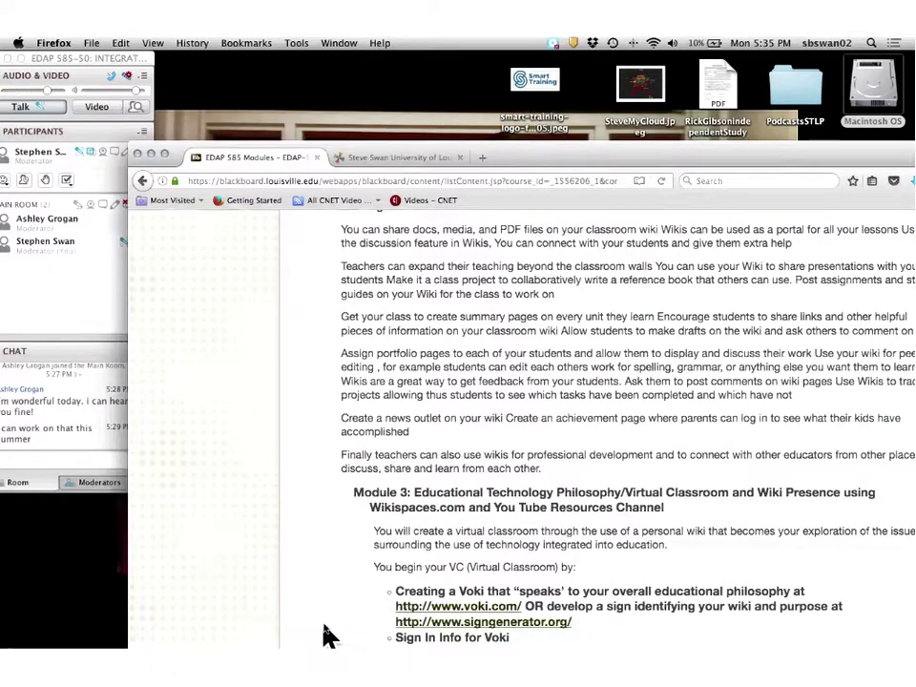
{"action": "scroll", "coordinate": [324, 634], "scroll_direction": "down", "scroll_amount": 3}
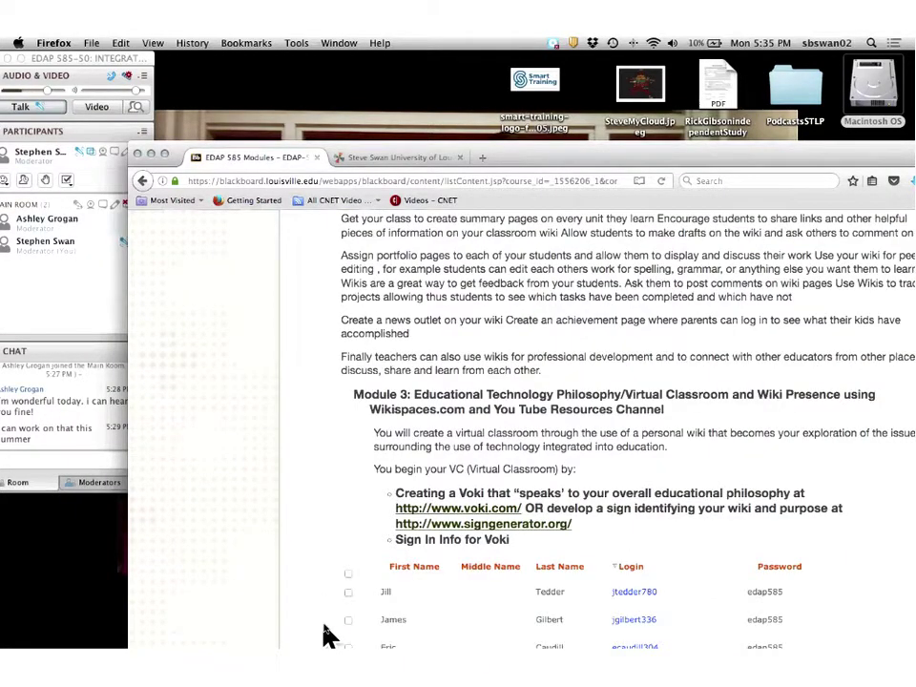
{"action": "scroll", "coordinate": [324, 634], "scroll_direction": "up", "scroll_amount": 1}
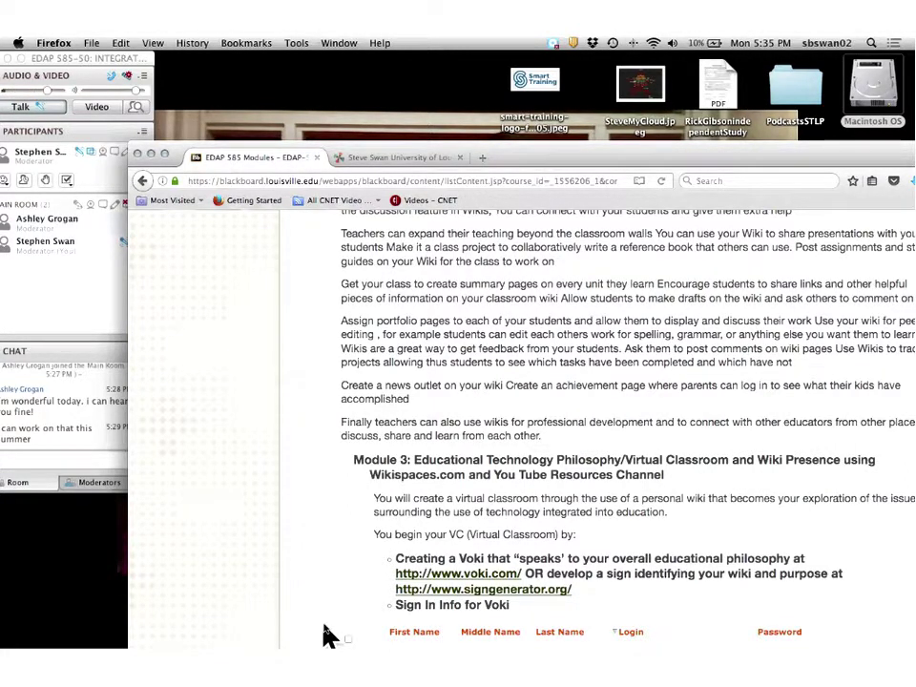
{"action": "scroll", "coordinate": [319, 632], "scroll_direction": "down", "scroll_amount": 3}
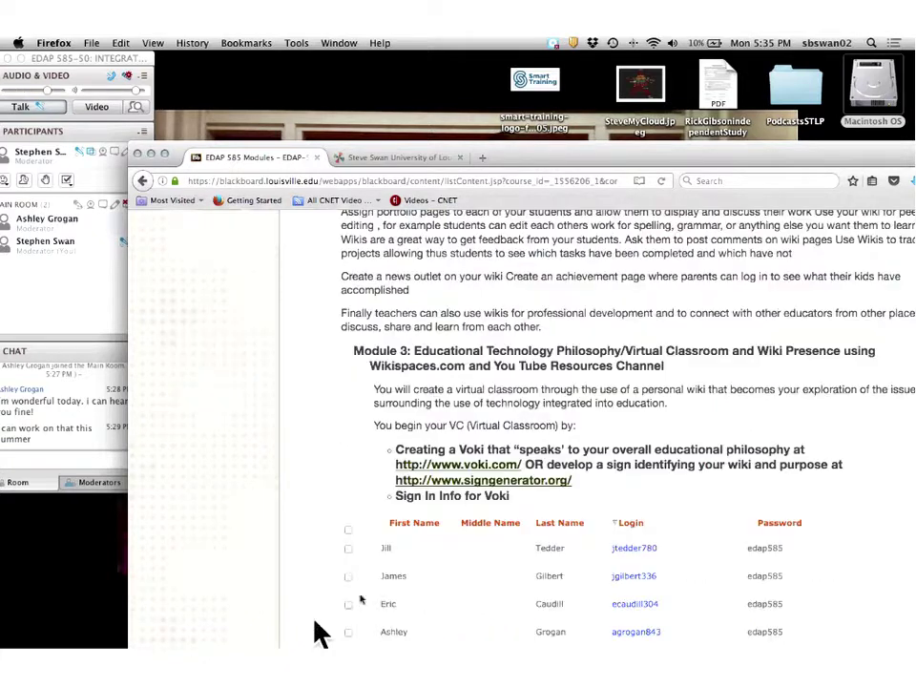
{"action": "left_click", "coordinate": [486, 465]}
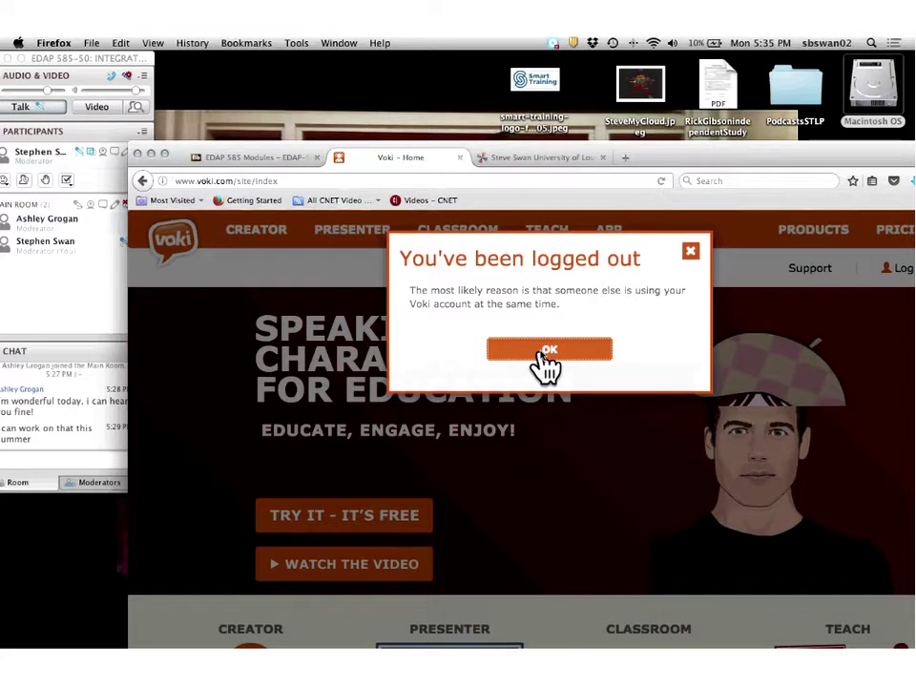
Log back in to Voki, ending sessions on all other devices, then return to the EDAP 585 Modules tab.
{"action": "left_click", "coordinate": [545, 351]}
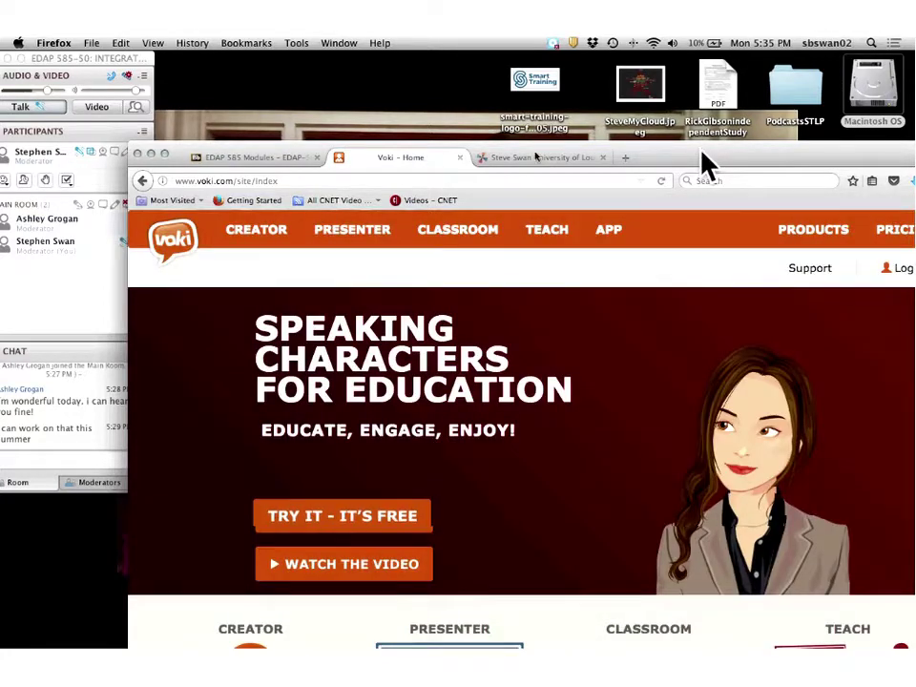
{"action": "left_click_drag", "start_coordinate": [705, 159], "coordinate": [527, 163]}
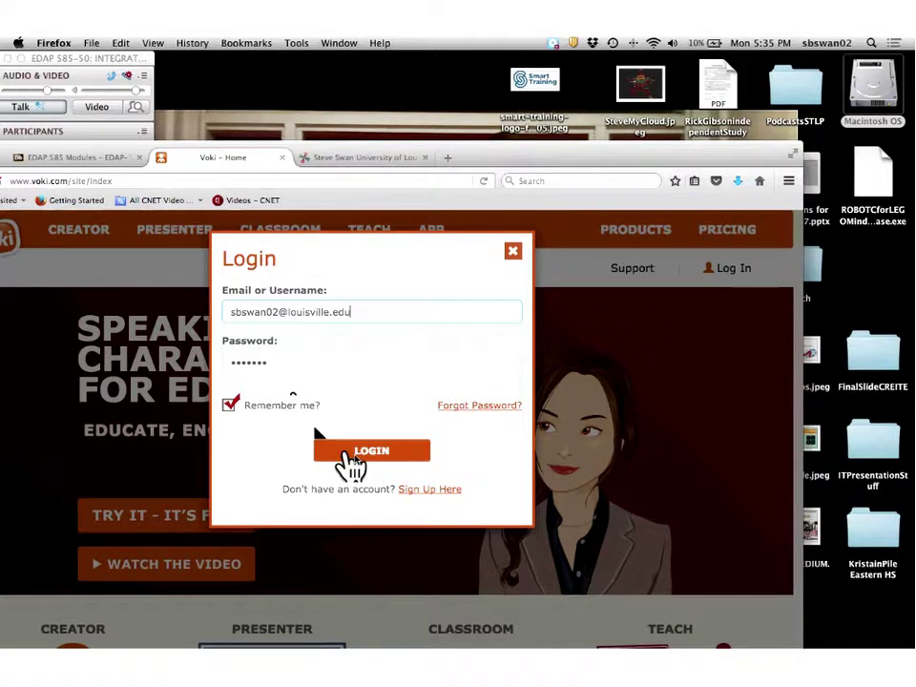
{"action": "left_click", "coordinate": [357, 460]}
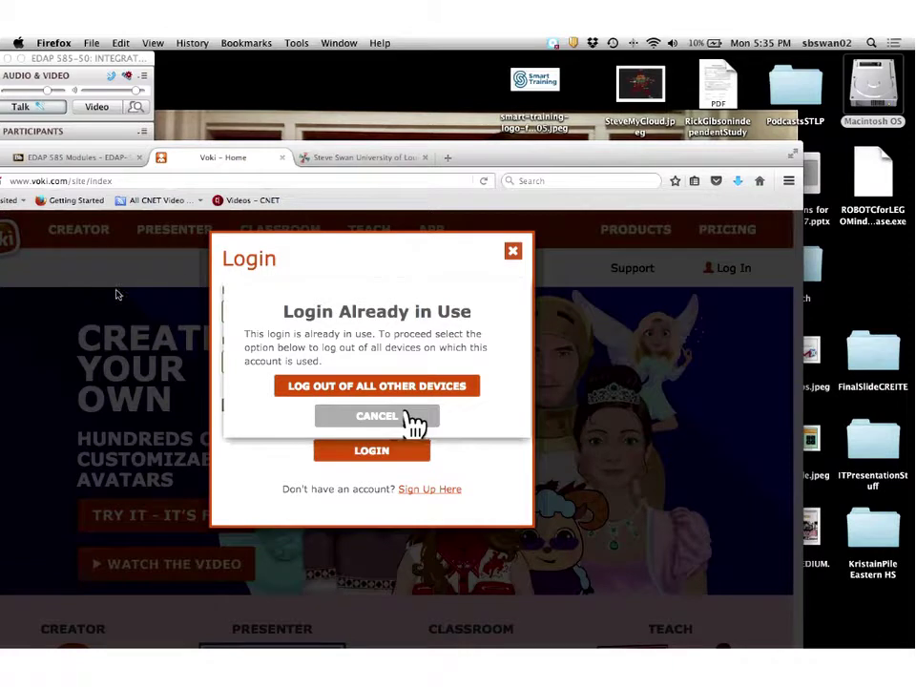
{"action": "left_click", "coordinate": [377, 386]}
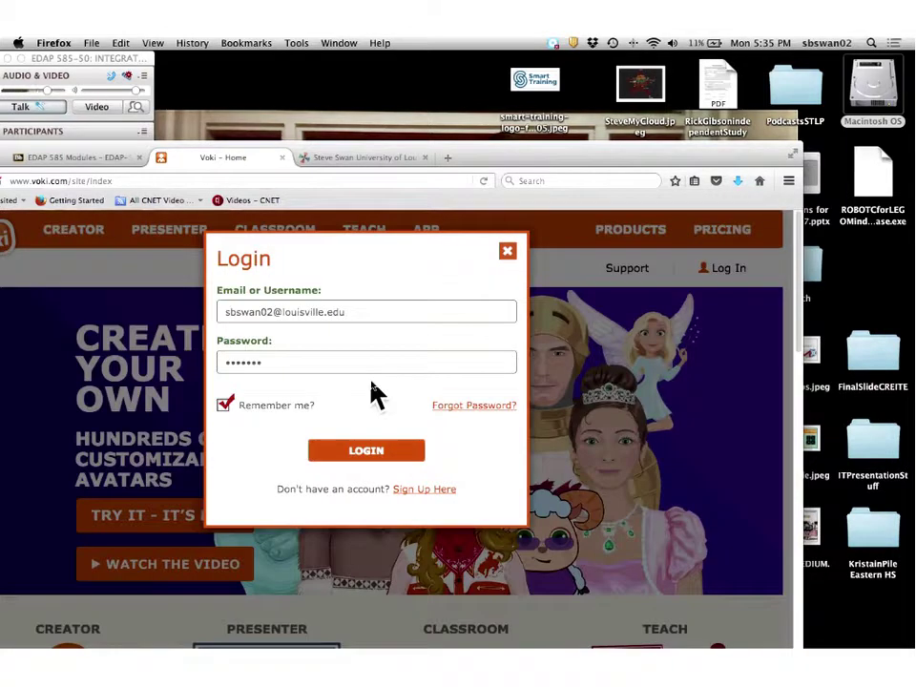
{"action": "left_click", "coordinate": [364, 457]}
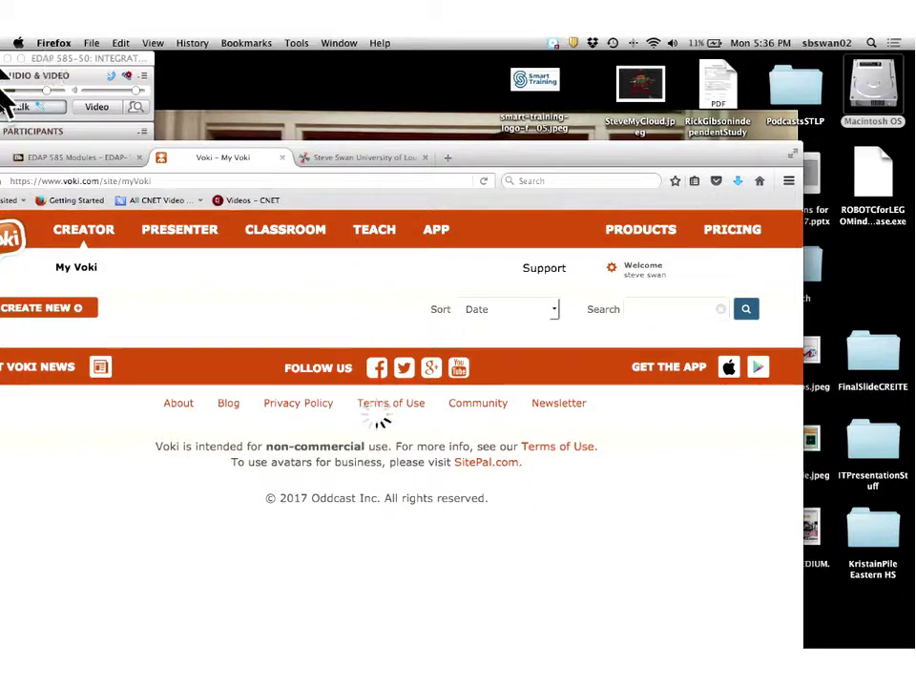
{"action": "left_click", "coordinate": [63, 158]}
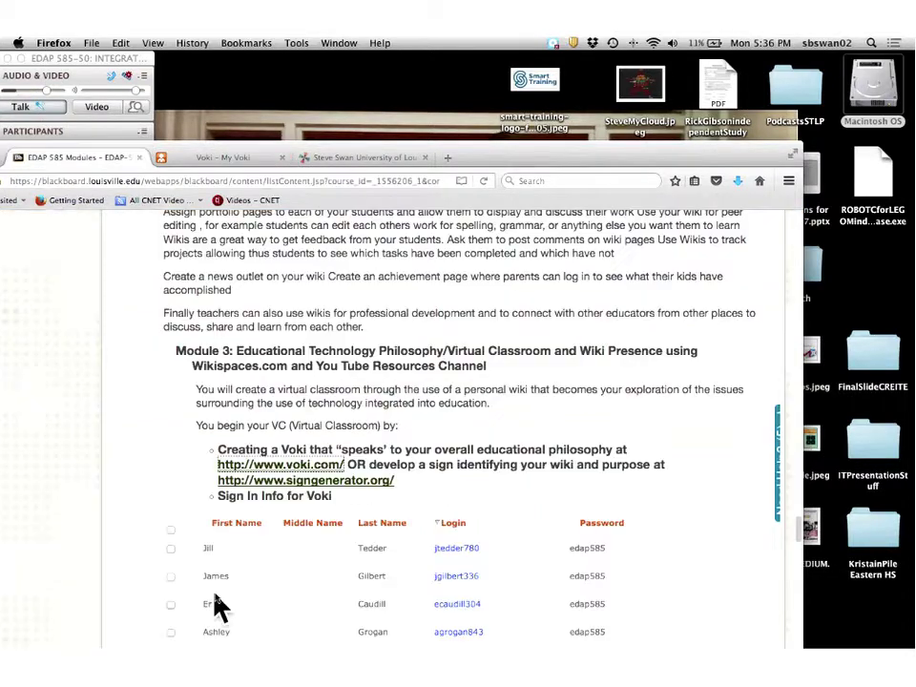
Maximize Firefox and bring up the My Voki list, newest character dated 2017-06-06.
{"action": "scroll", "coordinate": [215, 607], "scroll_direction": "down", "scroll_amount": 3}
{"action": "scroll", "coordinate": [215, 607], "scroll_direction": "up", "scroll_amount": 5}
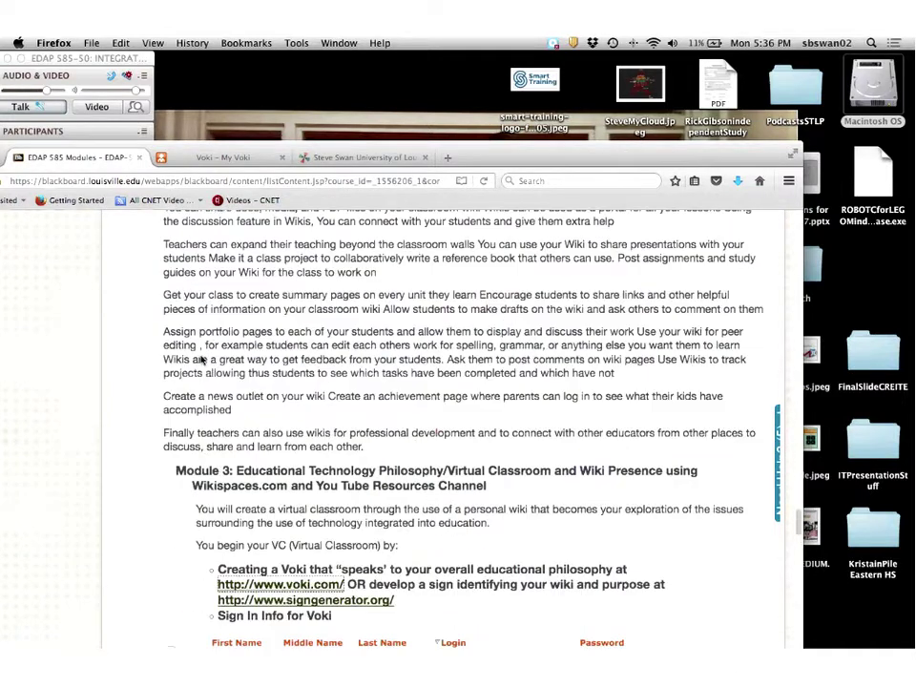
{"action": "left_click", "coordinate": [388, 160]}
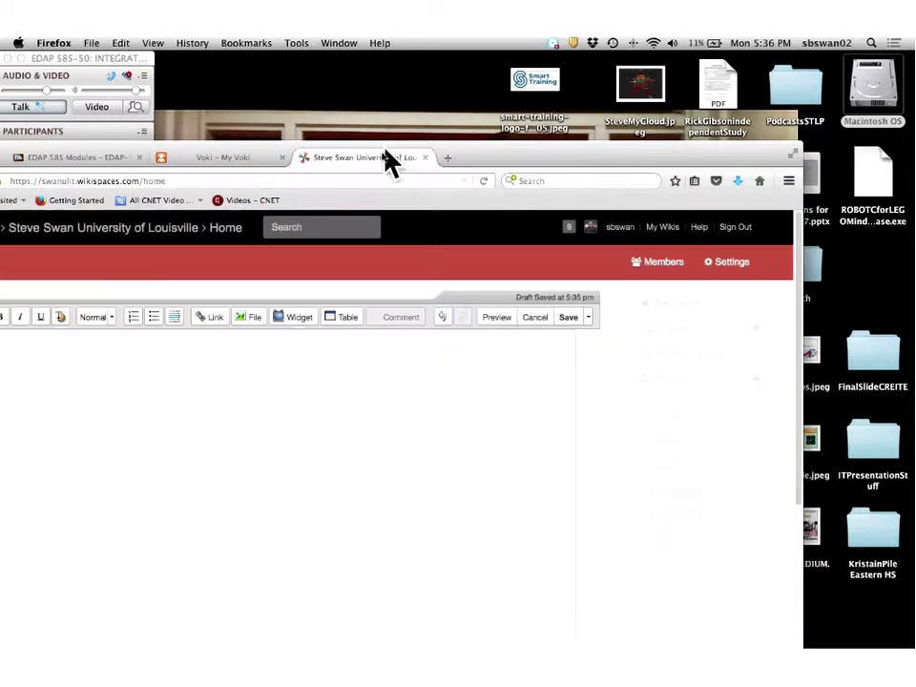
{"action": "double_click", "coordinate": [492, 156]}
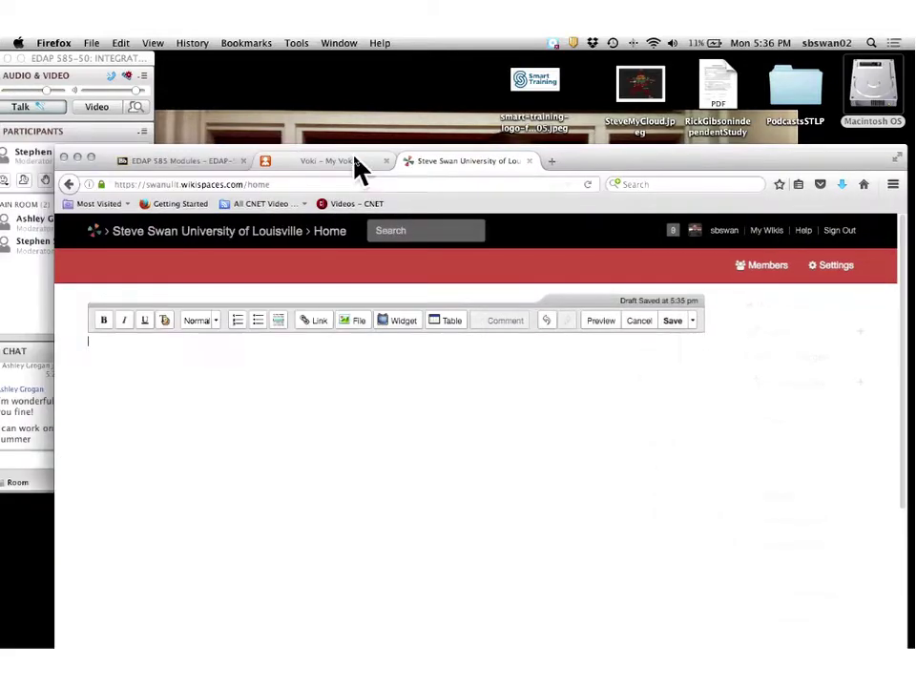
{"action": "left_click", "coordinate": [358, 167]}
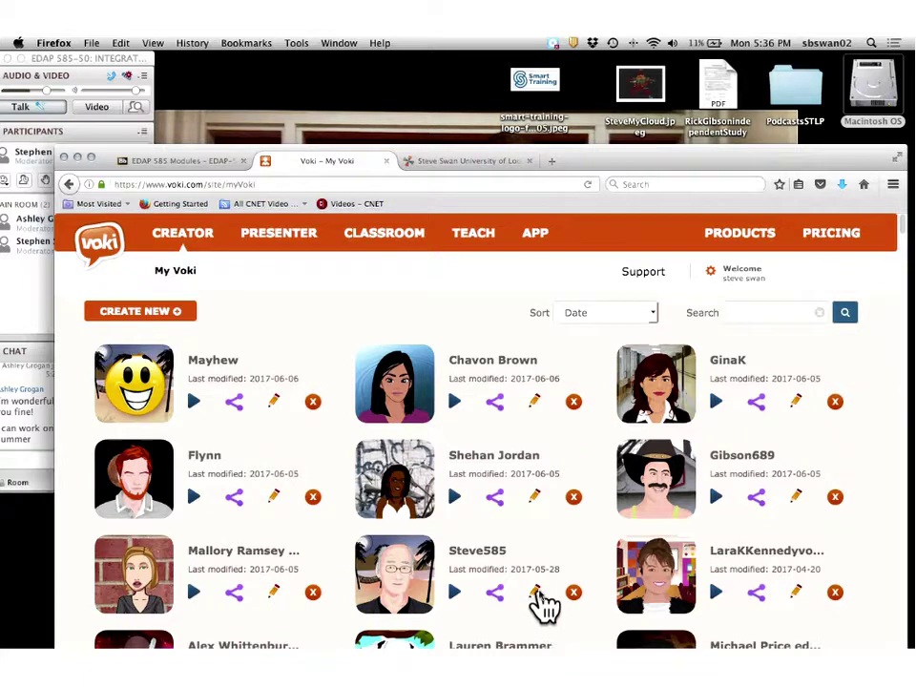
Publish the edited older-man Voki character to reach its Share Voki Character page.
{"action": "left_click", "coordinate": [536, 593]}
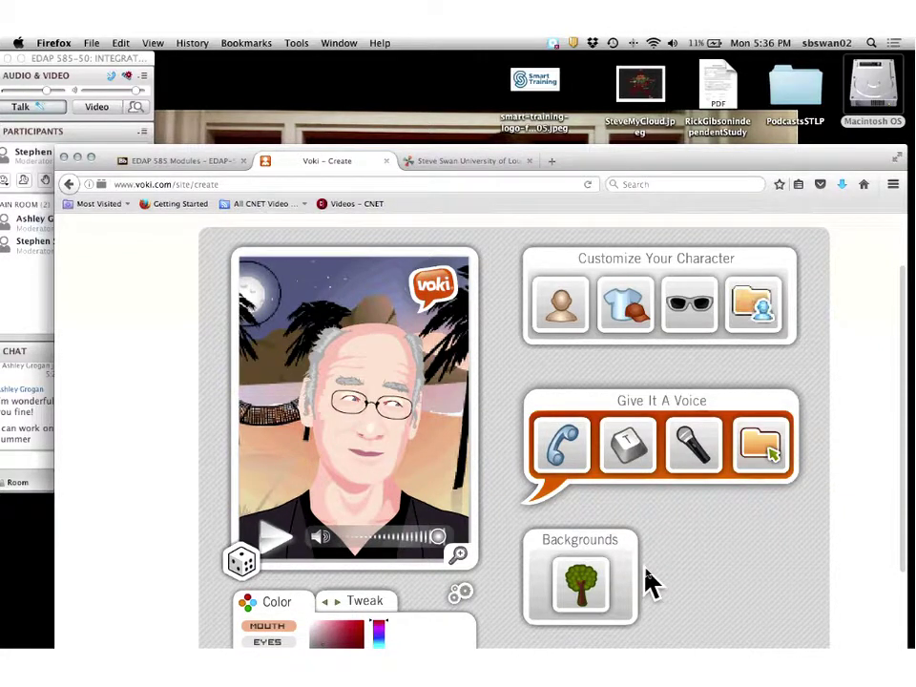
{"action": "scroll", "coordinate": [647, 582], "scroll_direction": "down", "scroll_amount": 3}
{"action": "left_click", "coordinate": [752, 545]}
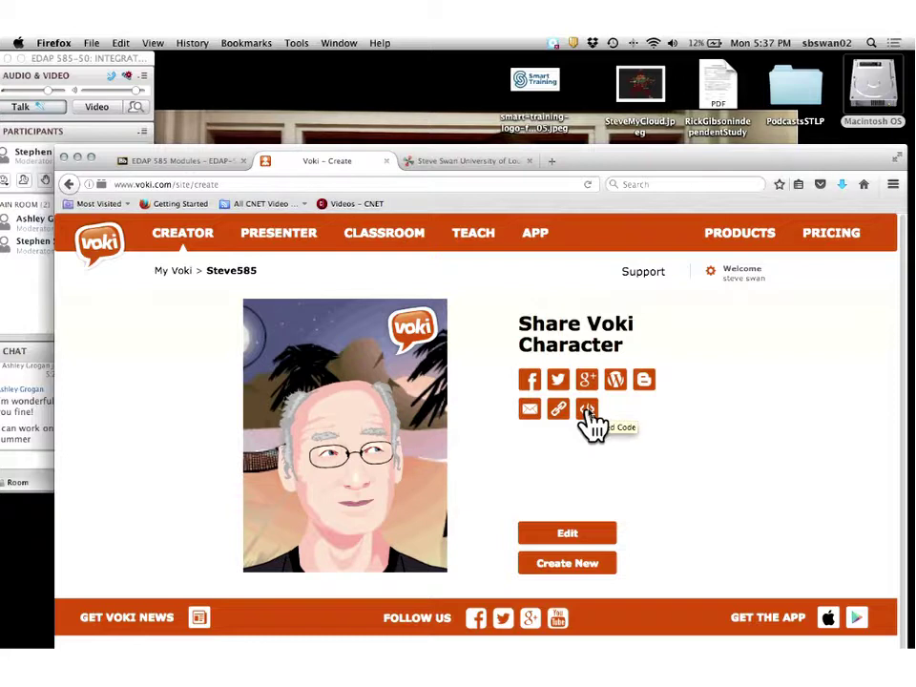
Show the character's embed code, switch to the deprecated Flash version, and copy it.
{"action": "left_click", "coordinate": [587, 412]}
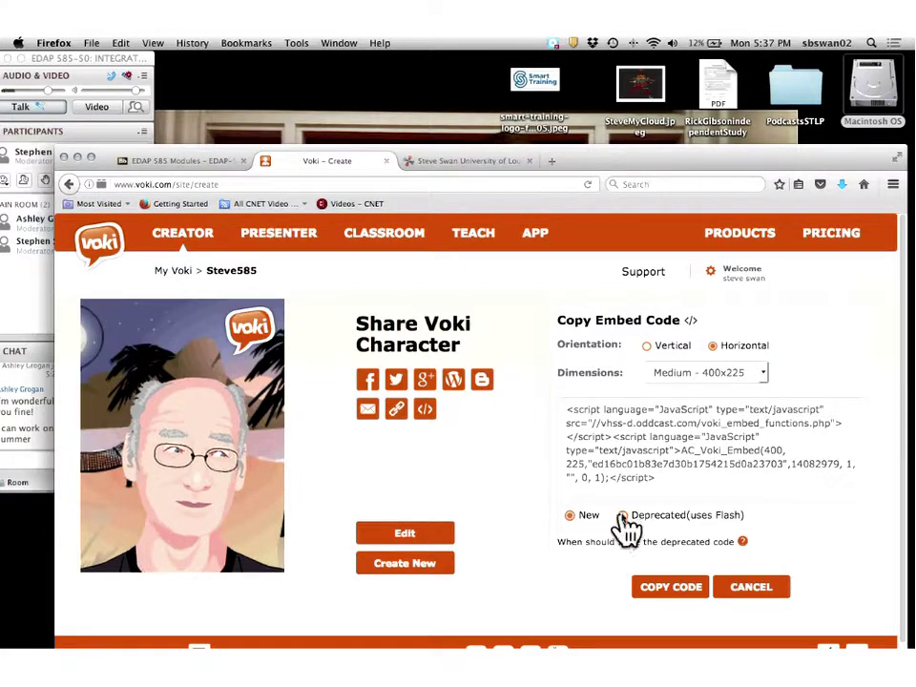
{"action": "left_click", "coordinate": [623, 516]}
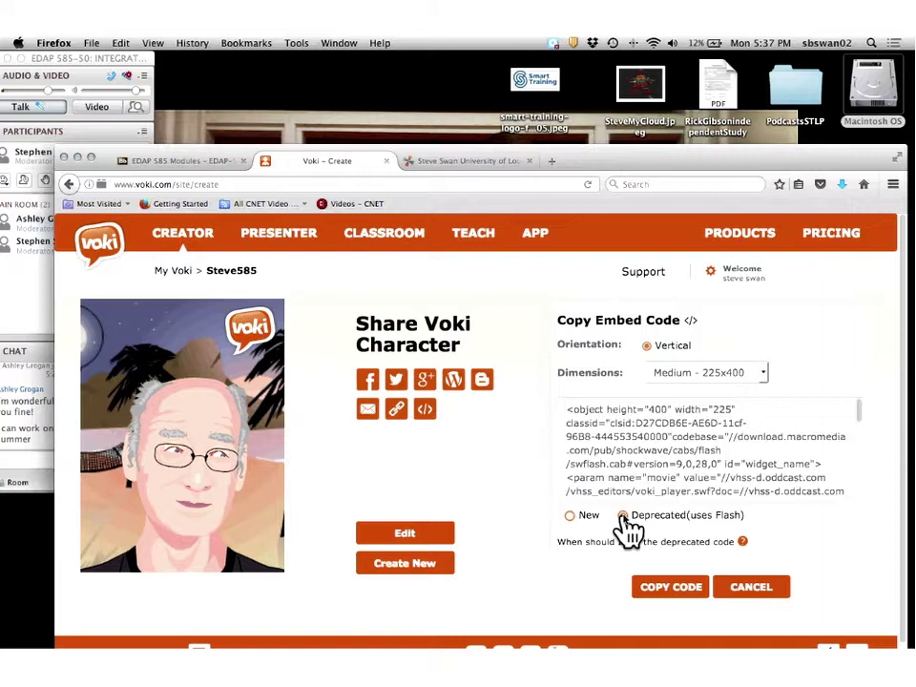
{"action": "left_click", "coordinate": [564, 410]}
{"action": "scroll", "coordinate": [565, 412], "scroll_direction": "down", "scroll_amount": 5}
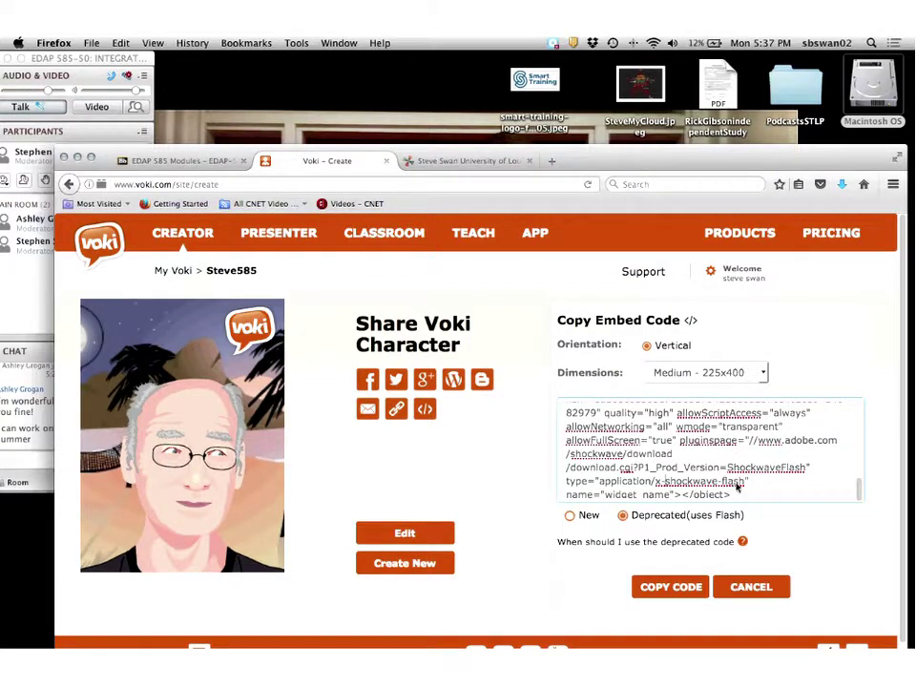
{"action": "right_click", "coordinate": [704, 463]}
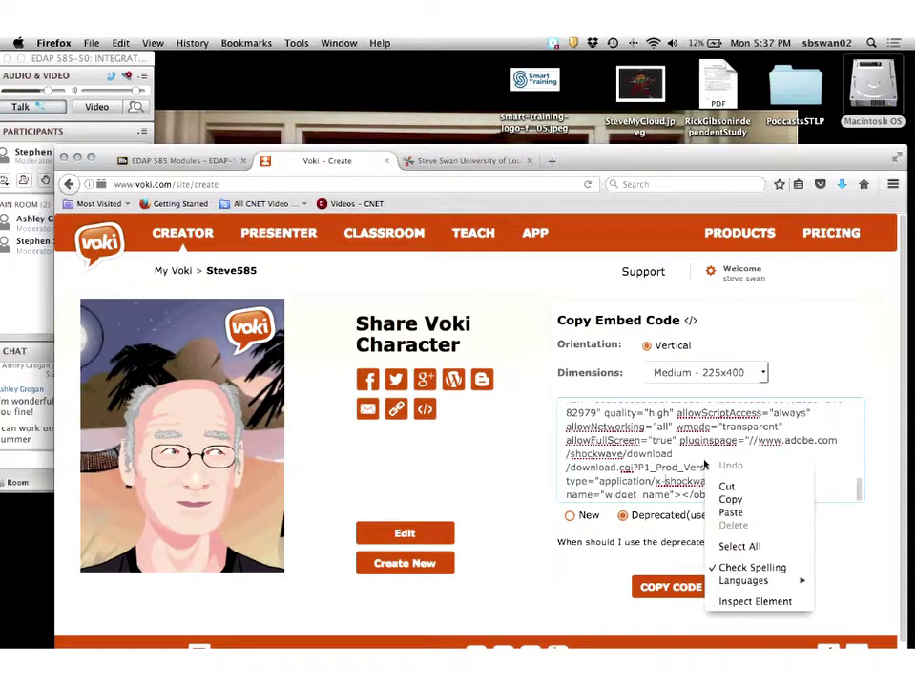
{"action": "left_click", "coordinate": [736, 546]}
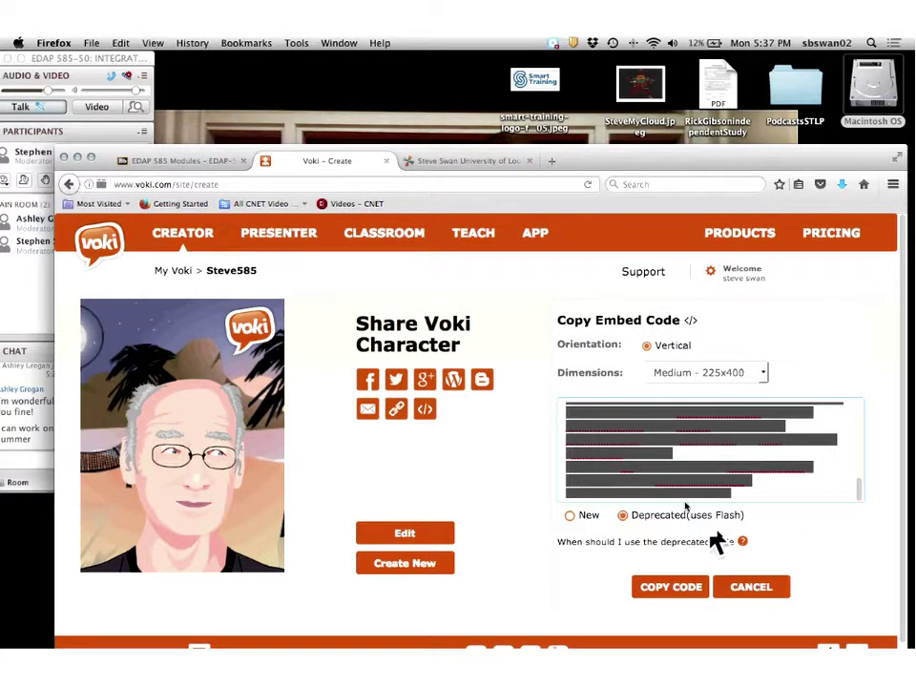
{"action": "right_click", "coordinate": [642, 454]}
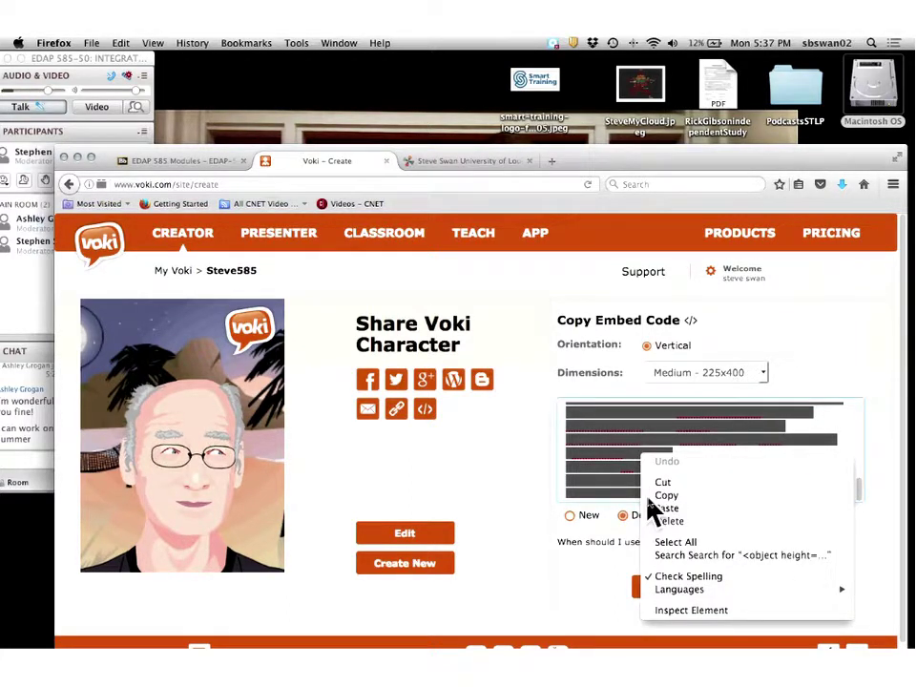
{"action": "left_click", "coordinate": [660, 496]}
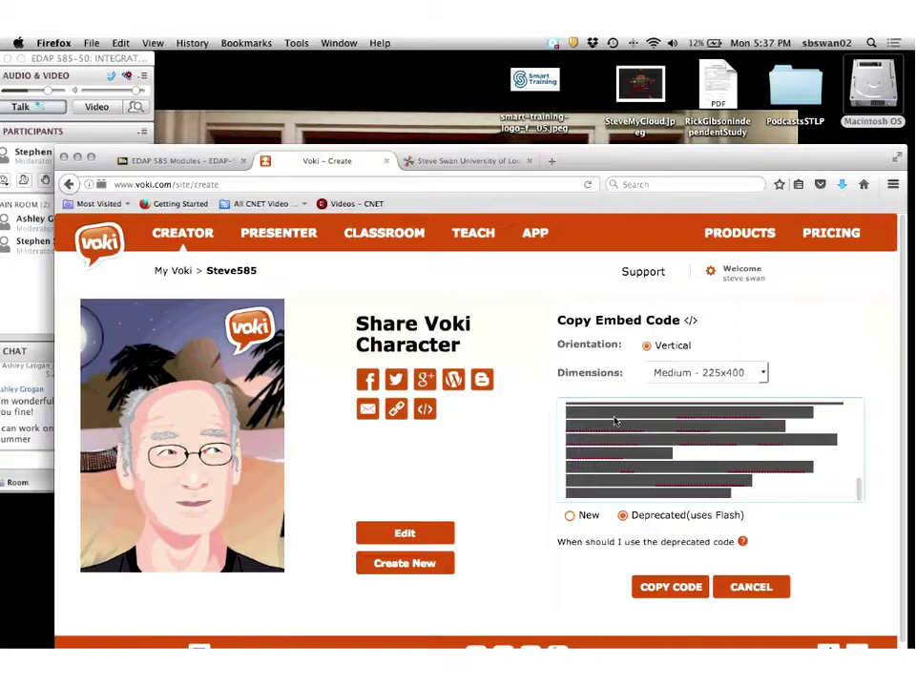
{"action": "left_click", "coordinate": [731, 458]}
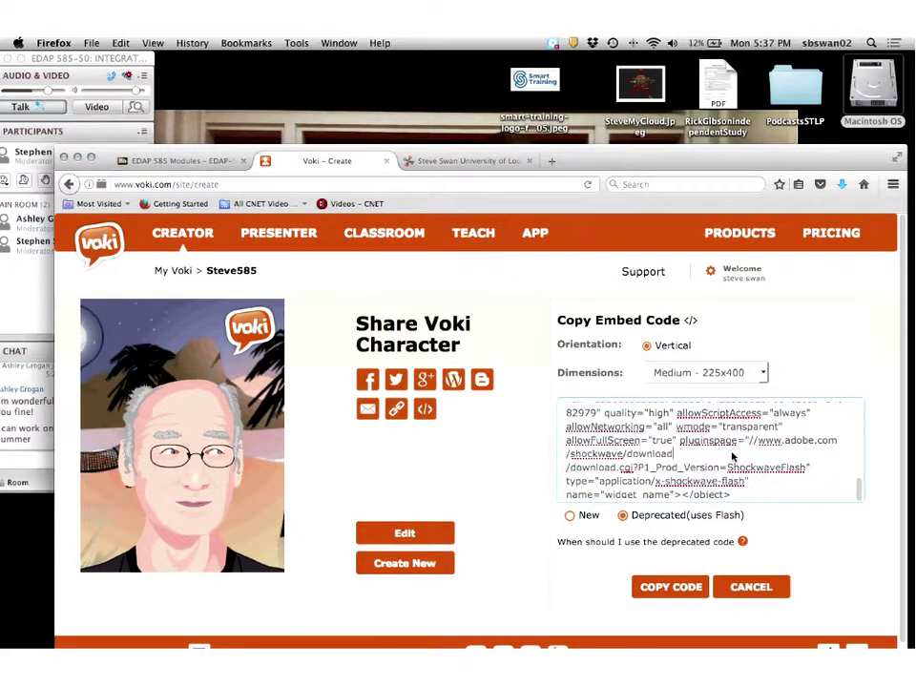
Set the player size to Large 338x600, copy that embed code, and return to the wiki editor.
{"action": "left_click", "coordinate": [688, 374]}
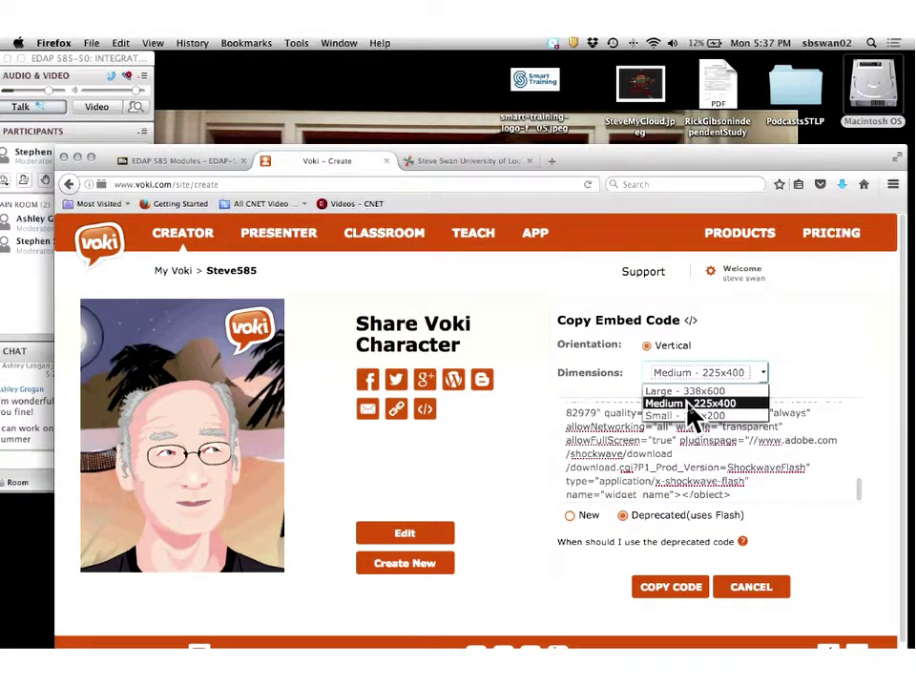
{"action": "left_click", "coordinate": [685, 392]}
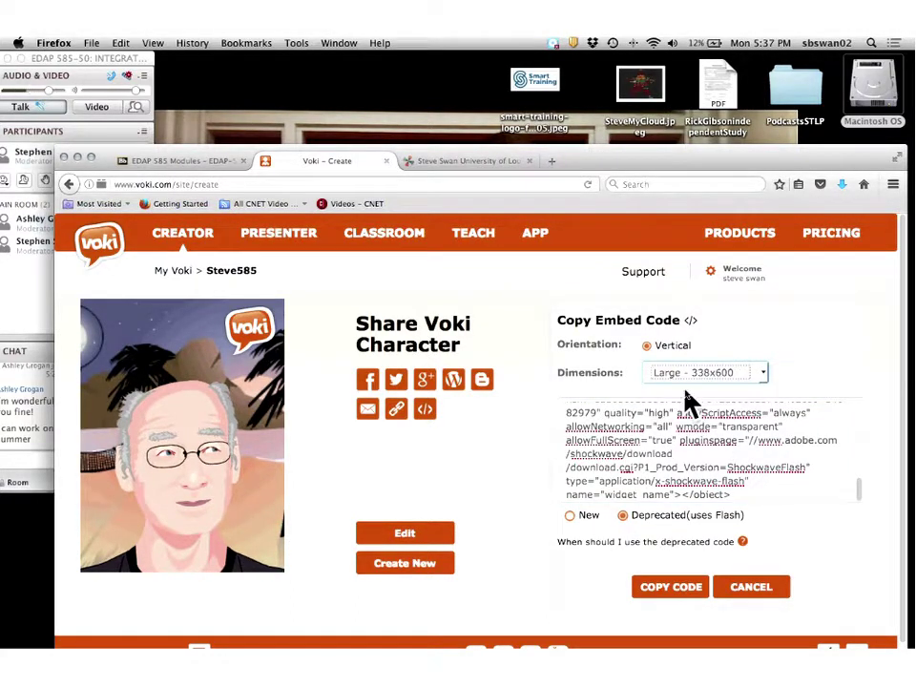
{"action": "left_click", "coordinate": [680, 456]}
{"action": "right_click", "coordinate": [680, 456]}
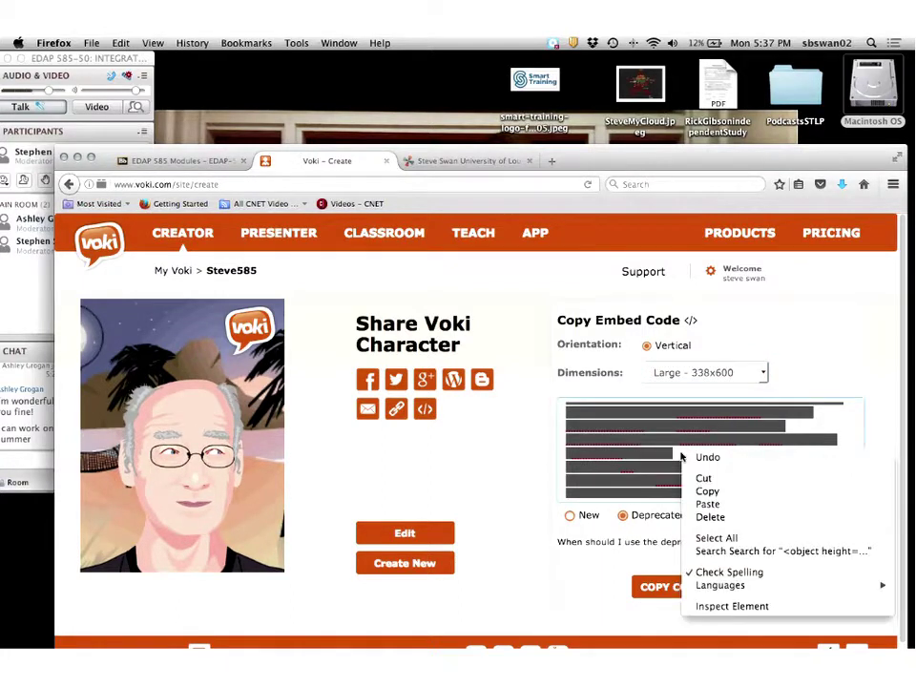
{"action": "left_click", "coordinate": [708, 491]}
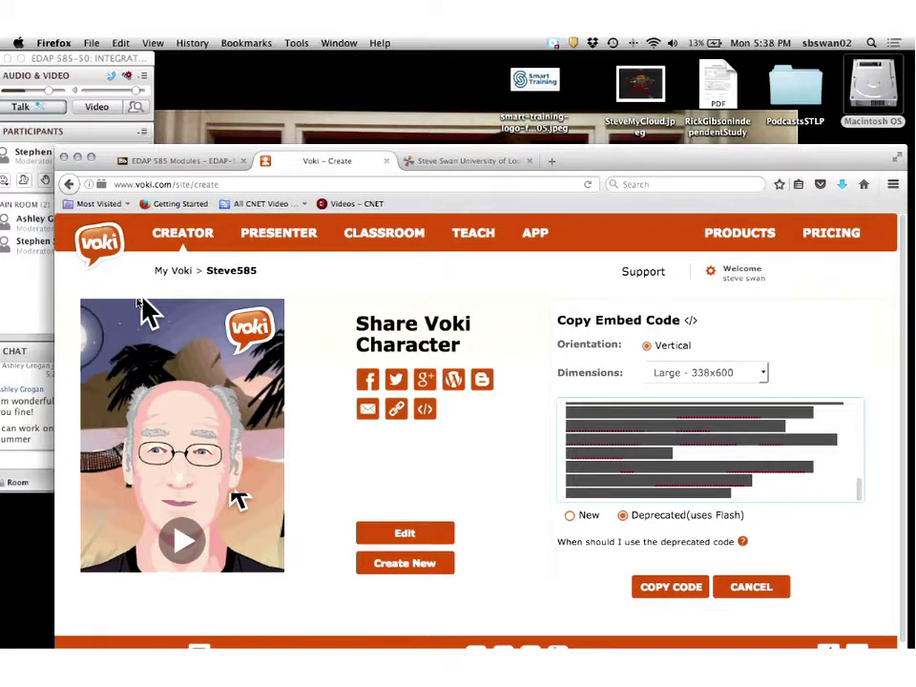
{"action": "key", "text": "ctrl+Tab"}
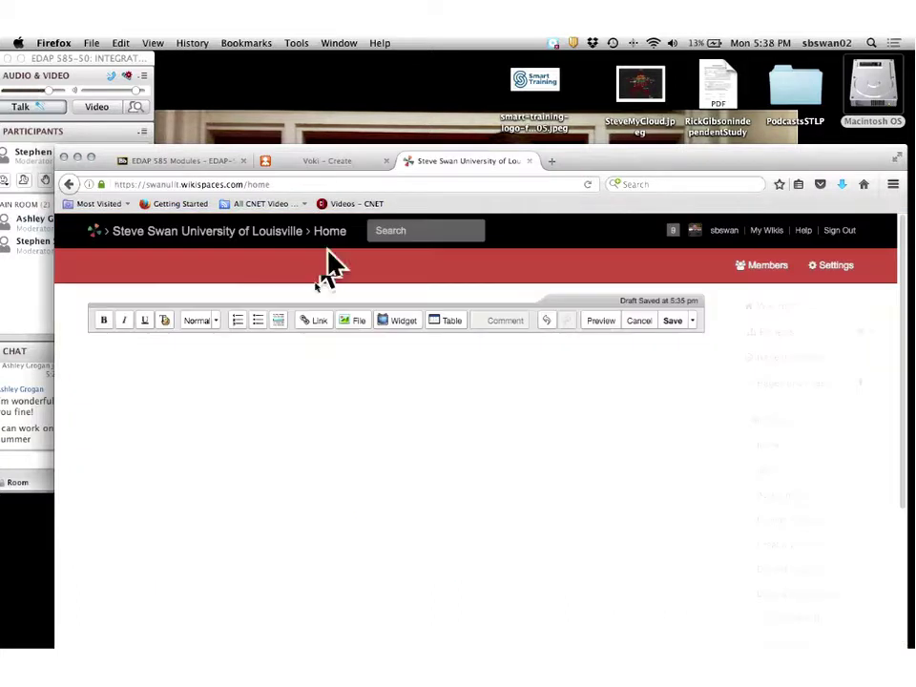
Add an Other HTML widget to the home page containing the pasted Voki Flash embed code.
{"action": "left_click", "coordinate": [397, 328]}
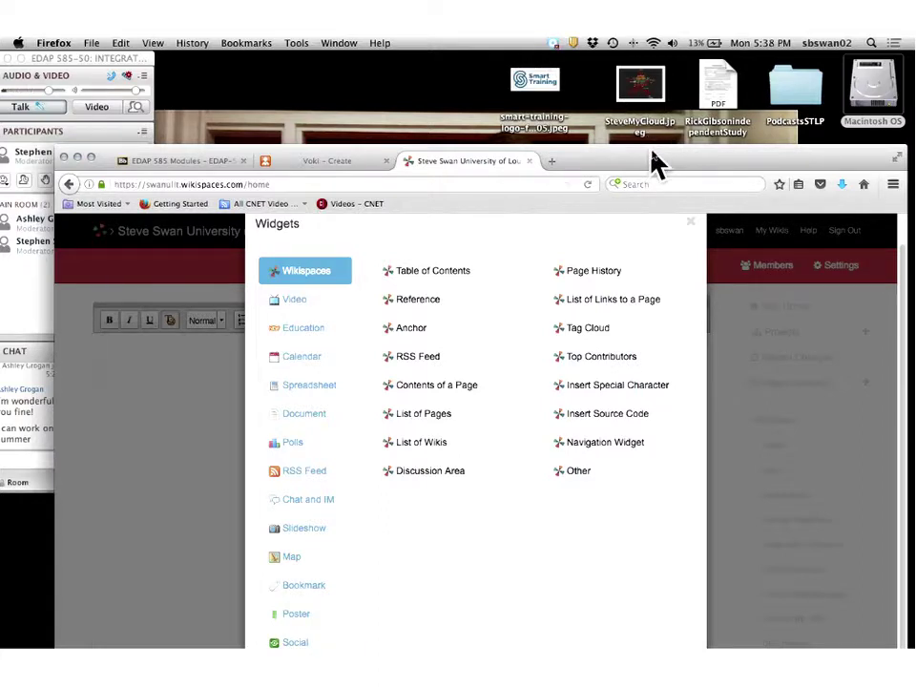
{"action": "left_click_drag", "start_coordinate": [654, 164], "coordinate": [626, 70]}
{"action": "left_click", "coordinate": [267, 579]}
{"action": "left_click", "coordinate": [390, 325]}
{"action": "right_click", "coordinate": [391, 325]}
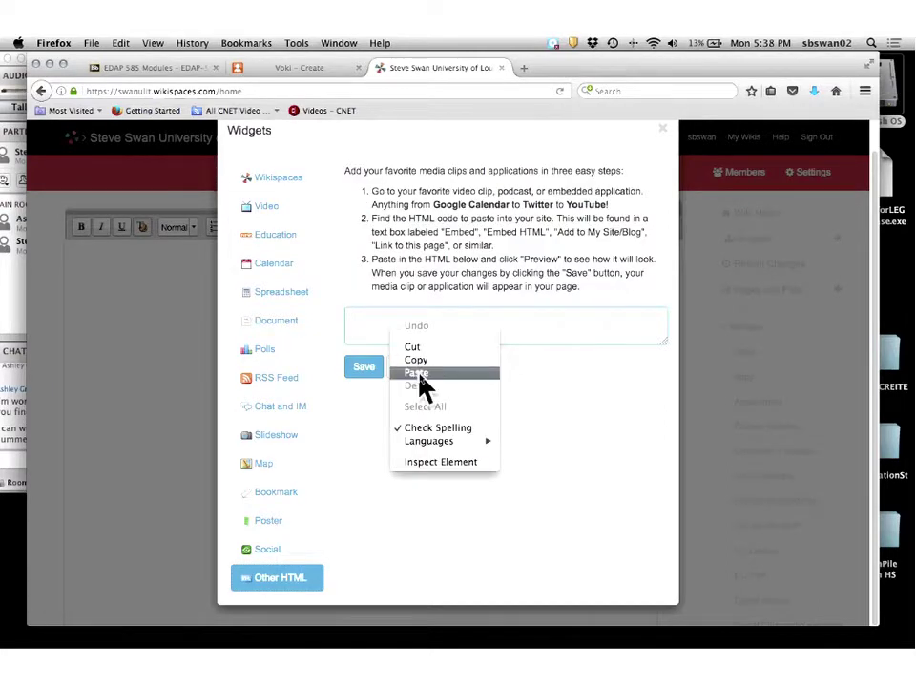
{"action": "left_click", "coordinate": [416, 372]}
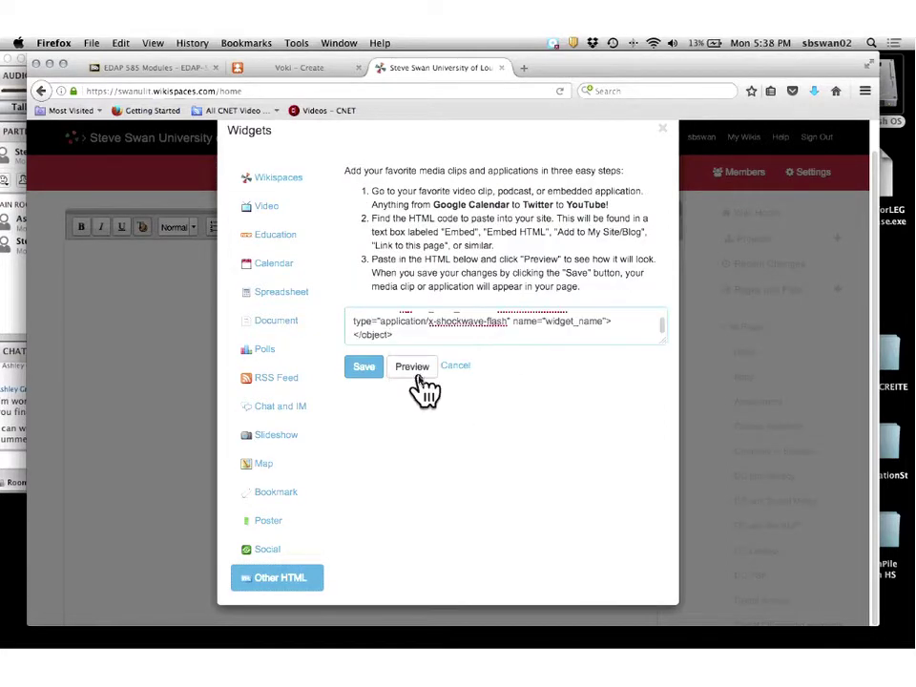
{"action": "left_click", "coordinate": [362, 376]}
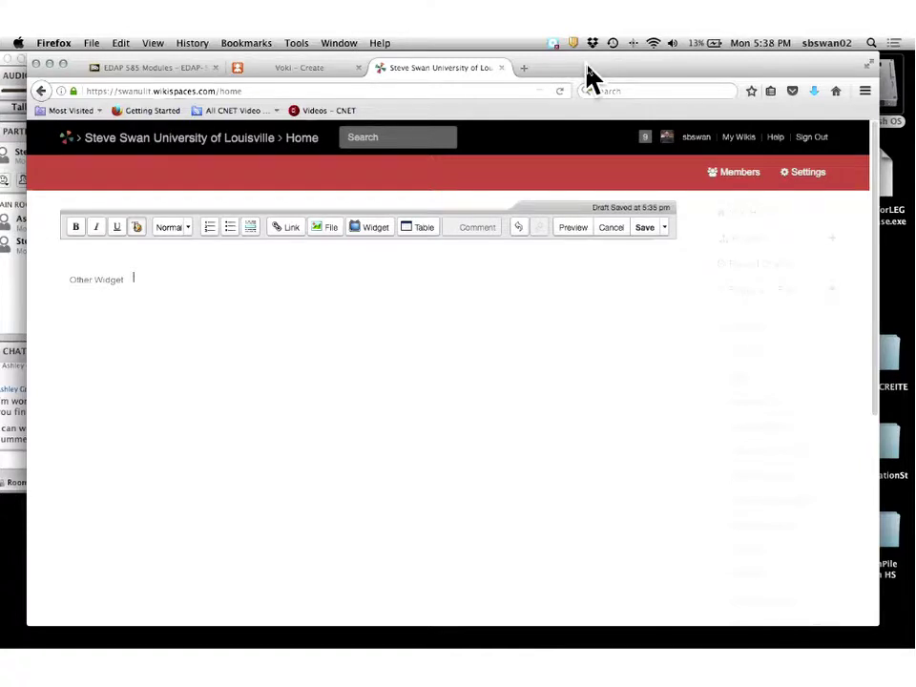
{"action": "left_click_drag", "start_coordinate": [590, 76], "coordinate": [620, 264]}
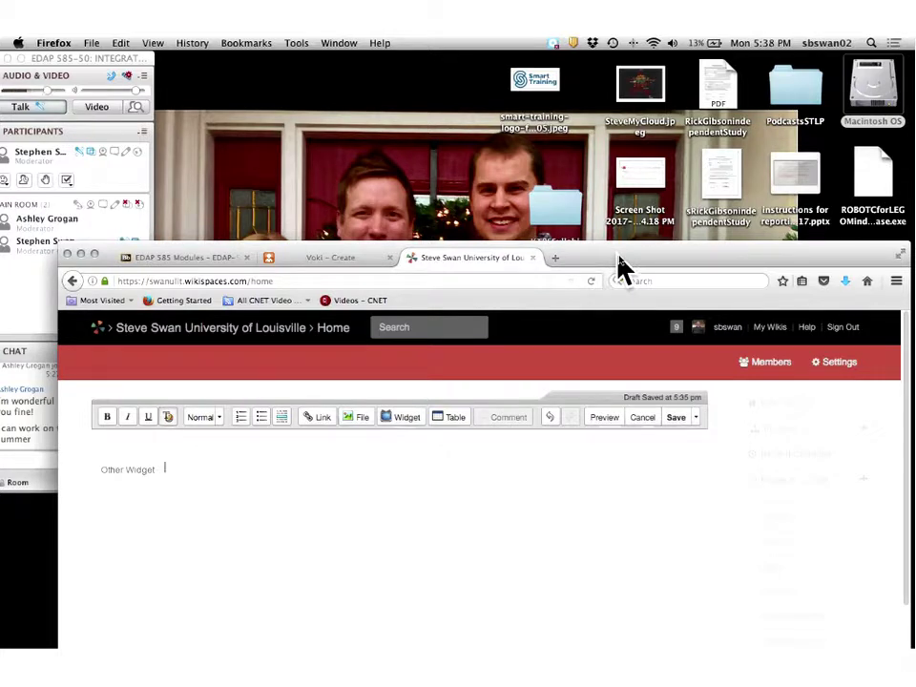
Save the wiki home page showing the Voki character, keeping Flash allowed for the site.
{"action": "left_click", "coordinate": [677, 419]}
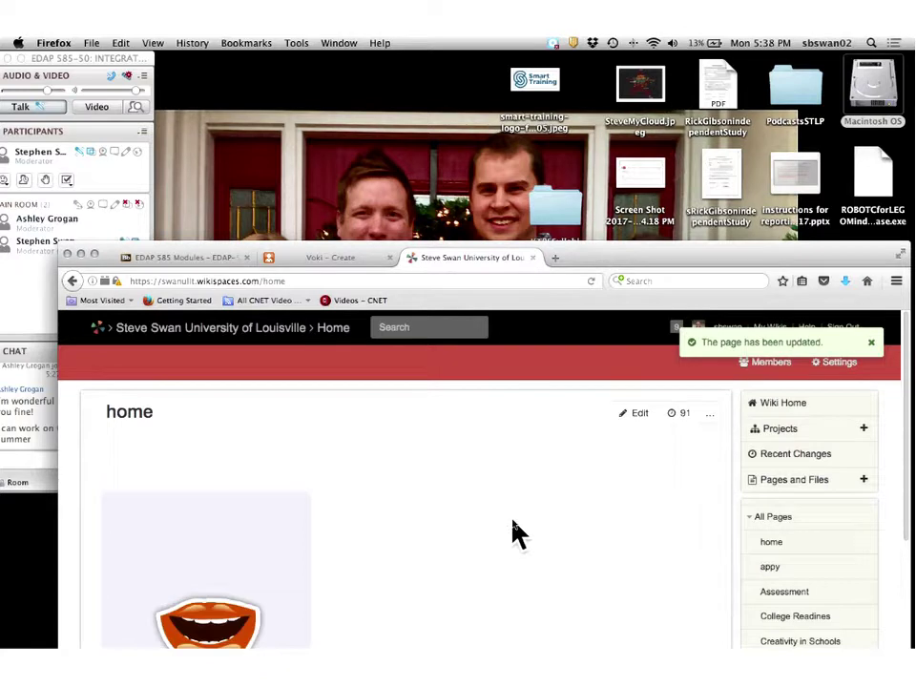
{"action": "scroll", "coordinate": [515, 532], "scroll_direction": "down", "scroll_amount": 2}
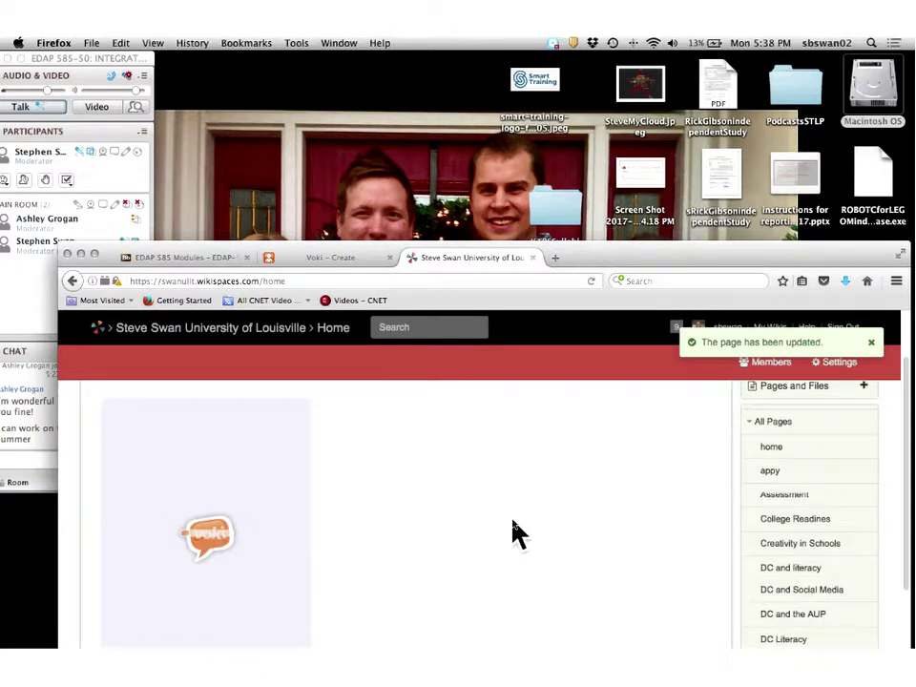
{"action": "scroll", "coordinate": [512, 532], "scroll_direction": "up", "scroll_amount": 2}
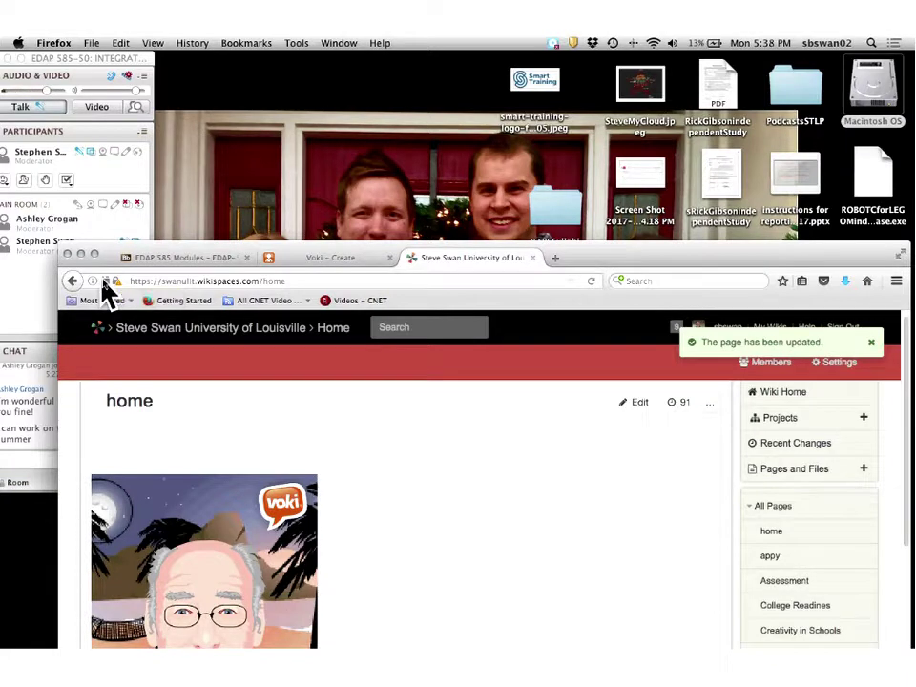
{"action": "left_click", "coordinate": [104, 283]}
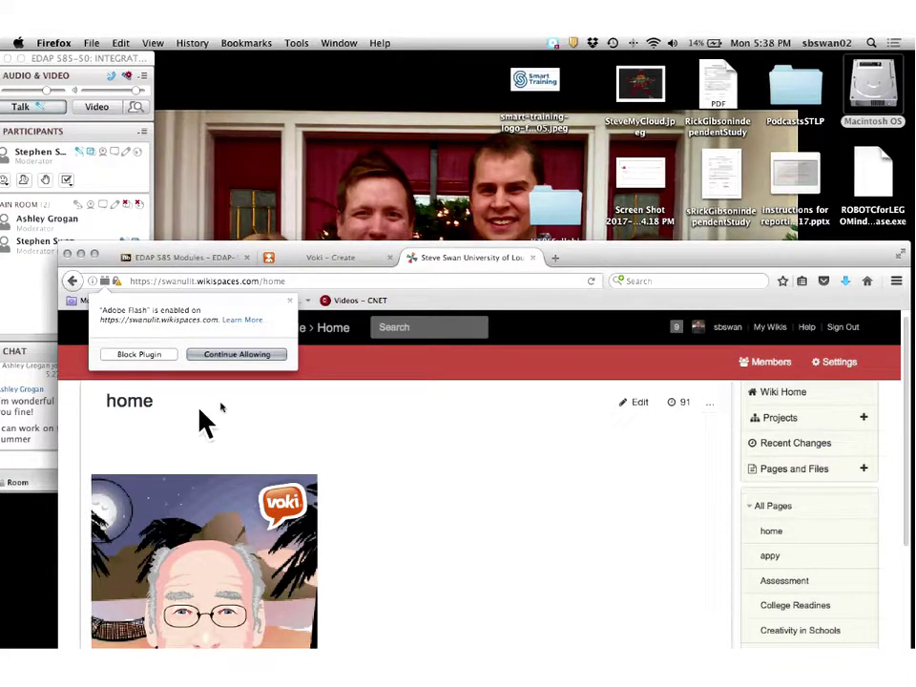
{"action": "left_click", "coordinate": [220, 356]}
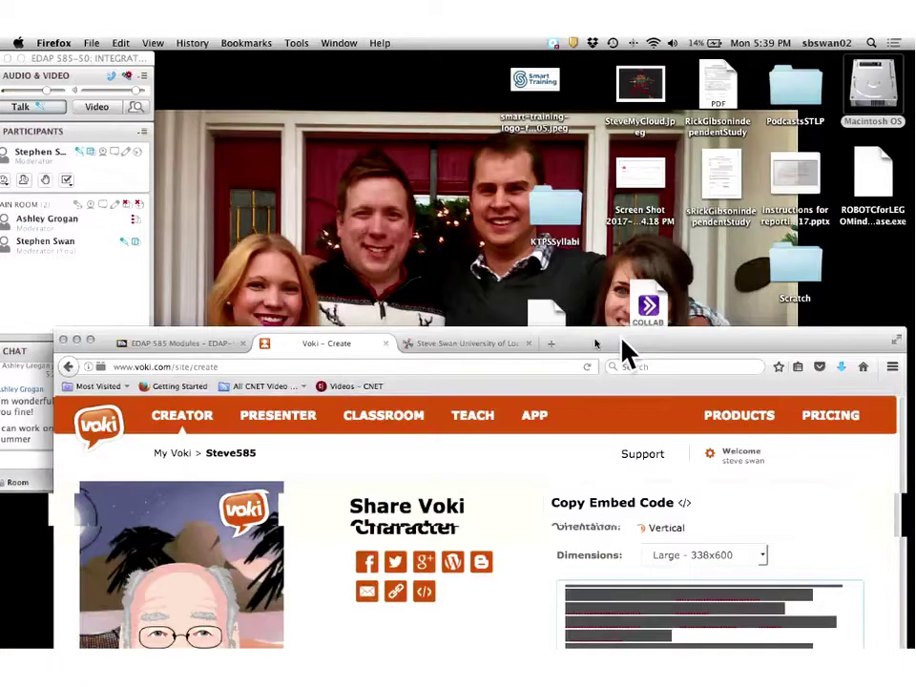
Reposition the Firefox window and scroll the home page editor to view the Voki widget block.
{"action": "left_click_drag", "start_coordinate": [622, 340], "coordinate": [642, 258]}
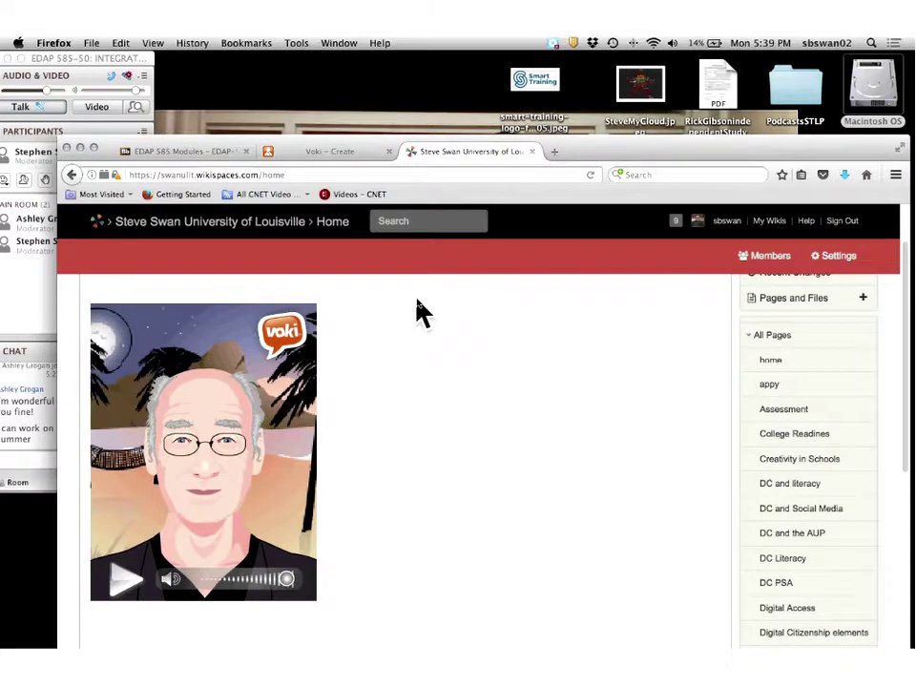
{"action": "scroll", "coordinate": [420, 310], "scroll_direction": "down", "scroll_amount": 1}
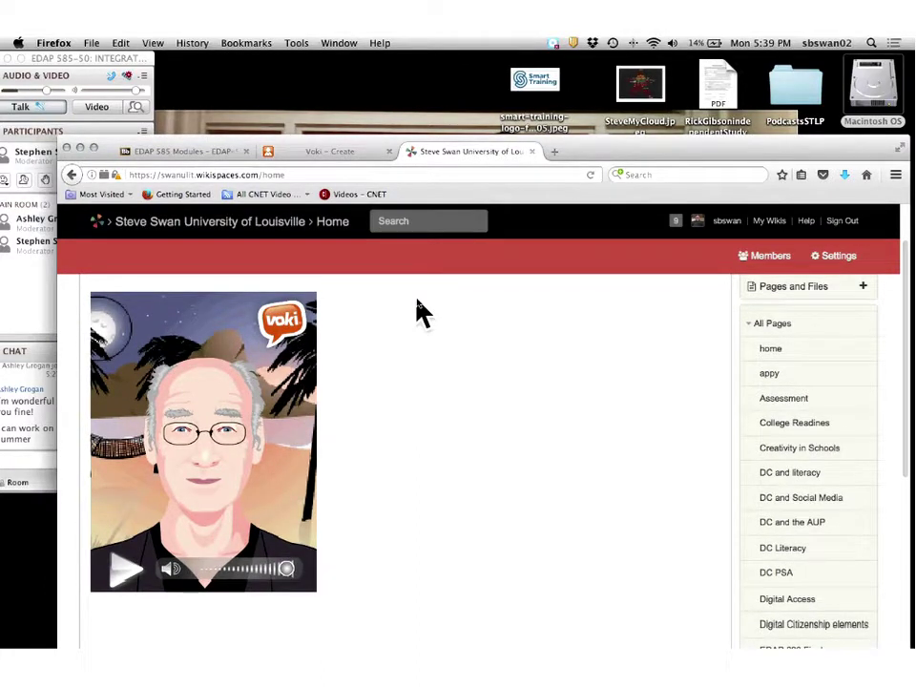
{"action": "scroll", "coordinate": [419, 310], "scroll_direction": "up", "scroll_amount": 3}
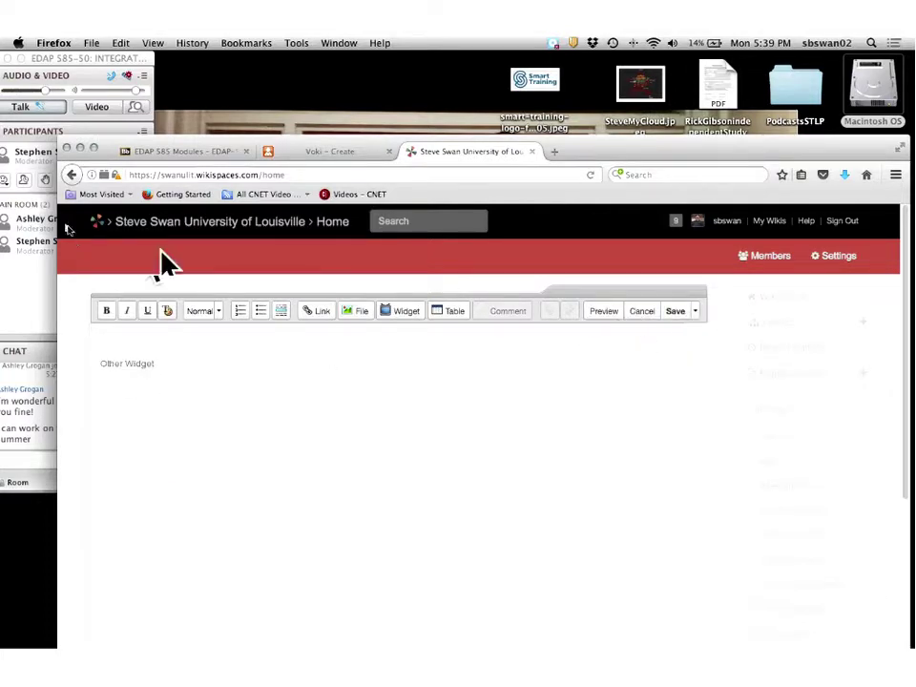
Review the wiki site's connection security and page info, then keep Adobe Flash allowed.
{"action": "left_click", "coordinate": [92, 176]}
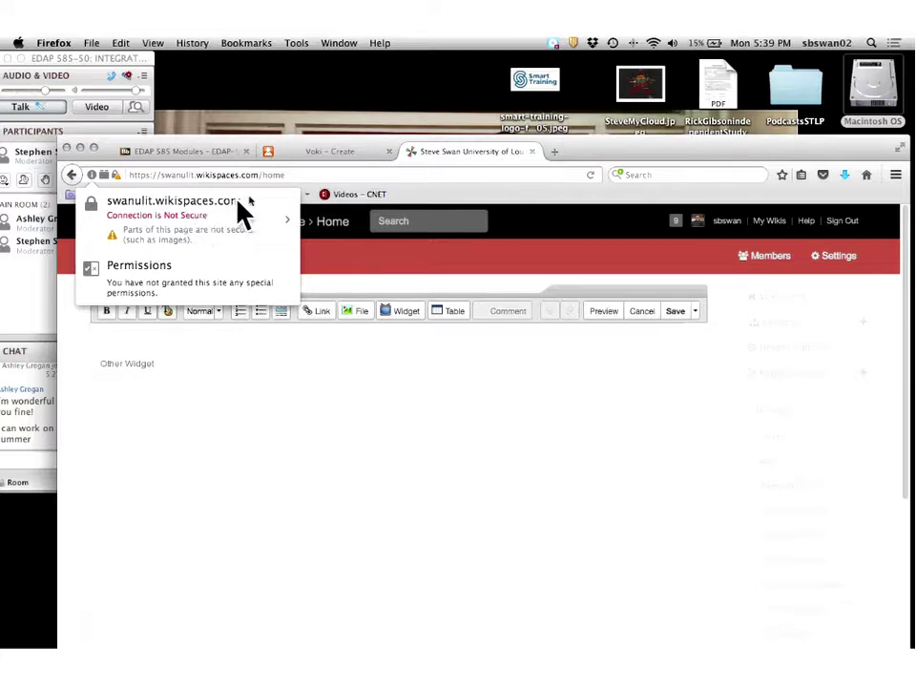
{"action": "left_click", "coordinate": [293, 221]}
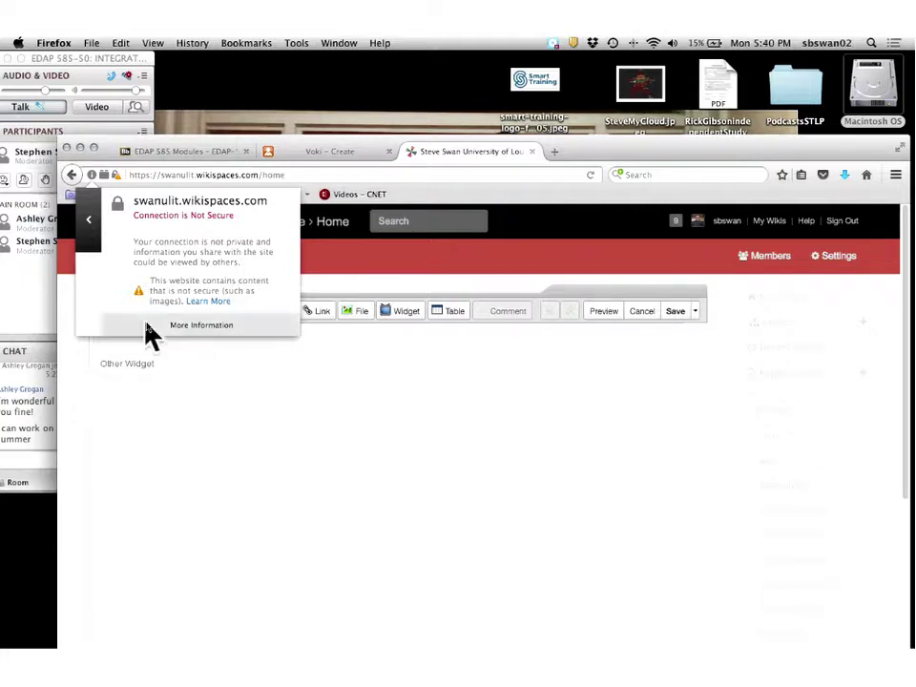
{"action": "left_click", "coordinate": [199, 324]}
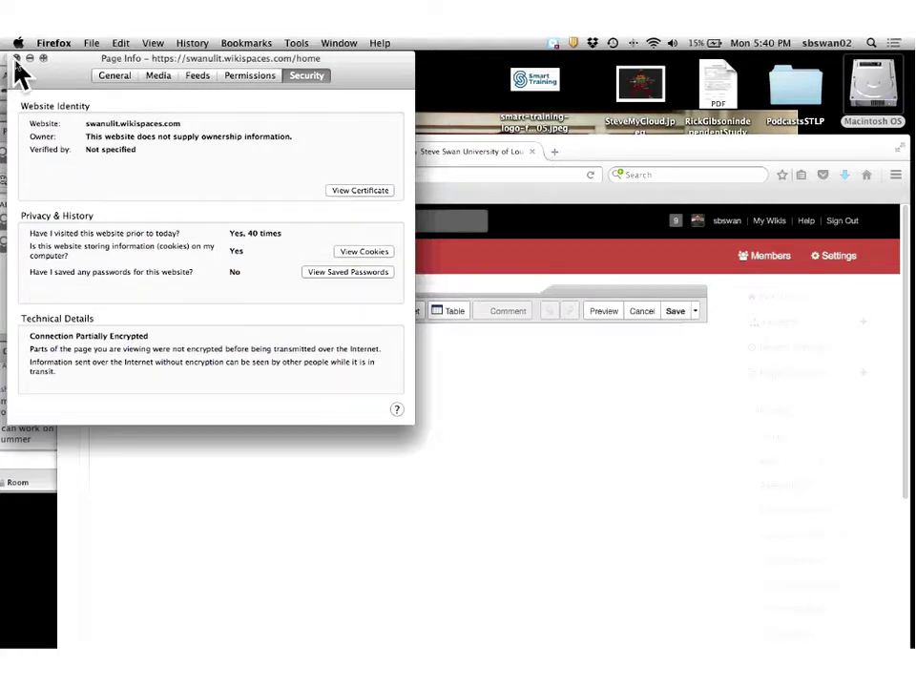
{"action": "left_click", "coordinate": [16, 58]}
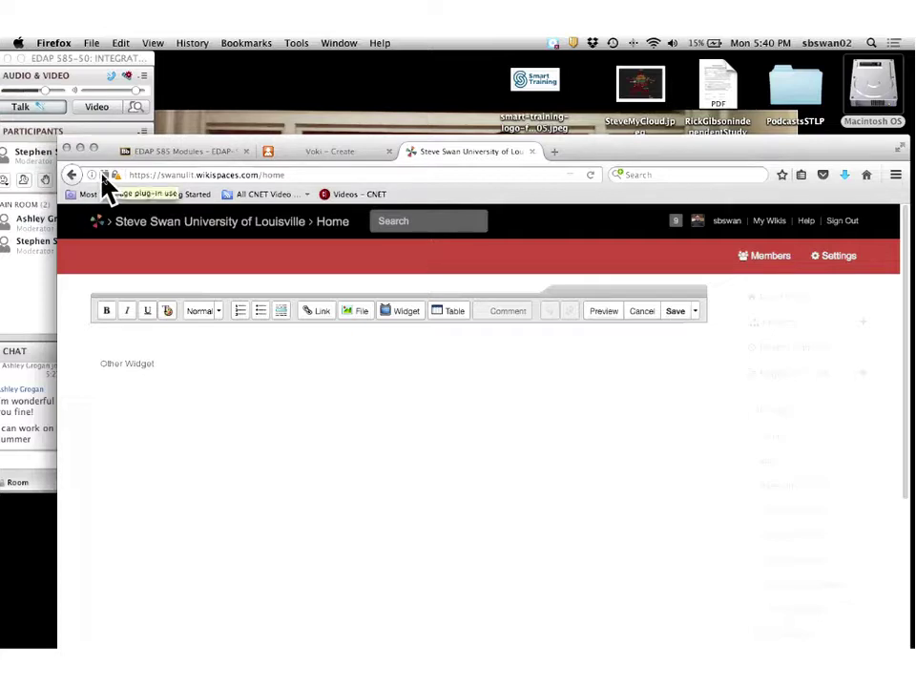
{"action": "left_click", "coordinate": [104, 175]}
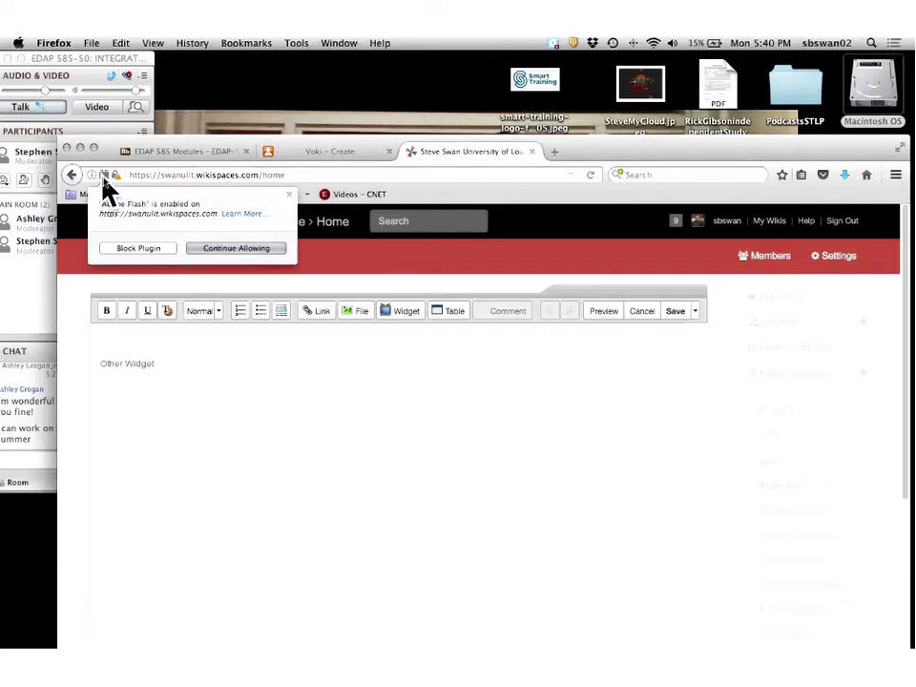
{"action": "left_click", "coordinate": [237, 248]}
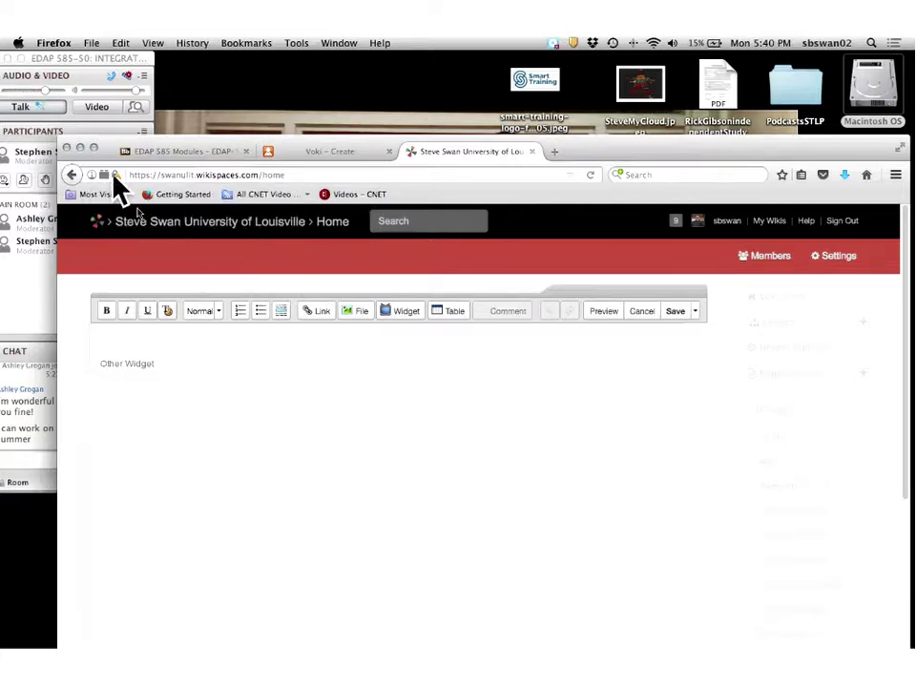
Close the home page editor without changes and reposition the Firefox window.
{"action": "left_click", "coordinate": [675, 312]}
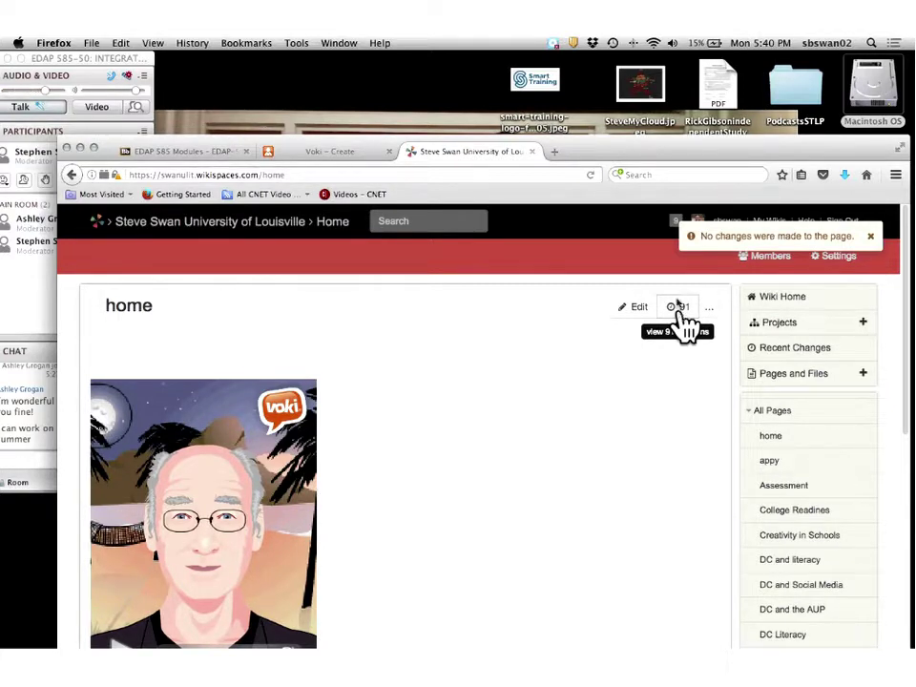
{"action": "left_click_drag", "start_coordinate": [622, 154], "coordinate": [701, 50]}
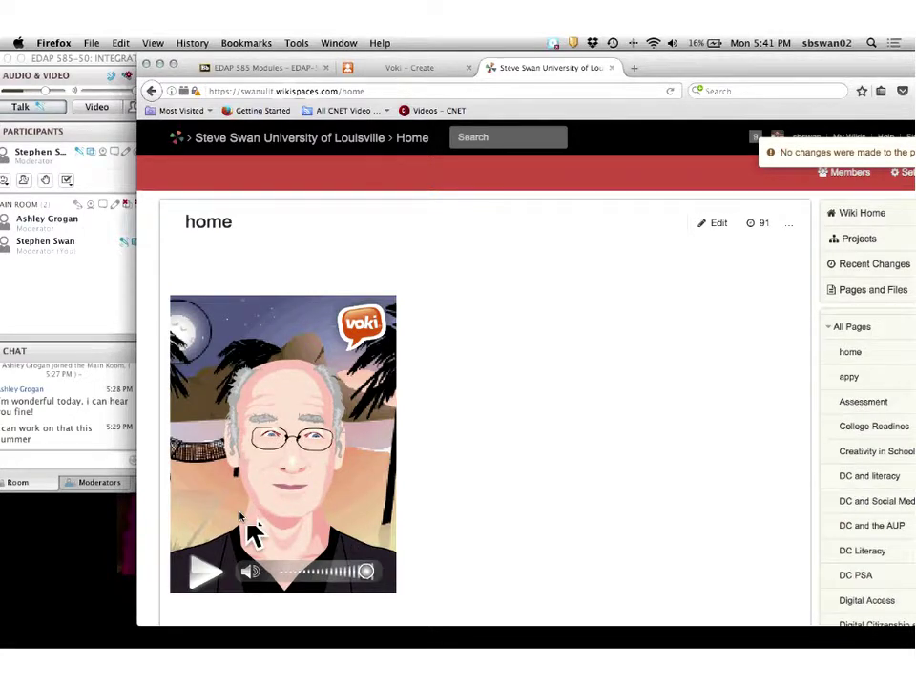
{"action": "left_click_drag", "start_coordinate": [267, 75], "coordinate": [266, 133]}
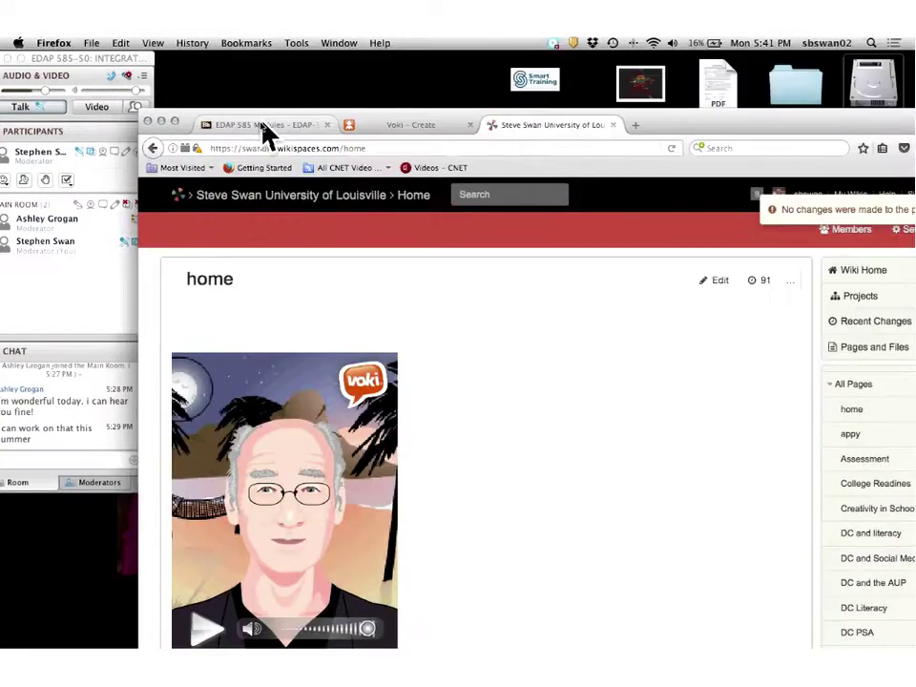
Switch to the EDAP 585 Modules tab and scroll down to Module 3's GoAnimate assignment.
{"action": "left_click", "coordinate": [260, 132]}
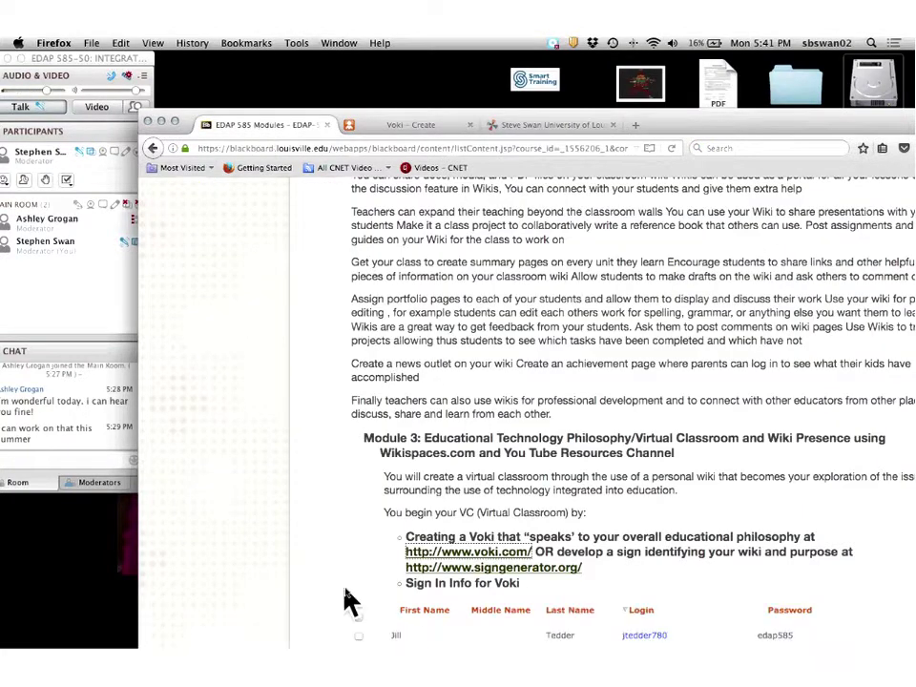
{"action": "scroll", "coordinate": [378, 582], "scroll_direction": "down", "scroll_amount": 3}
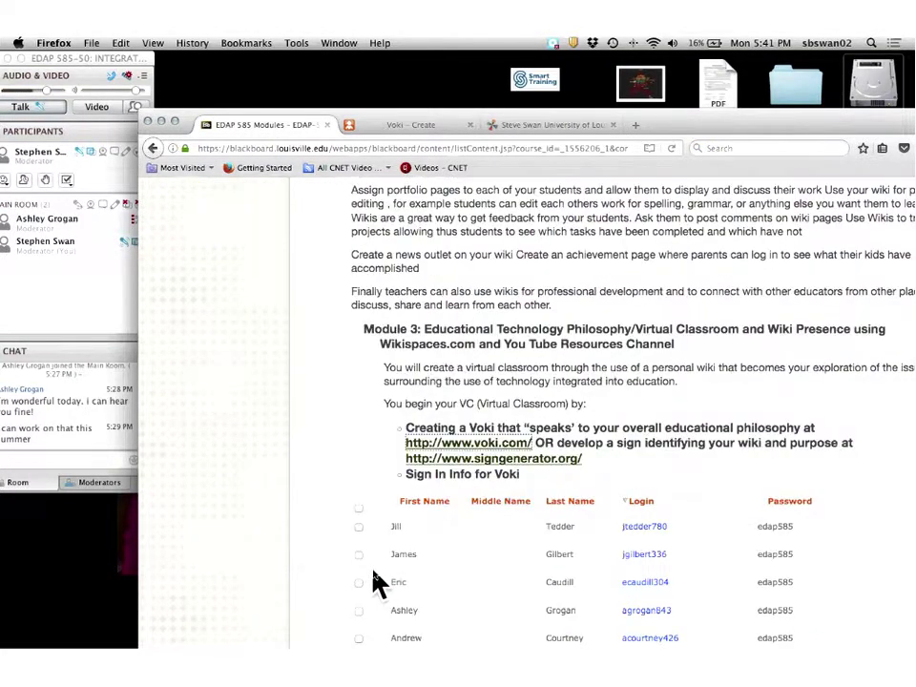
{"action": "scroll", "coordinate": [375, 582], "scroll_direction": "down", "scroll_amount": 6}
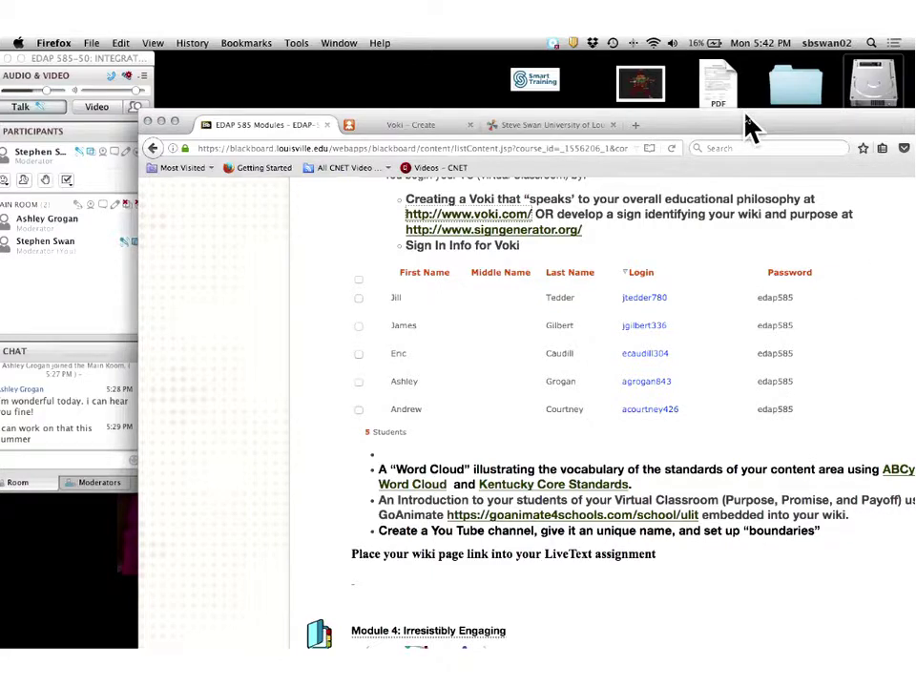
{"action": "left_click_drag", "start_coordinate": [749, 127], "coordinate": [660, 55]}
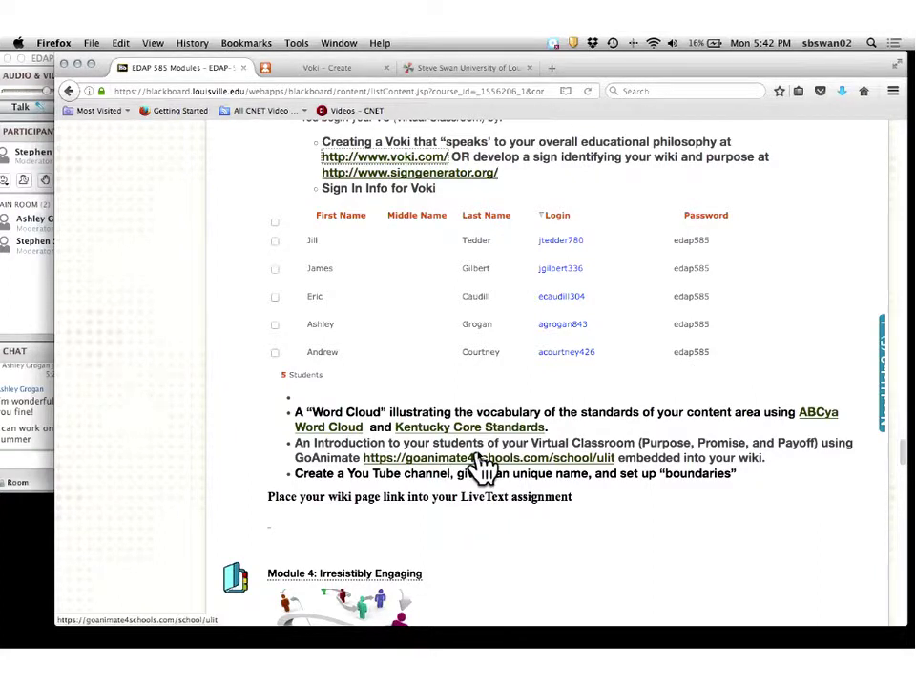
Open the University of Louisville GoAnimate login page from the Blackboard link, with credentials entered.
{"action": "left_click", "coordinate": [482, 458]}
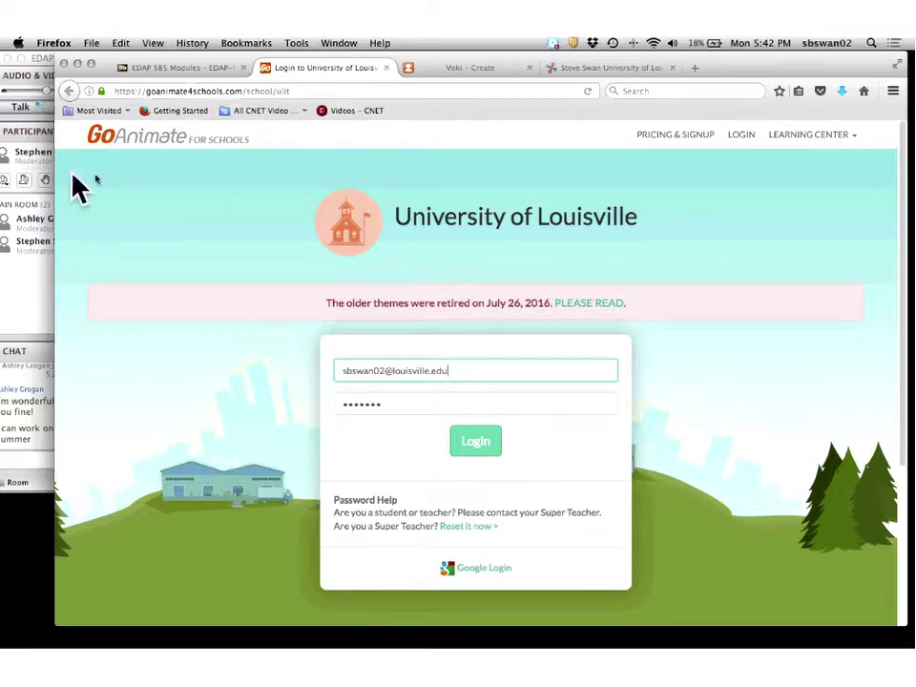
{"action": "left_click", "coordinate": [159, 69]}
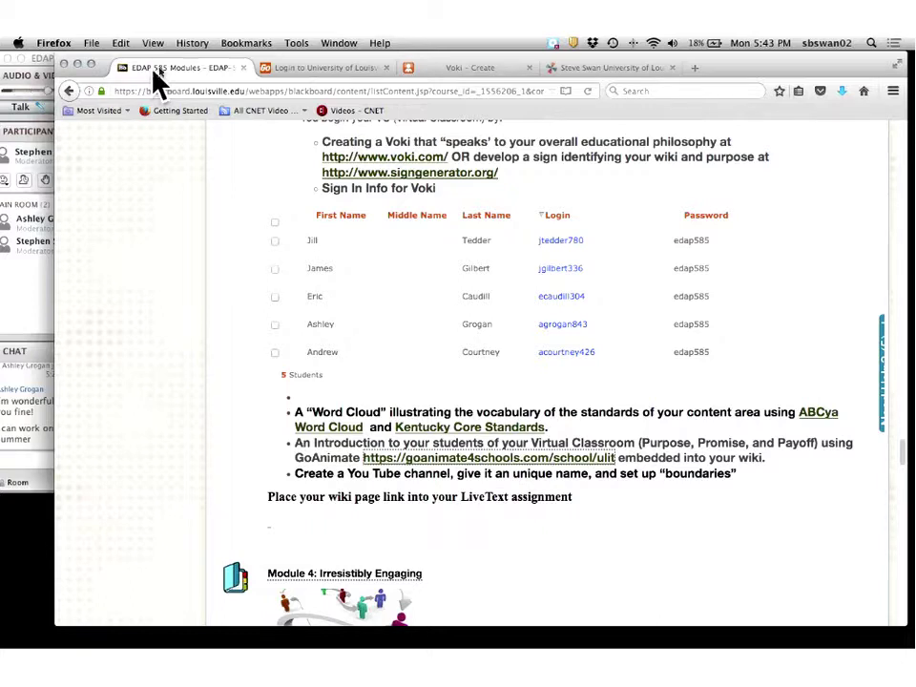
{"action": "left_click", "coordinate": [297, 71]}
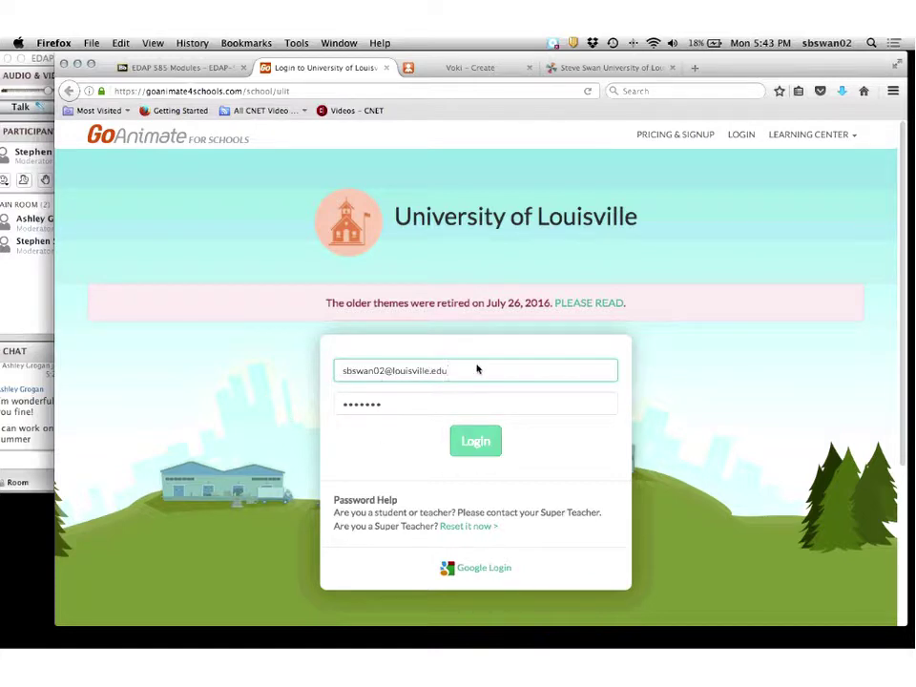
Log in to the teacher account and view the Dashboard's Your Groups list.
{"action": "left_click", "coordinate": [454, 440]}
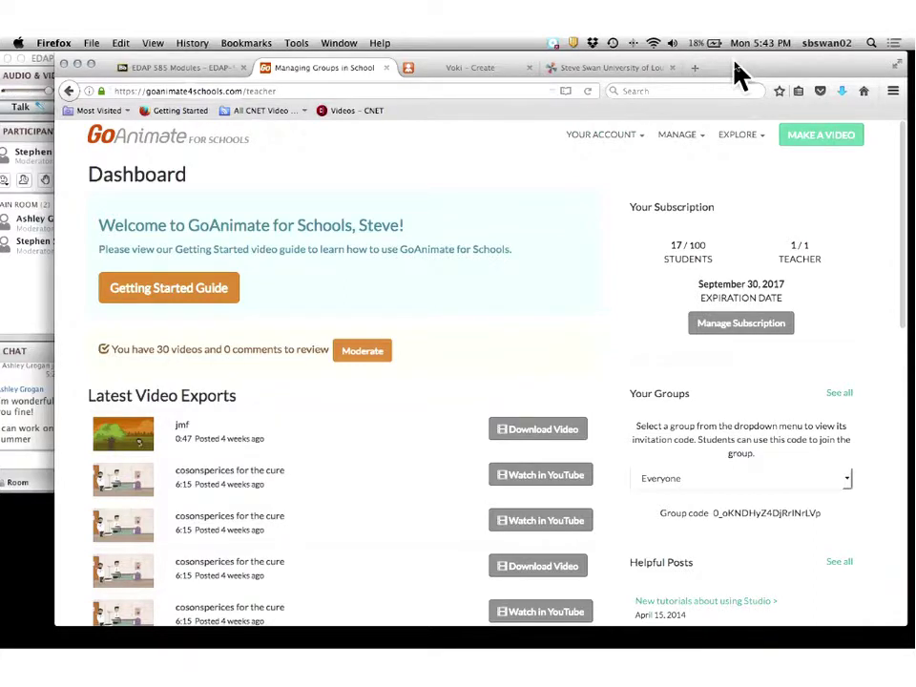
{"action": "left_click_drag", "start_coordinate": [735, 64], "coordinate": [610, 73]}
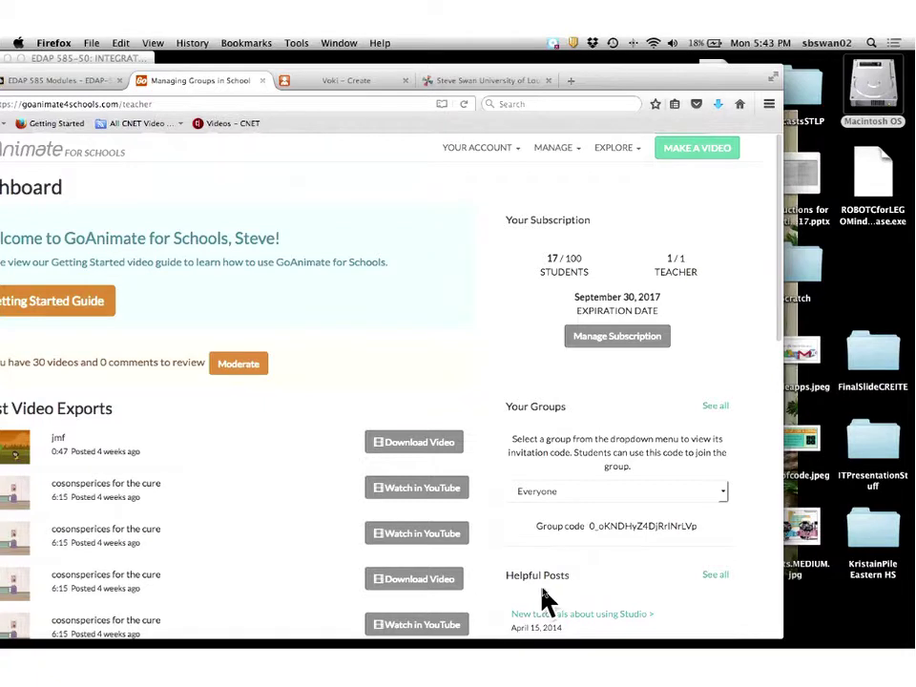
{"action": "scroll", "coordinate": [546, 598], "scroll_direction": "down", "scroll_amount": 2}
{"action": "scroll", "coordinate": [539, 599], "scroll_direction": "up", "scroll_amount": 2}
{"action": "left_click", "coordinate": [592, 494]}
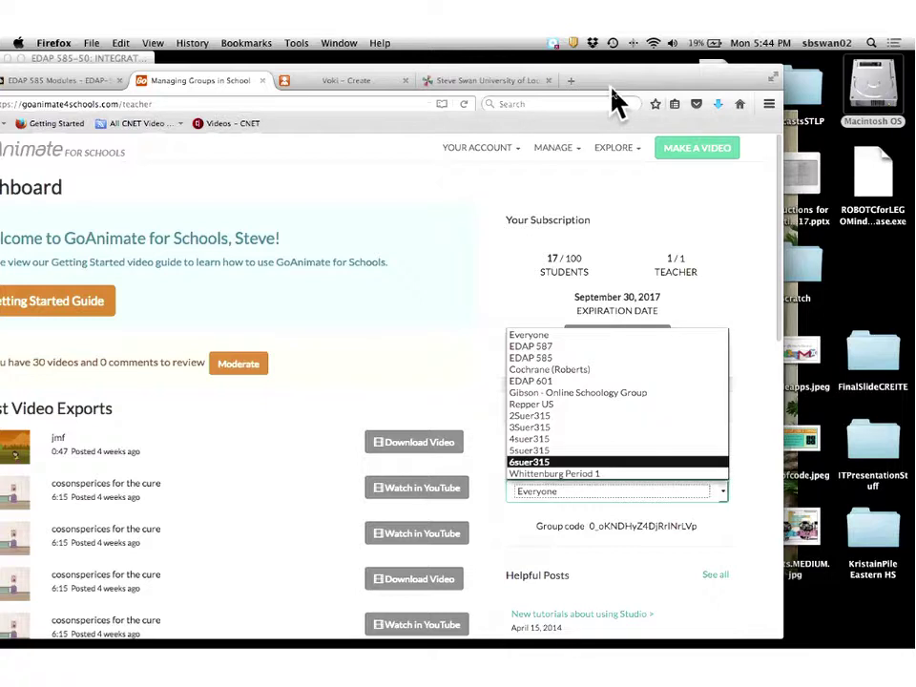
{"action": "left_click_drag", "start_coordinate": [615, 81], "coordinate": [744, 75]}
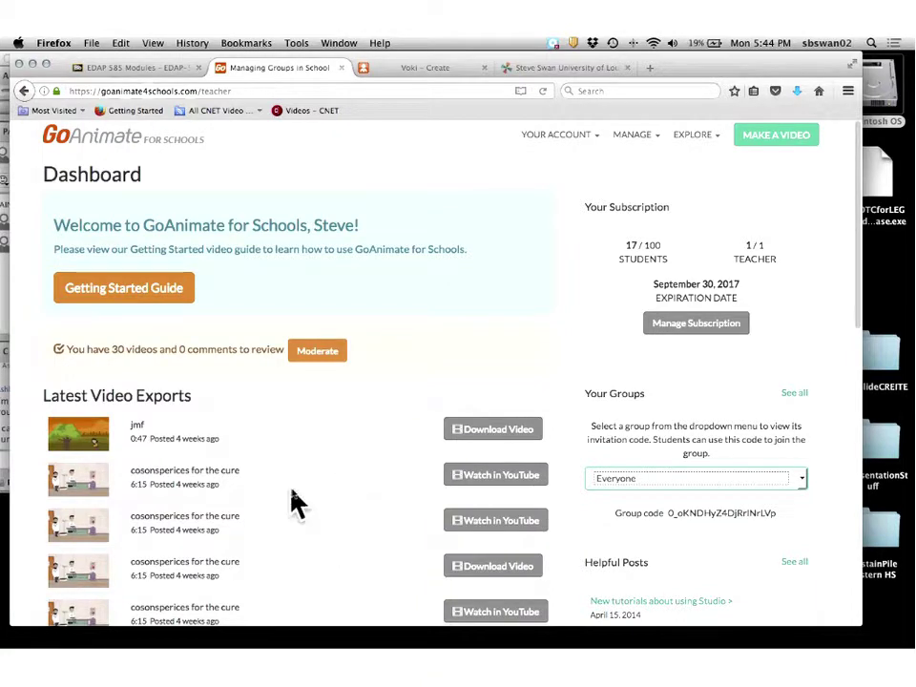
{"action": "scroll", "coordinate": [291, 504], "scroll_direction": "down", "scroll_amount": 1}
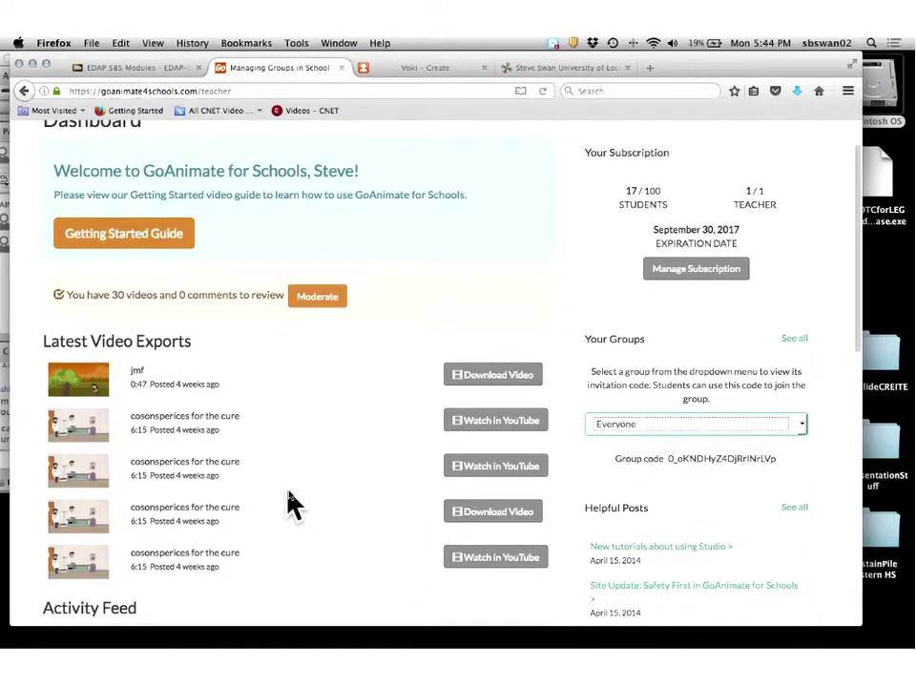
{"action": "scroll", "coordinate": [291, 504], "scroll_direction": "up", "scroll_amount": 1}
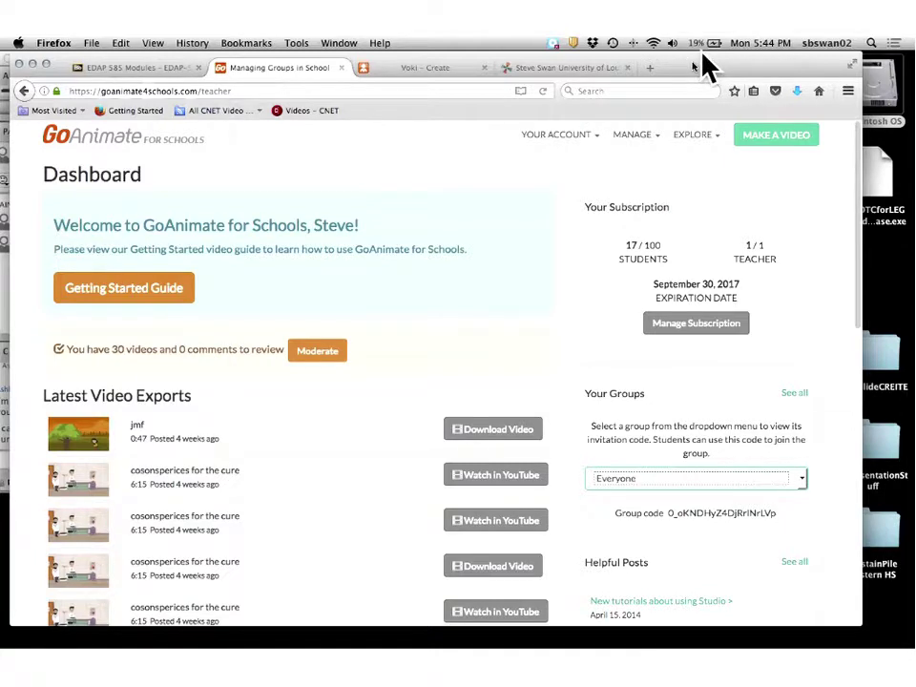
{"action": "left_click_drag", "start_coordinate": [703, 65], "coordinate": [645, 93]}
{"action": "scroll", "coordinate": [696, 493], "scroll_direction": "down", "scroll_amount": 2}
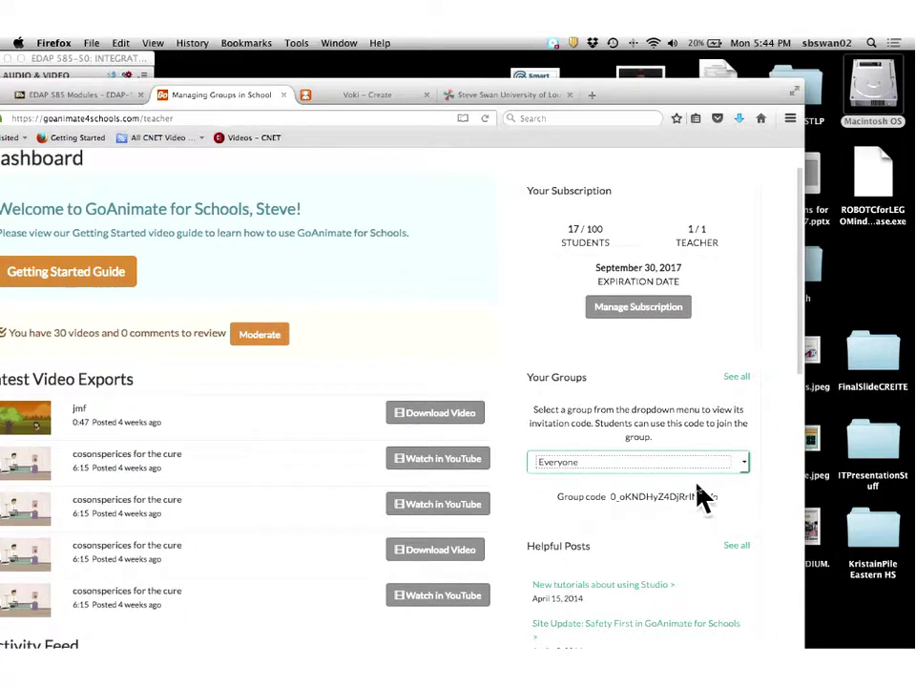
{"action": "scroll", "coordinate": [701, 494], "scroll_direction": "up", "scroll_amount": 2}
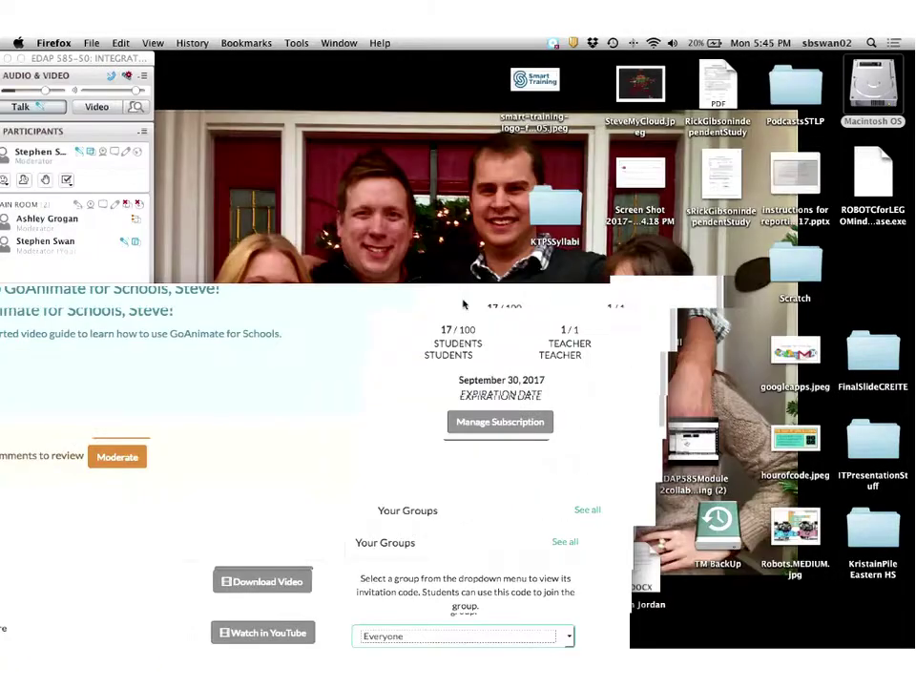
Start a new video from the dashboard to reach the Video Maker theme choices.
{"action": "double_click", "coordinate": [647, 98]}
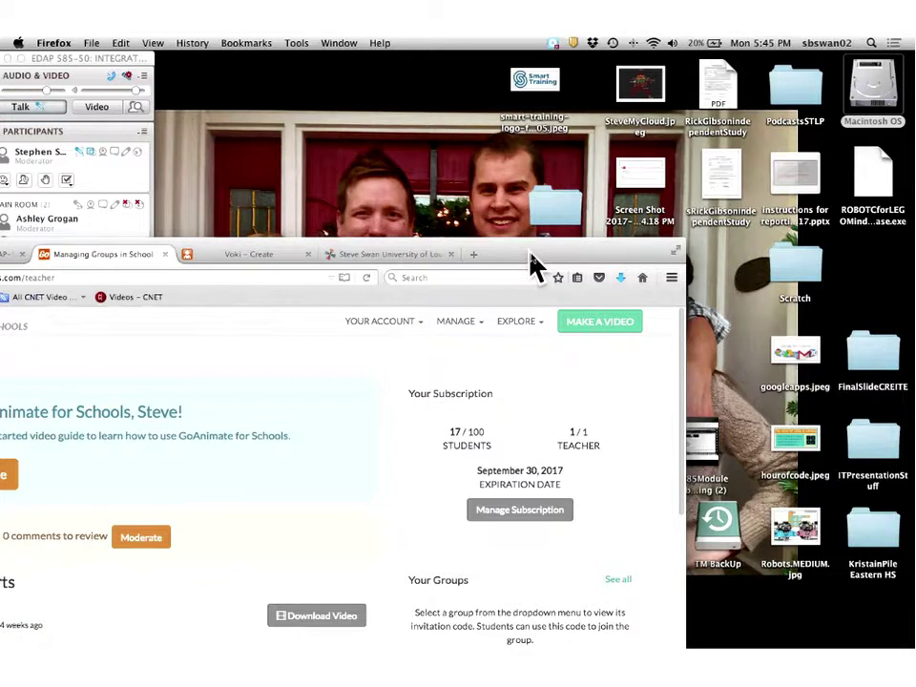
{"action": "left_click_drag", "start_coordinate": [530, 255], "coordinate": [606, 223]}
{"action": "left_click", "coordinate": [673, 288]}
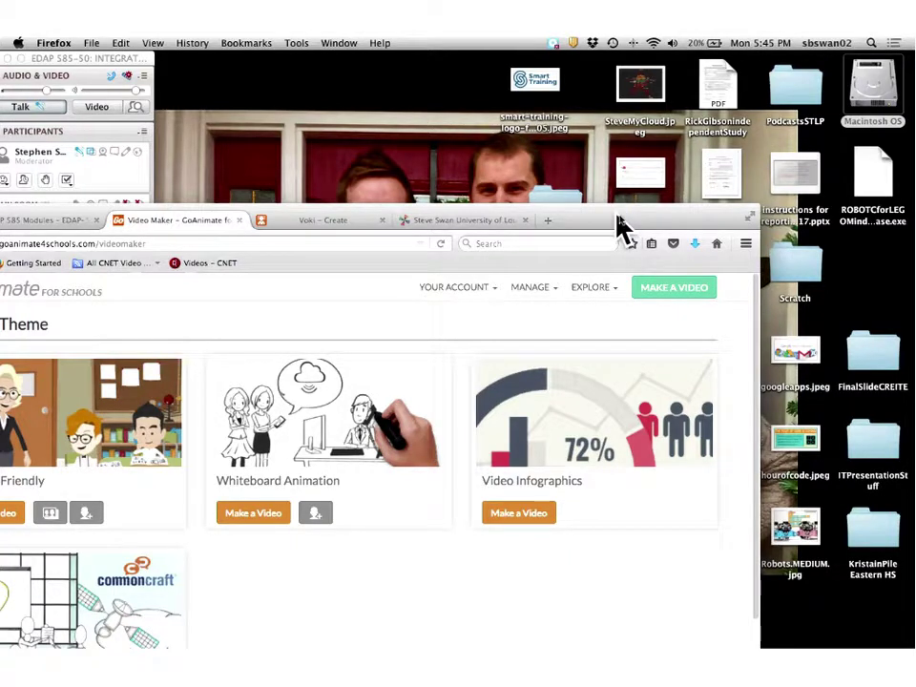
Start a new video using the Business Friendly theme.
{"action": "left_click_drag", "start_coordinate": [618, 226], "coordinate": [839, 143]}
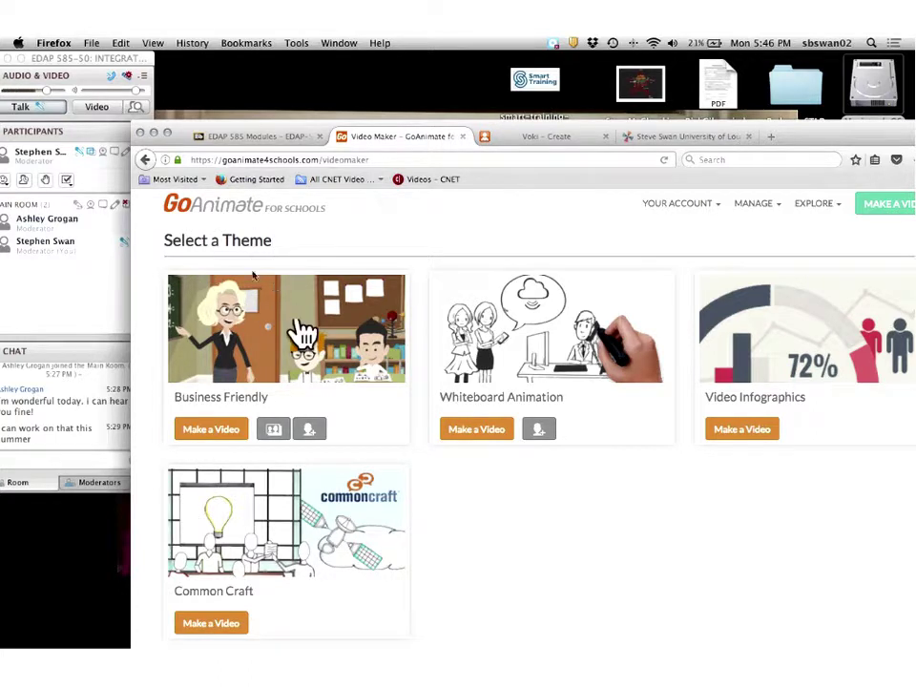
{"action": "left_click", "coordinate": [212, 431]}
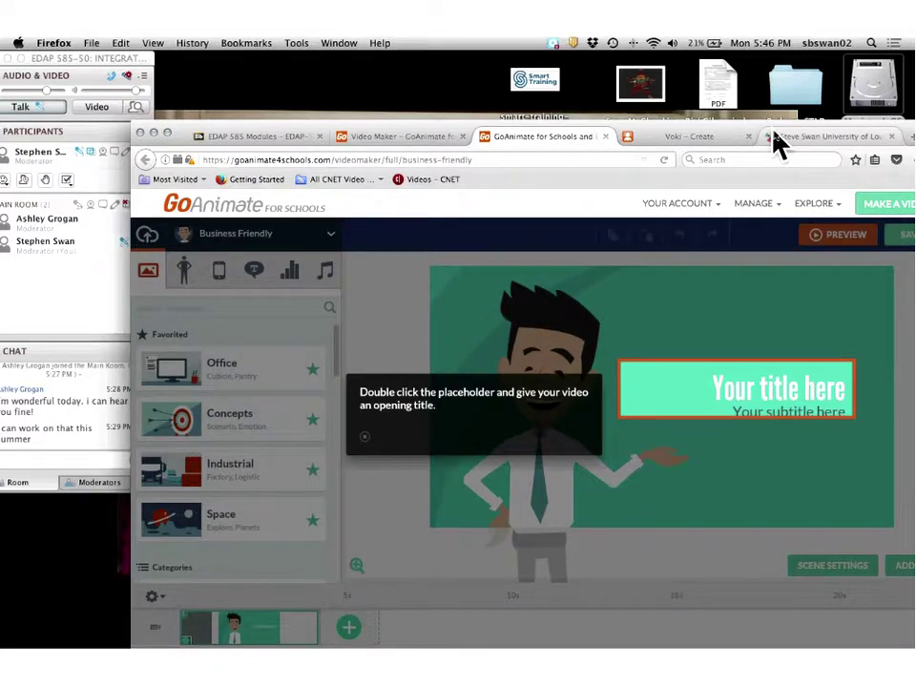
Move the class wiki tab next to the GoAnimate for Schools tab.
{"action": "left_click_drag", "start_coordinate": [777, 143], "coordinate": [624, 139]}
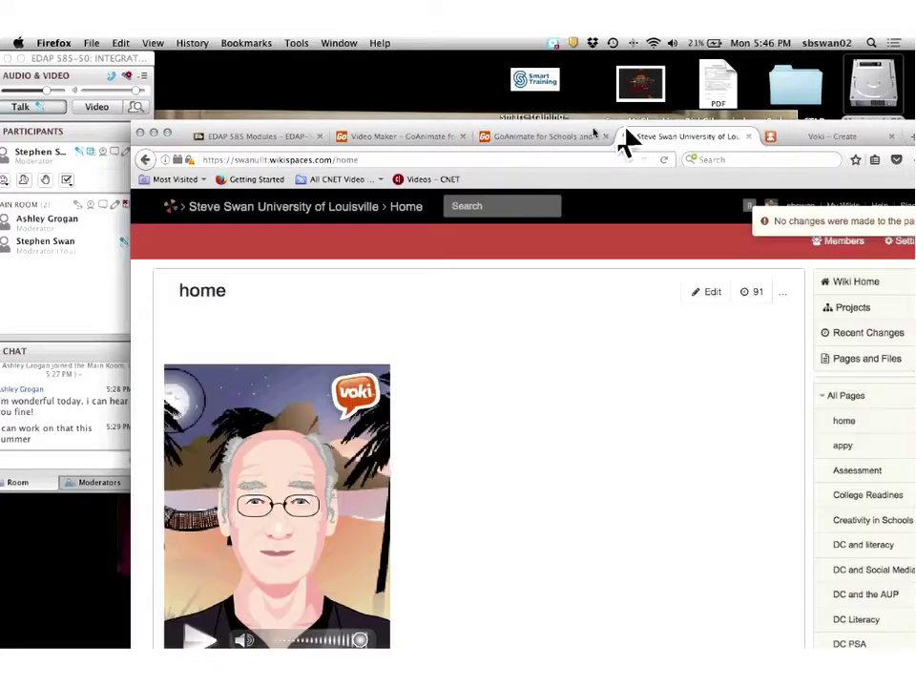
Return to the editor and double-click the 'Your title here' placeholder.
{"action": "left_click", "coordinate": [561, 134]}
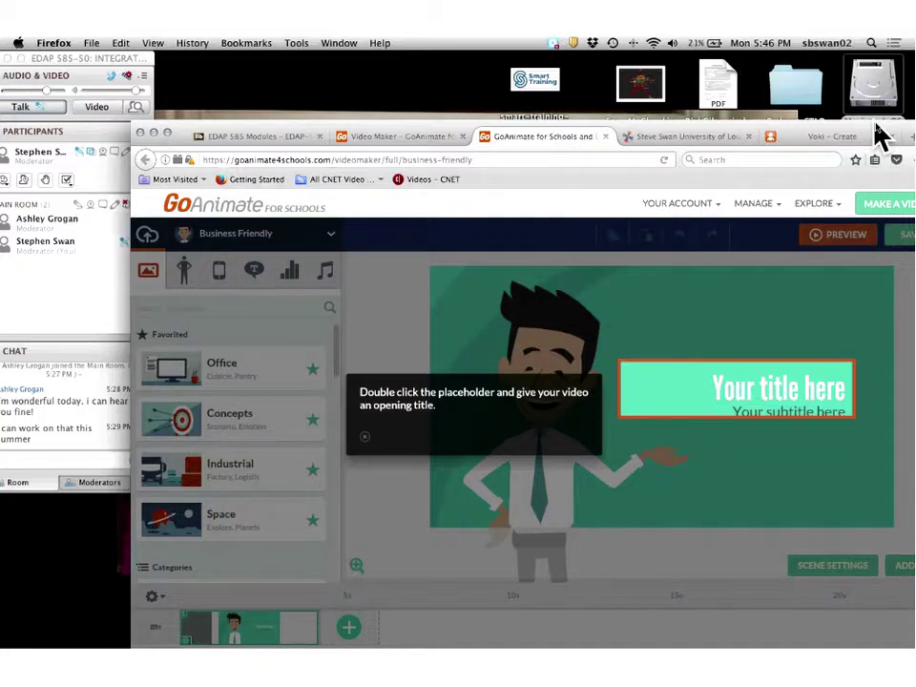
{"action": "left_click_drag", "start_coordinate": [878, 133], "coordinate": [712, 199]}
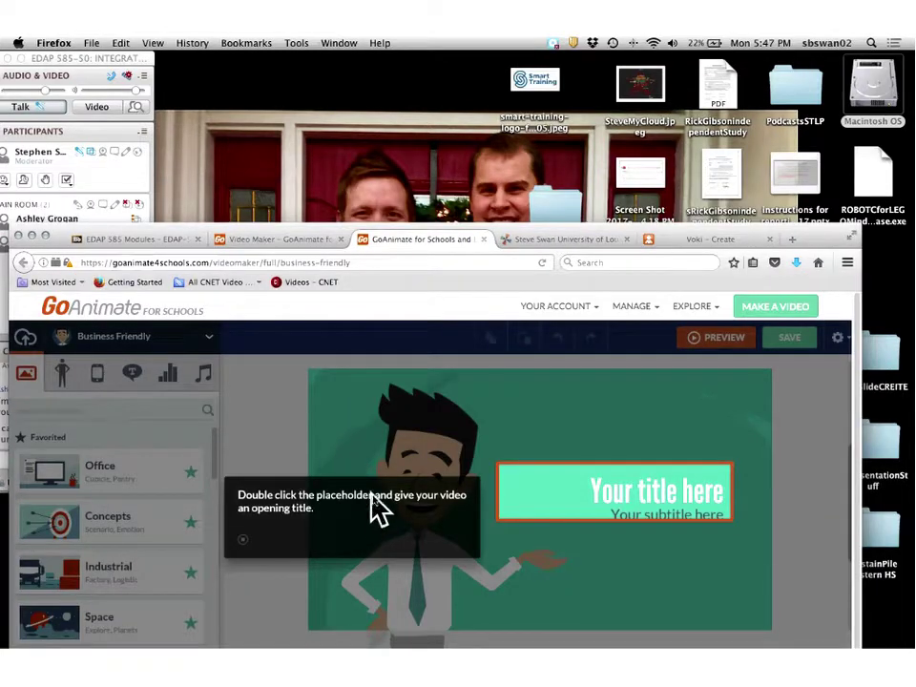
{"action": "double_click", "coordinate": [705, 491]}
{"action": "left_click", "coordinate": [592, 490]}
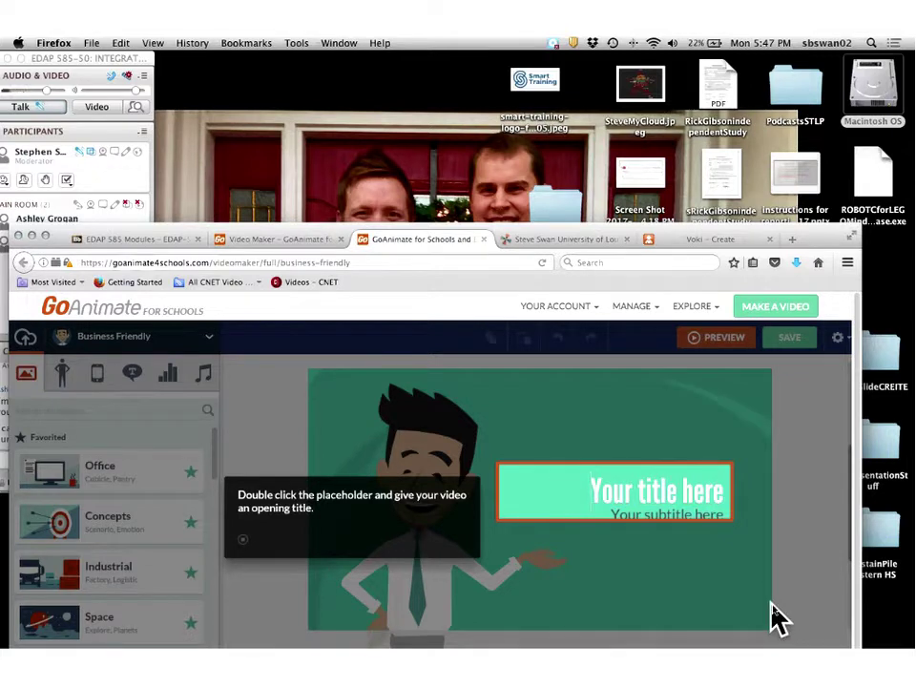
Choose 'Skip the tutorial' to bring up the skip confirmation.
{"action": "scroll", "coordinate": [777, 618], "scroll_direction": "down", "scroll_amount": 1}
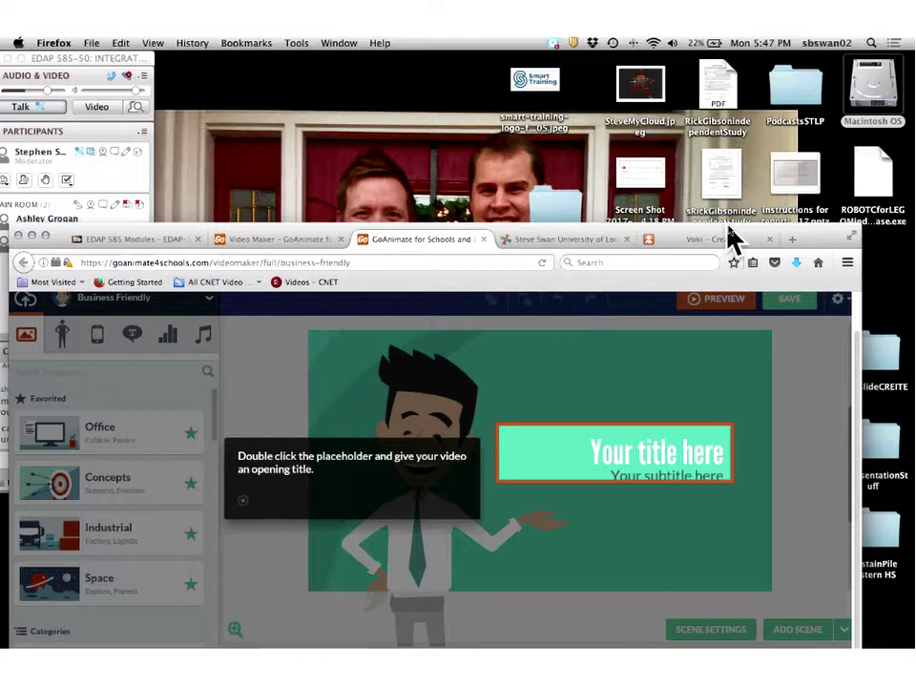
{"action": "left_click_drag", "start_coordinate": [734, 239], "coordinate": [530, 339]}
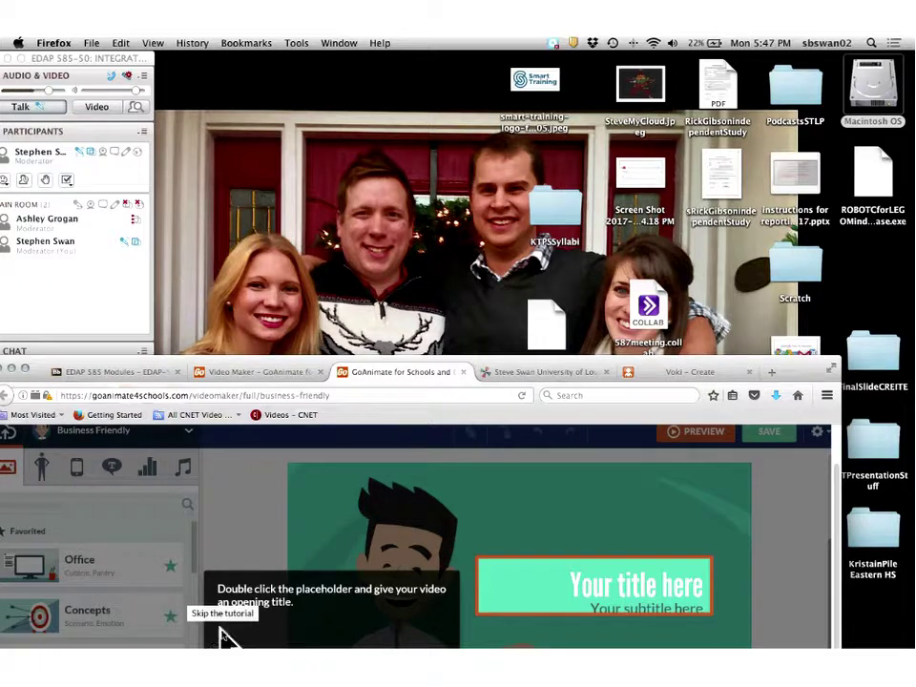
{"action": "left_click", "coordinate": [221, 635]}
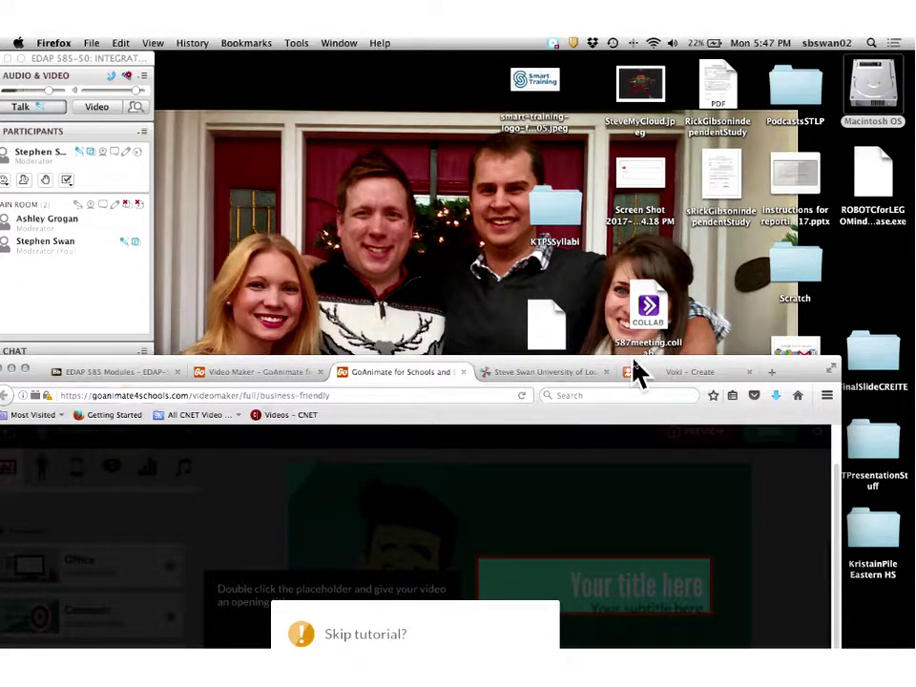
{"action": "left_click_drag", "start_coordinate": [637, 372], "coordinate": [670, 91]}
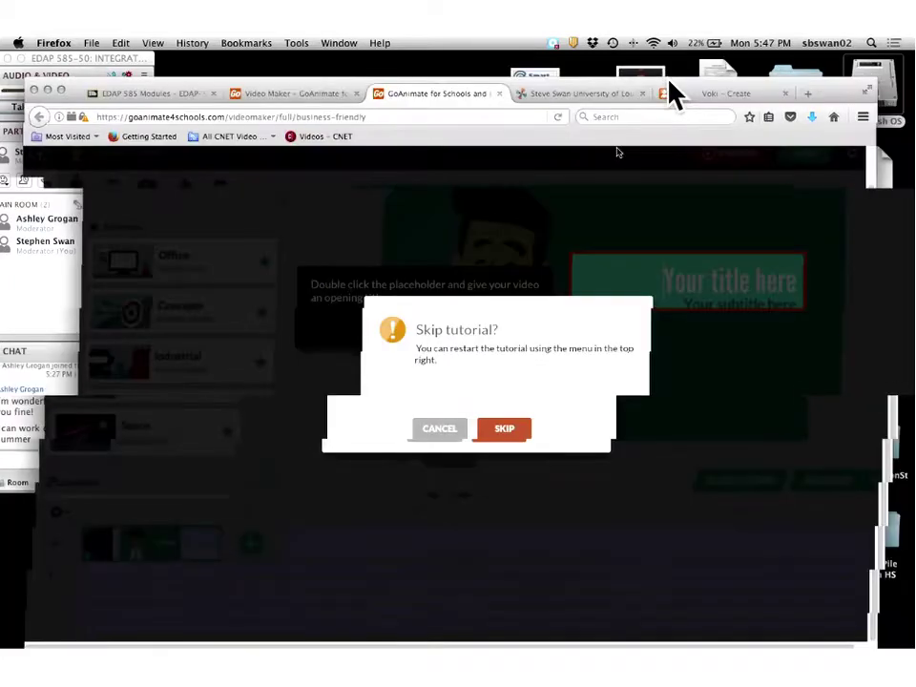
Confirm skipping, then close the Using templates, Customization and Adding scenes tips.
{"action": "left_click", "coordinate": [478, 436]}
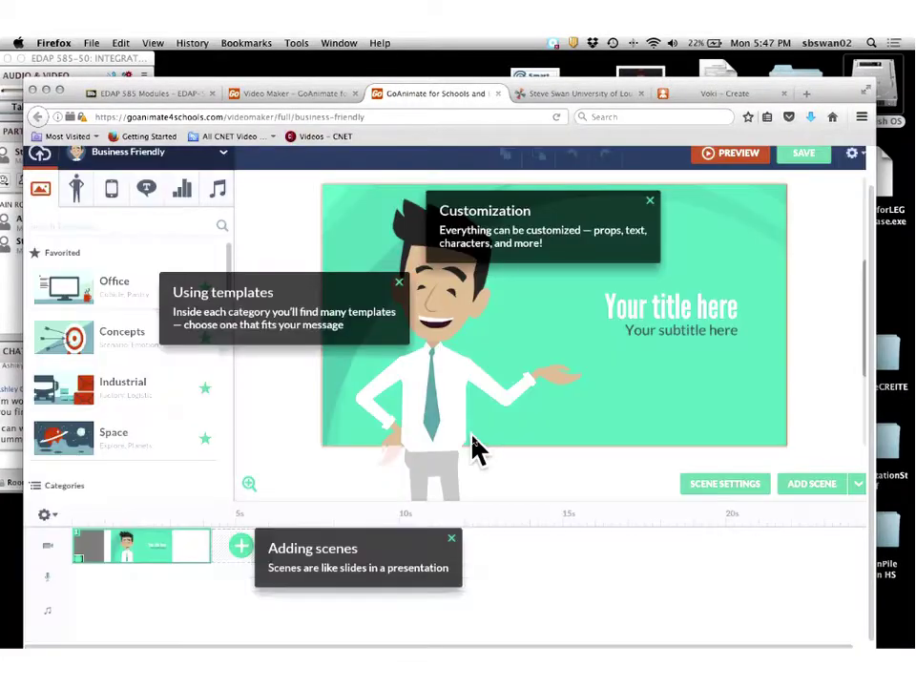
{"action": "left_click", "coordinate": [400, 284]}
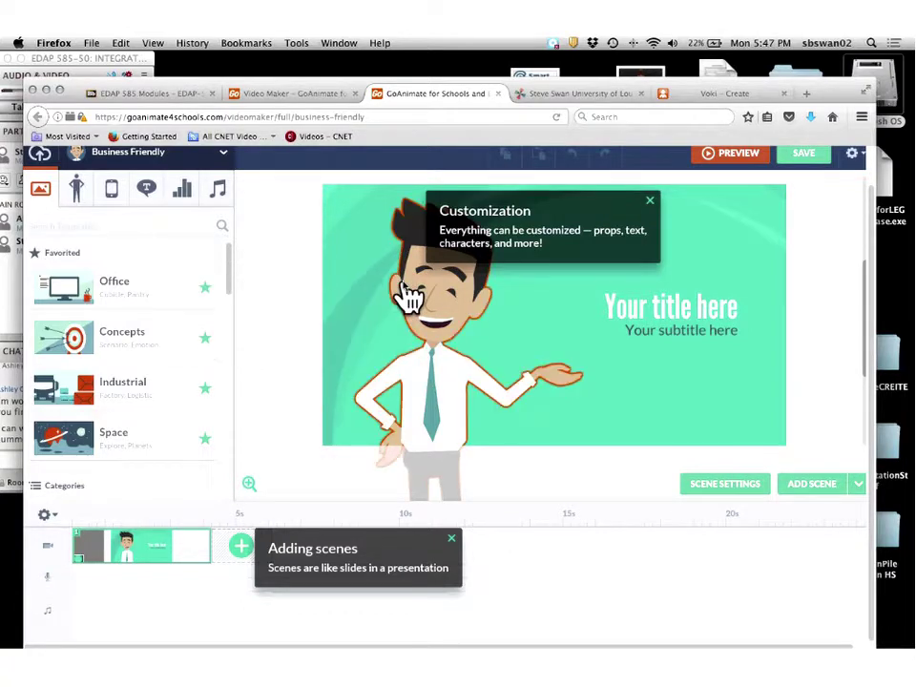
{"action": "left_click", "coordinate": [651, 209]}
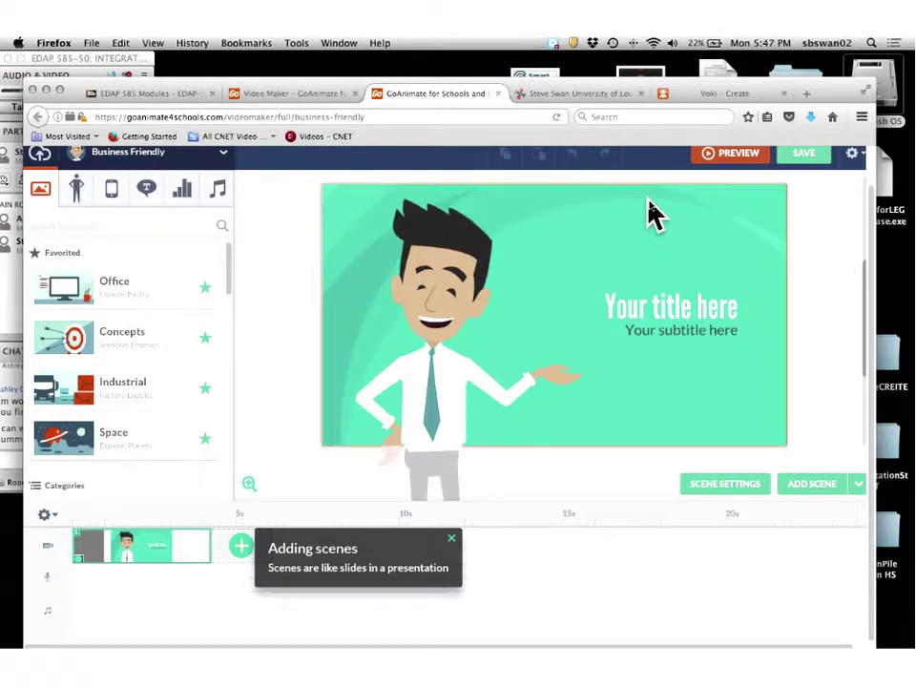
{"action": "left_click", "coordinate": [452, 545]}
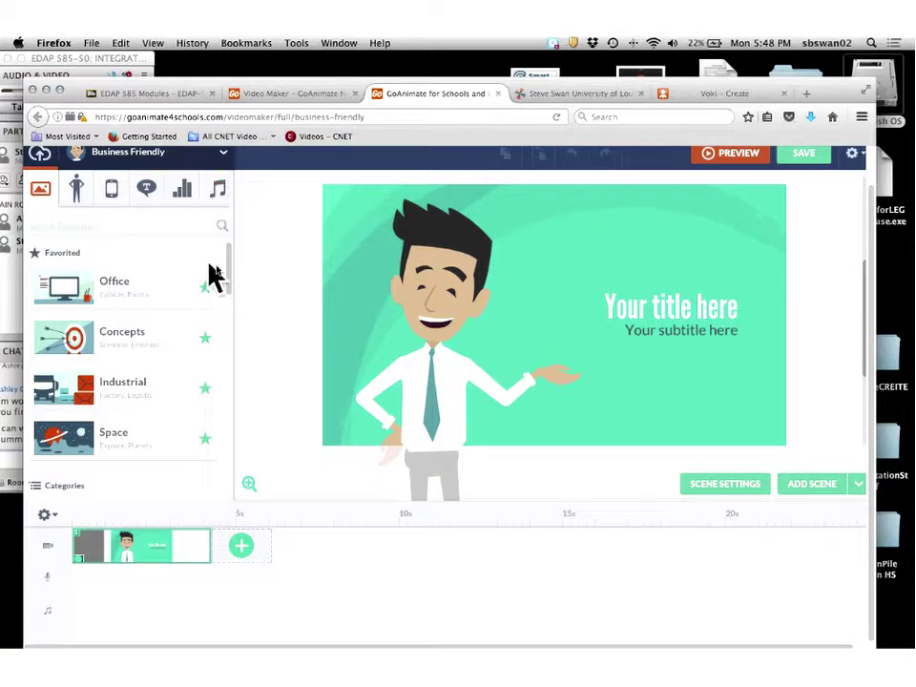
{"action": "left_click_drag", "start_coordinate": [232, 284], "coordinate": [240, 429]}
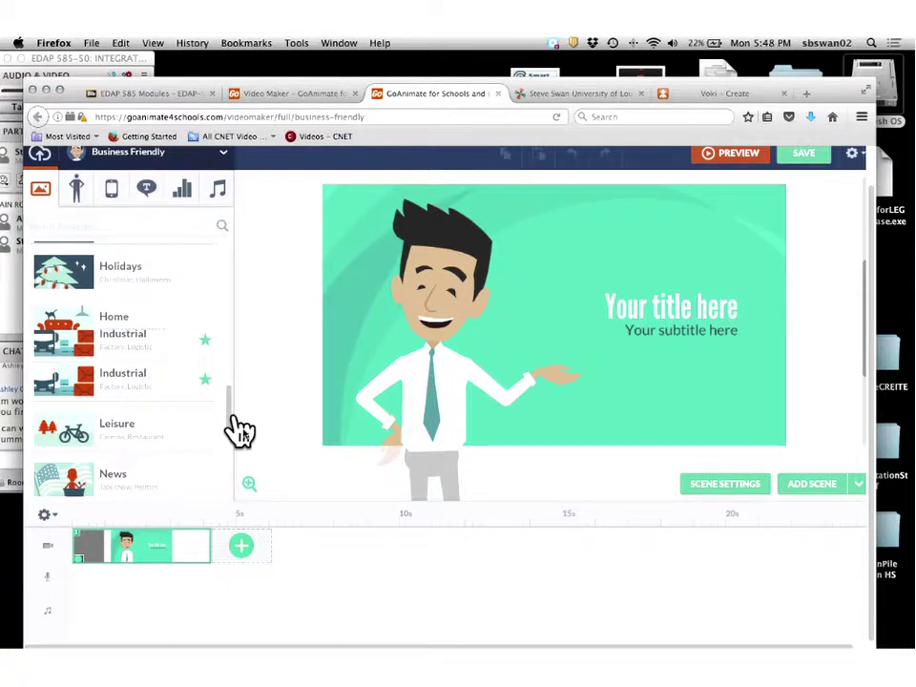
{"action": "left_click_drag", "start_coordinate": [240, 429], "coordinate": [239, 505]}
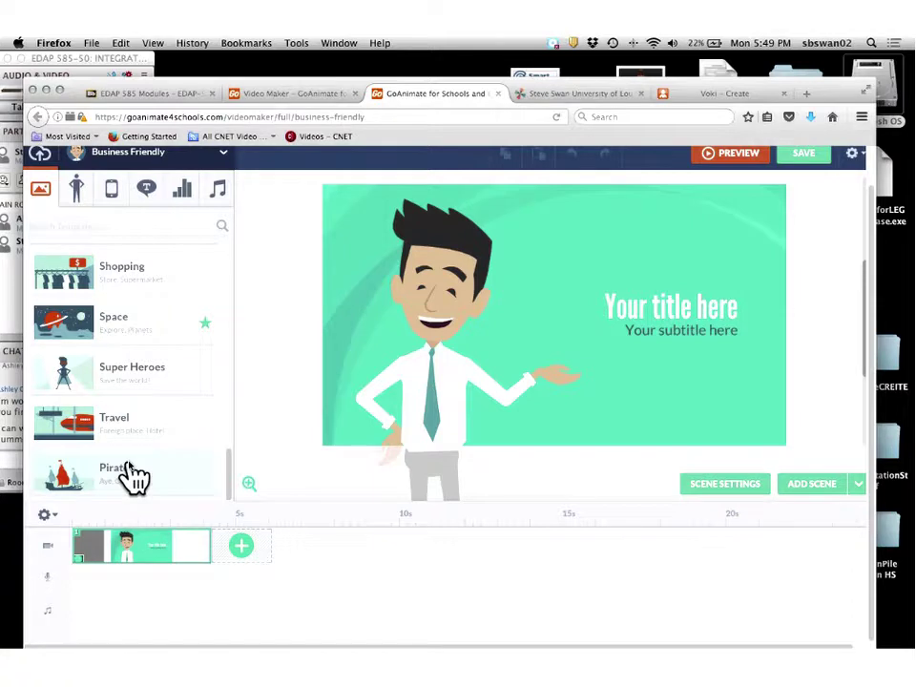
{"action": "scroll", "coordinate": [134, 477], "scroll_direction": "up", "scroll_amount": 1}
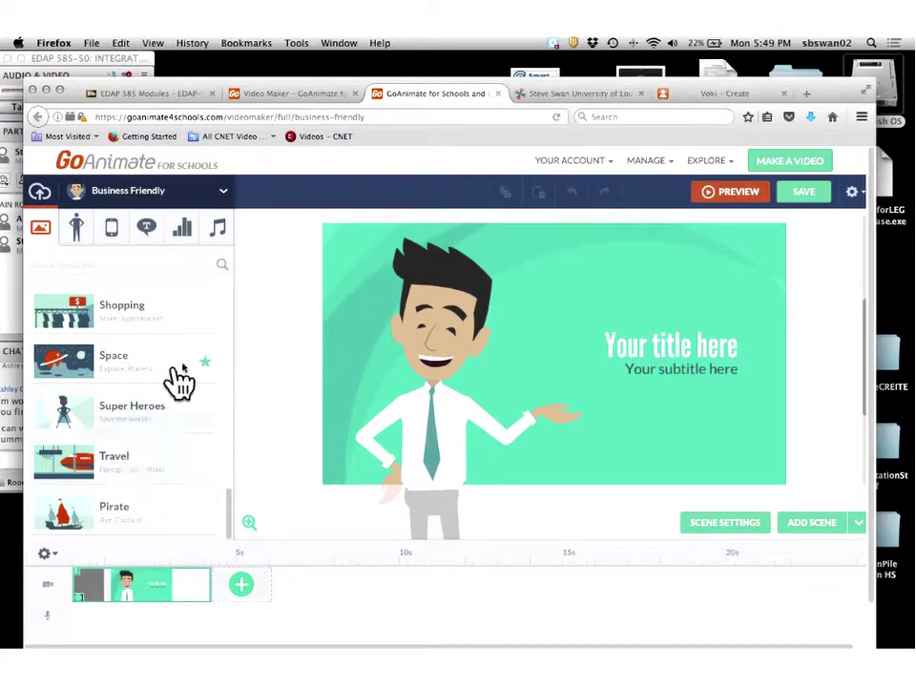
{"action": "left_click_drag", "start_coordinate": [231, 506], "coordinate": [227, 377]}
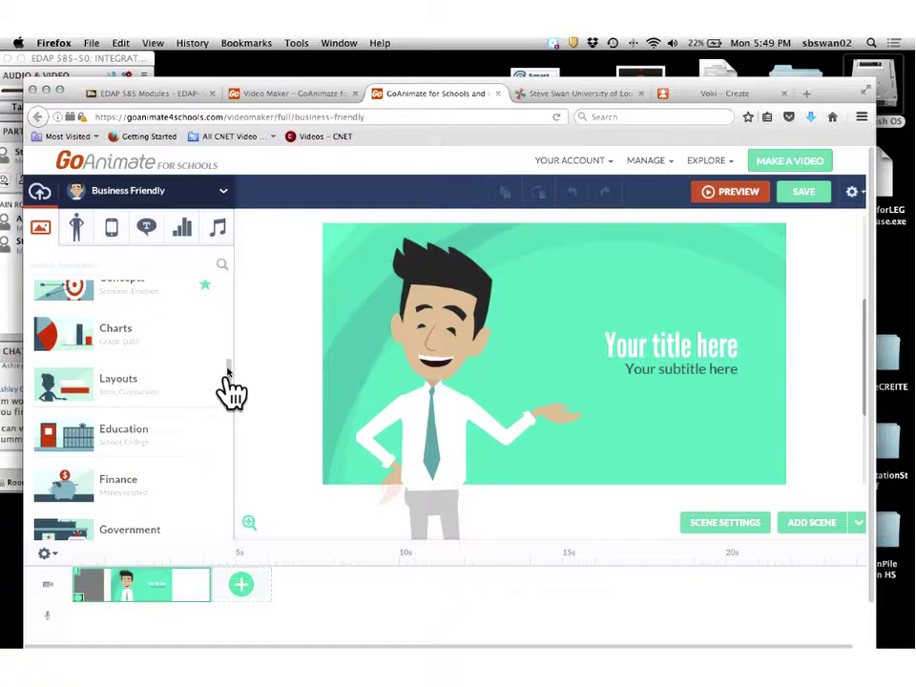
{"action": "left_click_drag", "start_coordinate": [227, 378], "coordinate": [227, 402]}
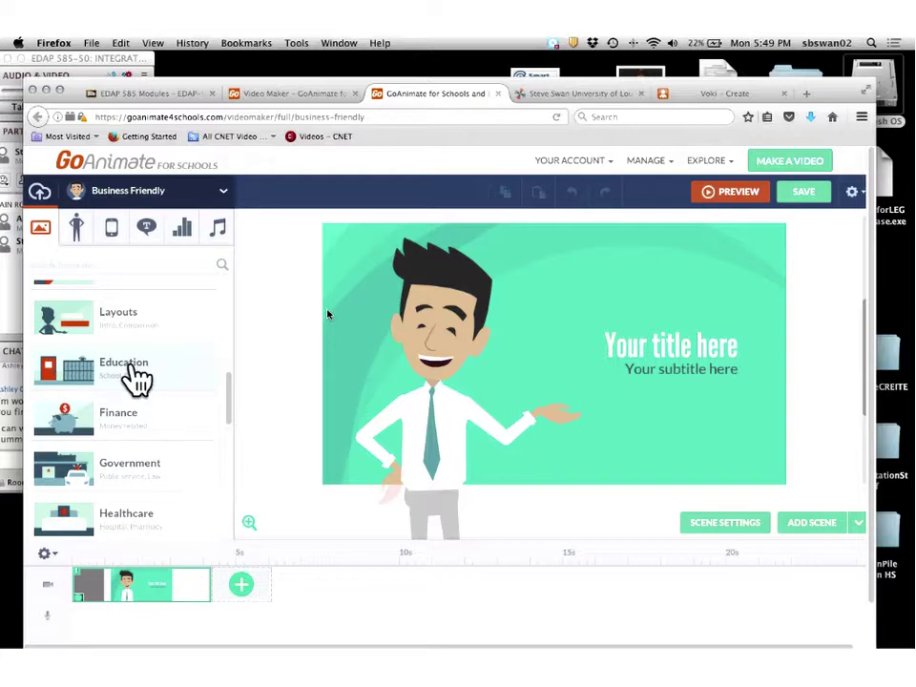
{"action": "left_click", "coordinate": [132, 96]}
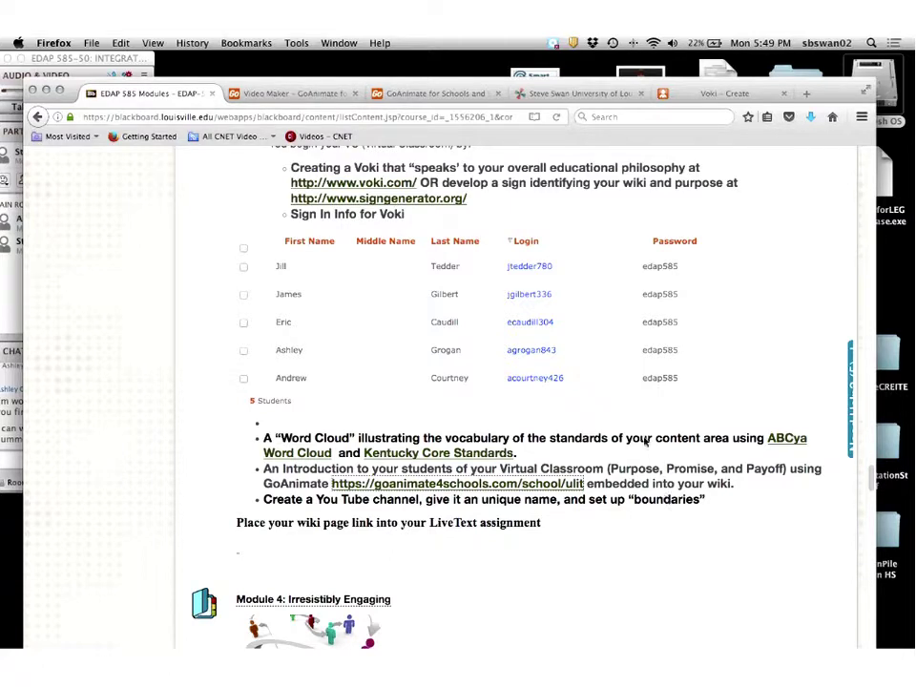
{"action": "left_click", "coordinate": [277, 97]}
{"action": "left_click", "coordinate": [400, 96]}
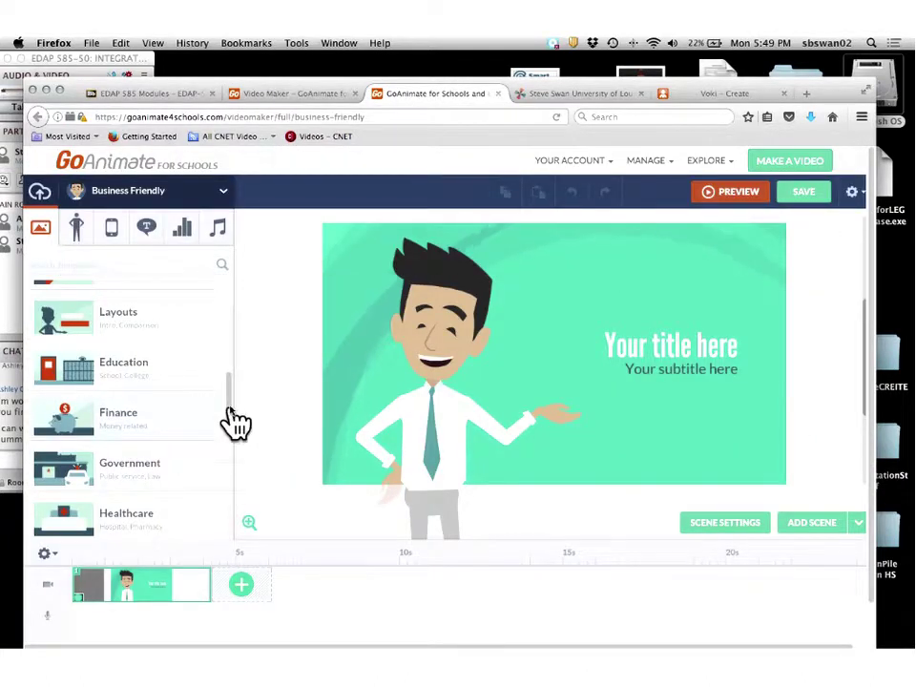
Drag the School - Classroom template from the Education category onto the first scene.
{"action": "scroll", "coordinate": [231, 411], "scroll_direction": "up", "scroll_amount": 2}
{"action": "scroll", "coordinate": [229, 399], "scroll_direction": "up", "scroll_amount": 1}
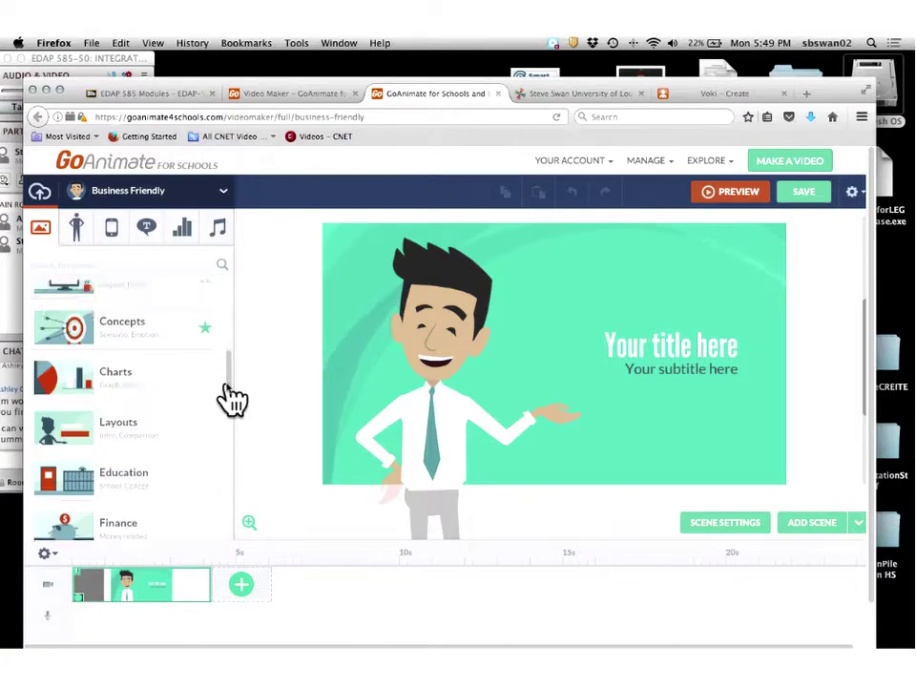
{"action": "left_click", "coordinate": [124, 482]}
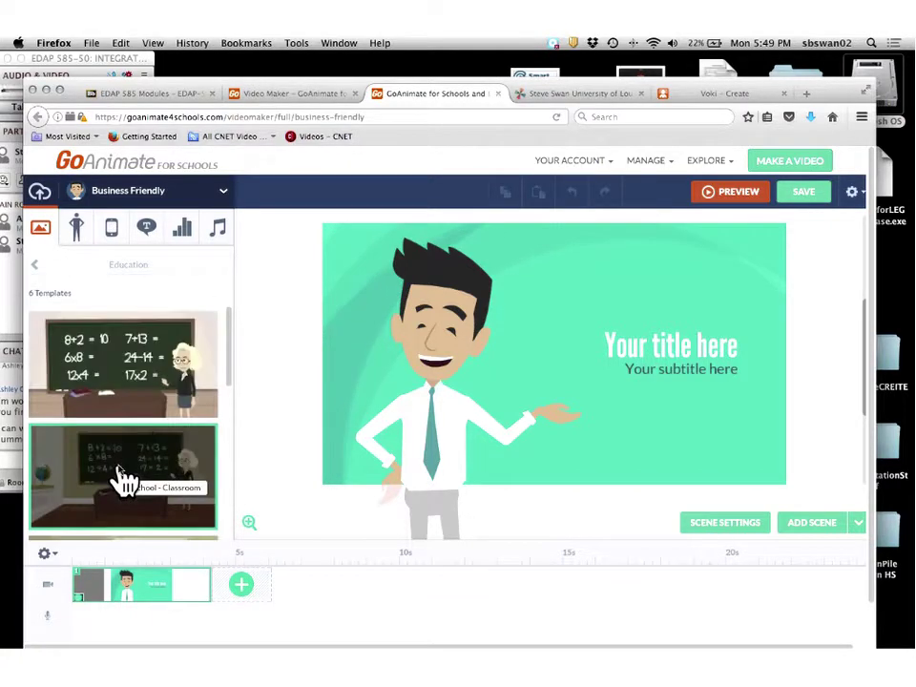
{"action": "scroll", "coordinate": [203, 362], "scroll_direction": "down", "scroll_amount": 3}
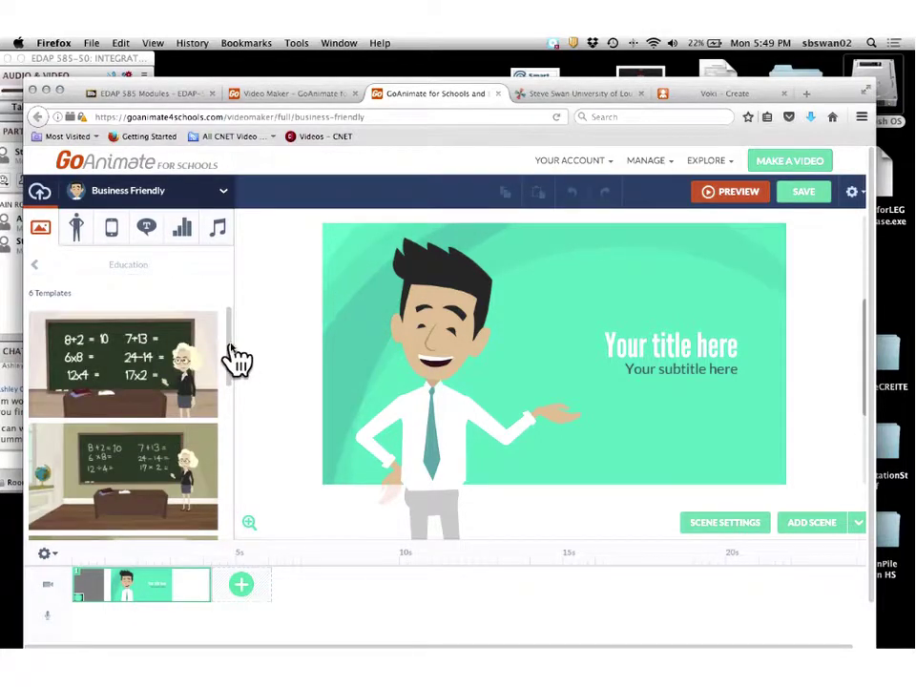
{"action": "left_click_drag", "start_coordinate": [230, 345], "coordinate": [231, 440]}
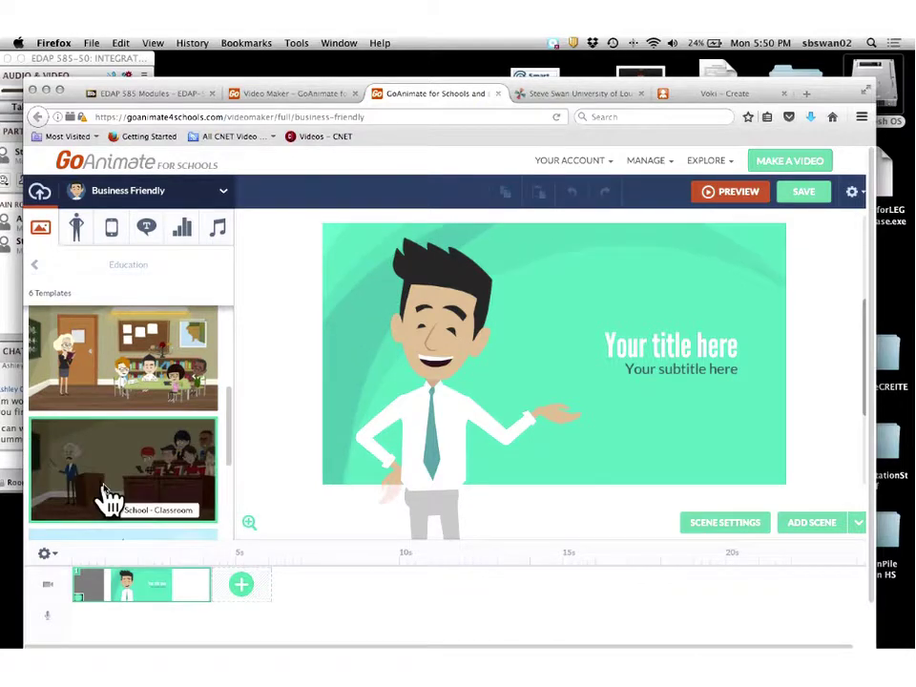
{"action": "left_click_drag", "start_coordinate": [109, 496], "coordinate": [450, 402]}
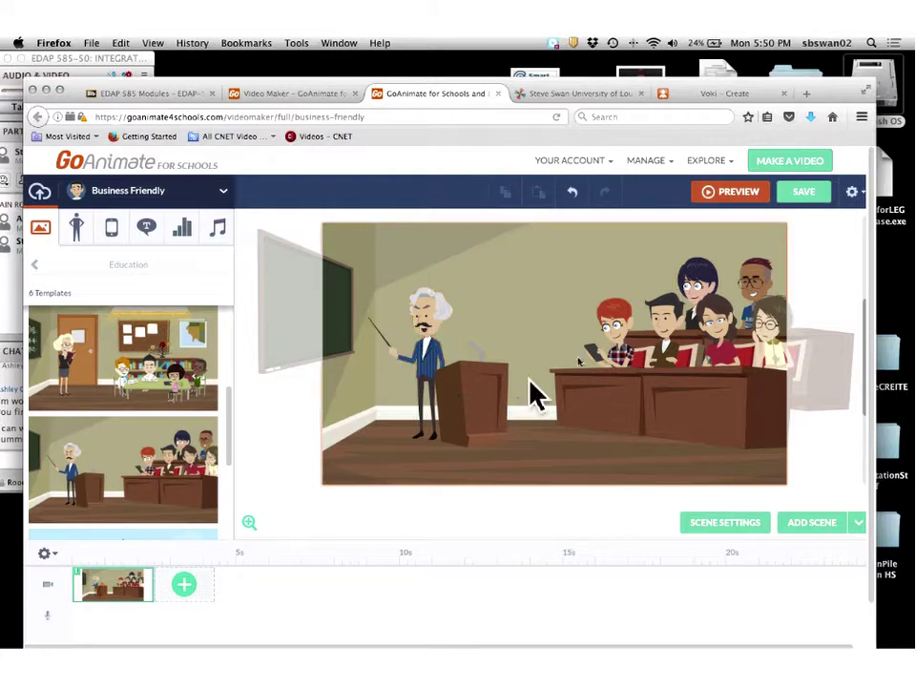
Delete the pointer-holding teacher from the classroom scene.
{"action": "left_click", "coordinate": [434, 331]}
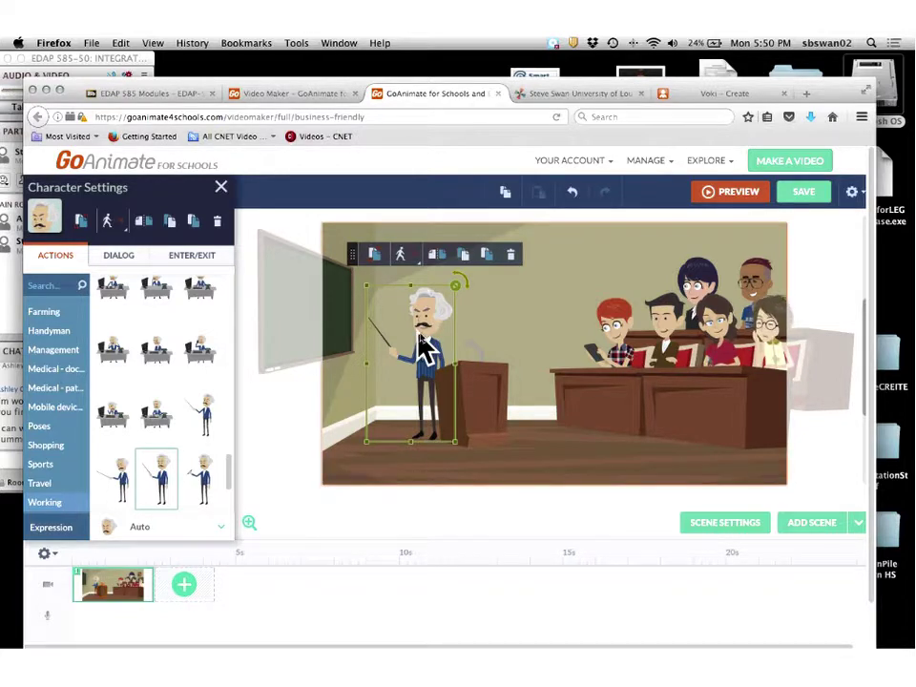
{"action": "left_click", "coordinate": [512, 256]}
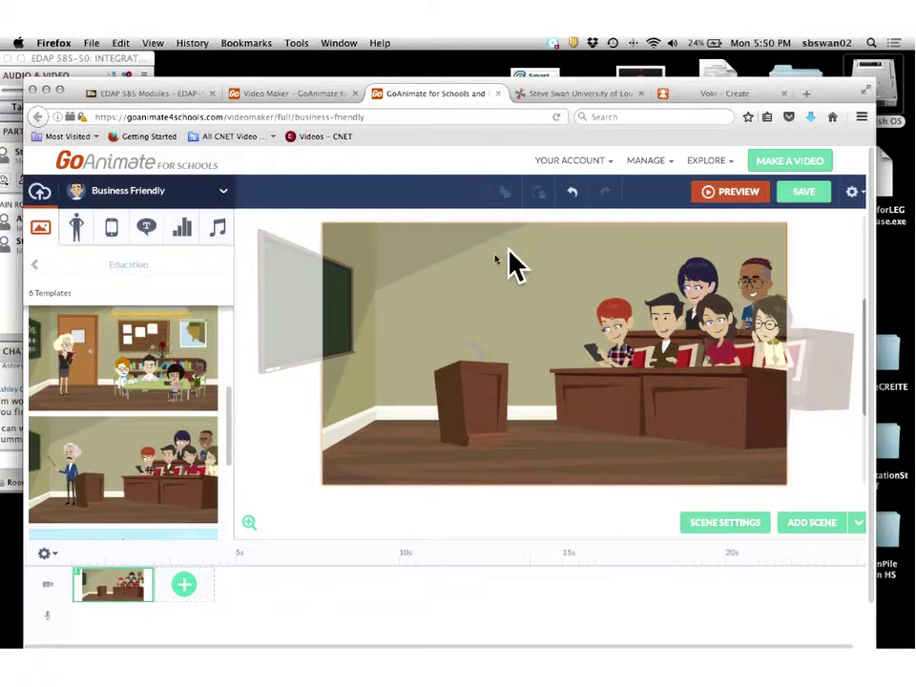
Add the elderly woman character beside the lectern and nudge the podium slightly down.
{"action": "left_click", "coordinate": [76, 229]}
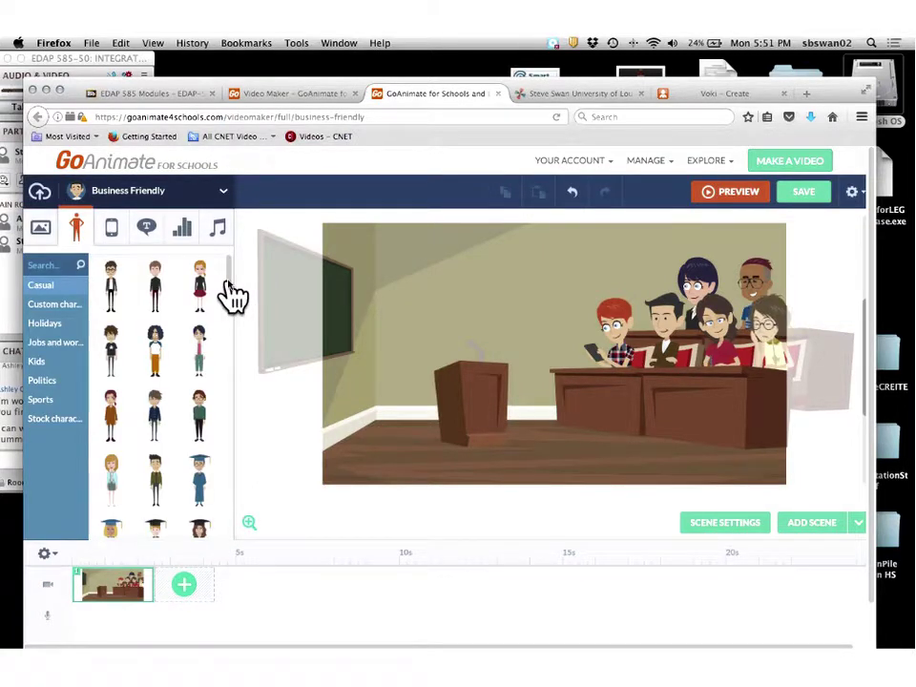
{"action": "left_click_drag", "start_coordinate": [229, 291], "coordinate": [229, 474]}
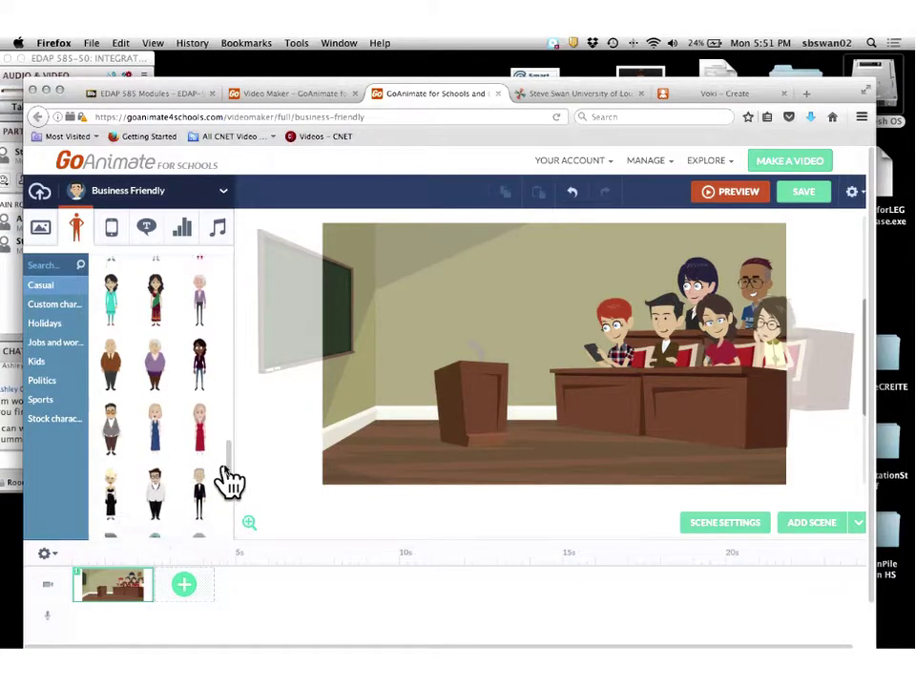
{"action": "left_click_drag", "start_coordinate": [162, 367], "coordinate": [411, 387]}
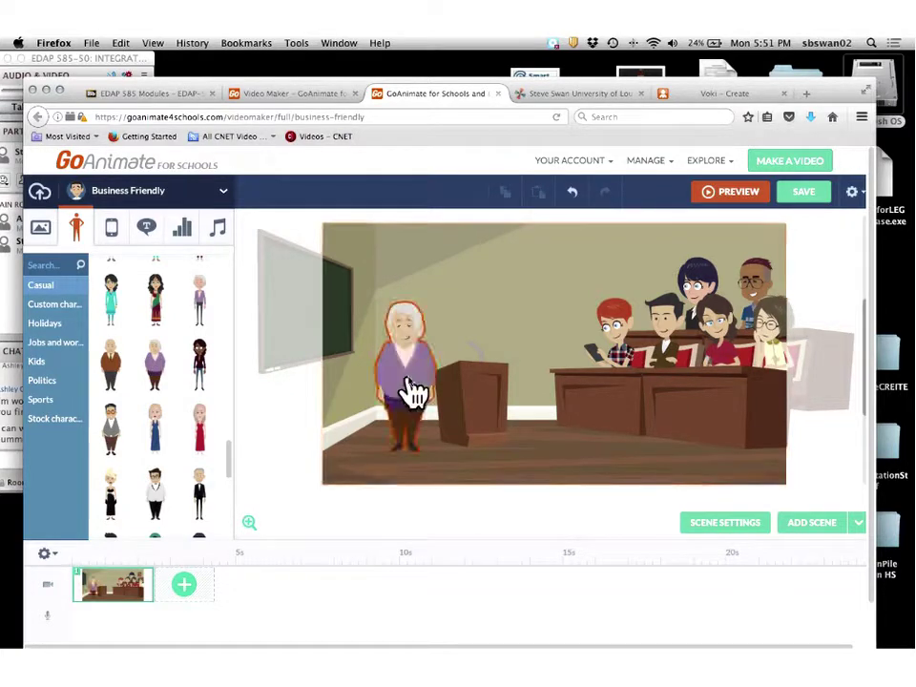
{"action": "left_click_drag", "start_coordinate": [467, 382], "coordinate": [487, 417]}
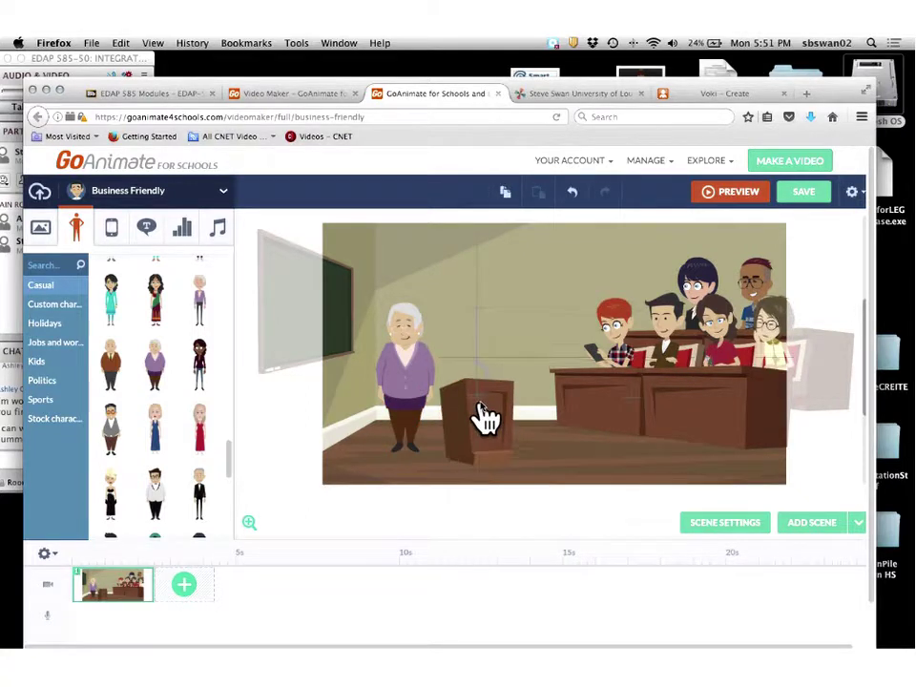
Shift the elderly woman right and the podium up-right, then enlarge her and nudge her down.
{"action": "left_click", "coordinate": [399, 385]}
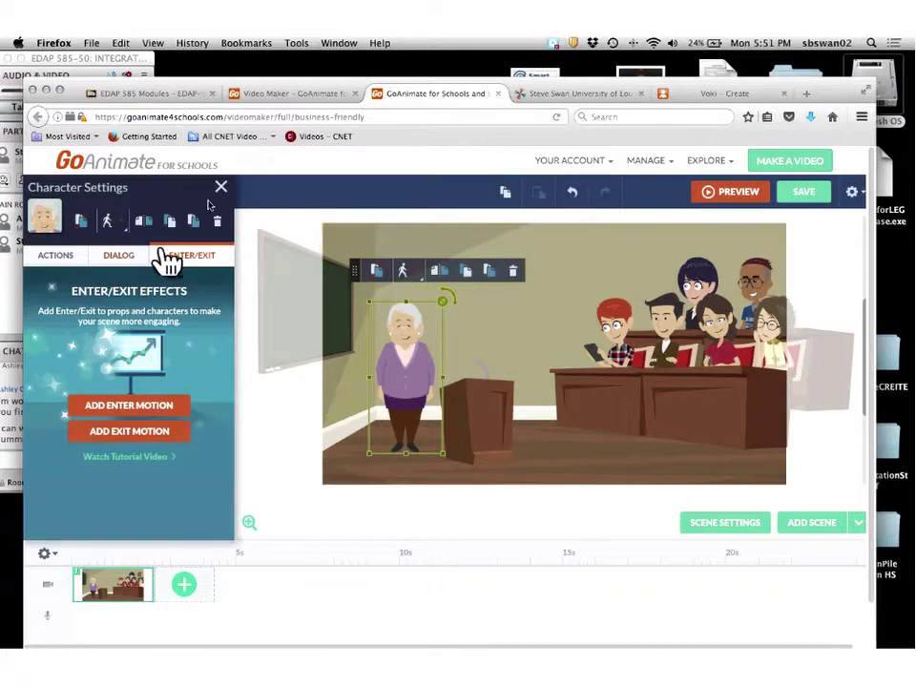
{"action": "left_click", "coordinate": [38, 186]}
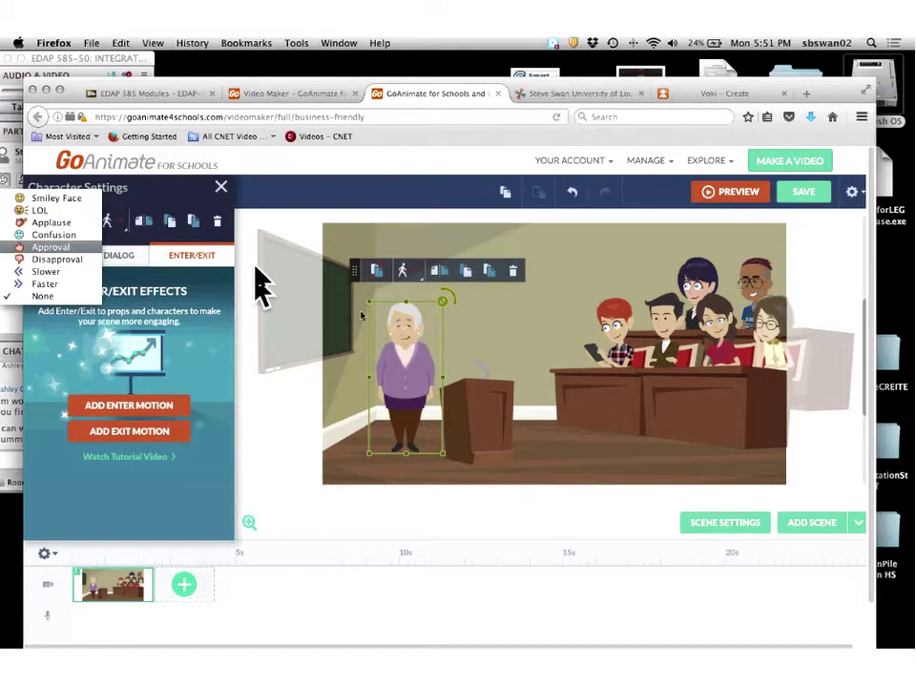
{"action": "left_click_drag", "start_coordinate": [387, 360], "coordinate": [446, 380]}
{"action": "left_click_drag", "start_coordinate": [486, 408], "coordinate": [512, 388]}
{"action": "left_click", "coordinate": [411, 363]}
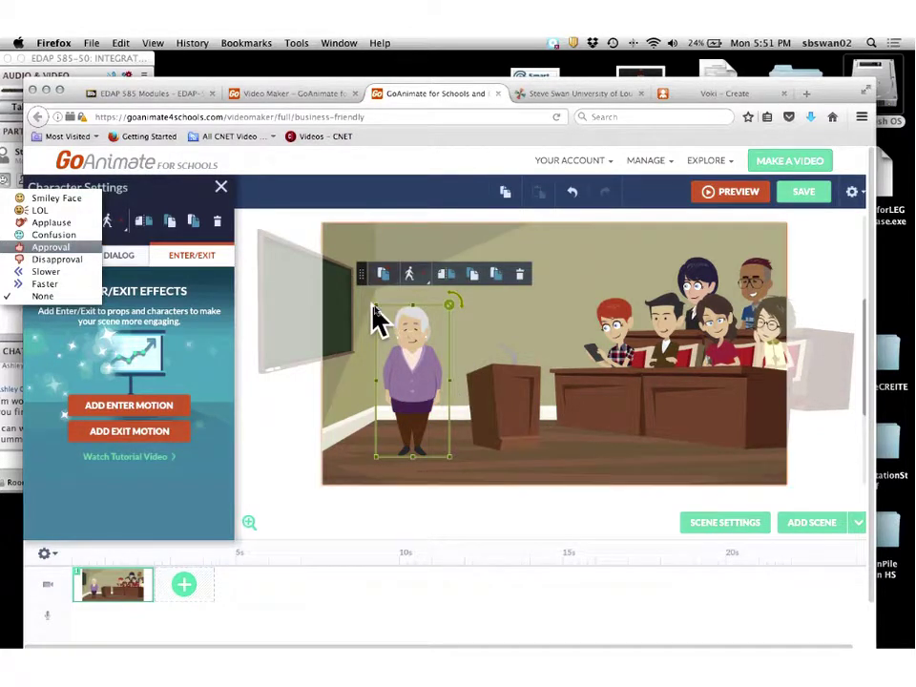
{"action": "left_click_drag", "start_coordinate": [378, 317], "coordinate": [352, 306]}
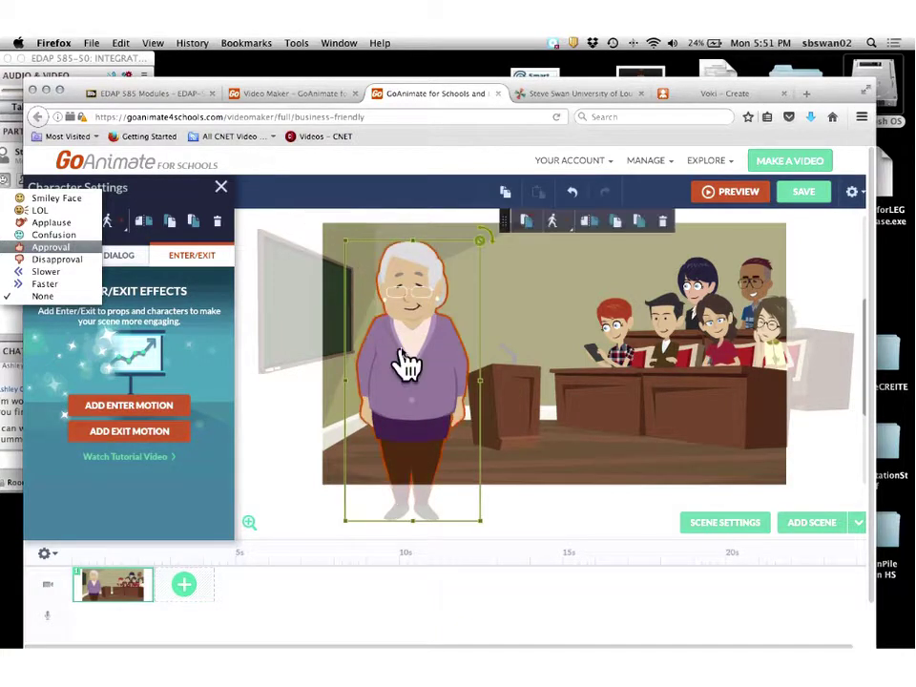
{"action": "left_click_drag", "start_coordinate": [406, 363], "coordinate": [409, 394]}
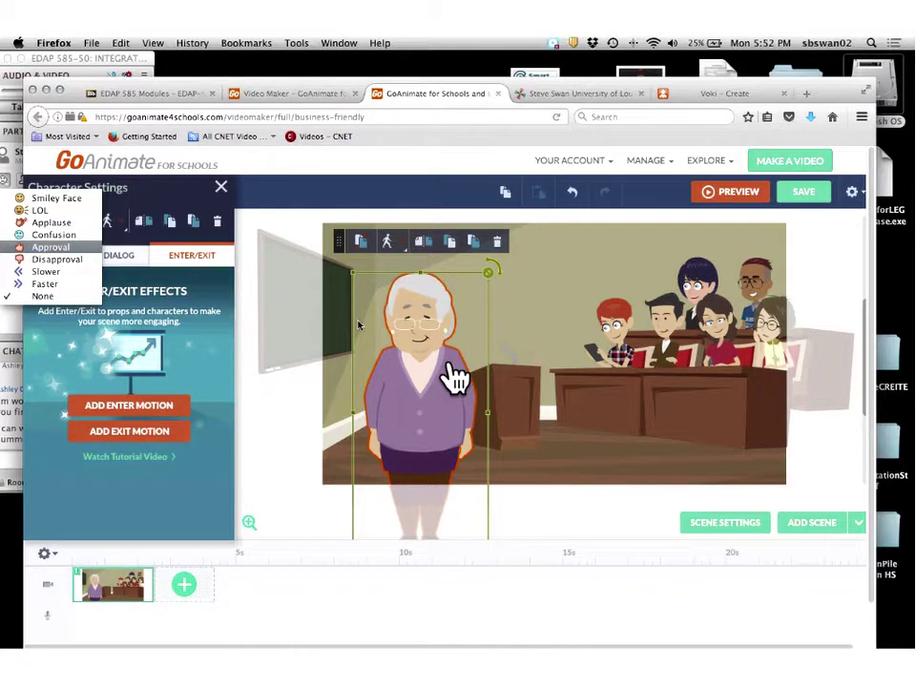
Reselect the elderly woman to bring up her list of poses and actions.
{"action": "left_click", "coordinate": [264, 382]}
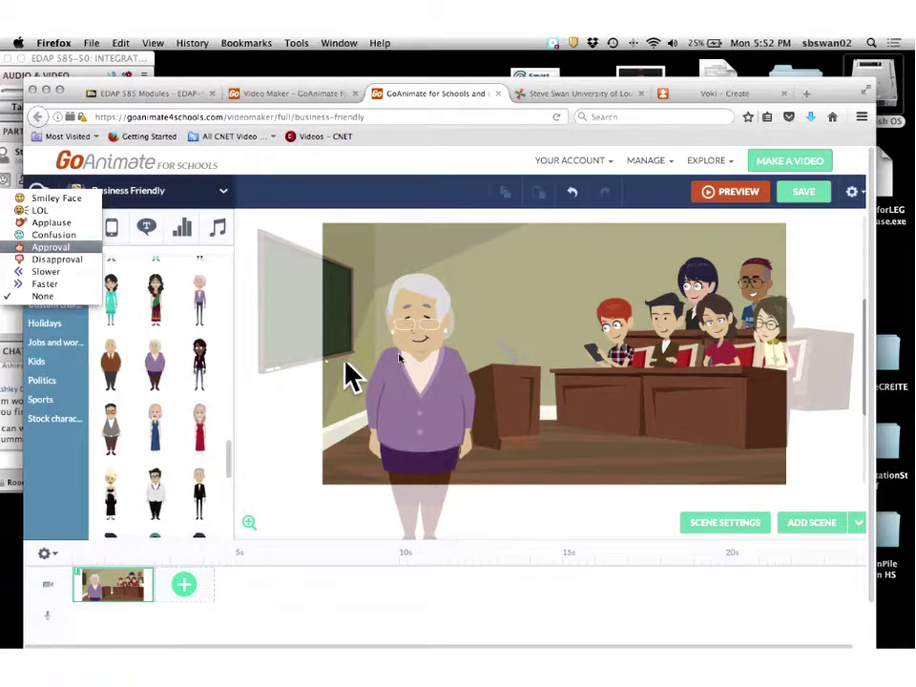
{"action": "left_click", "coordinate": [424, 378]}
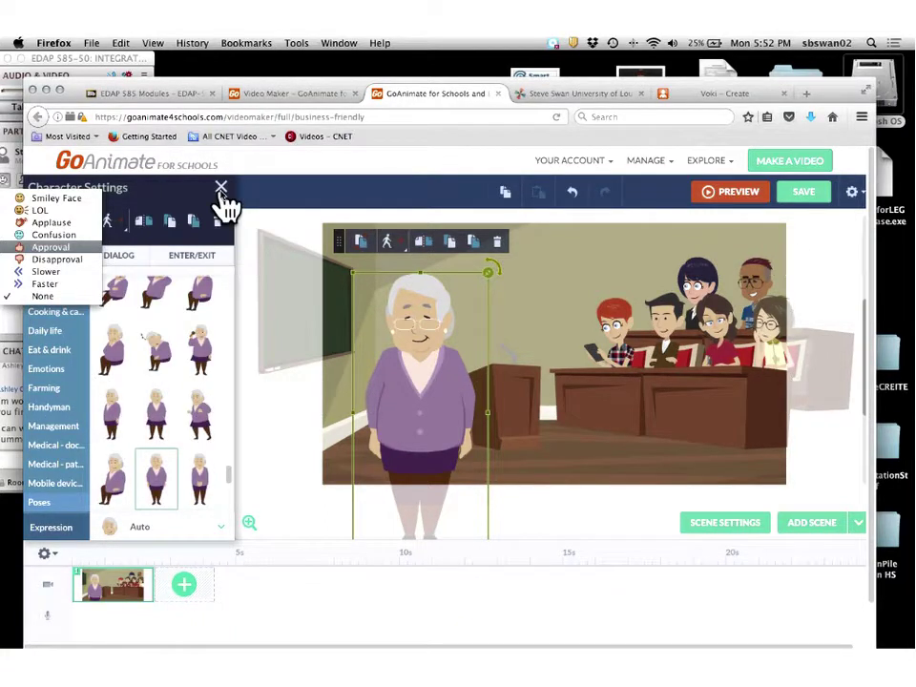
{"action": "left_click", "coordinate": [221, 194]}
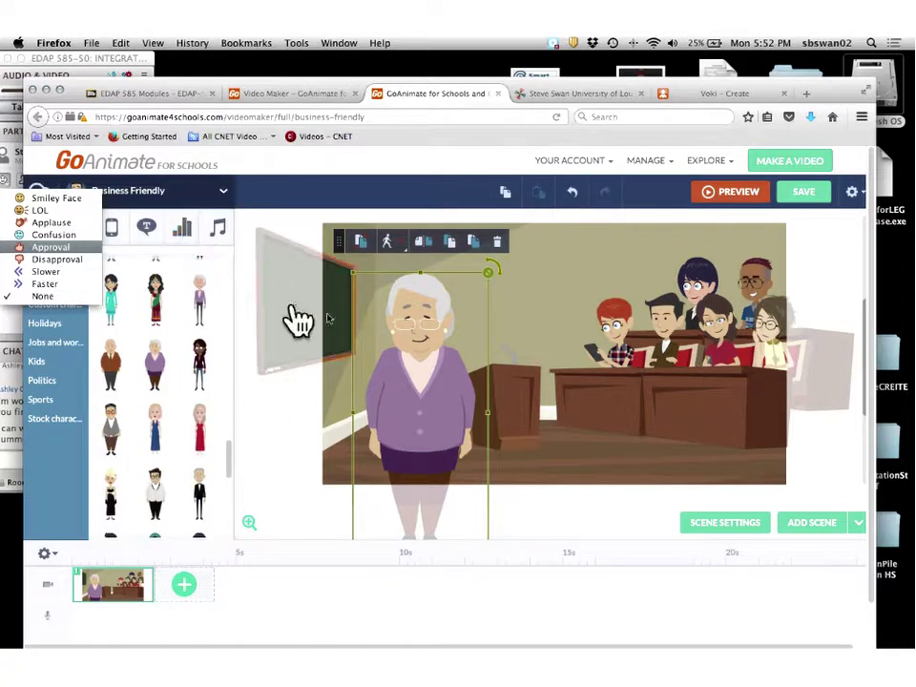
{"action": "left_click", "coordinate": [403, 362]}
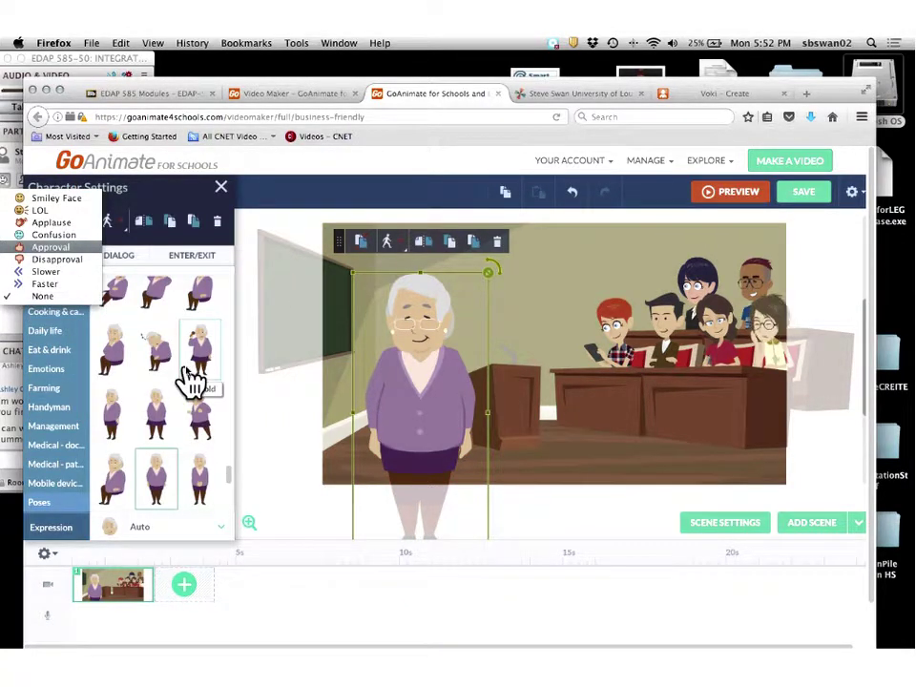
{"action": "scroll", "coordinate": [189, 380], "scroll_direction": "down", "scroll_amount": 2}
{"action": "scroll", "coordinate": [189, 379], "scroll_direction": "up", "scroll_amount": 2}
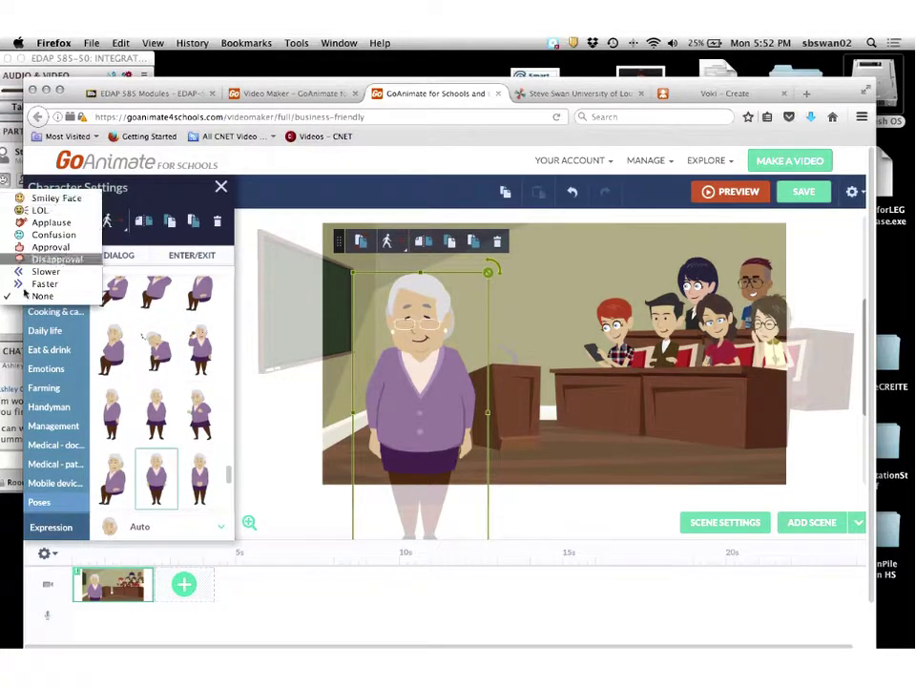
Back in the animation editor, give the elderly woman the leaning-on-lectern pose.
{"action": "left_click", "coordinate": [9, 328]}
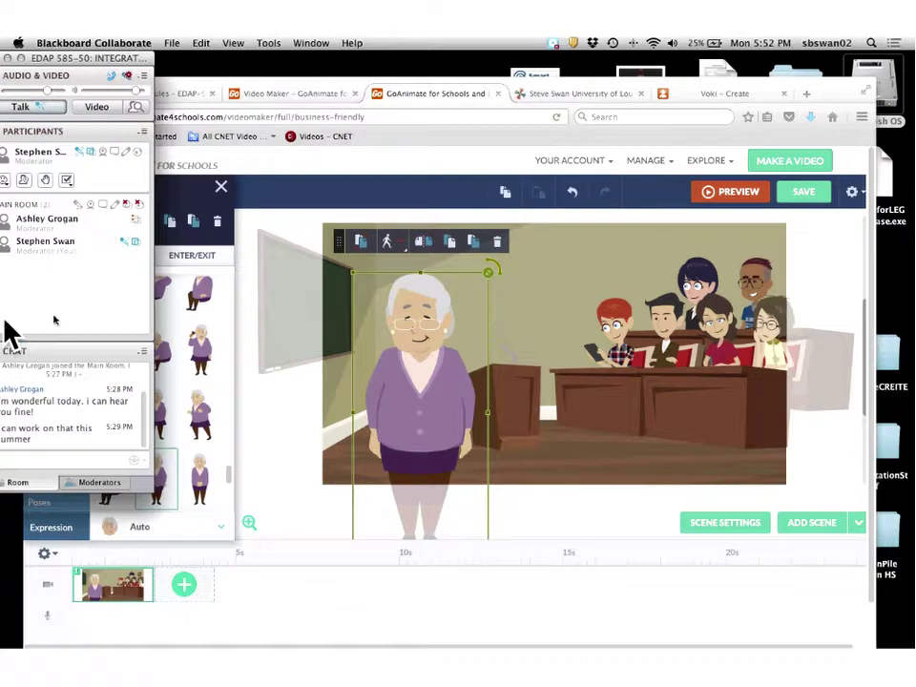
{"action": "left_click", "coordinate": [191, 374]}
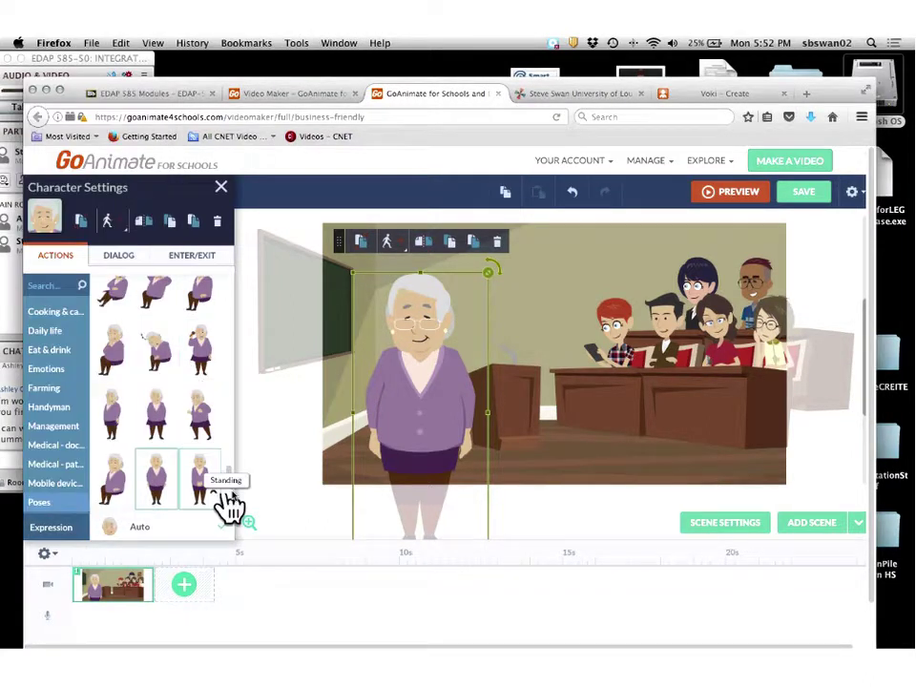
{"action": "left_click_drag", "start_coordinate": [229, 482], "coordinate": [239, 410]}
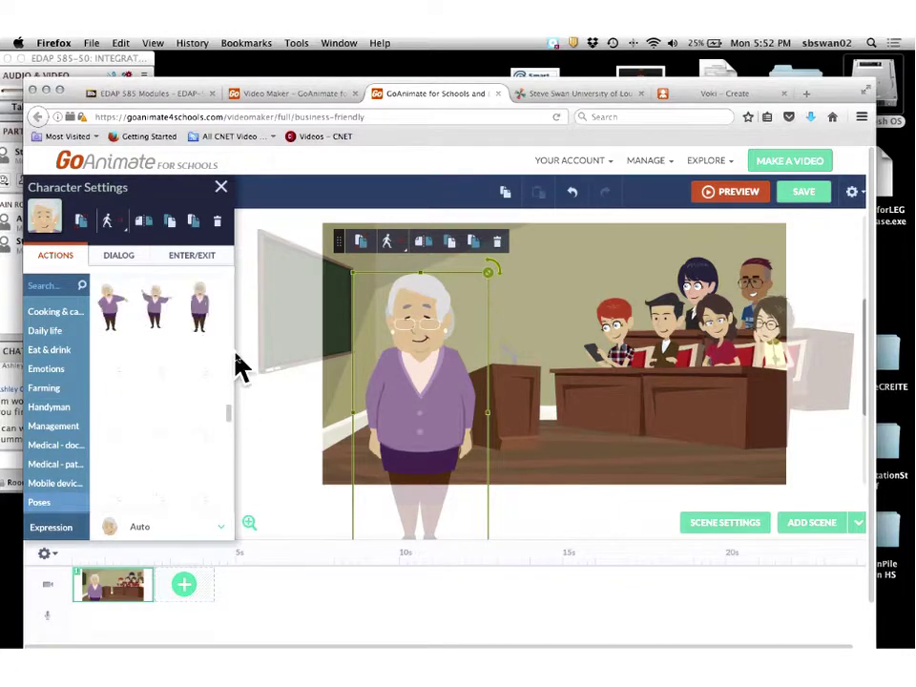
{"action": "left_click", "coordinate": [158, 307]}
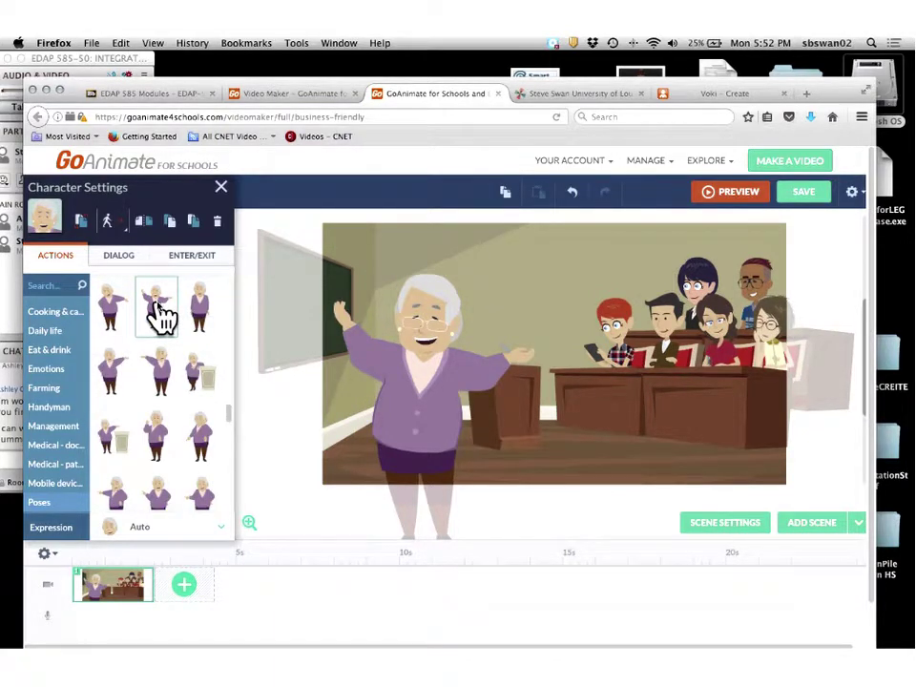
{"action": "left_click", "coordinate": [197, 389]}
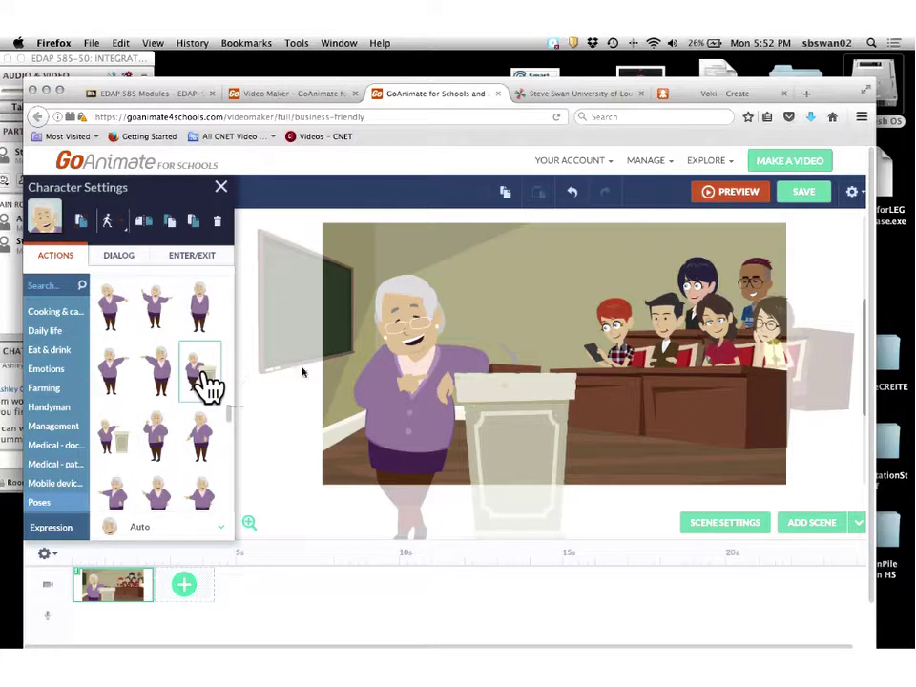
Move the woman and her lectern left, then up and right toward the classroom centre.
{"action": "left_click_drag", "start_coordinate": [417, 373], "coordinate": [368, 399]}
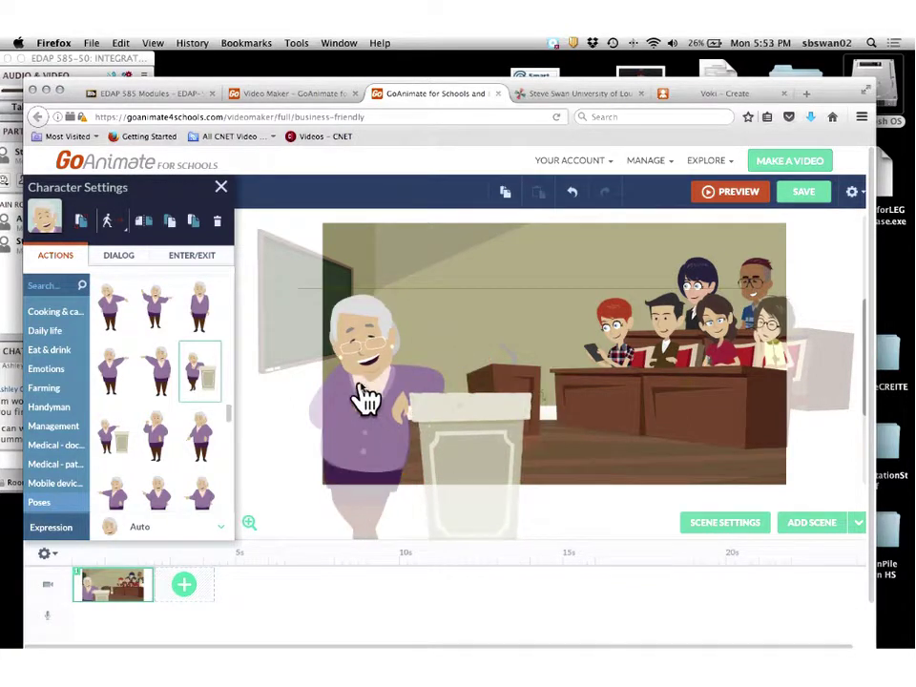
{"action": "left_click", "coordinate": [527, 392]}
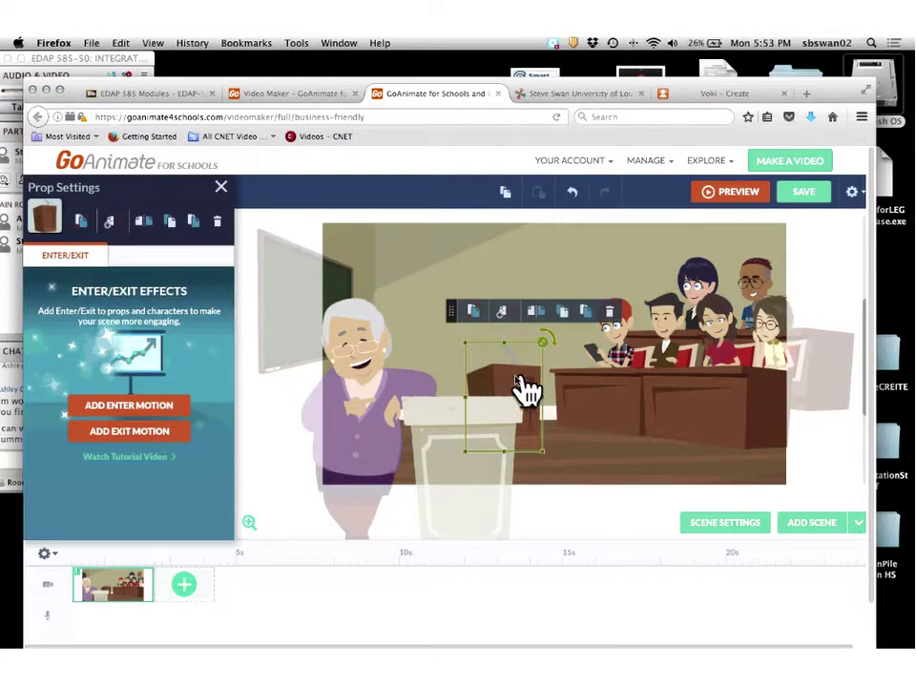
{"action": "left_click", "coordinate": [618, 315]}
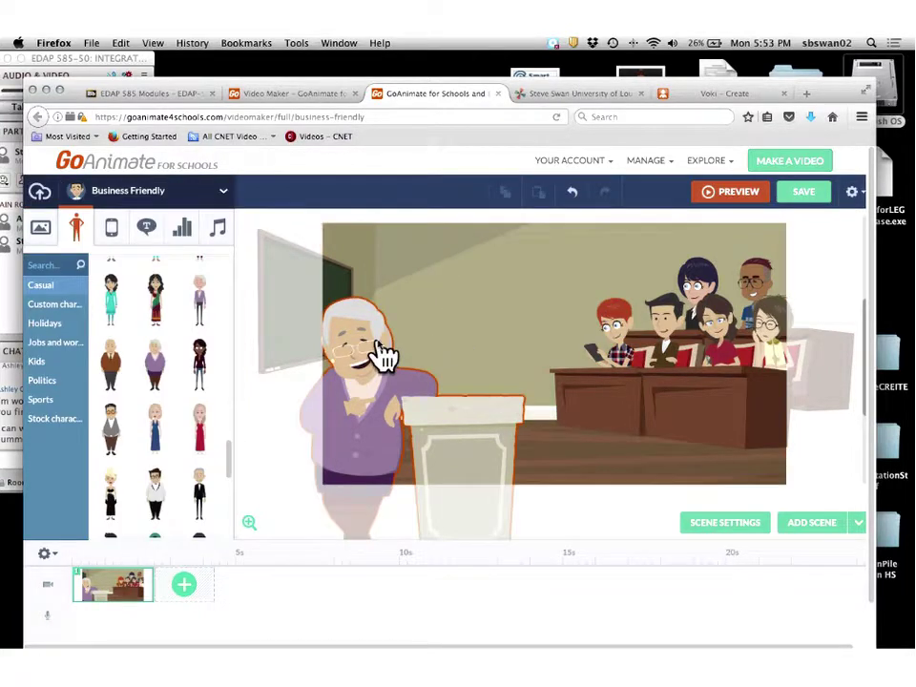
{"action": "left_click_drag", "start_coordinate": [384, 356], "coordinate": [429, 313]}
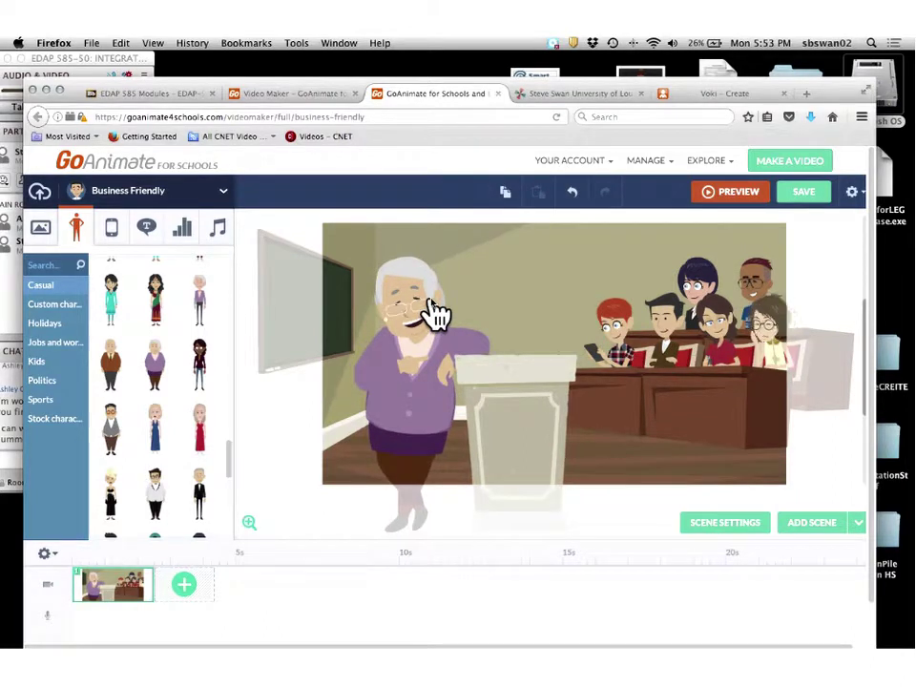
{"action": "left_click", "coordinate": [429, 313]}
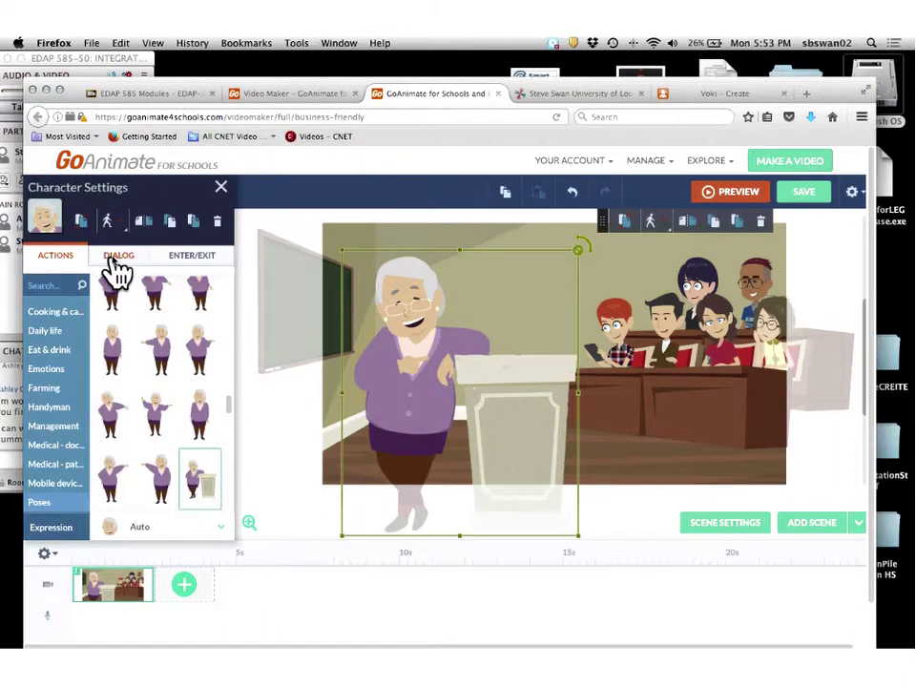
Open the elderly woman's Dialog voice options and choose Text-to-Speech.
{"action": "left_click", "coordinate": [116, 266]}
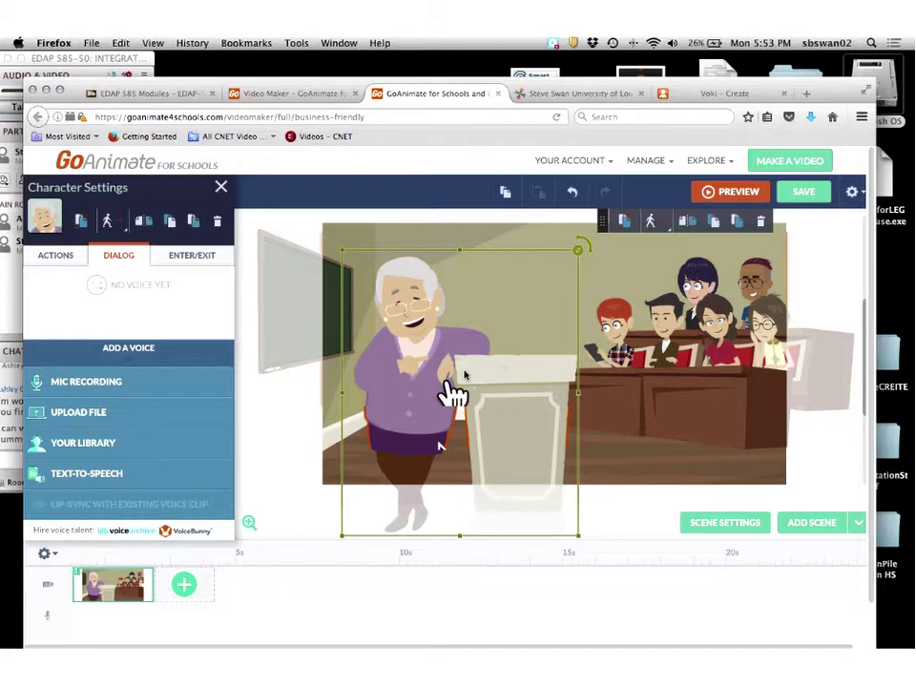
{"action": "left_click", "coordinate": [82, 476]}
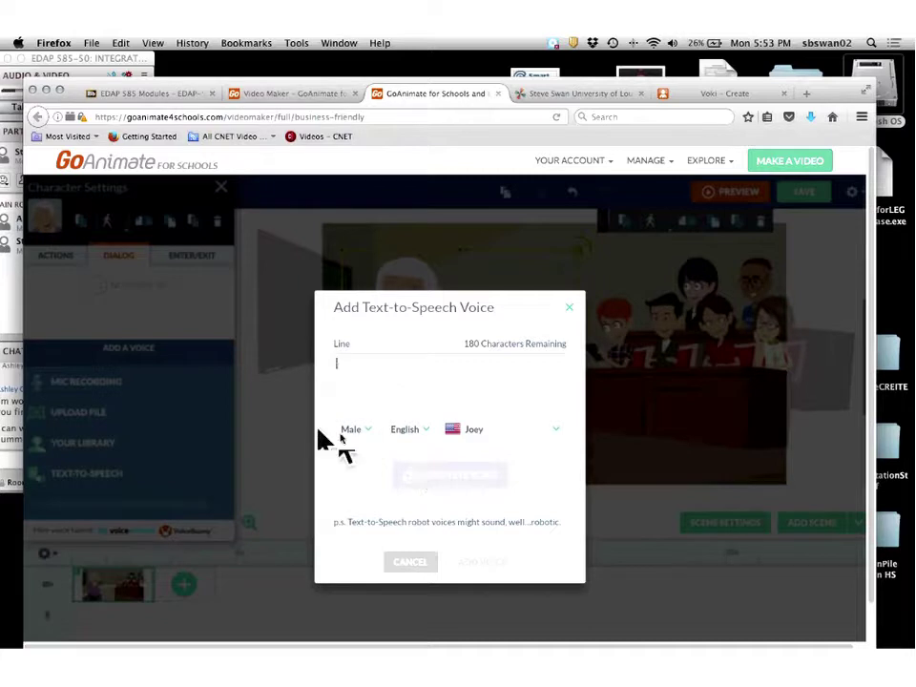
Pick Russell as the voice and confirm the language list stays on English.
{"action": "left_click", "coordinate": [561, 431]}
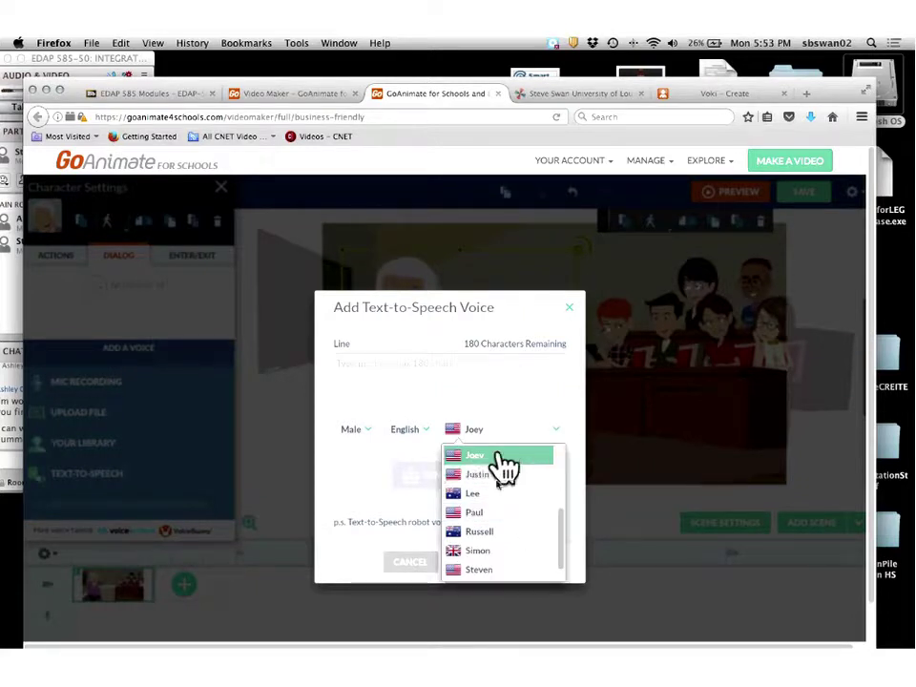
{"action": "left_click", "coordinate": [504, 532]}
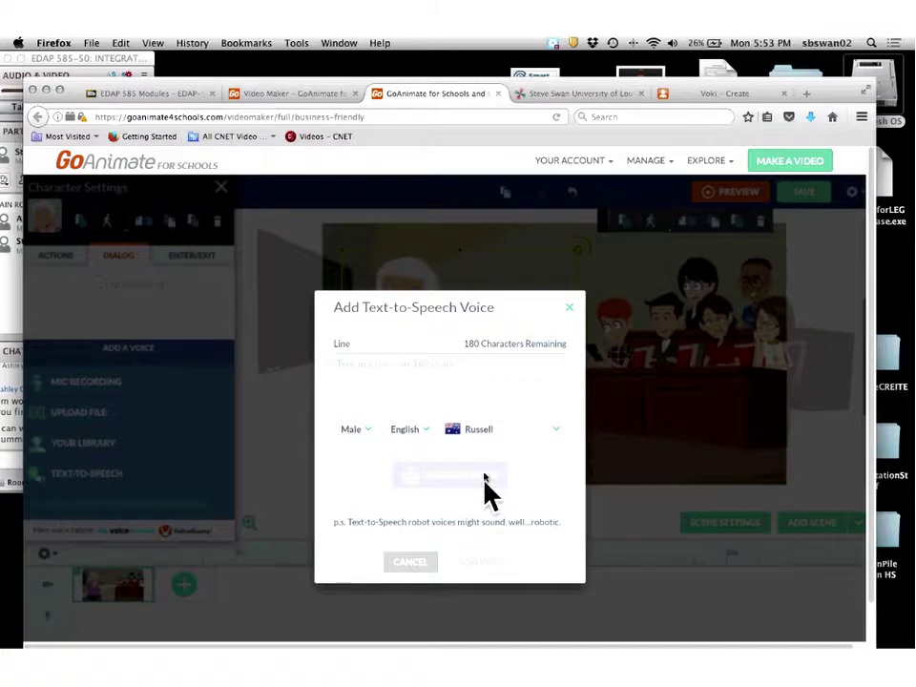
{"action": "left_click", "coordinate": [420, 431]}
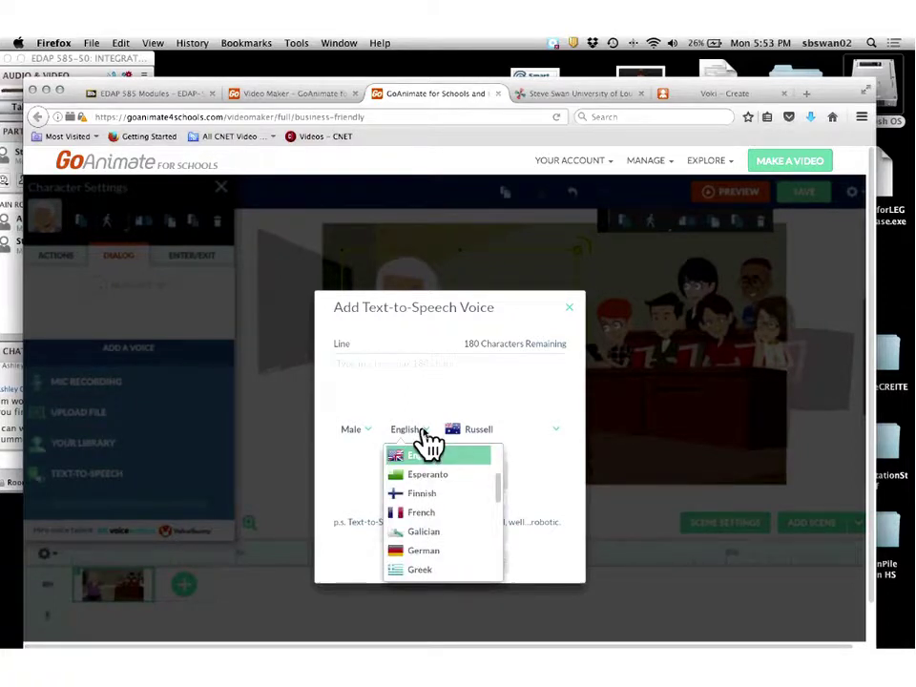
{"action": "scroll", "coordinate": [430, 440], "scroll_direction": "down", "scroll_amount": 1}
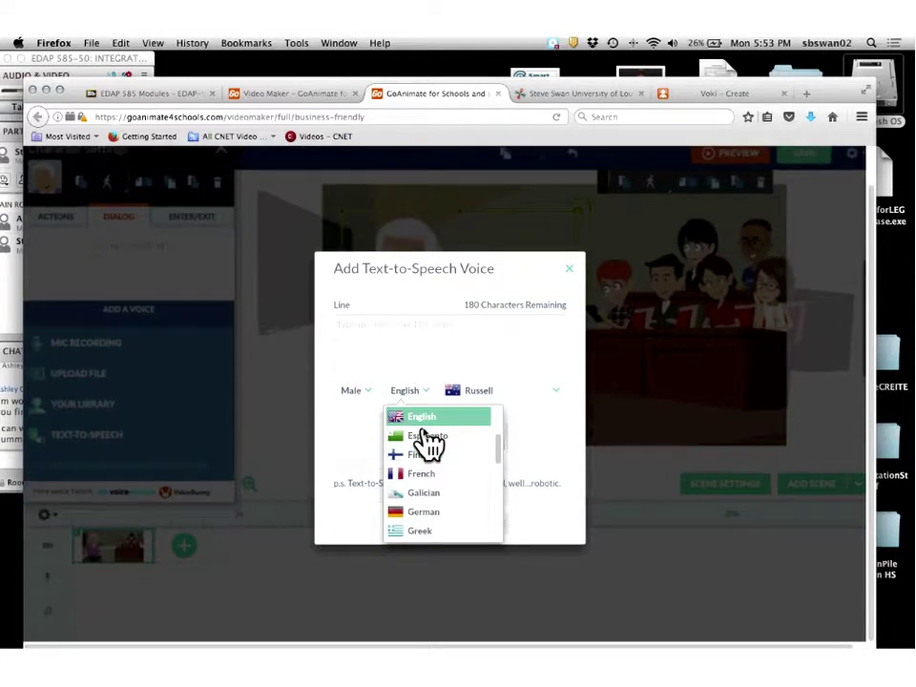
{"action": "scroll", "coordinate": [427, 441], "scroll_direction": "up", "scroll_amount": 1}
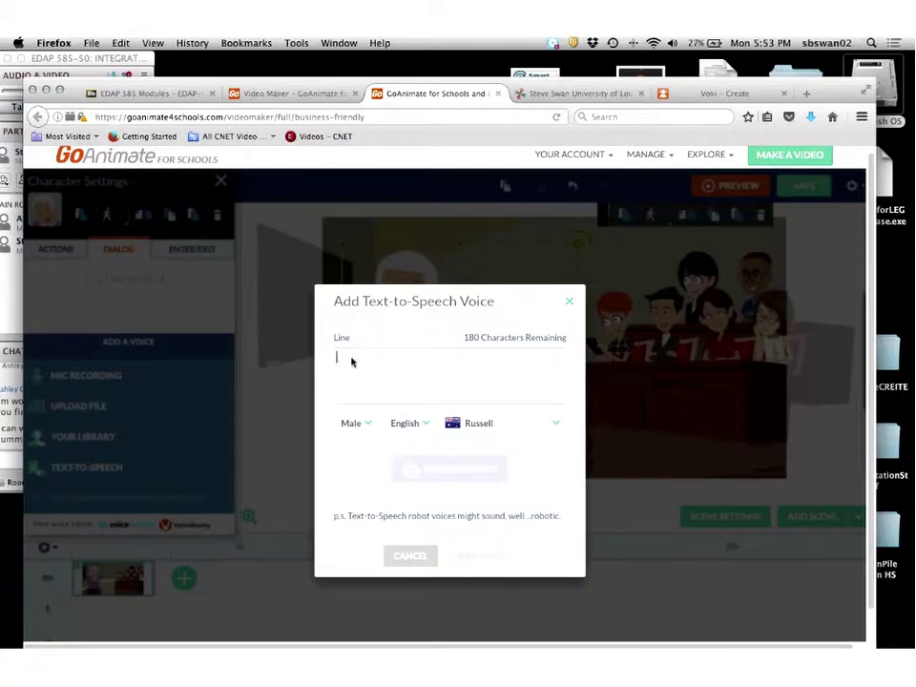
Enter the welcome line about using the wiki to explore technology and generate its preview.
{"action": "type", "text": "Well"}
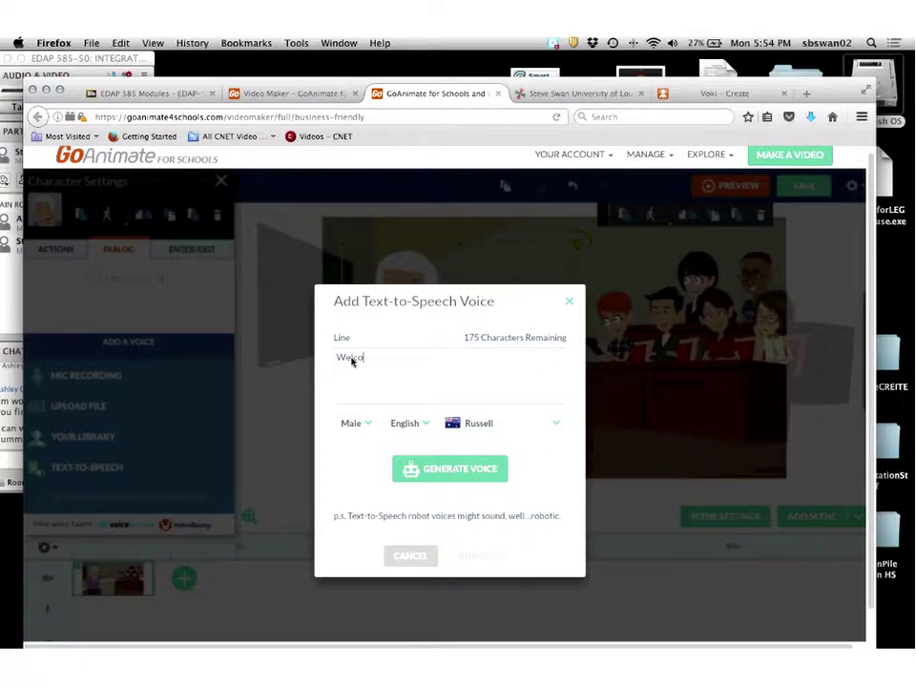
{"action": "type", "text": "o my wiki. "}
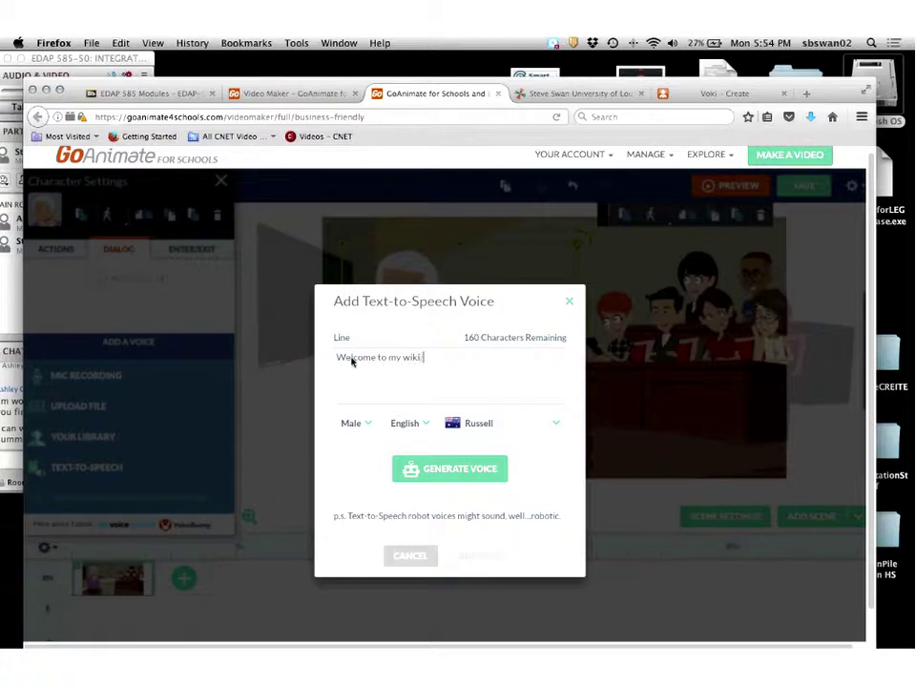
{"action": "type", "text": "We will"}
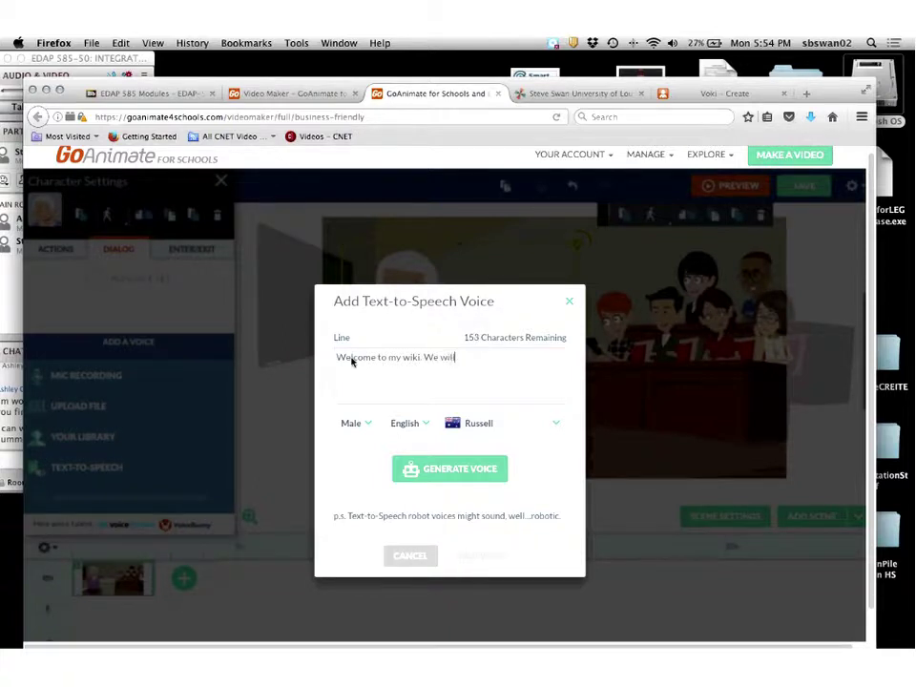
{"action": "type", "text": " use"}
{"action": "type", "text": " this wi"}
{"action": "type", "text": "ki i"}
{"action": "type", "text": "o explore"}
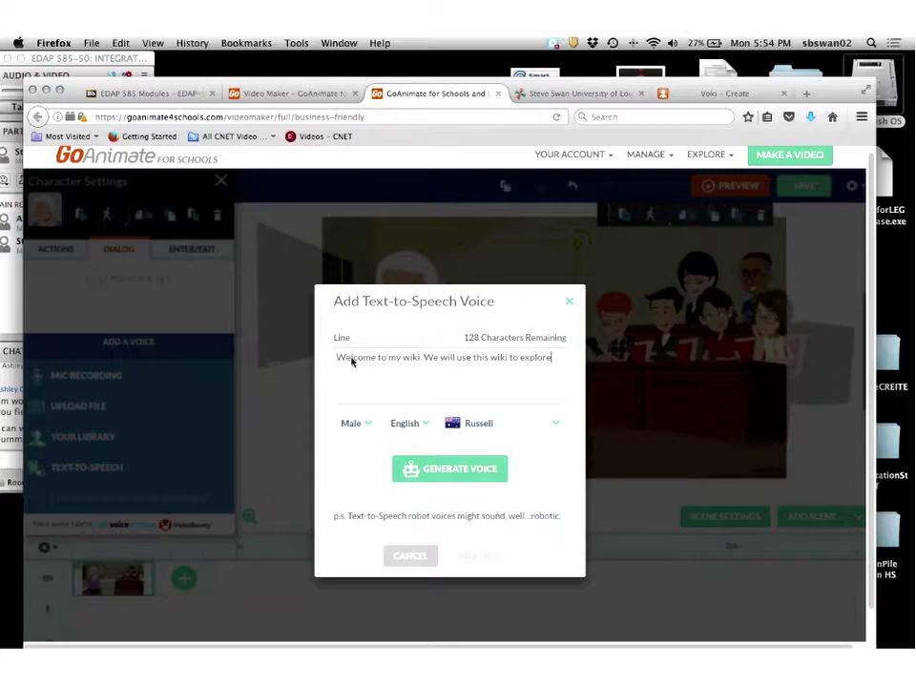
{"action": "type", "text": " the exciting areas of t"}
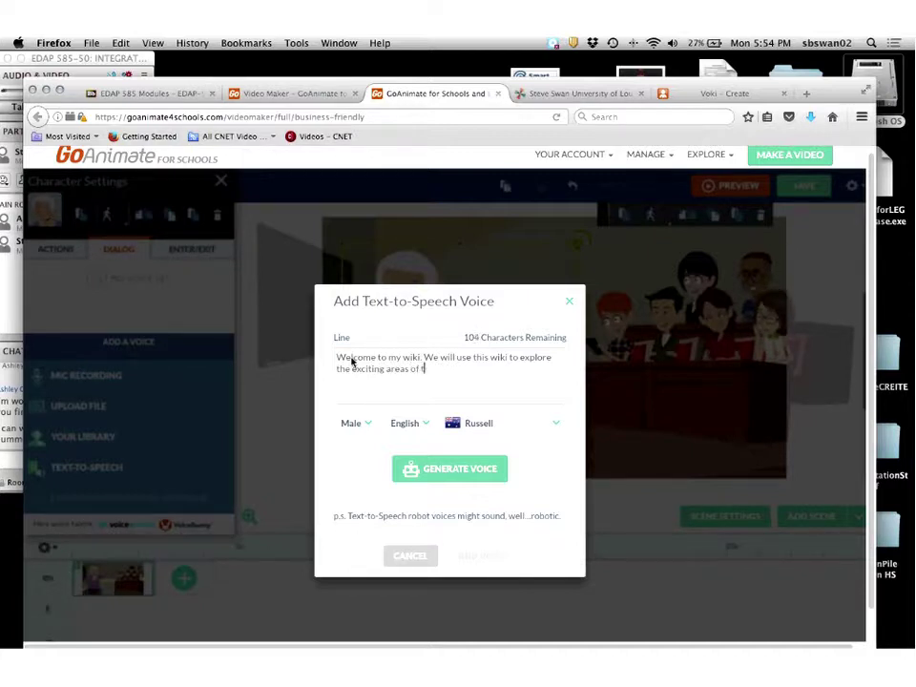
{"action": "type", "text": "echnology."}
{"action": "left_click", "coordinate": [445, 474]}
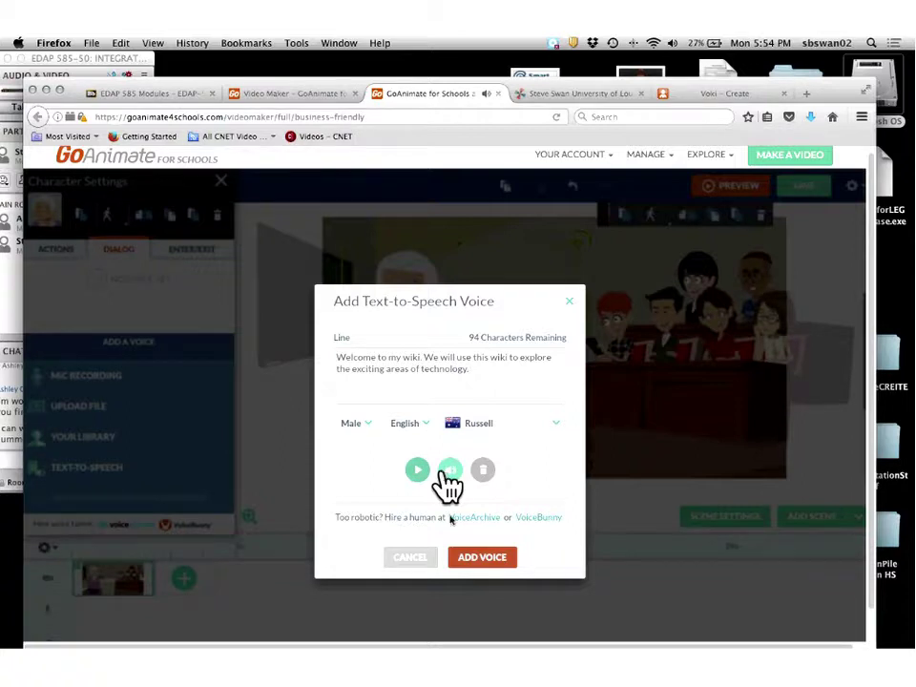
Switch the voice to Lee and generate a new preview of the welcome line.
{"action": "left_click", "coordinate": [513, 427]}
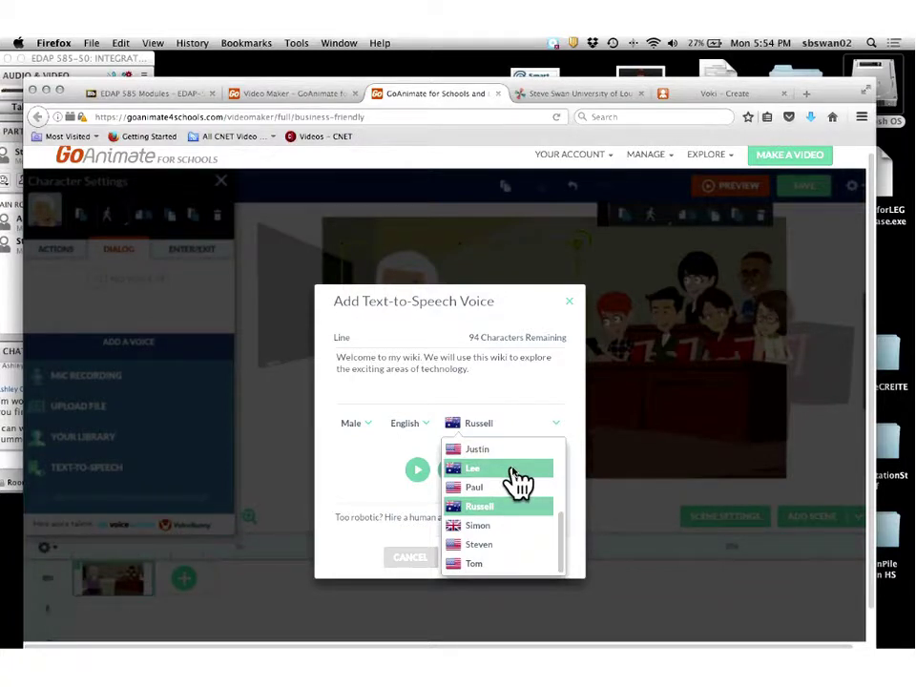
{"action": "left_click", "coordinate": [515, 477]}
{"action": "left_click", "coordinate": [468, 473]}
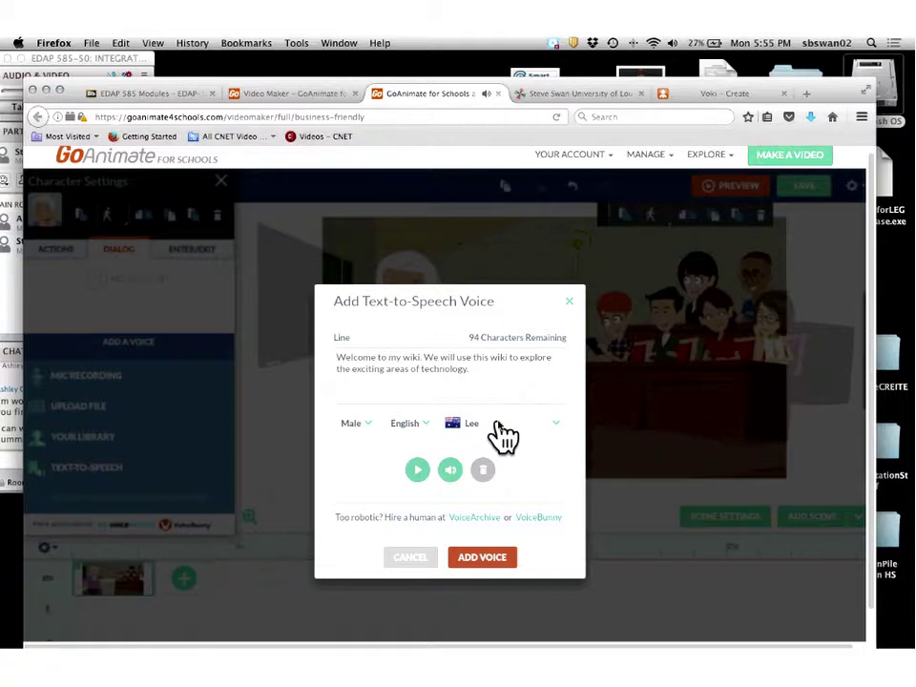
Browse the voice list and scroll through the available languages.
{"action": "left_click", "coordinate": [503, 434]}
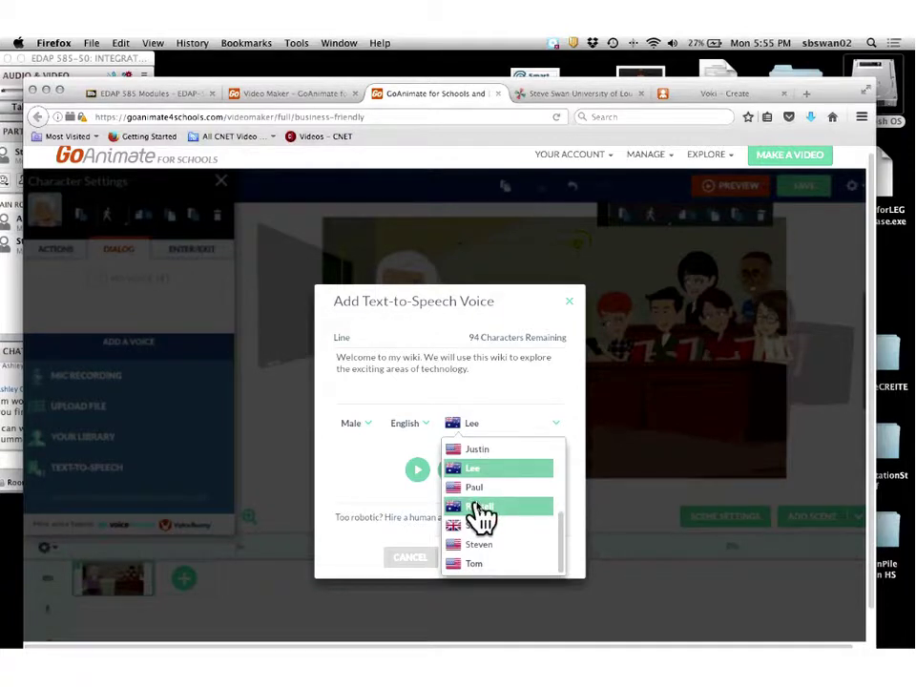
{"action": "scroll", "coordinate": [503, 515], "scroll_direction": "down", "scroll_amount": 1}
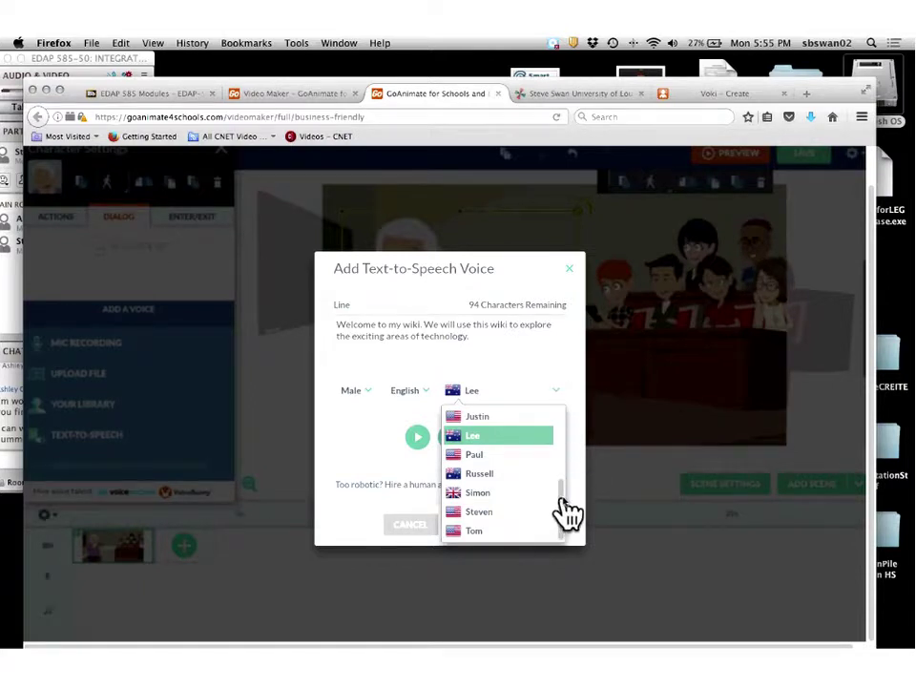
{"action": "left_click_drag", "start_coordinate": [567, 495], "coordinate": [573, 425]}
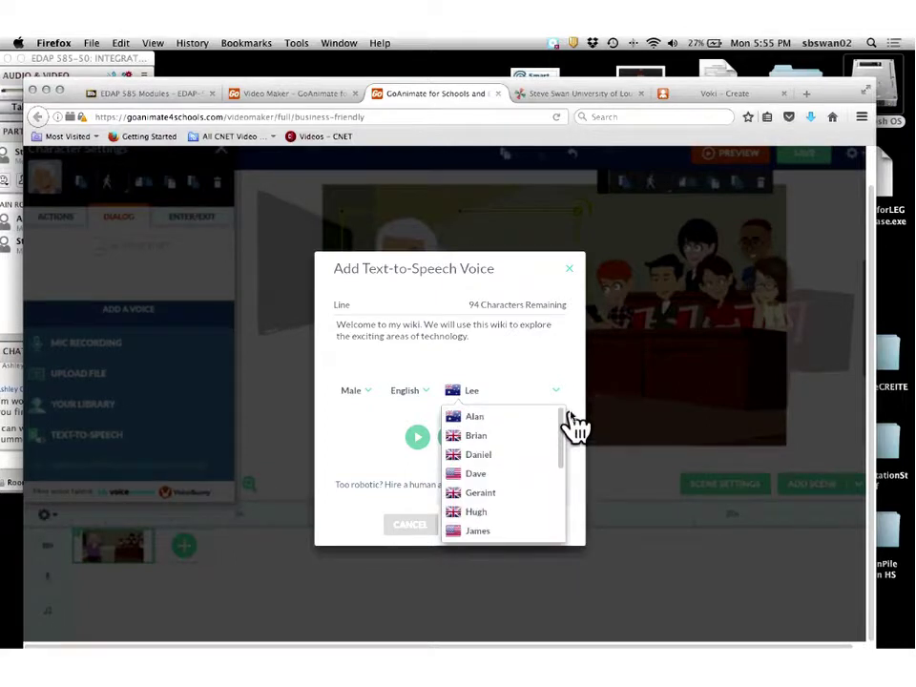
{"action": "left_click", "coordinate": [428, 391]}
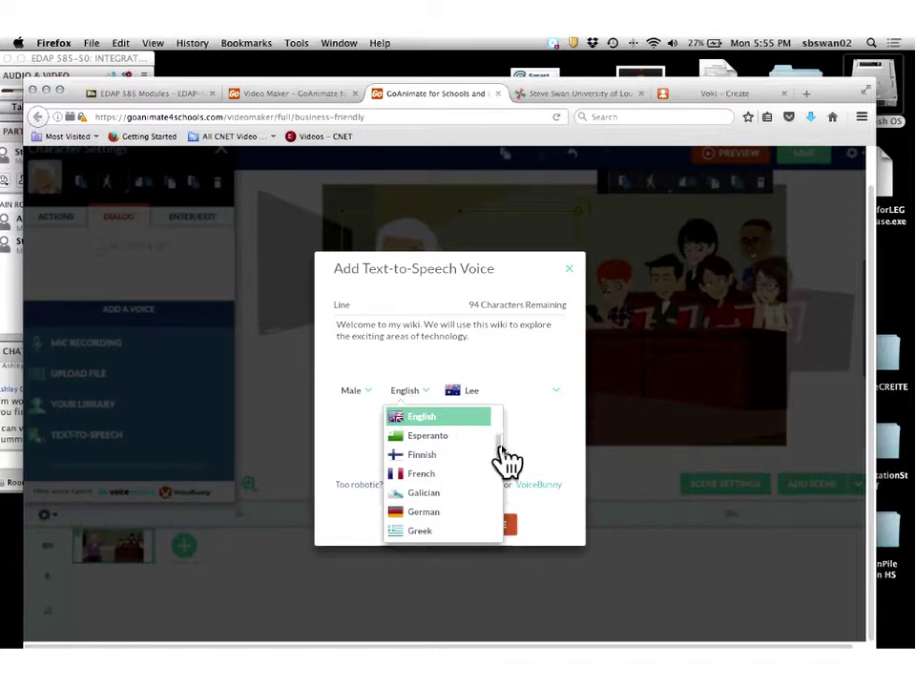
{"action": "scroll", "coordinate": [500, 453], "scroll_direction": "down", "scroll_amount": 3}
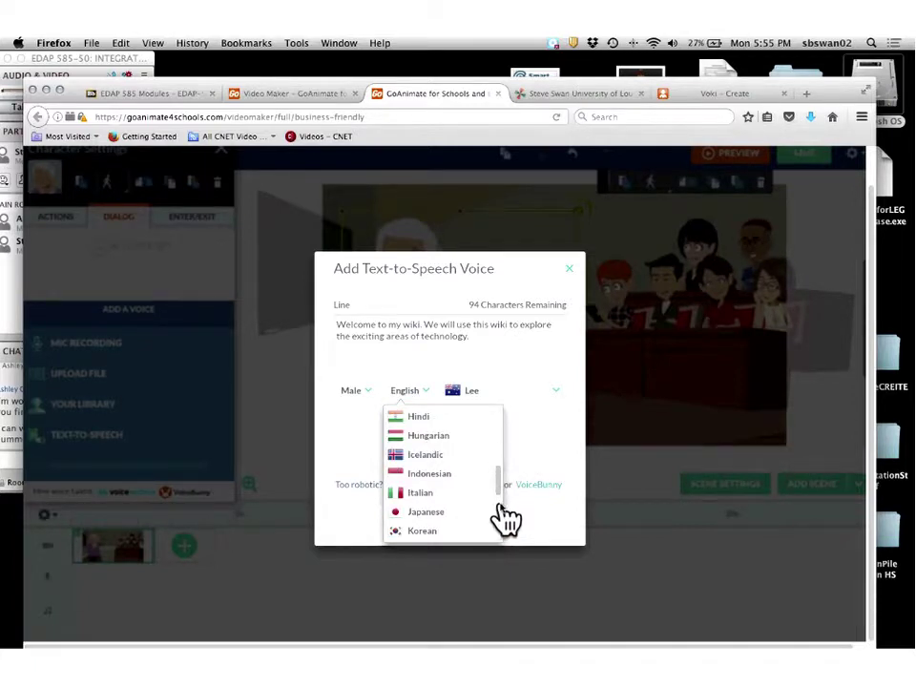
{"action": "scroll", "coordinate": [505, 515], "scroll_direction": "down", "scroll_amount": 4}
{"action": "scroll", "coordinate": [508, 524], "scroll_direction": "down", "scroll_amount": 2}
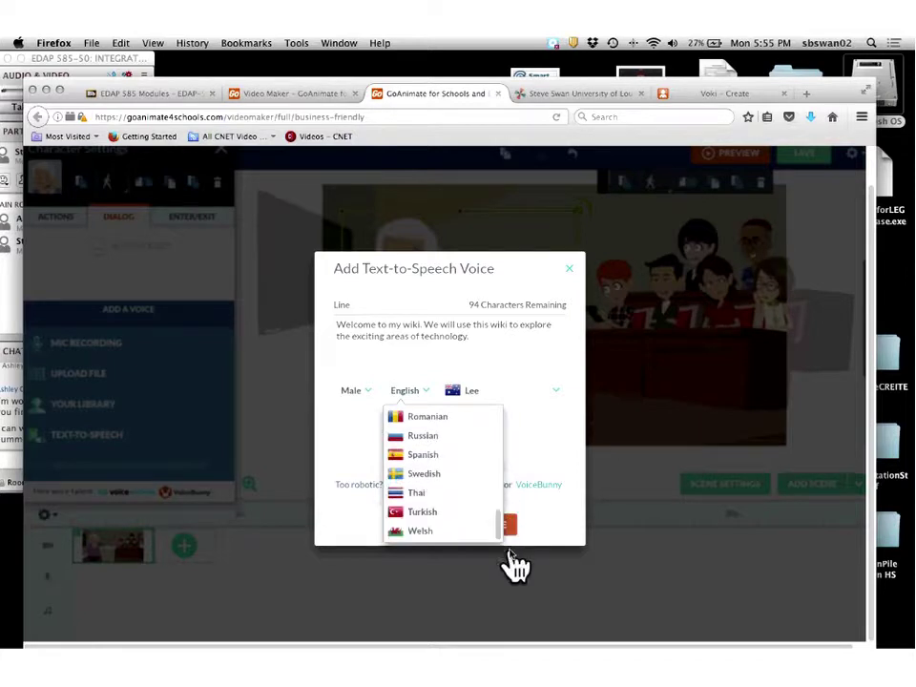
{"action": "scroll", "coordinate": [511, 525], "scroll_direction": "up", "scroll_amount": 2}
{"action": "scroll", "coordinate": [509, 496], "scroll_direction": "up", "scroll_amount": 3}
{"action": "scroll", "coordinate": [509, 496], "scroll_direction": "down", "scroll_amount": 2}
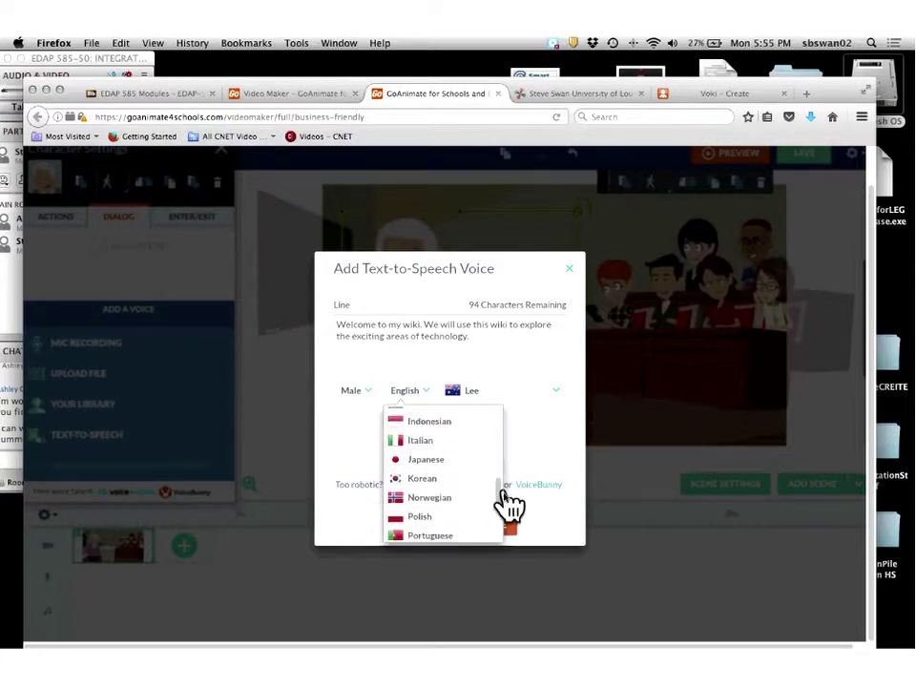
{"action": "scroll", "coordinate": [508, 510], "scroll_direction": "down", "scroll_amount": 3}
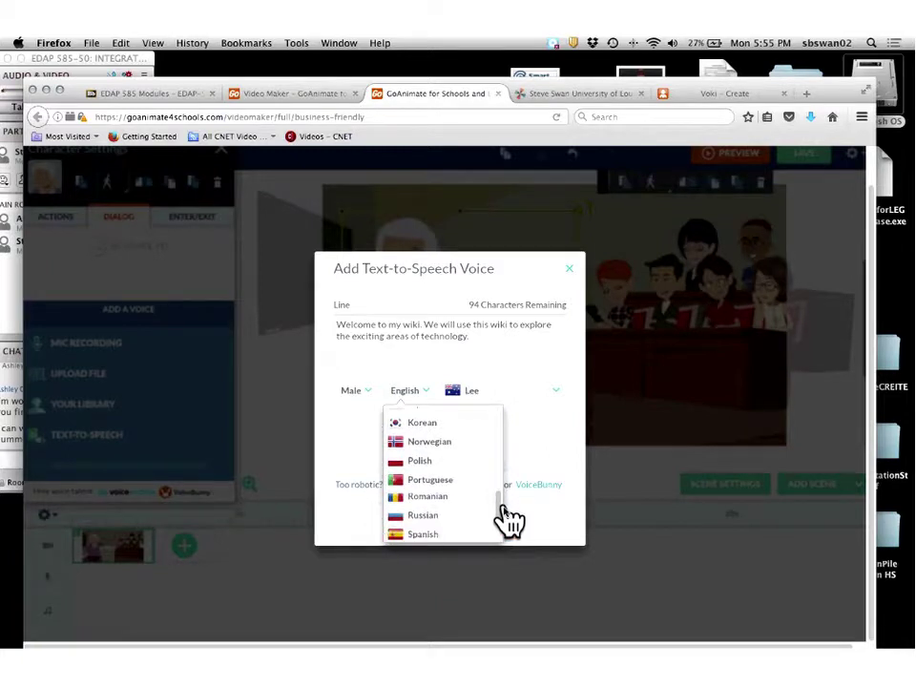
{"action": "scroll", "coordinate": [509, 520], "scroll_direction": "down", "scroll_amount": 1}
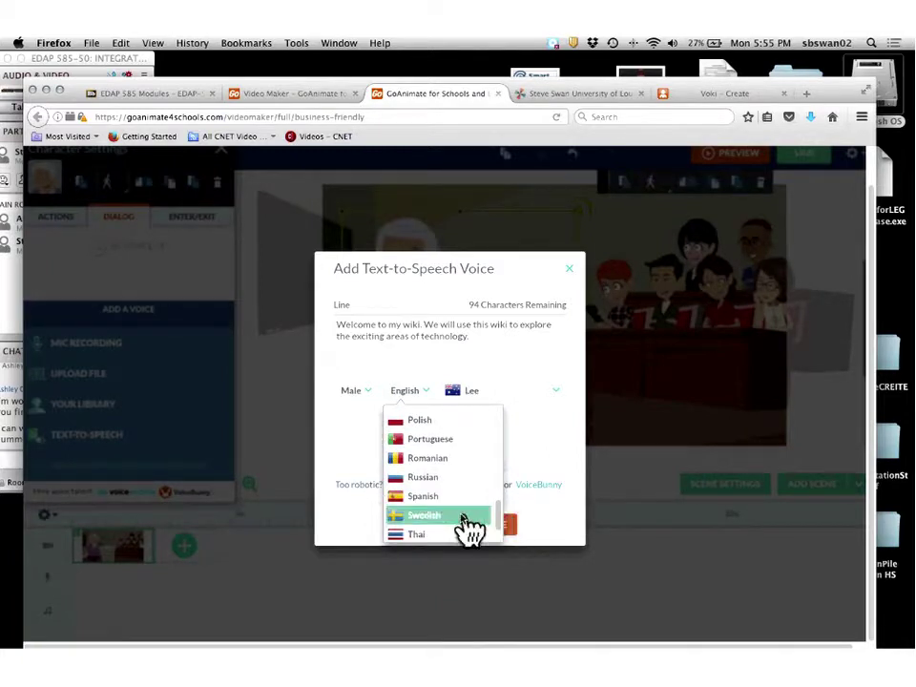
Preview the welcome line in a Swedish voice, then in a Russian voice.
{"action": "left_click", "coordinate": [468, 516]}
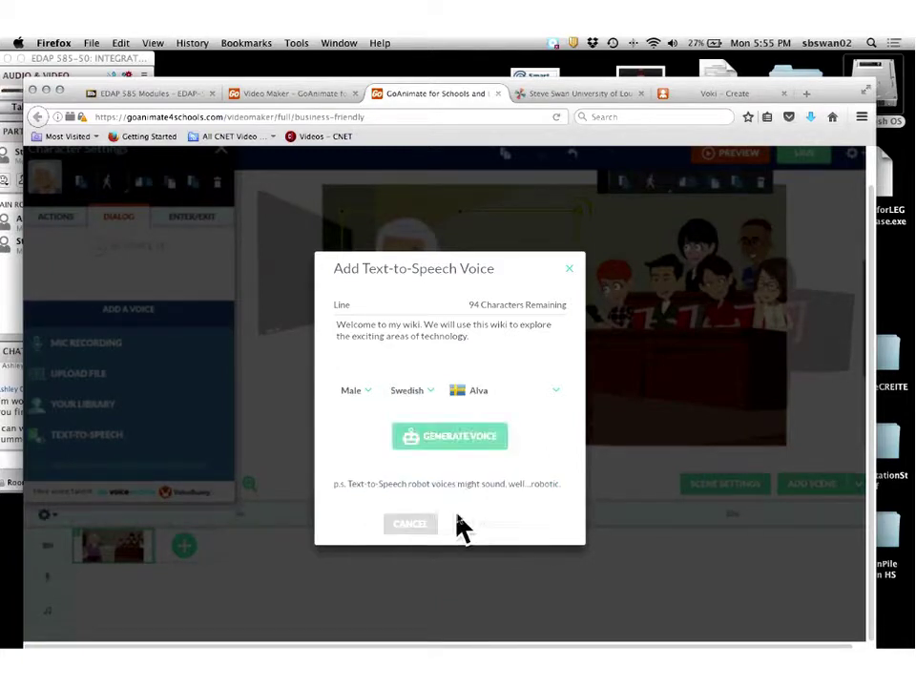
{"action": "left_click", "coordinate": [451, 438]}
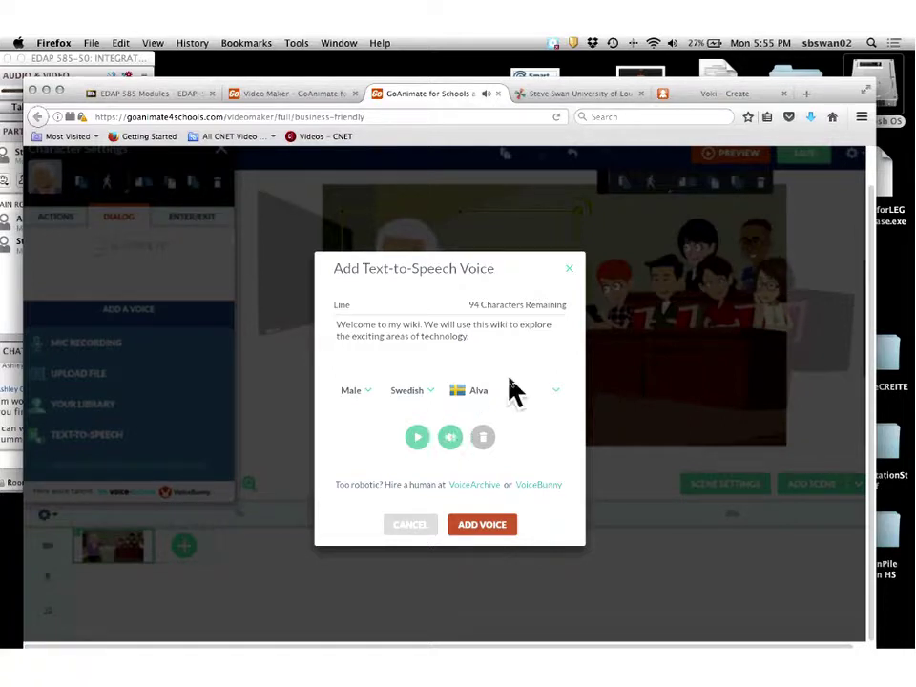
{"action": "left_click", "coordinate": [422, 394]}
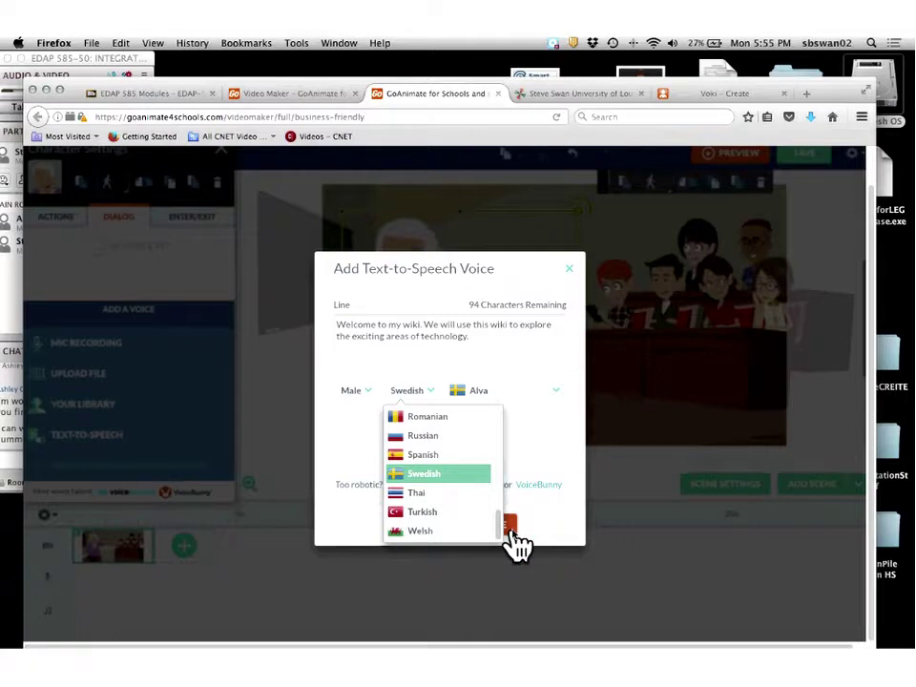
{"action": "left_click", "coordinate": [438, 435]}
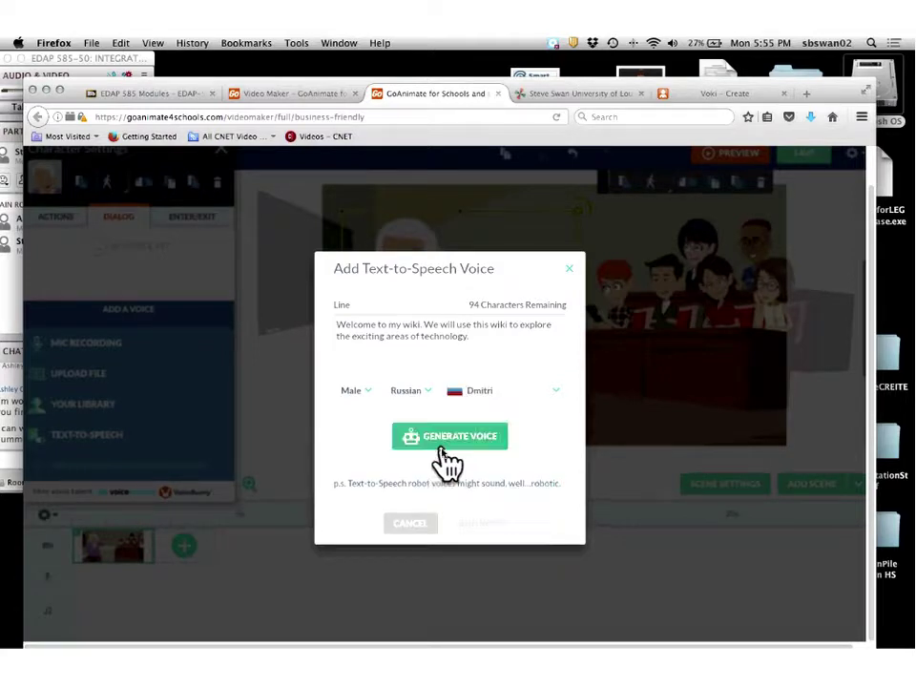
{"action": "left_click", "coordinate": [444, 436]}
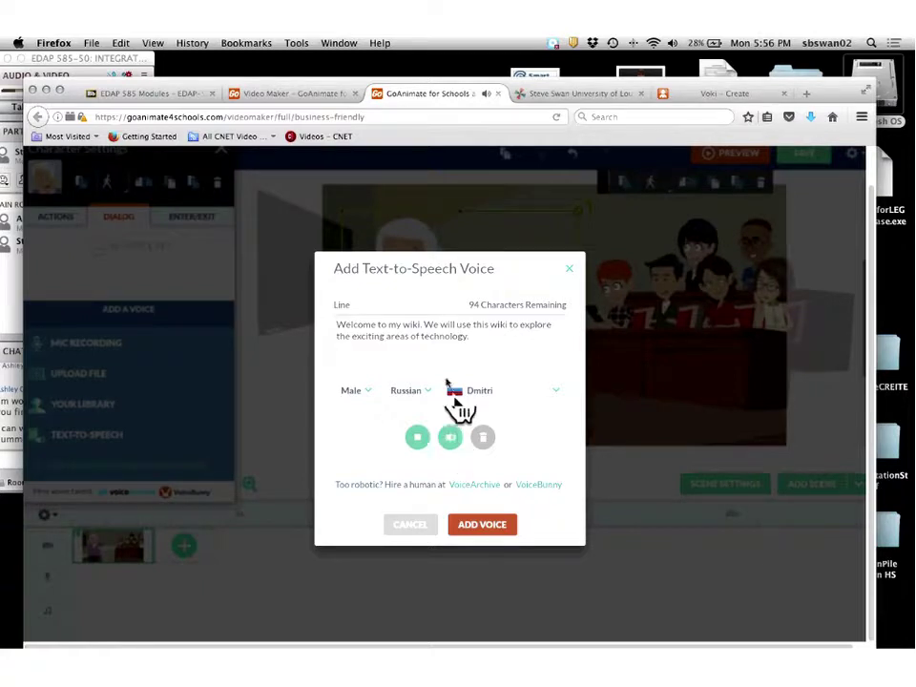
Return to English, choose Brian, generate the preview, and add the line to the woman.
{"action": "left_click", "coordinate": [423, 392]}
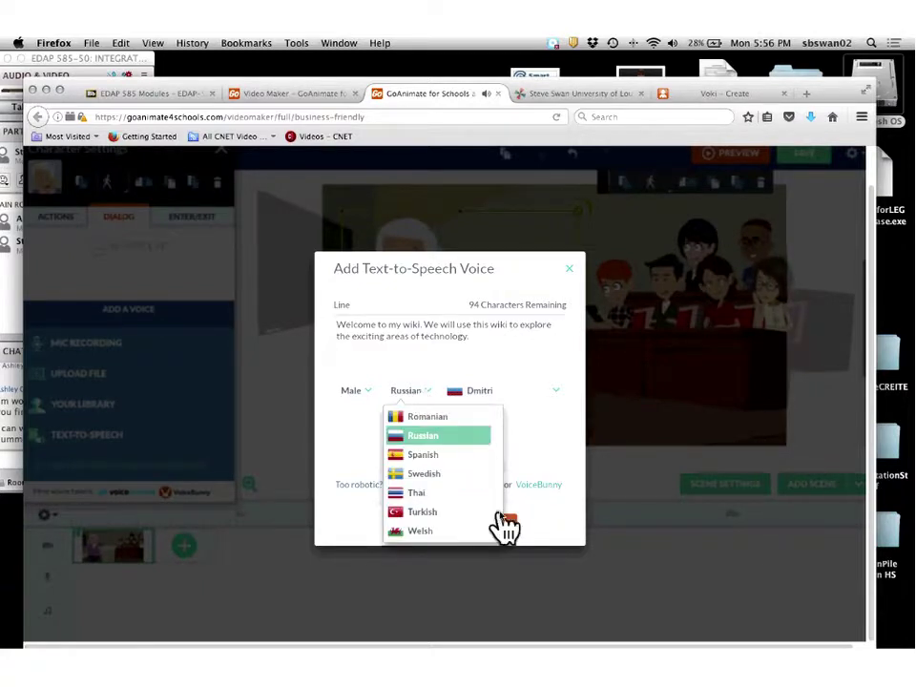
{"action": "left_click_drag", "start_coordinate": [499, 528], "coordinate": [512, 401]}
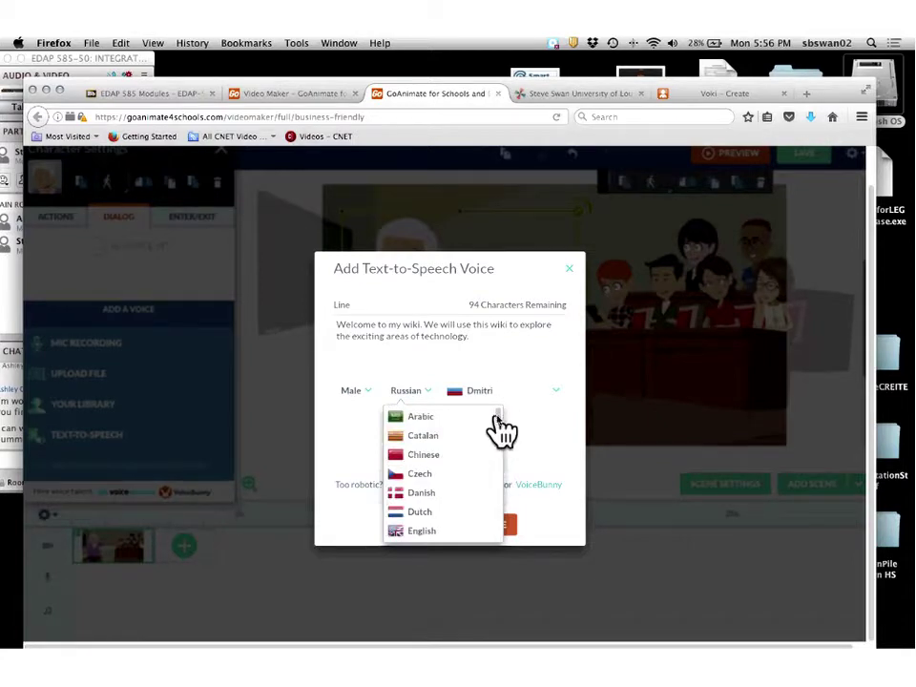
{"action": "left_click_drag", "start_coordinate": [495, 414], "coordinate": [495, 426]}
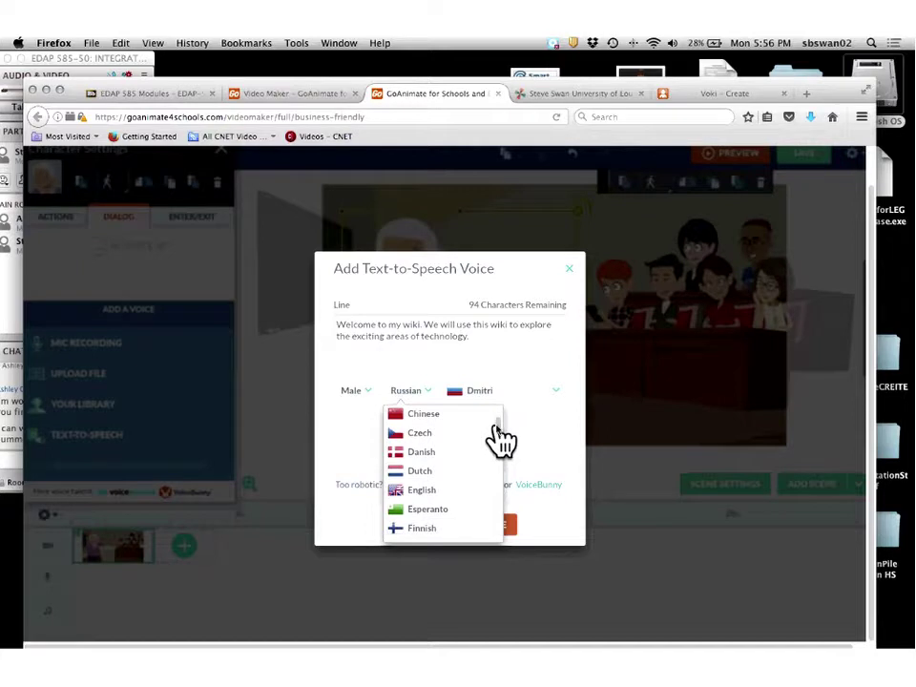
{"action": "left_click", "coordinate": [425, 492]}
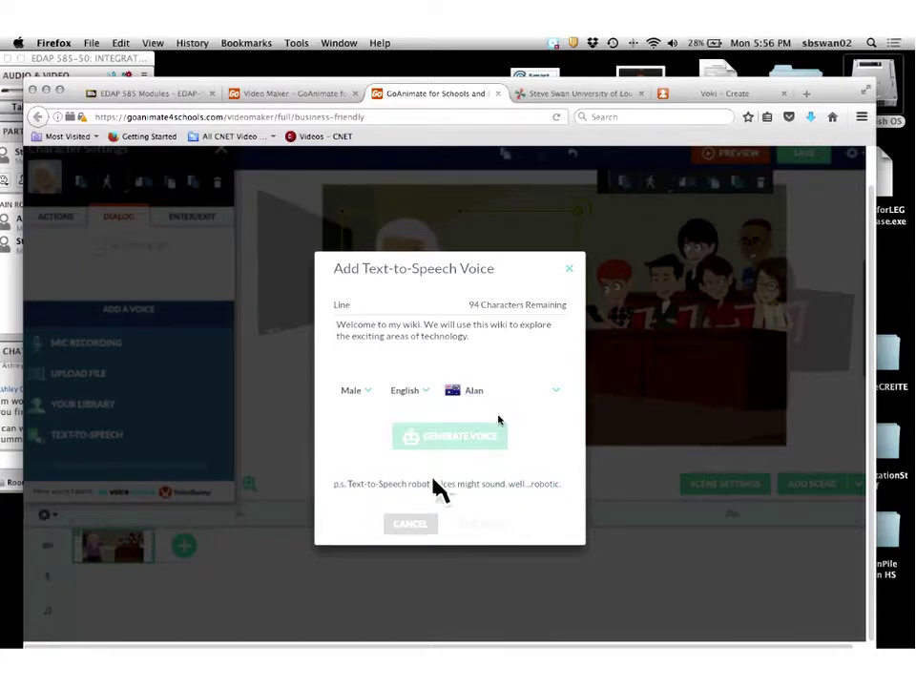
{"action": "left_click", "coordinate": [515, 401]}
{"action": "left_click", "coordinate": [485, 437]}
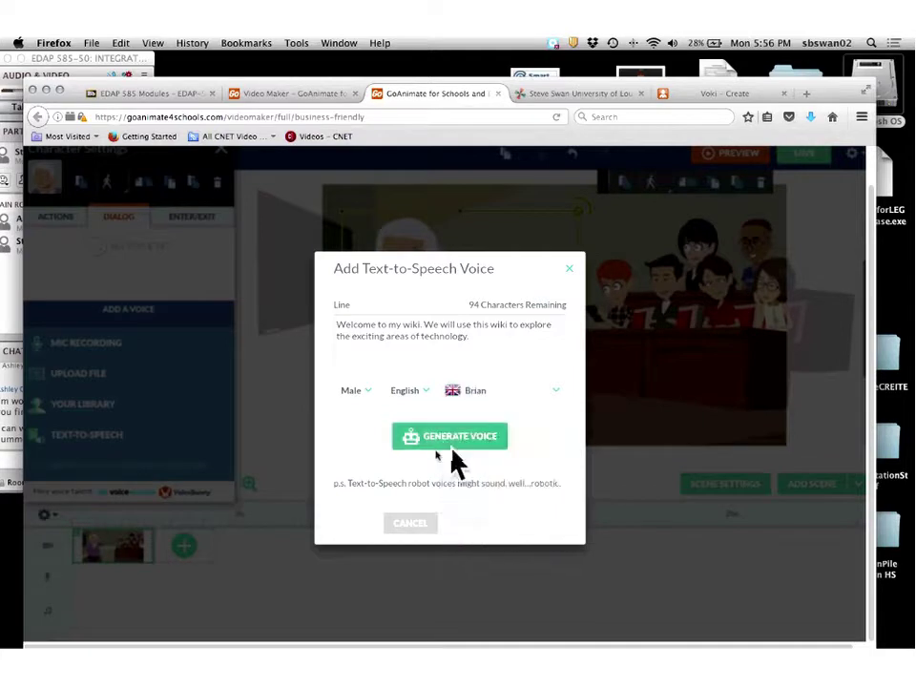
{"action": "left_click", "coordinate": [424, 436]}
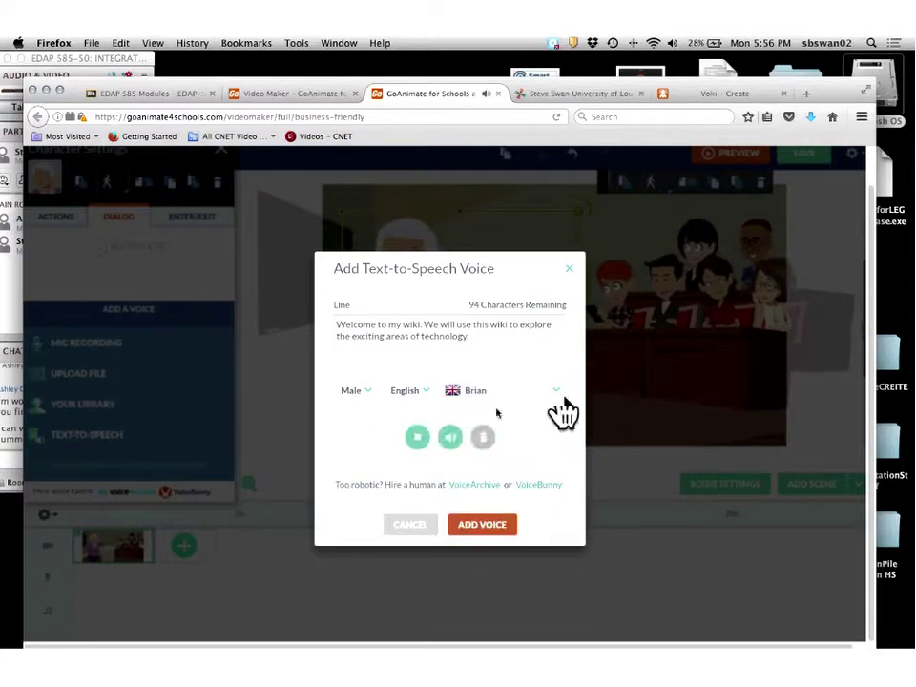
{"action": "left_click", "coordinate": [481, 525]}
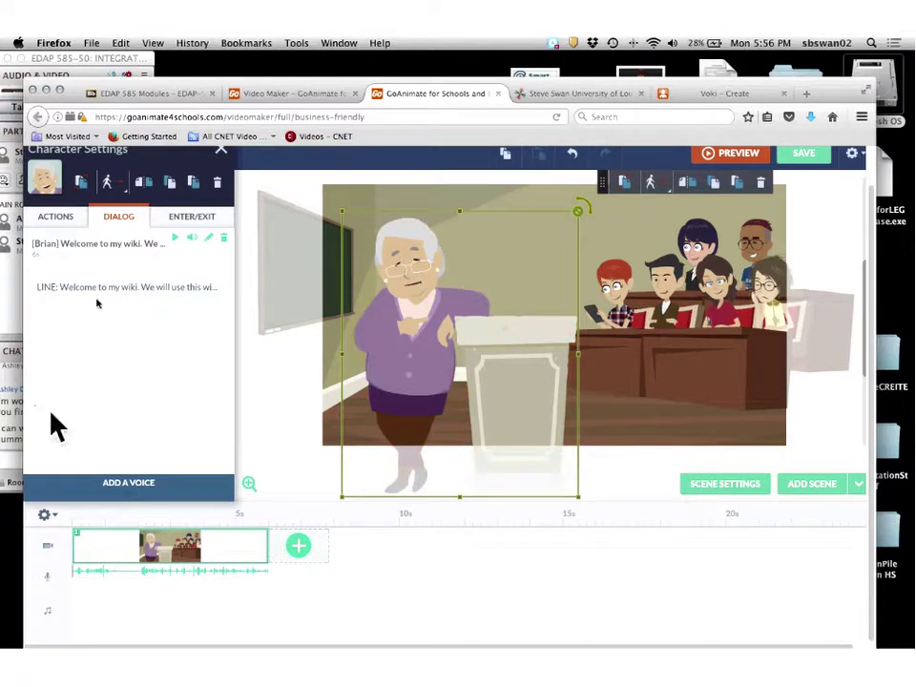
Play the elderly woman's welcome line and look through her Enter/Exit and Actions options.
{"action": "left_click", "coordinate": [175, 237]}
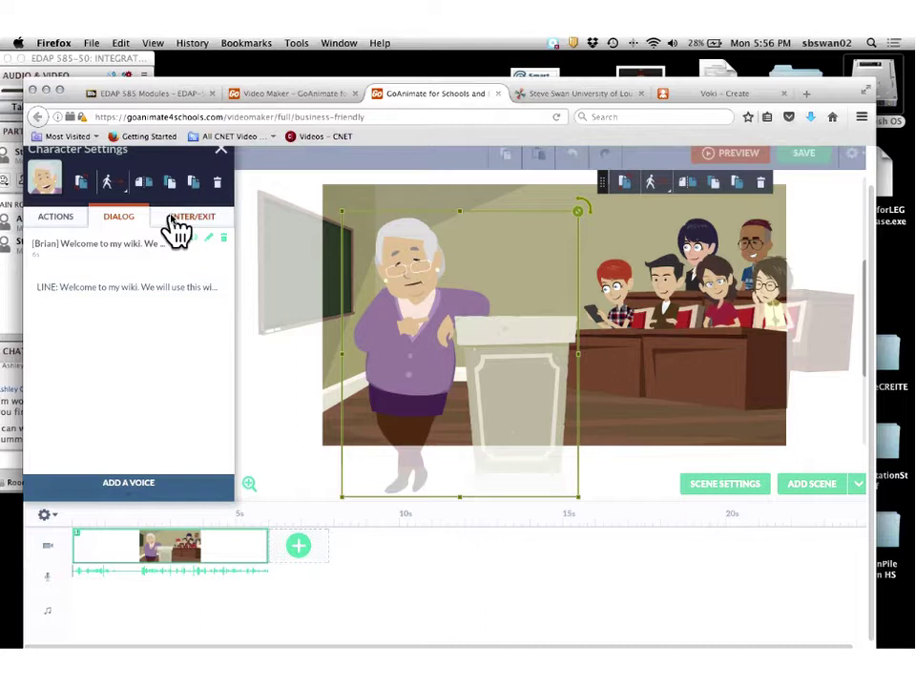
{"action": "left_click", "coordinate": [173, 219]}
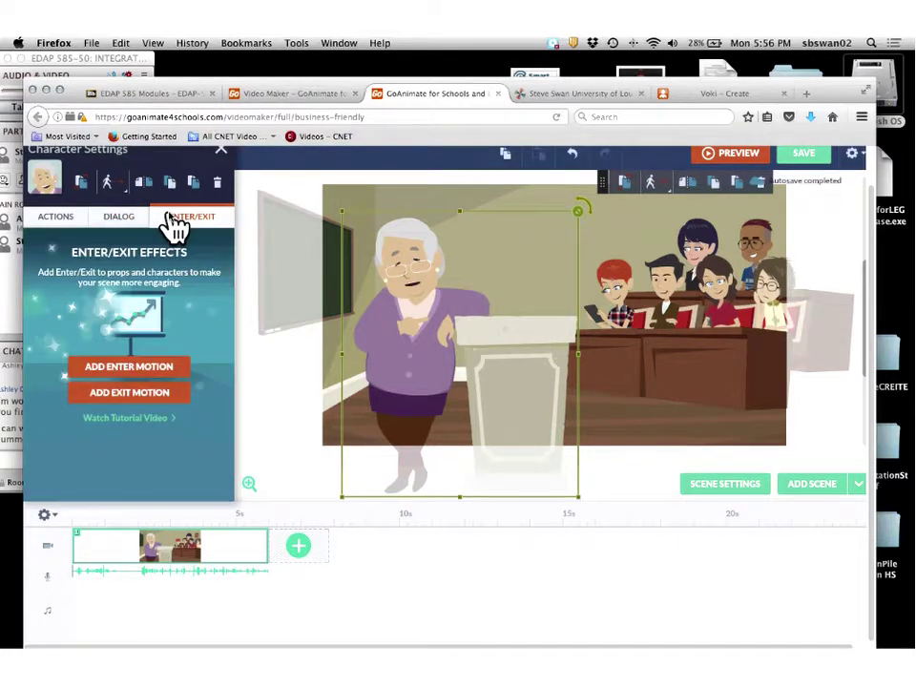
{"action": "left_click", "coordinate": [46, 220]}
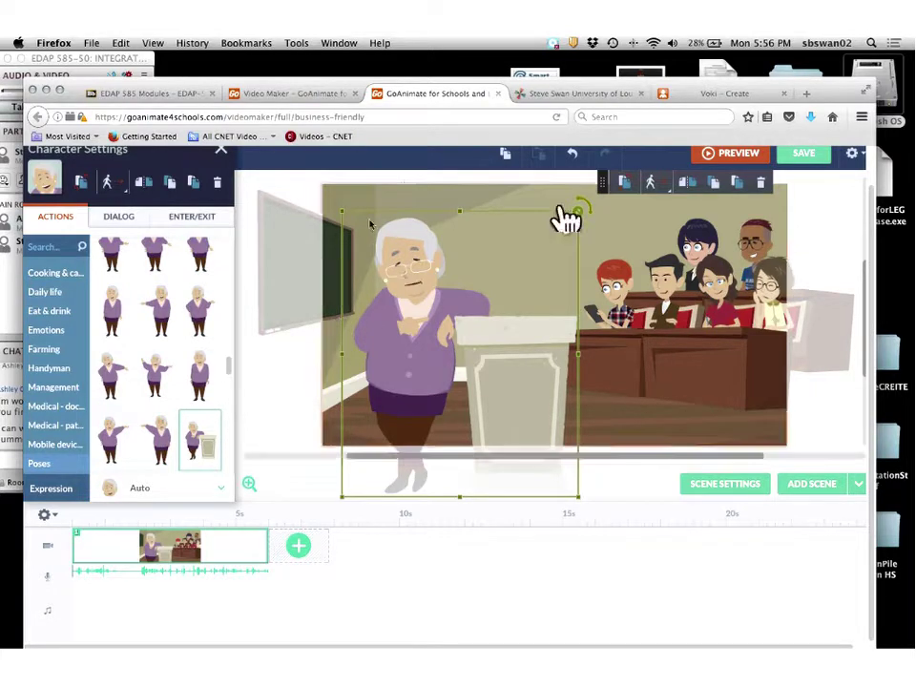
Select the red-haired student and show his Dialog voice options.
{"action": "left_click", "coordinate": [628, 299]}
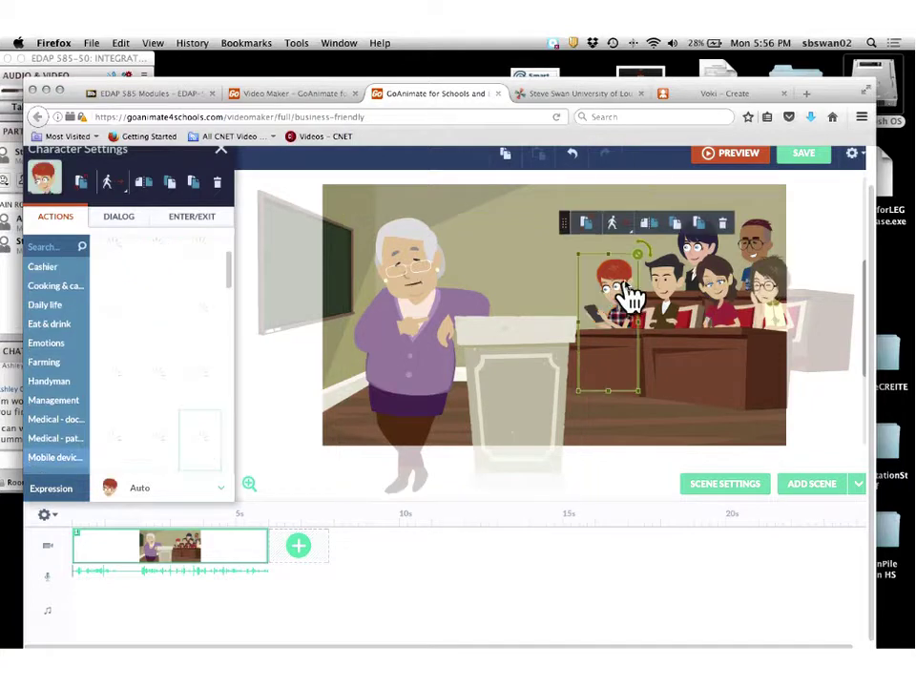
{"action": "left_click", "coordinate": [116, 221]}
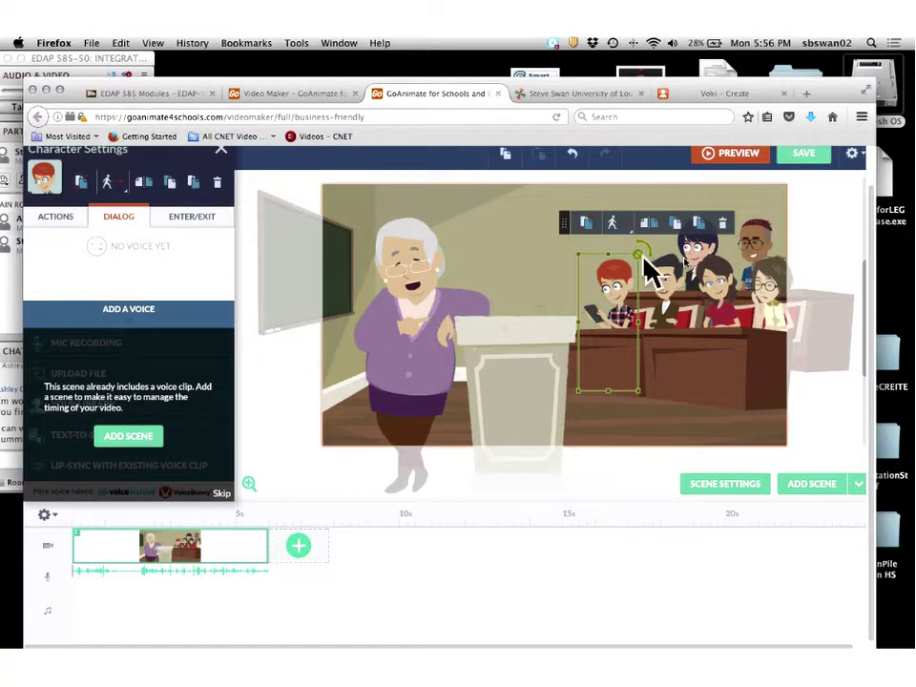
{"action": "left_click", "coordinate": [701, 263]}
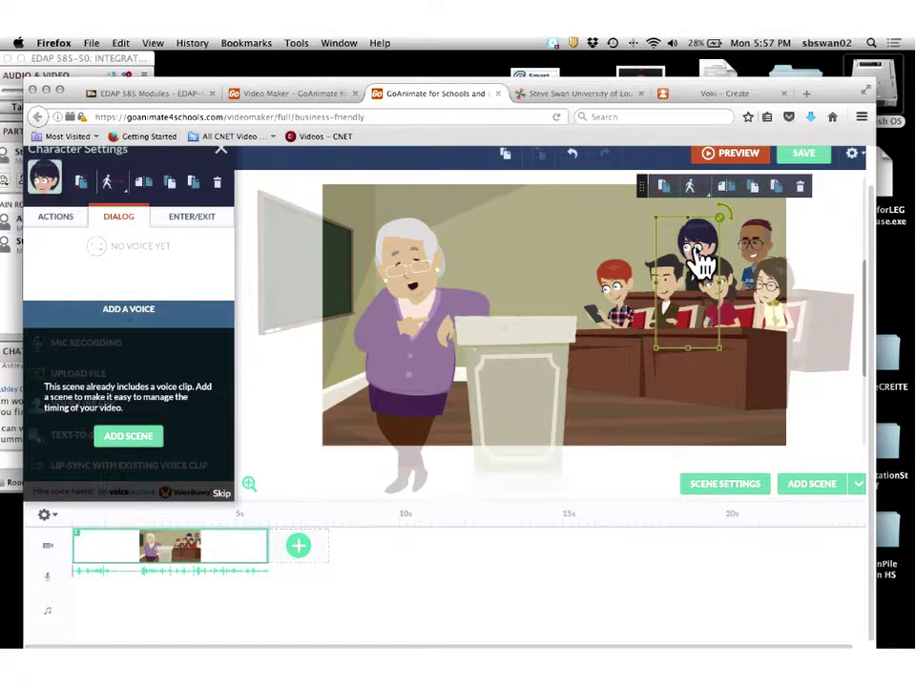
{"action": "left_click", "coordinate": [611, 296]}
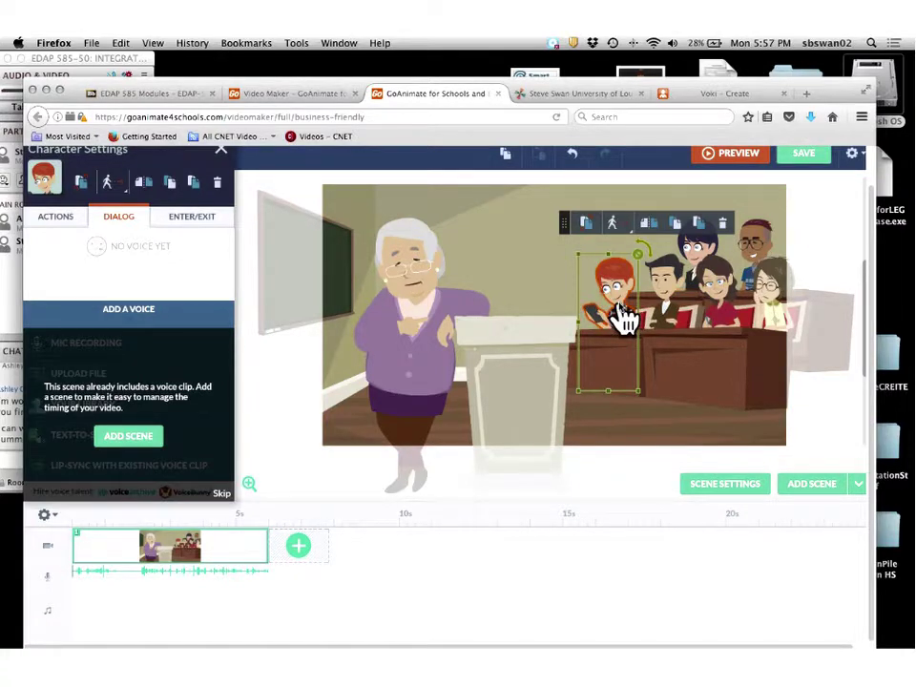
Copy scene 1 into a new second scene and load it onto the stage.
{"action": "right_click", "coordinate": [174, 558]}
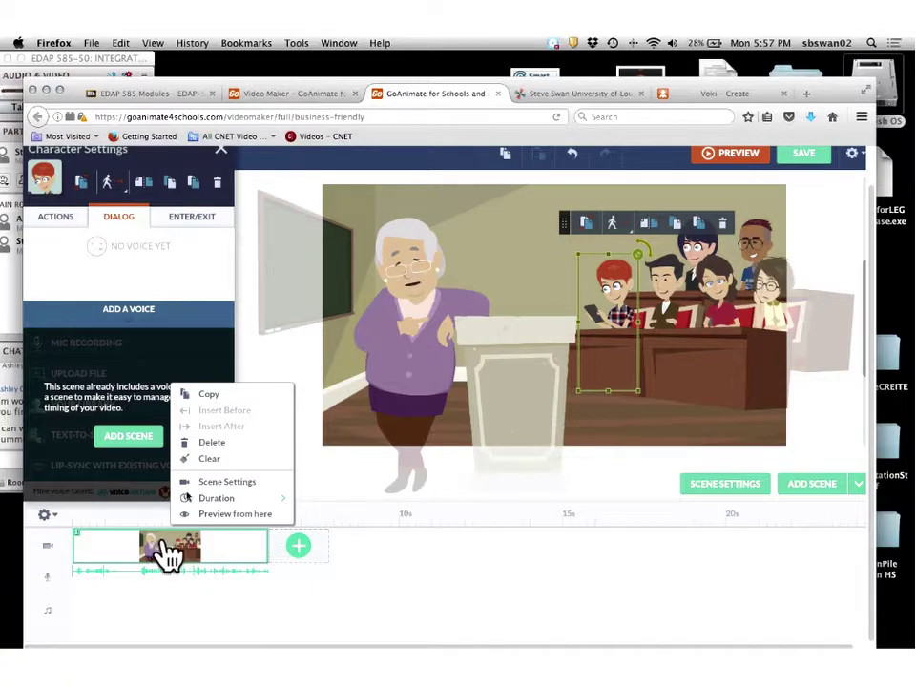
{"action": "left_click", "coordinate": [210, 396]}
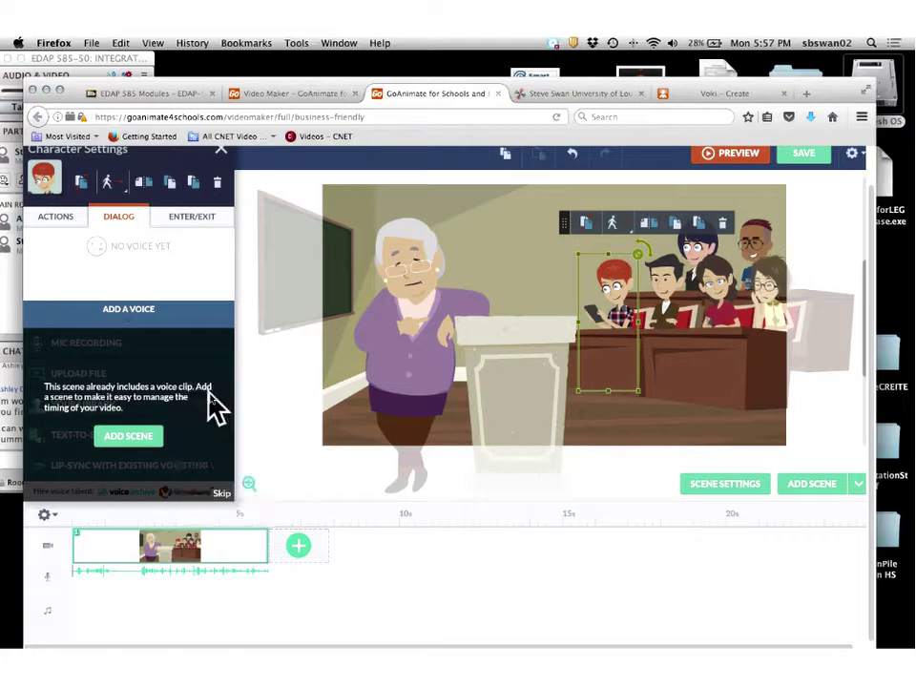
{"action": "left_click", "coordinate": [299, 547]}
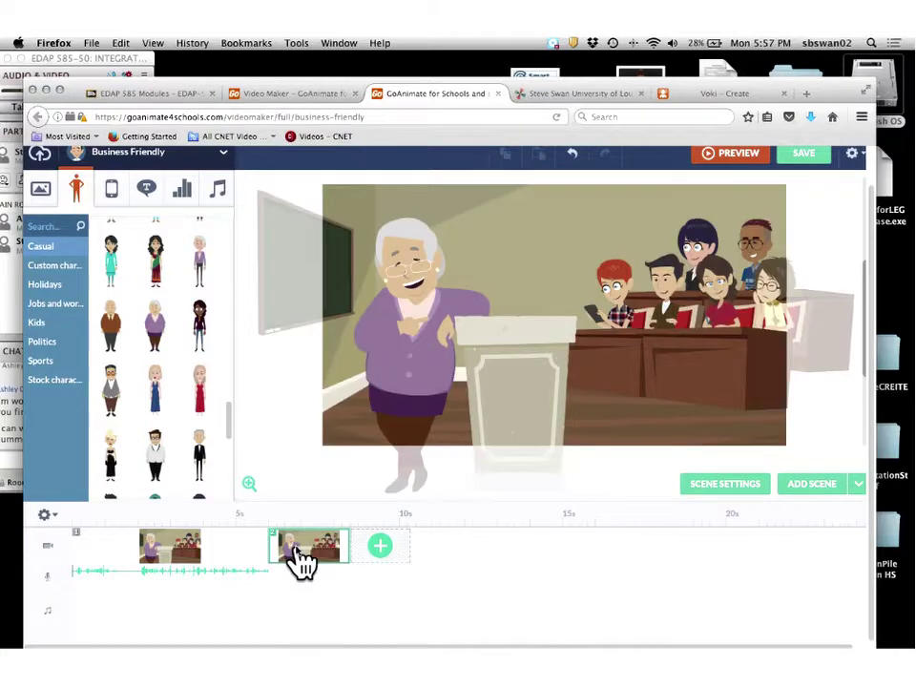
{"action": "right_click", "coordinate": [151, 562]}
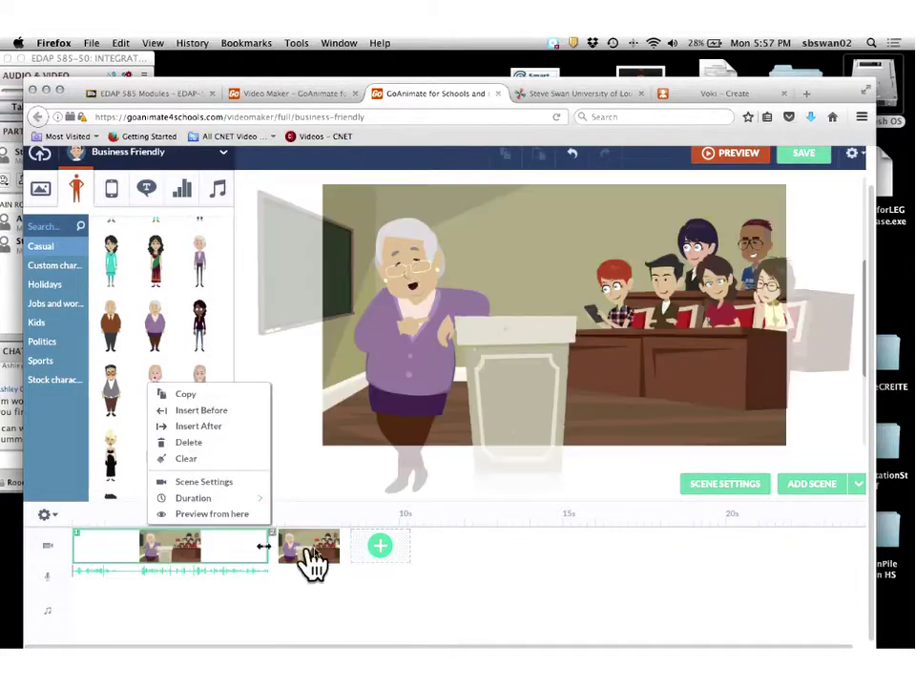
{"action": "right_click", "coordinate": [320, 562]}
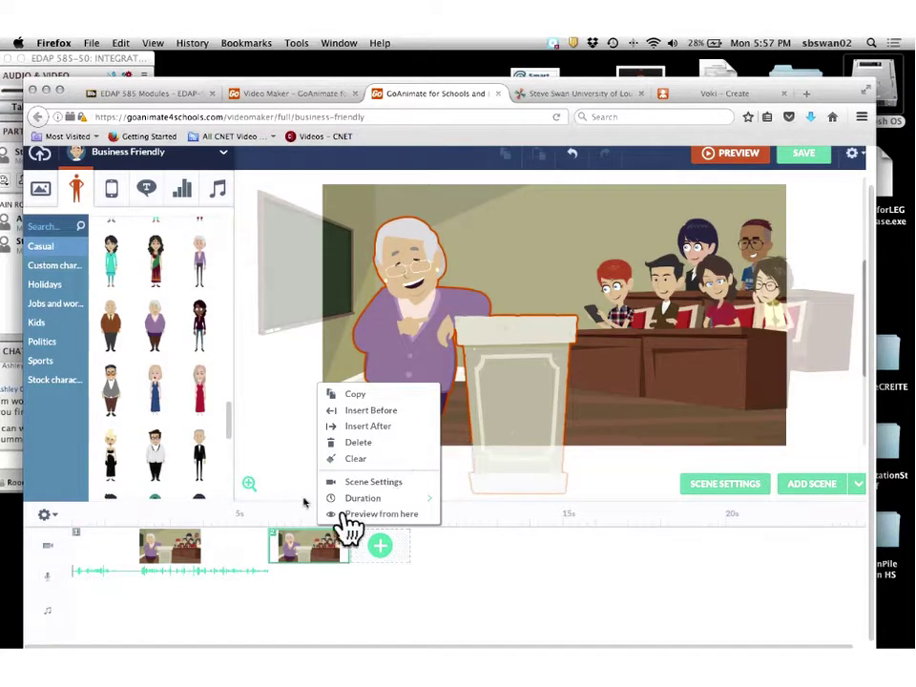
{"action": "left_click", "coordinate": [277, 482]}
{"action": "left_click", "coordinate": [277, 481]}
{"action": "right_click", "coordinate": [317, 567]}
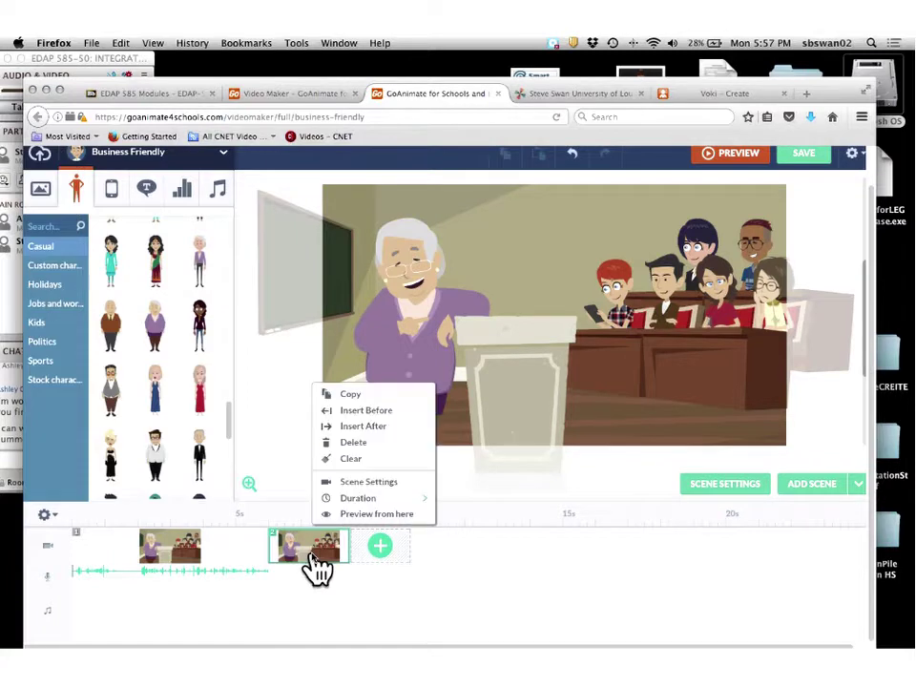
Set the grandmother in scene 2 back to her lectern-leaning pose.
{"action": "left_click", "coordinate": [408, 304]}
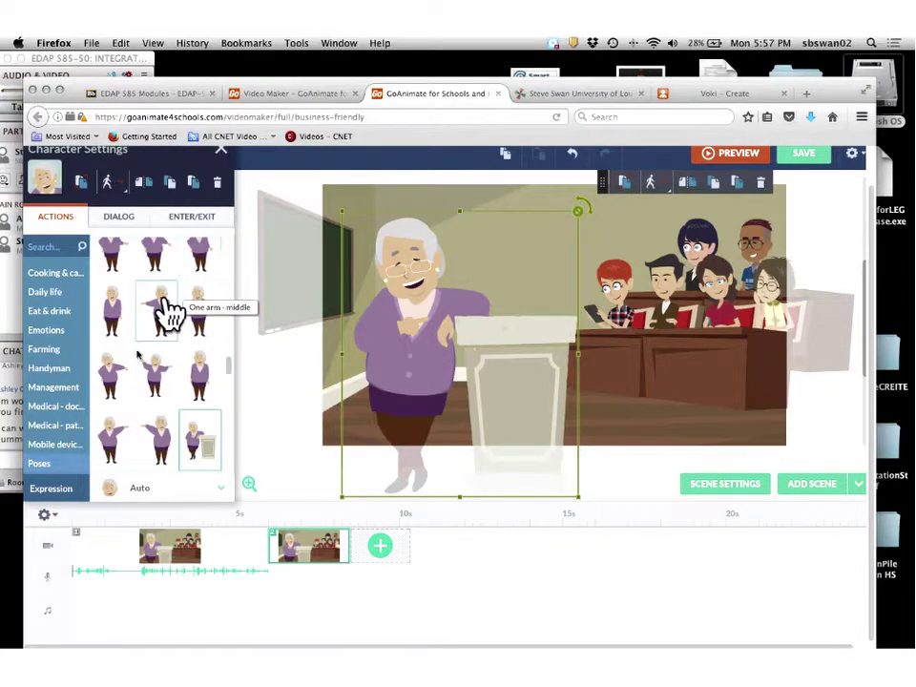
{"action": "left_click", "coordinate": [160, 380]}
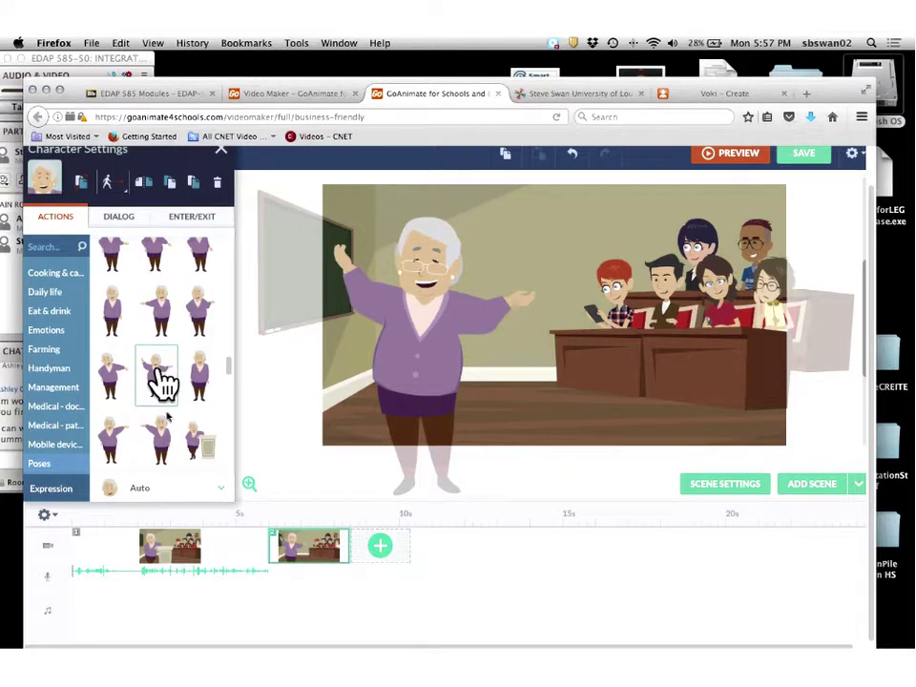
{"action": "left_click", "coordinate": [203, 450]}
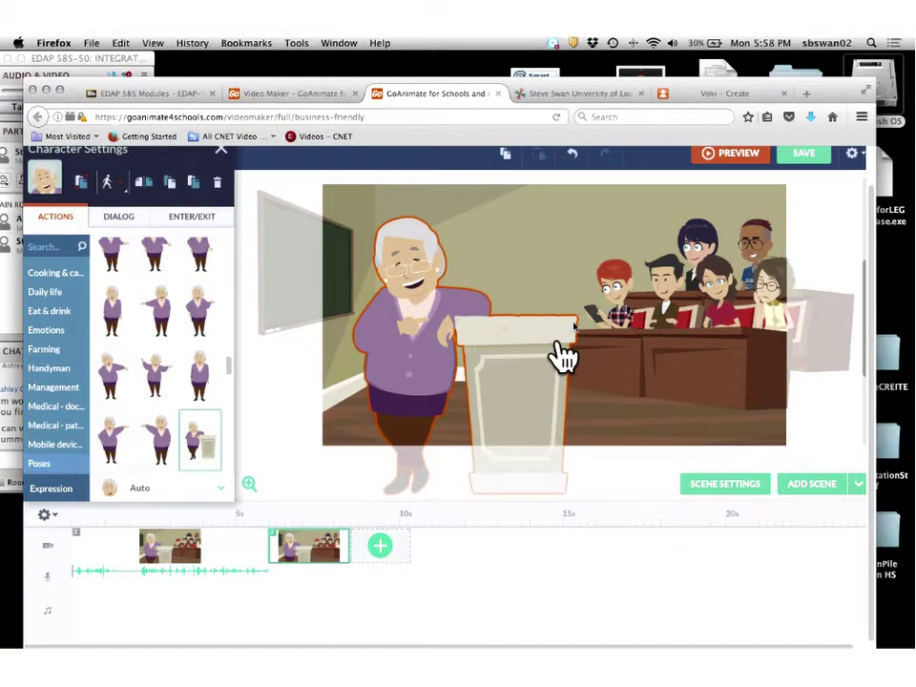
Give the red-haired student a 'Hooray' text-to-speech line in the Joey voice.
{"action": "left_click", "coordinate": [624, 296]}
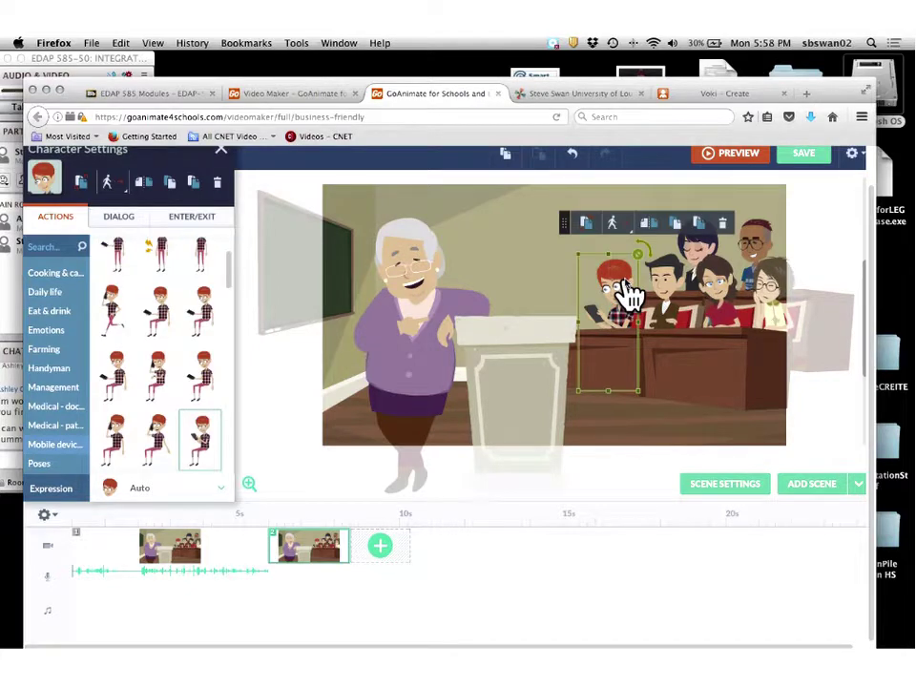
{"action": "left_click", "coordinate": [107, 217]}
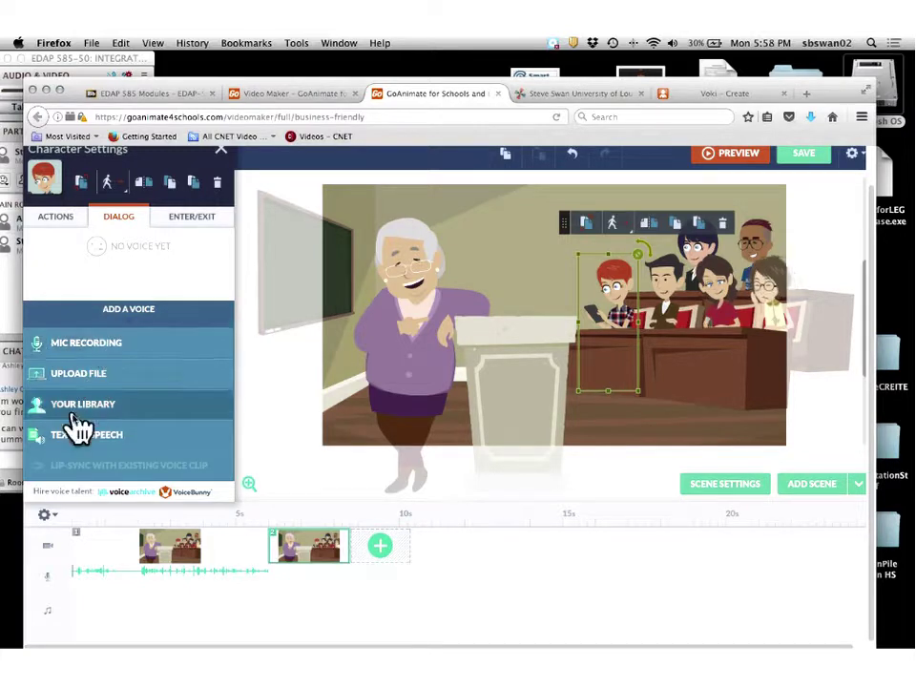
{"action": "left_click", "coordinate": [167, 442]}
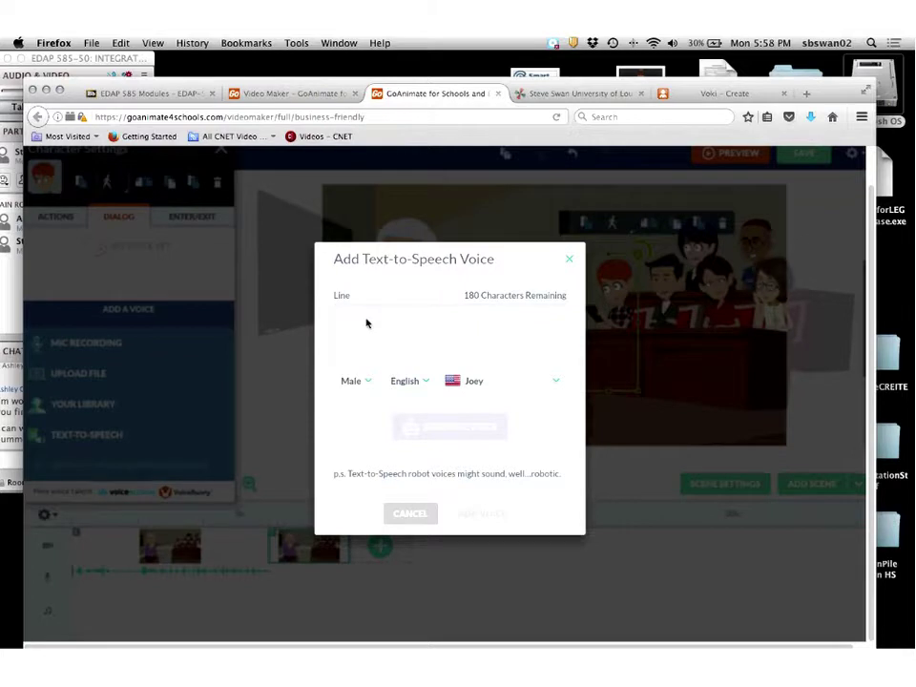
{"action": "type", "text": "Hooray"}
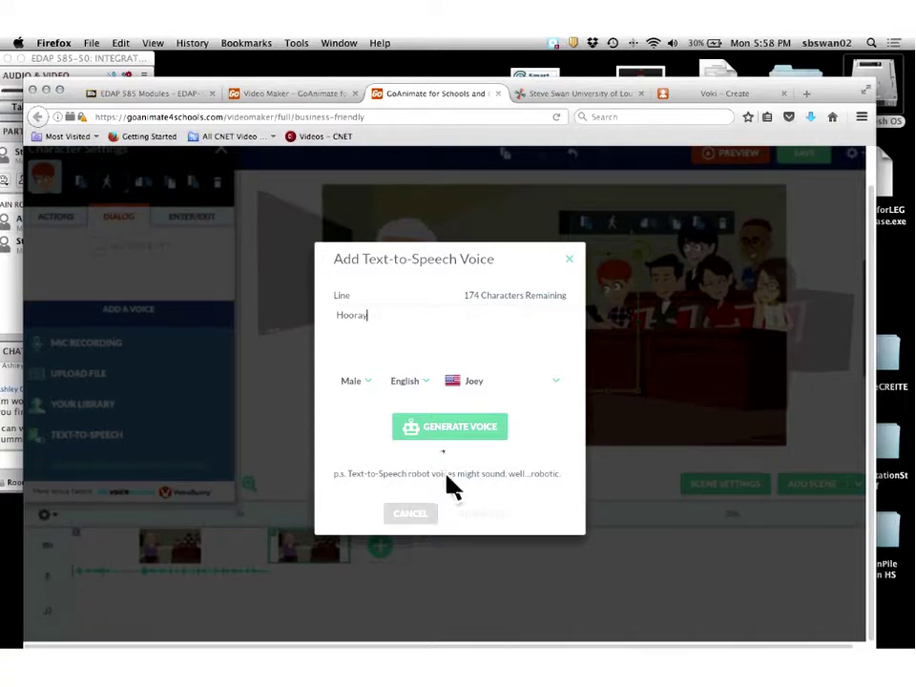
{"action": "left_click", "coordinate": [441, 429]}
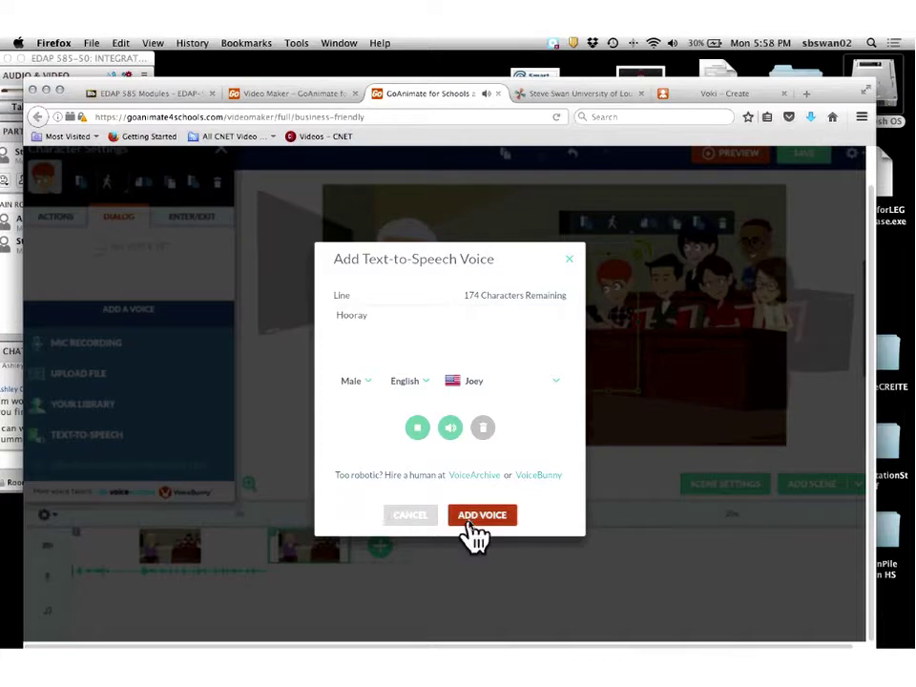
{"action": "left_click", "coordinate": [482, 516]}
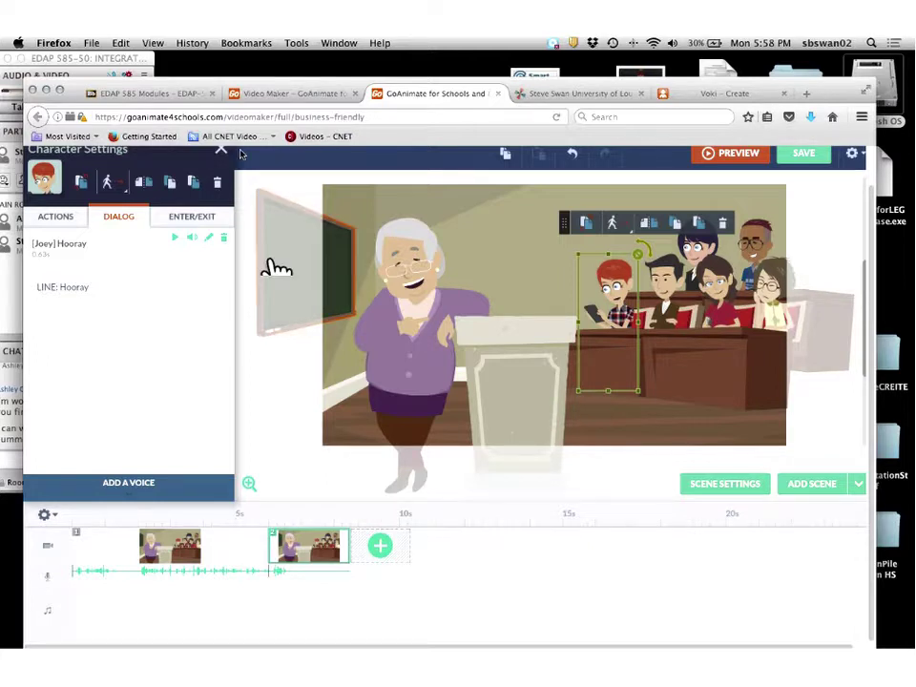
Preview Care Center, then add Creative Minds as background music from the second scene onward.
{"action": "left_click", "coordinate": [222, 153]}
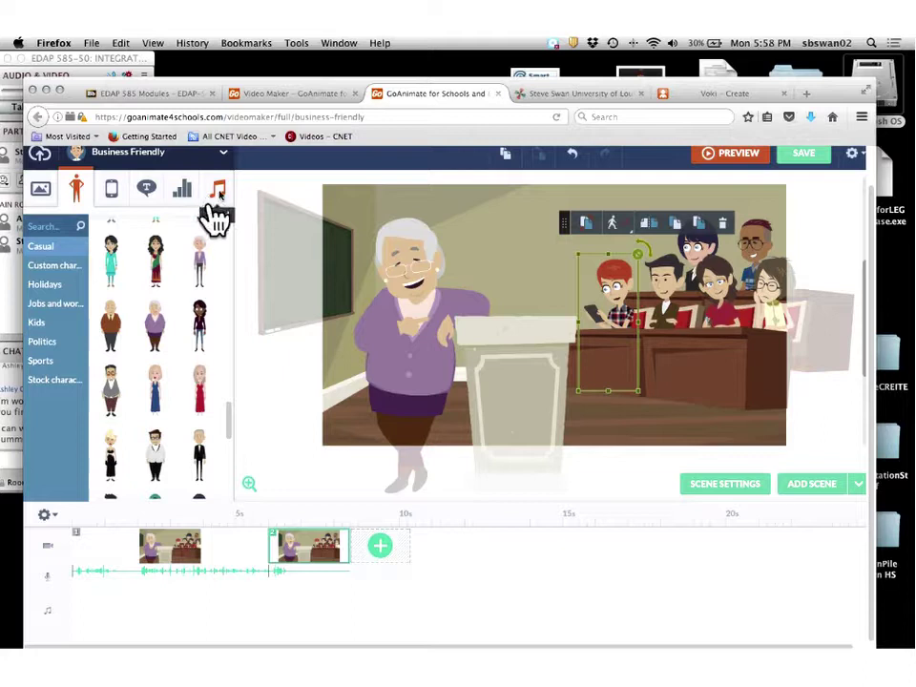
{"action": "left_click", "coordinate": [217, 190]}
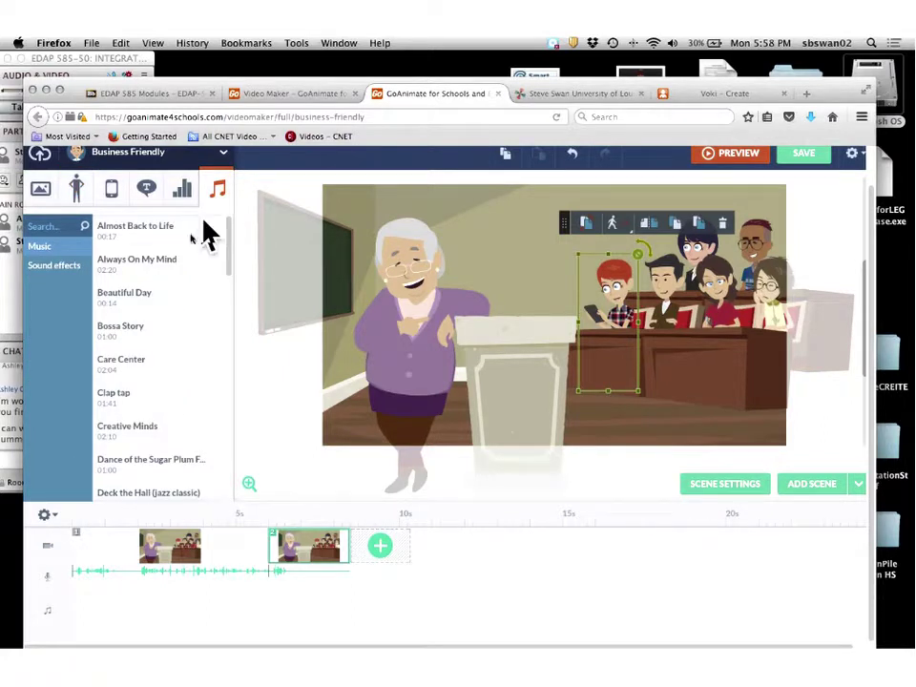
{"action": "left_click", "coordinate": [110, 366]}
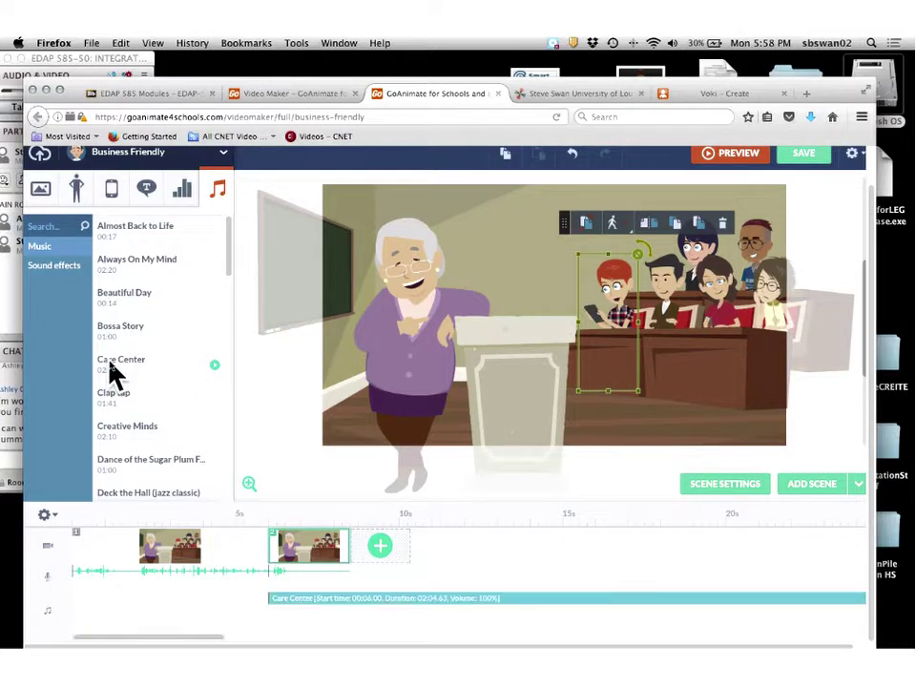
{"action": "left_click", "coordinate": [215, 371]}
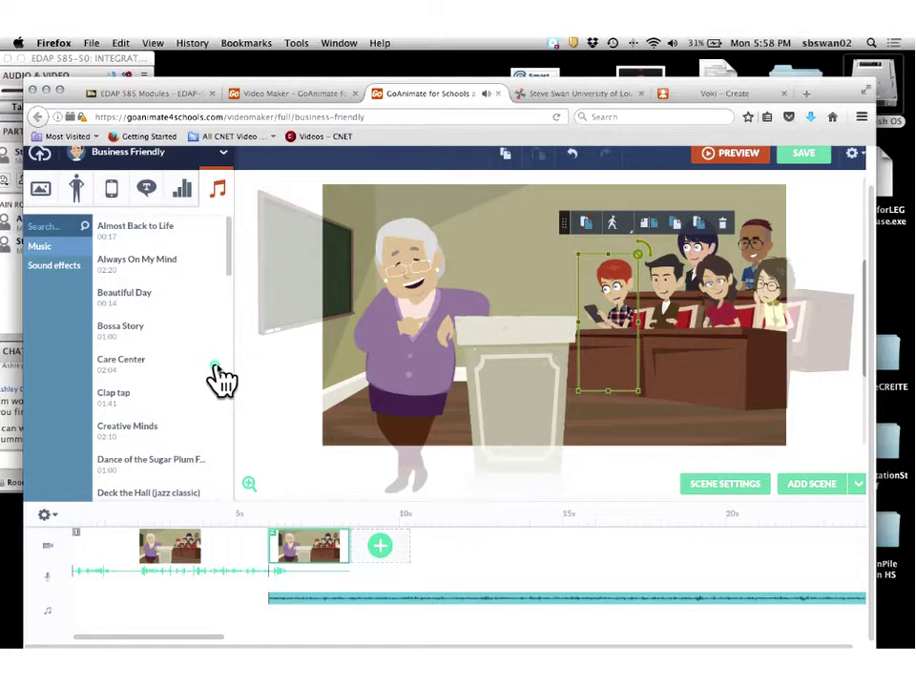
{"action": "left_click", "coordinate": [143, 426]}
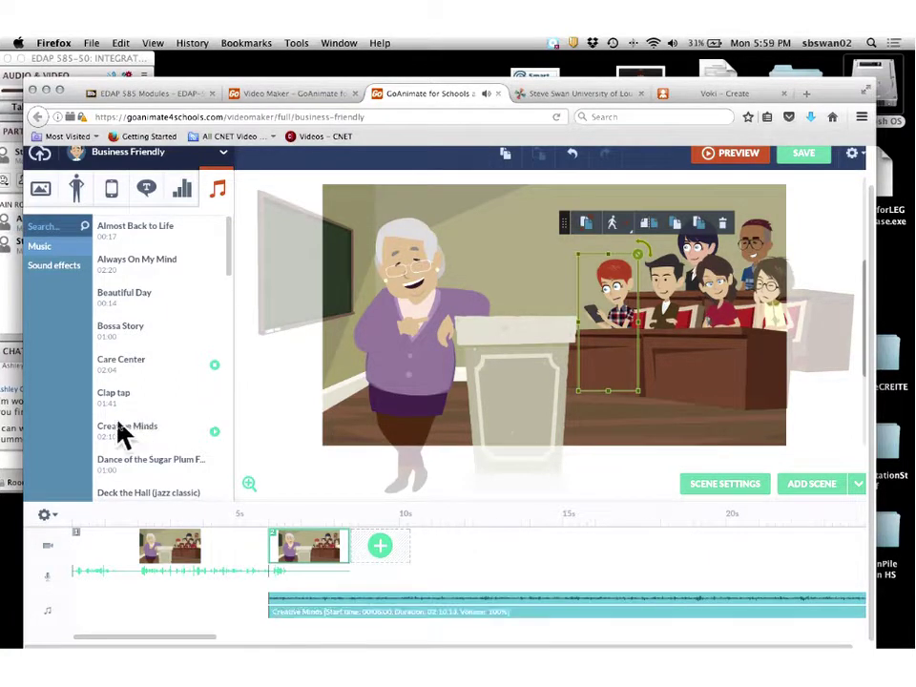
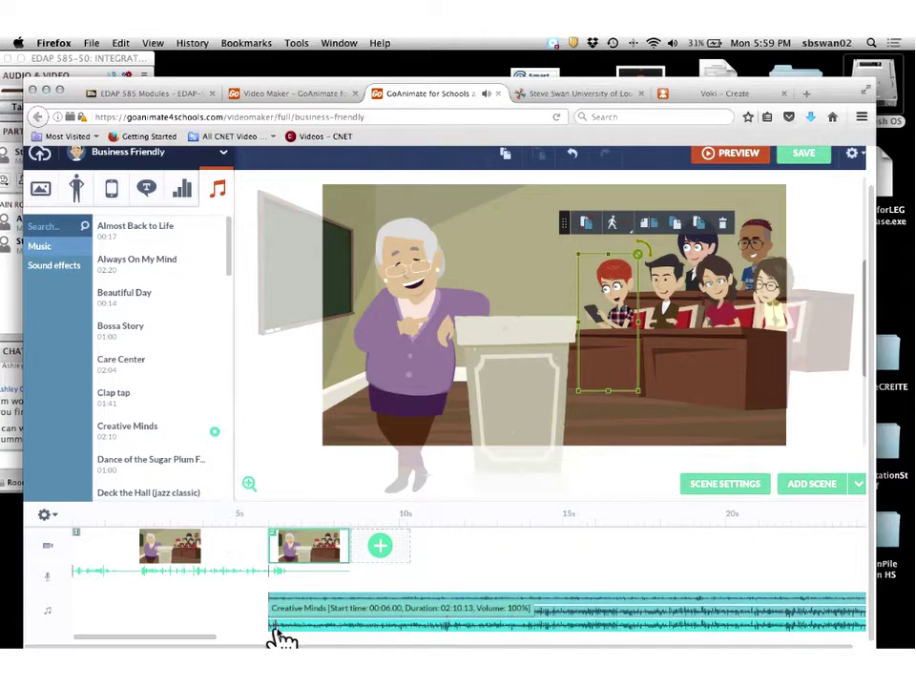
Add the Creative Minds music and drag its track to the start of the timeline.
{"action": "left_click", "coordinate": [148, 441]}
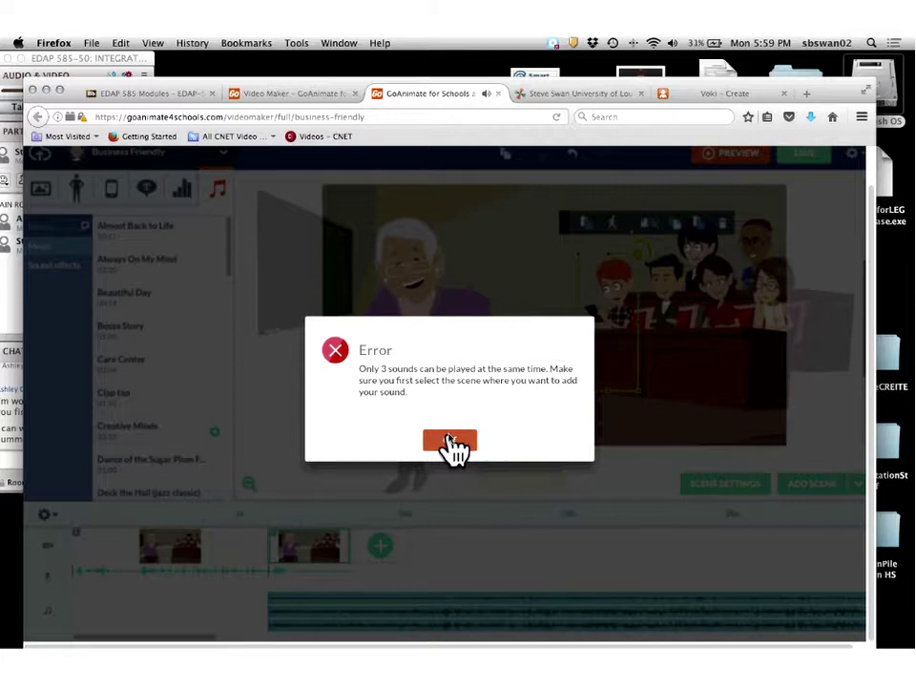
{"action": "left_click", "coordinate": [449, 442]}
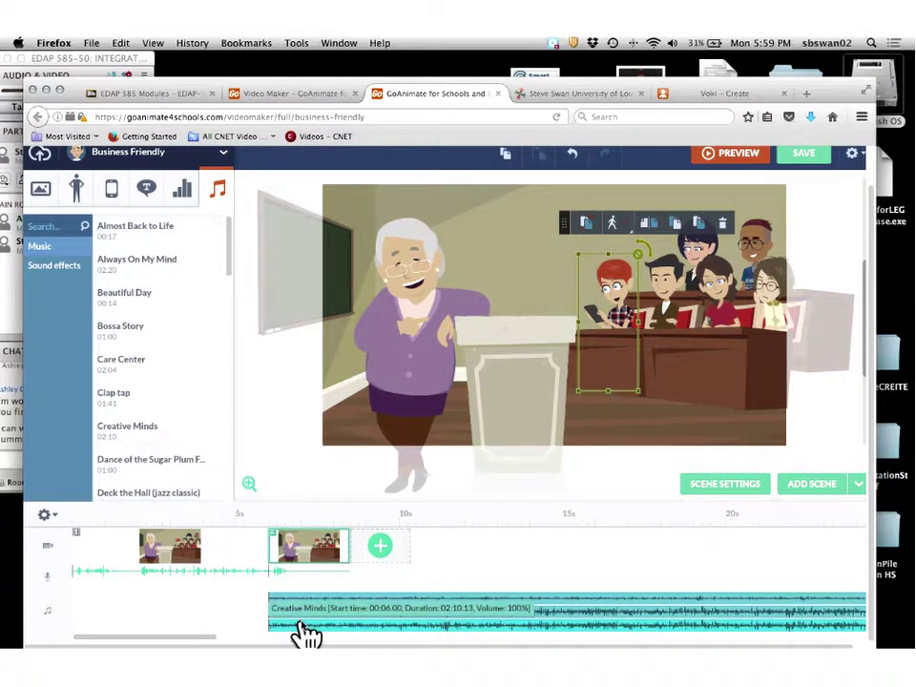
{"action": "left_click", "coordinate": [301, 627]}
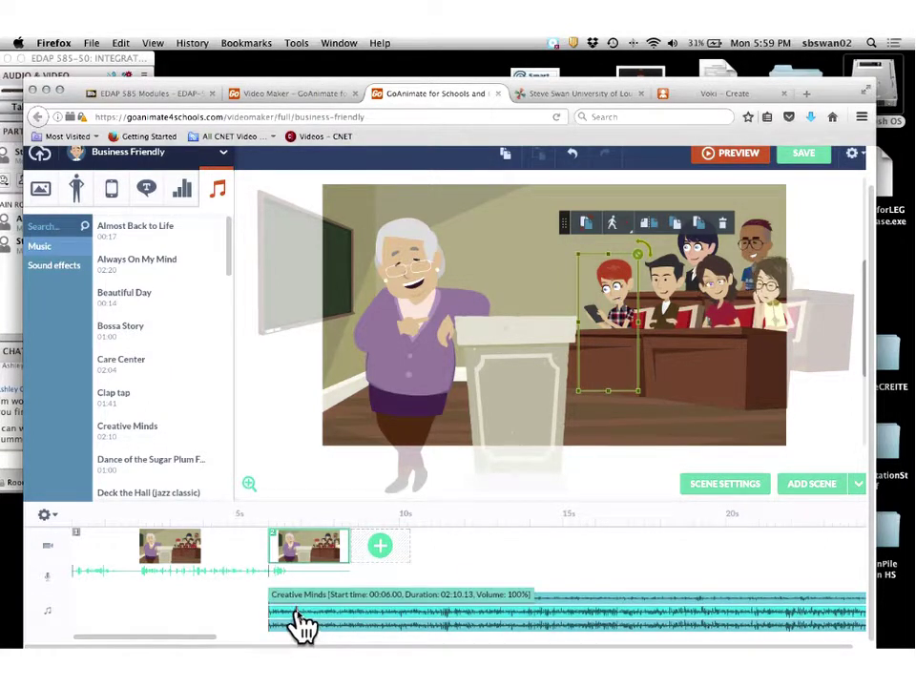
{"action": "right_click", "coordinate": [298, 623]}
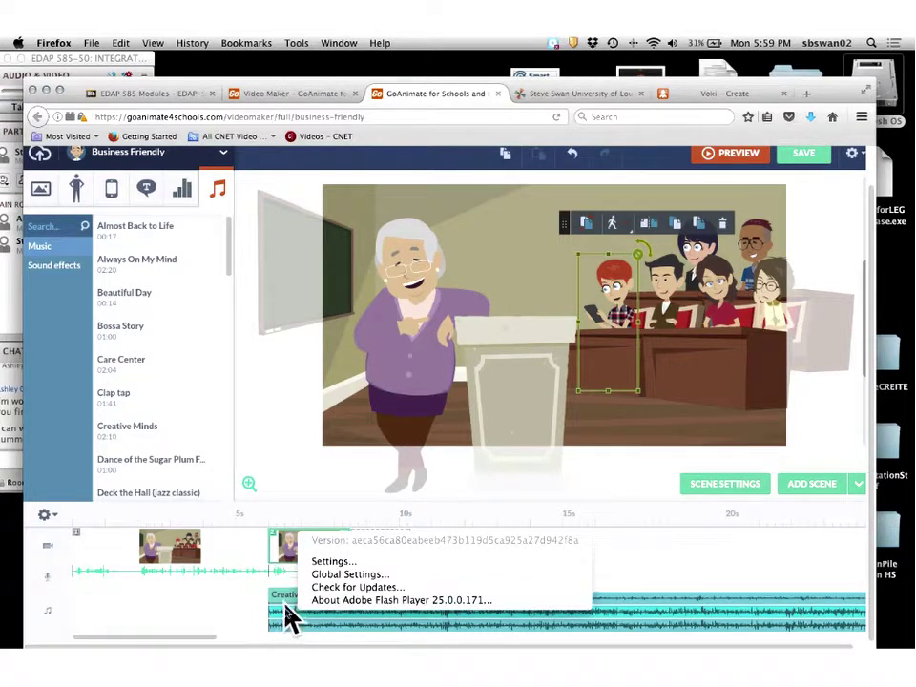
{"action": "left_click", "coordinate": [286, 627]}
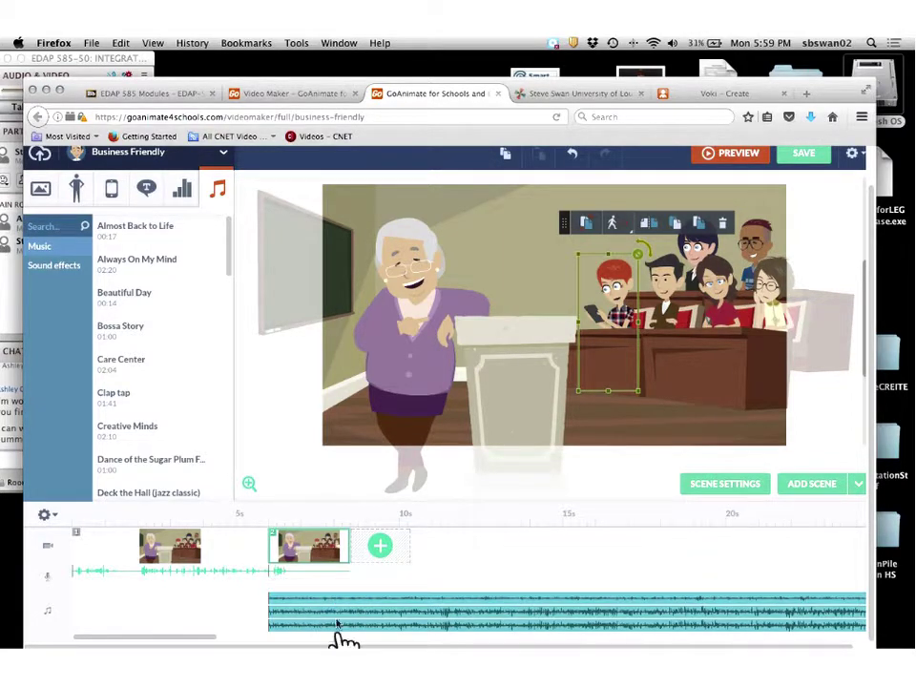
{"action": "left_click_drag", "start_coordinate": [330, 625], "coordinate": [136, 591]}
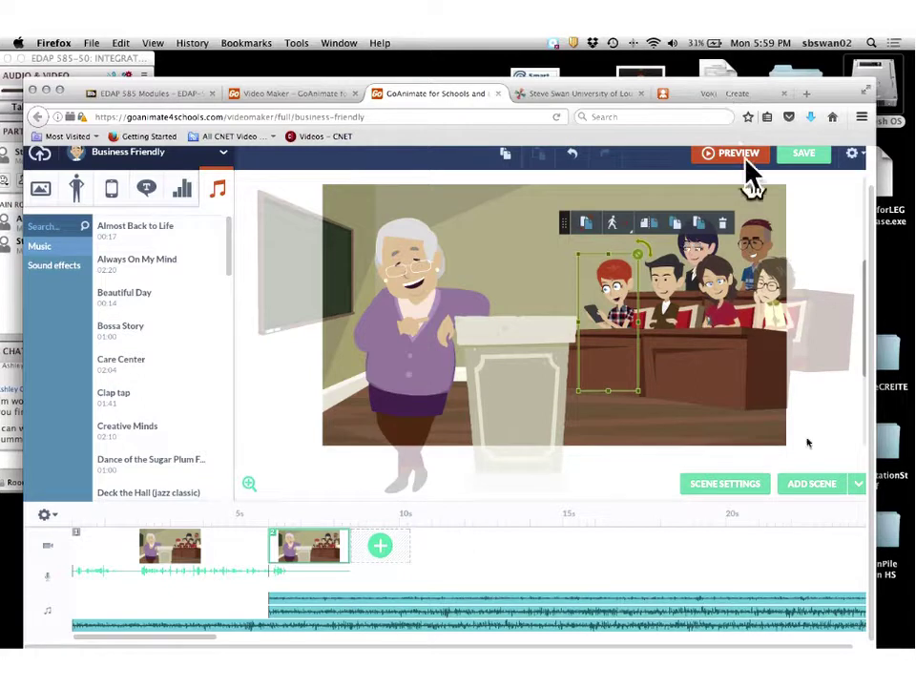
{"action": "left_click", "coordinate": [733, 90]}
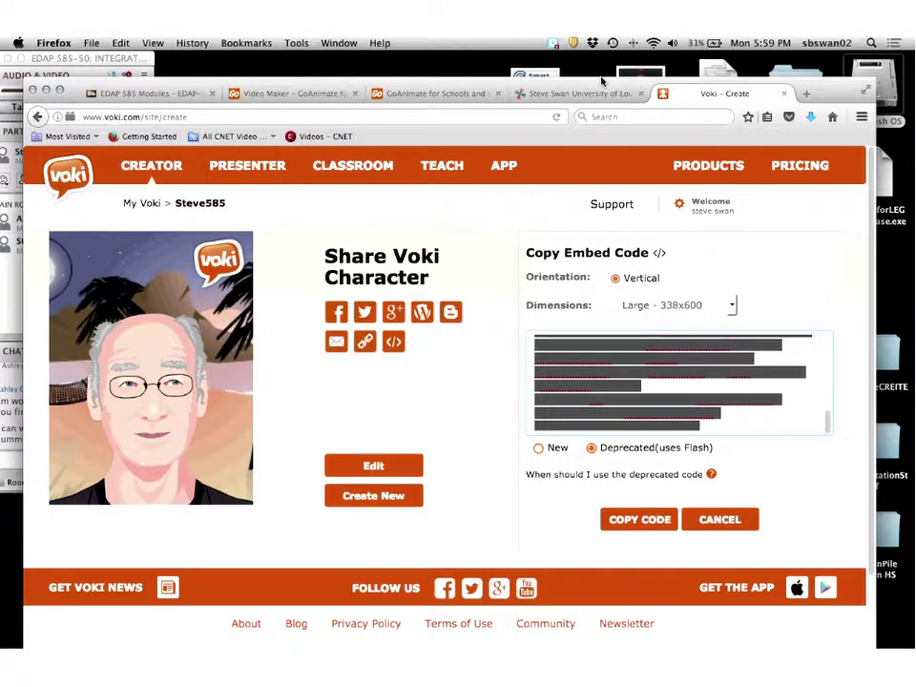
{"action": "left_click", "coordinate": [587, 92]}
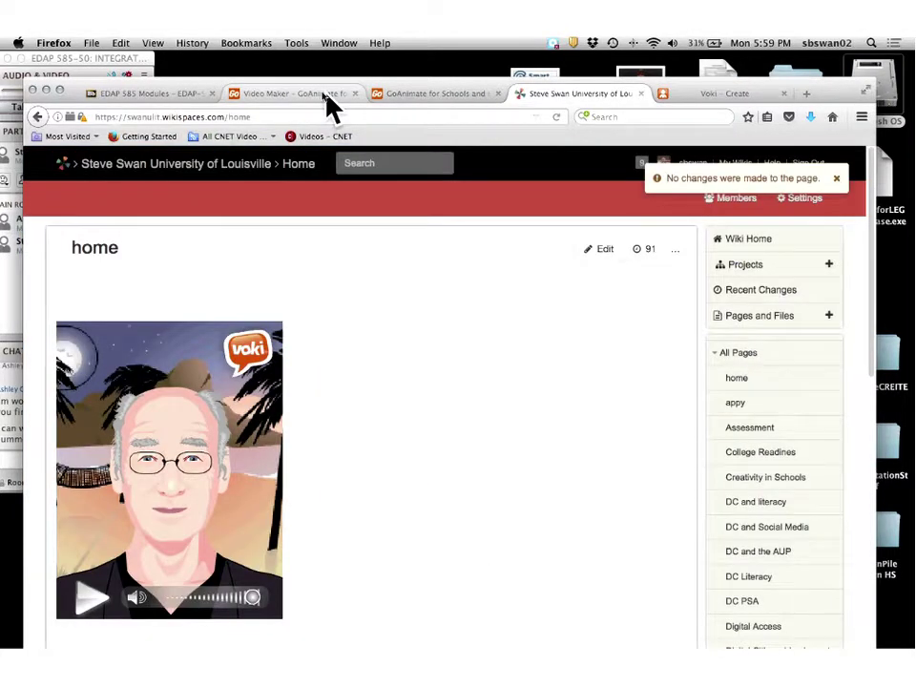
{"action": "left_click", "coordinate": [327, 95]}
{"action": "left_click", "coordinate": [410, 95]}
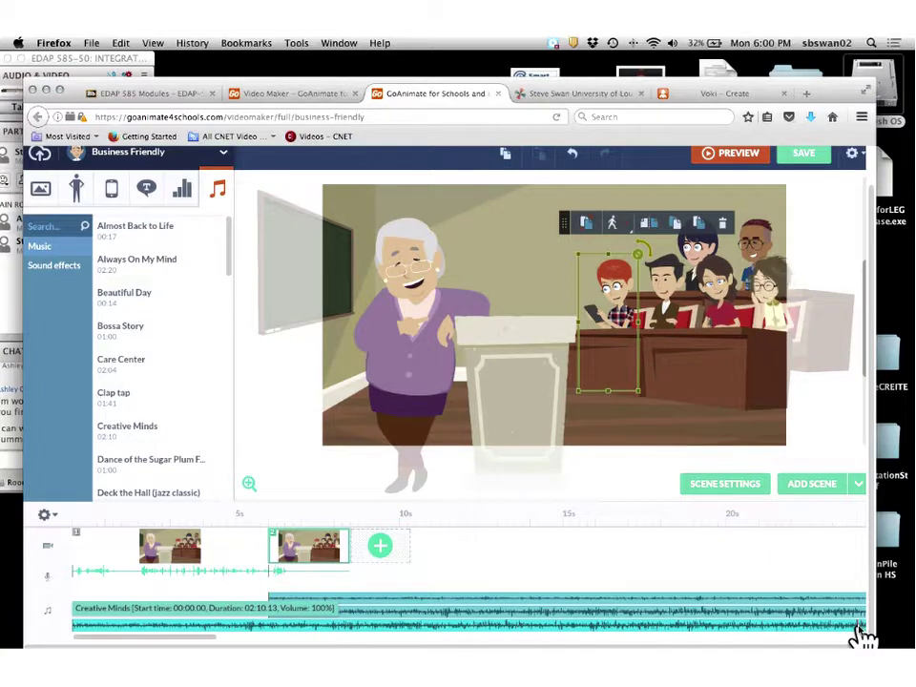
Remove the Care Center track and the other extra music track.
{"action": "right_click", "coordinate": [359, 601]}
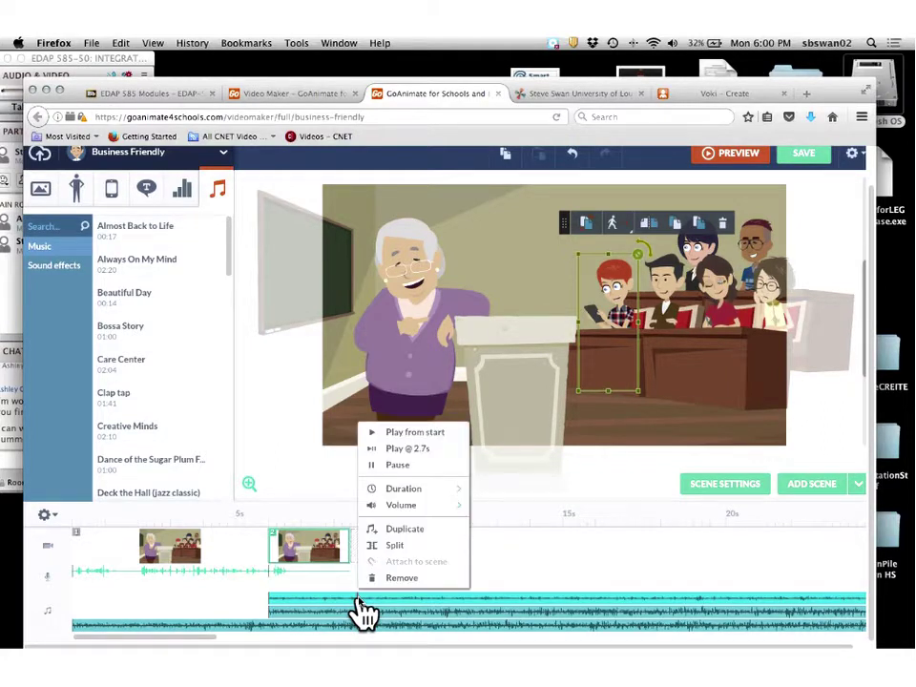
{"action": "left_click", "coordinate": [402, 577]}
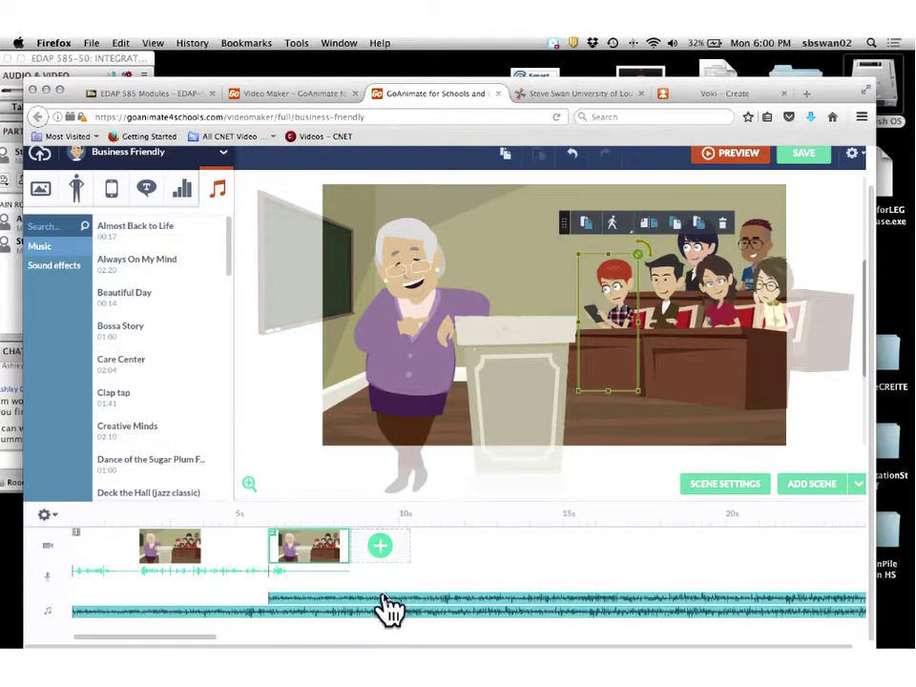
{"action": "right_click", "coordinate": [386, 603]}
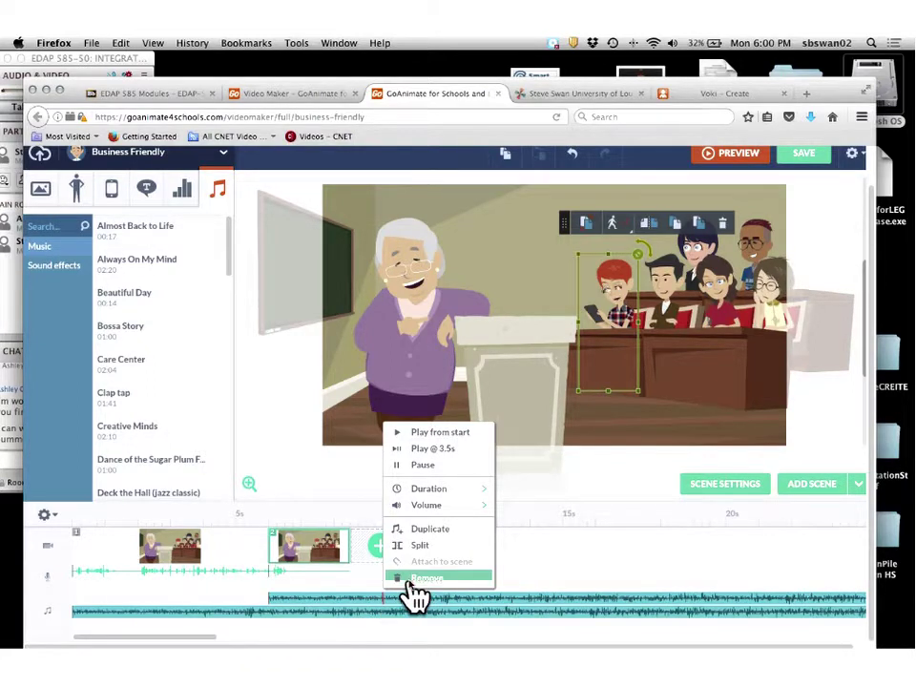
{"action": "left_click", "coordinate": [415, 579]}
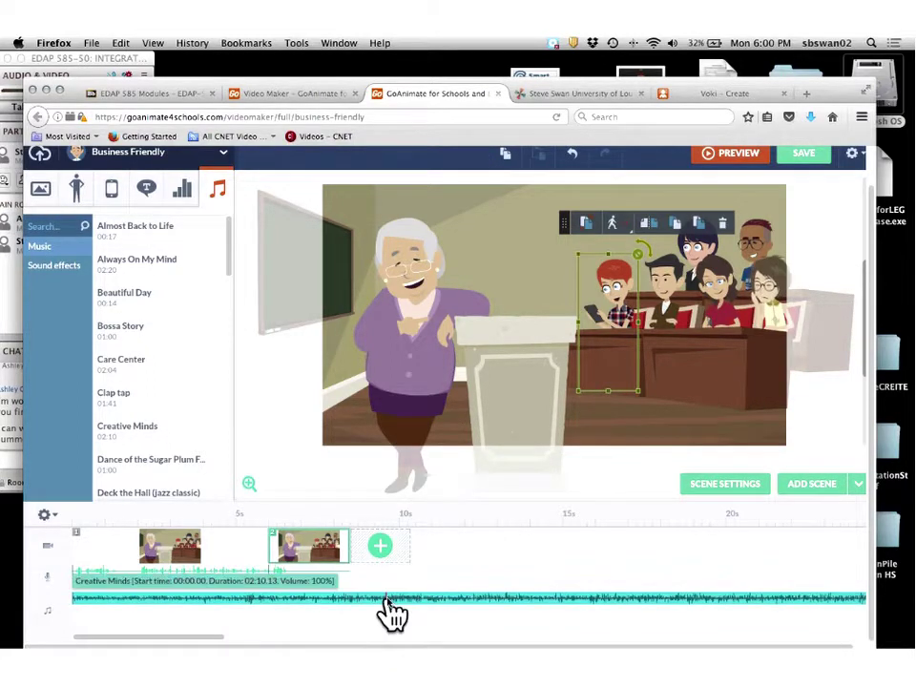
Play the video from the start, then set the Creative Minds track's duration to 2 scenes.
{"action": "right_click", "coordinate": [387, 603]}
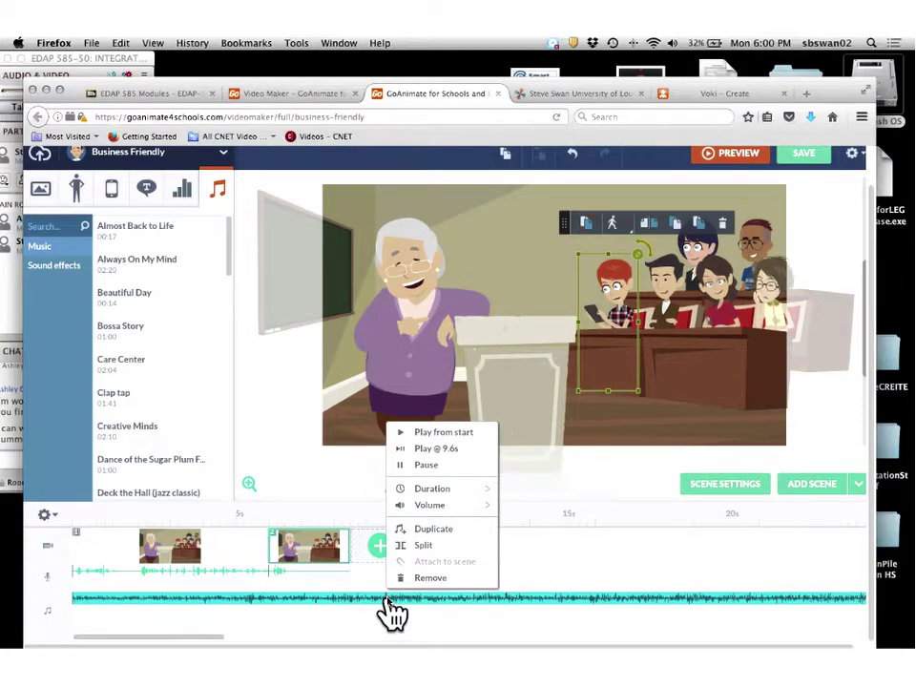
{"action": "mouse_move", "coordinate": [416, 491]}
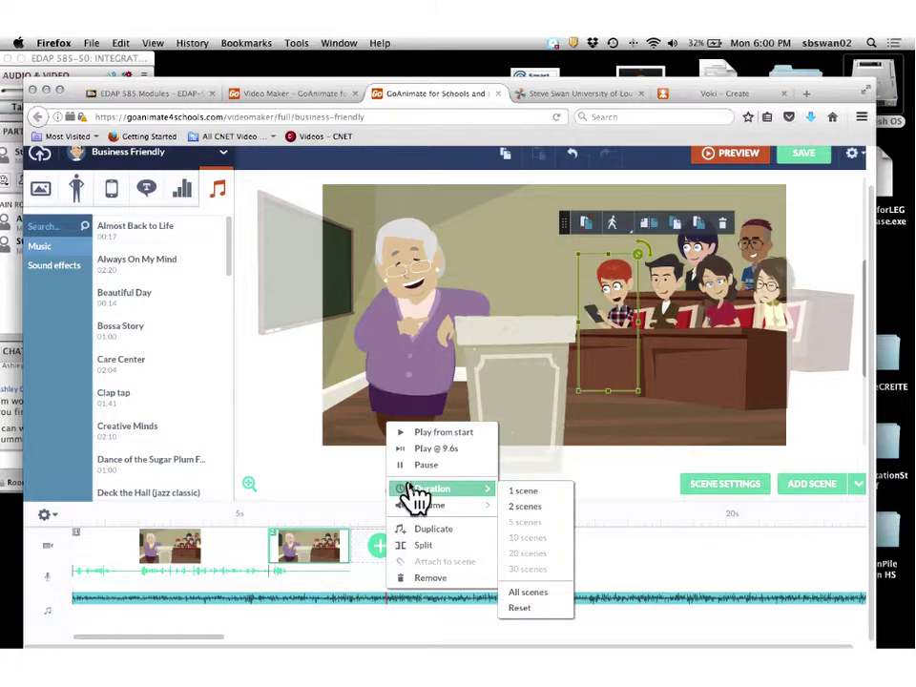
{"action": "left_click", "coordinate": [417, 432]}
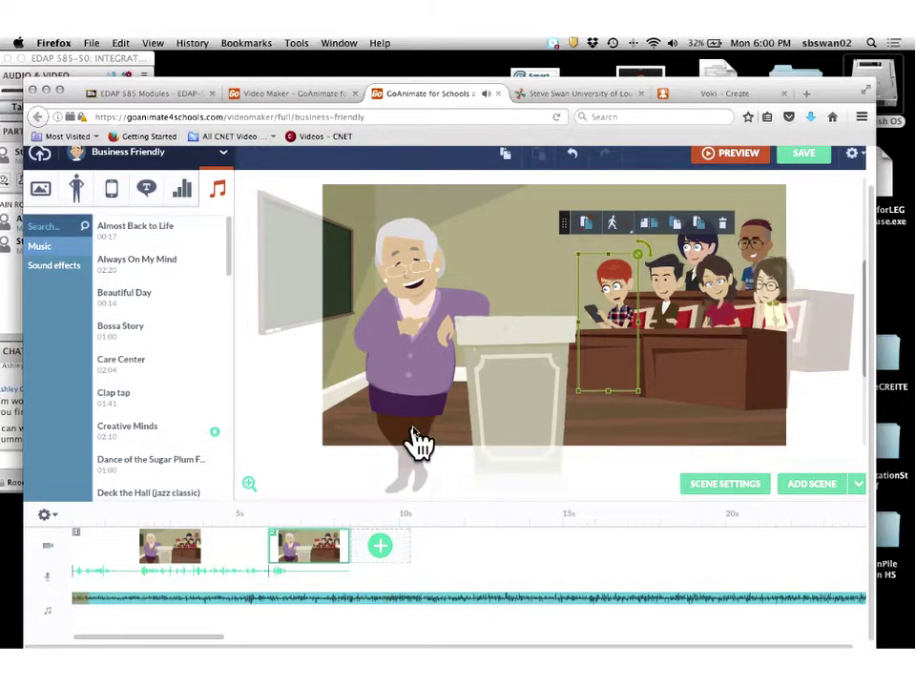
{"action": "right_click", "coordinate": [371, 599]}
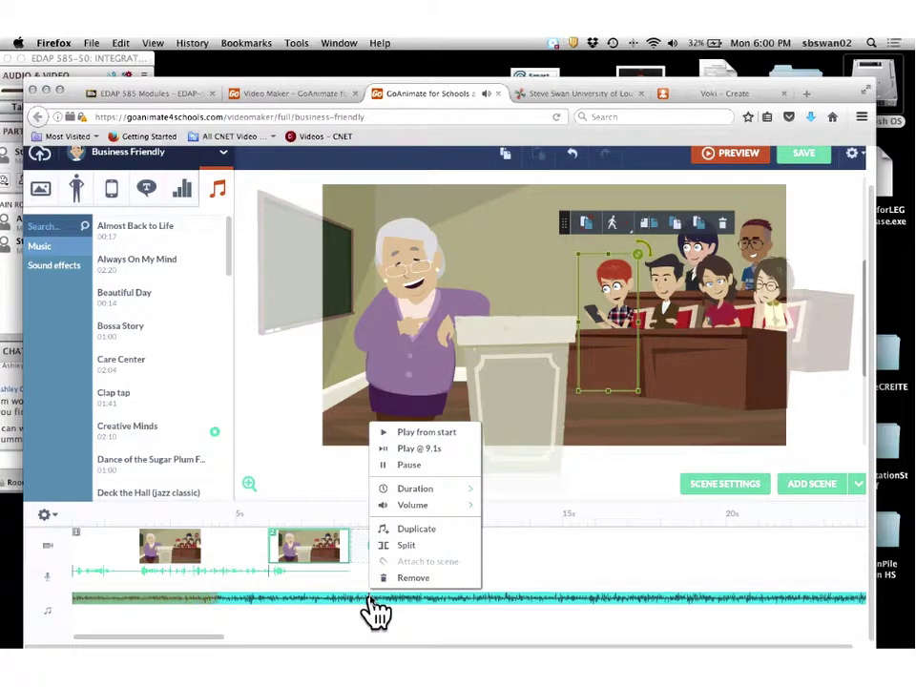
{"action": "left_click", "coordinate": [368, 601]}
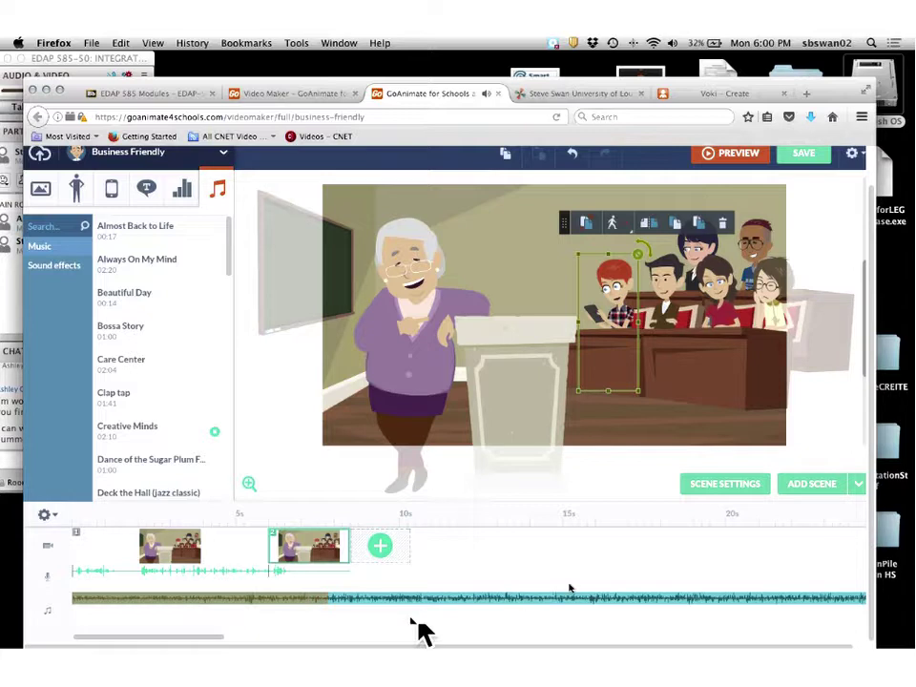
{"action": "left_click", "coordinate": [483, 601]}
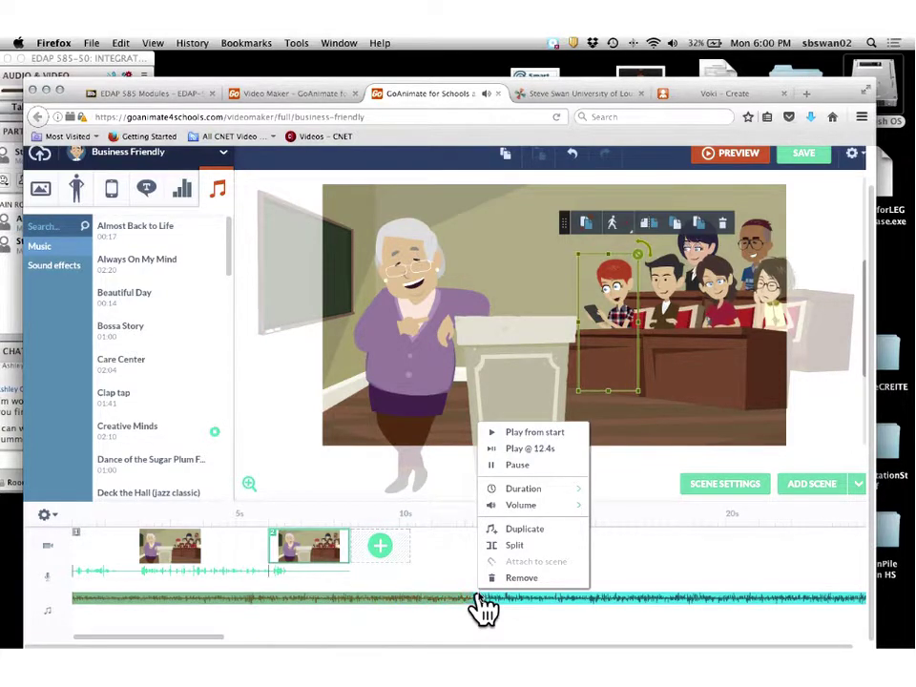
{"action": "mouse_move", "coordinate": [520, 488]}
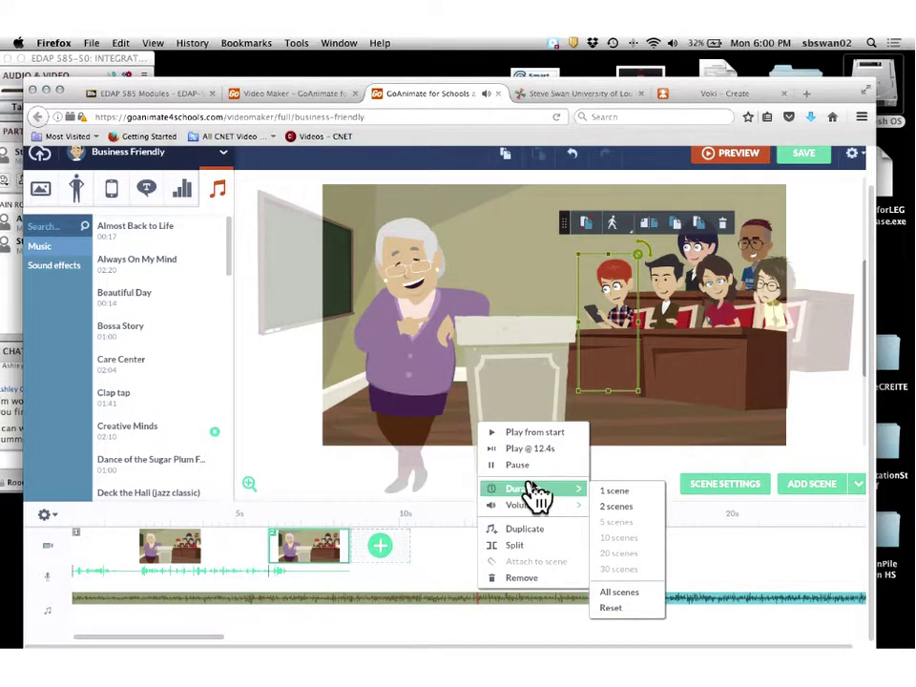
{"action": "left_click", "coordinate": [624, 508]}
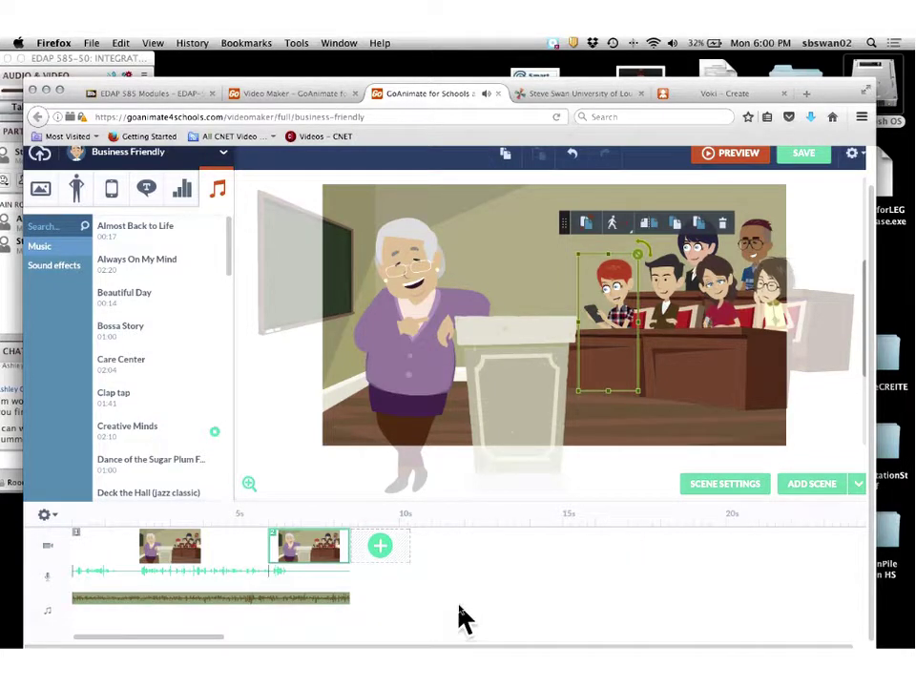
Set the Creative Minds music track's volume level to 10%.
{"action": "right_click", "coordinate": [164, 603]}
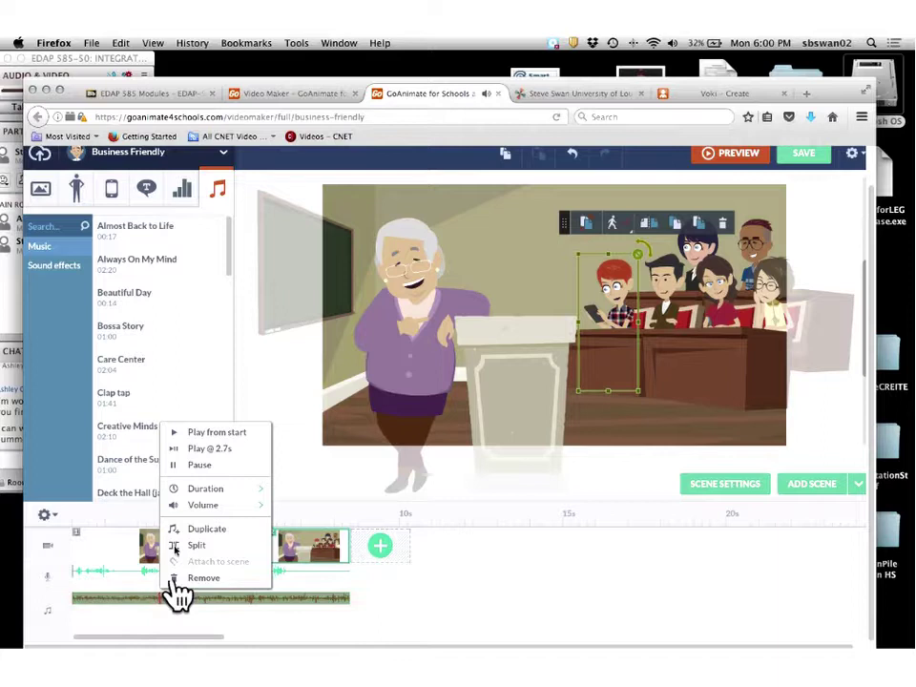
{"action": "mouse_move", "coordinate": [212, 507]}
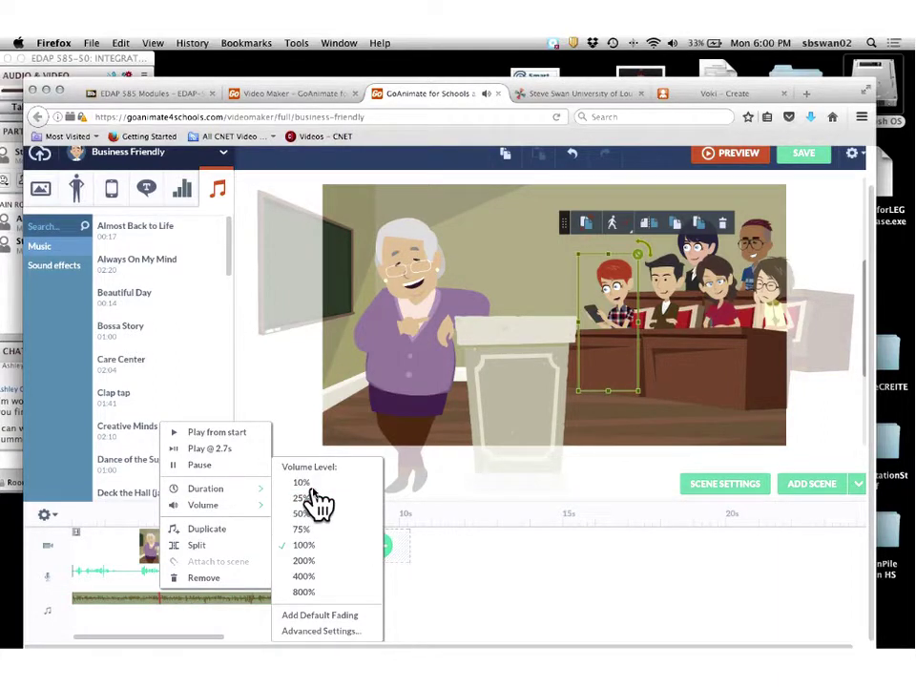
{"action": "left_click", "coordinate": [311, 488]}
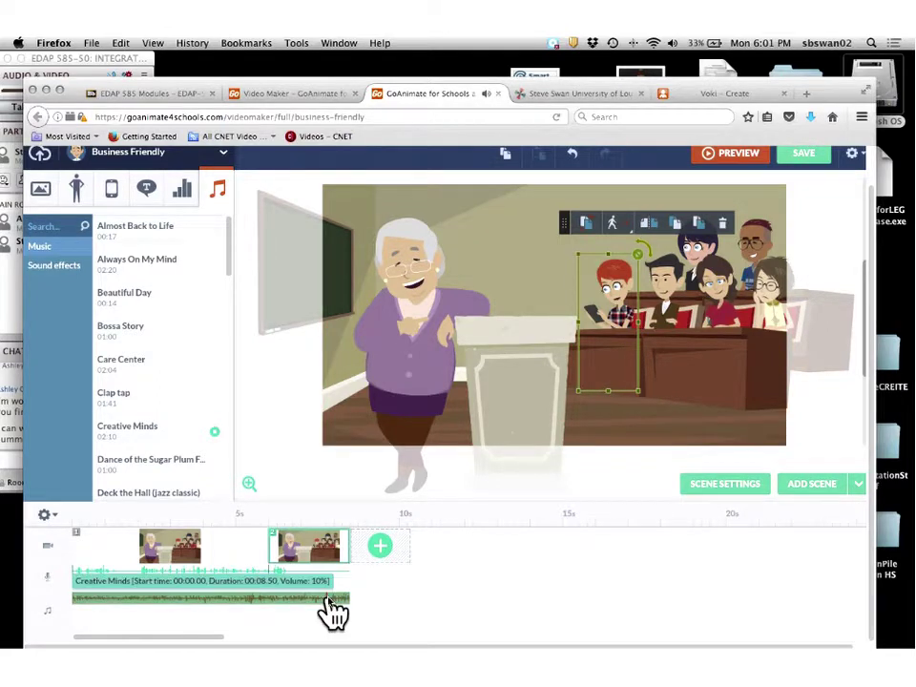
{"action": "scroll", "coordinate": [333, 610], "scroll_direction": "up", "scroll_amount": 2}
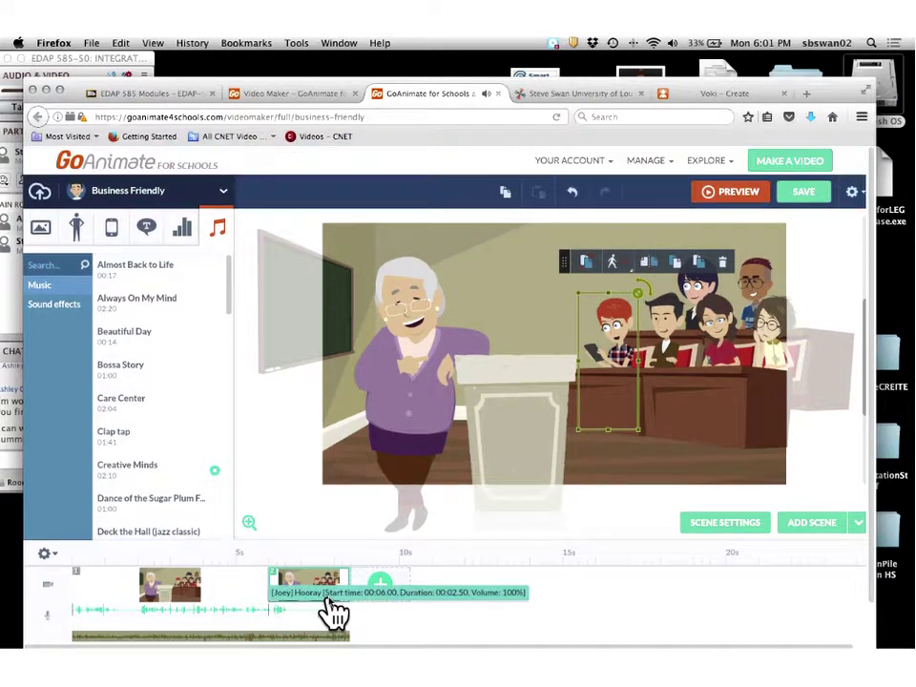
{"action": "scroll", "coordinate": [333, 614], "scroll_direction": "down", "scroll_amount": 2}
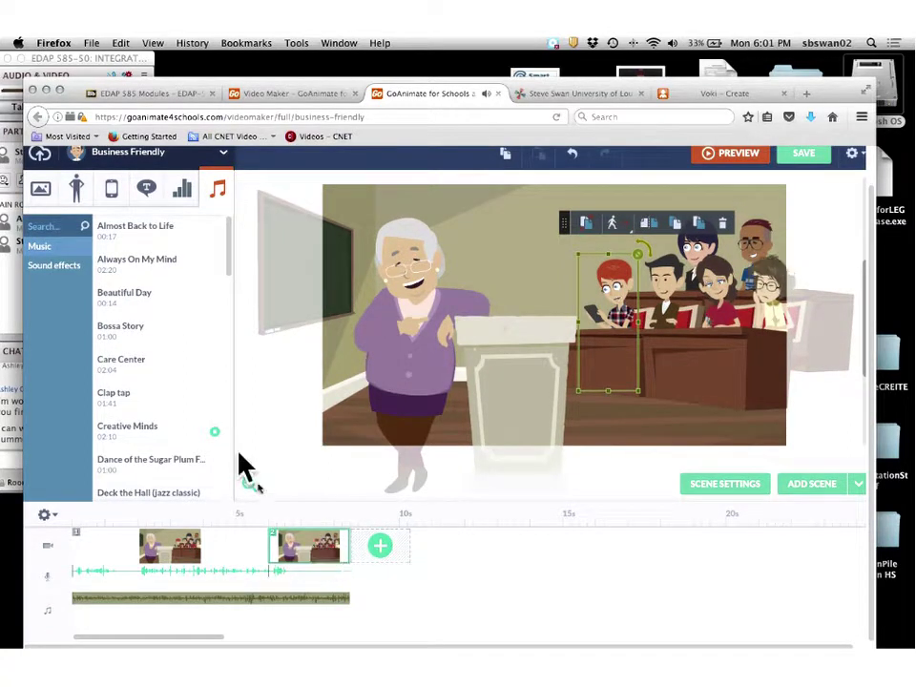
{"action": "left_click", "coordinate": [214, 434]}
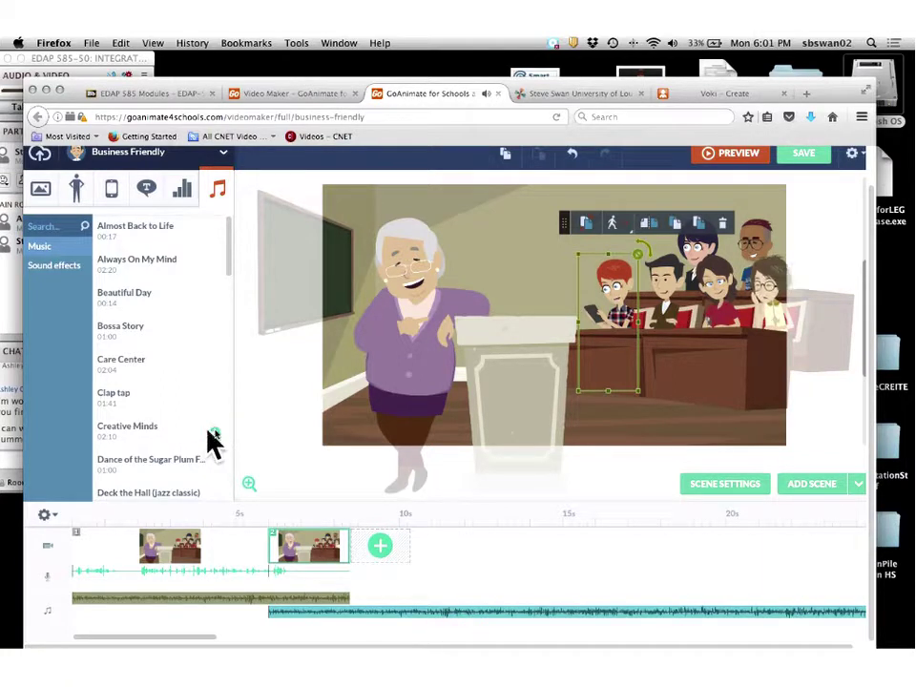
{"action": "right_click", "coordinate": [309, 615]}
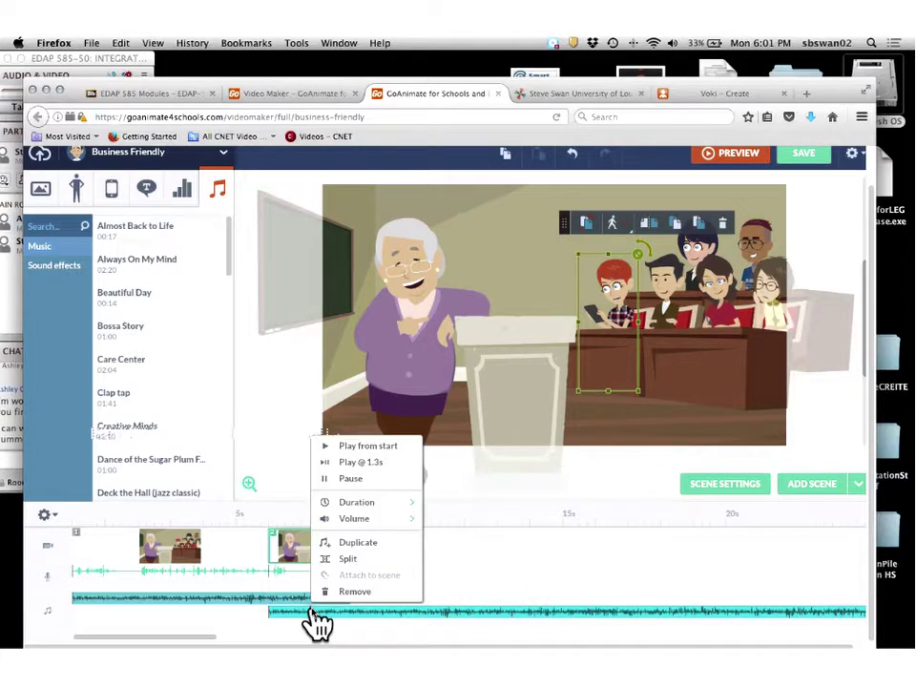
{"action": "left_click", "coordinate": [330, 591]}
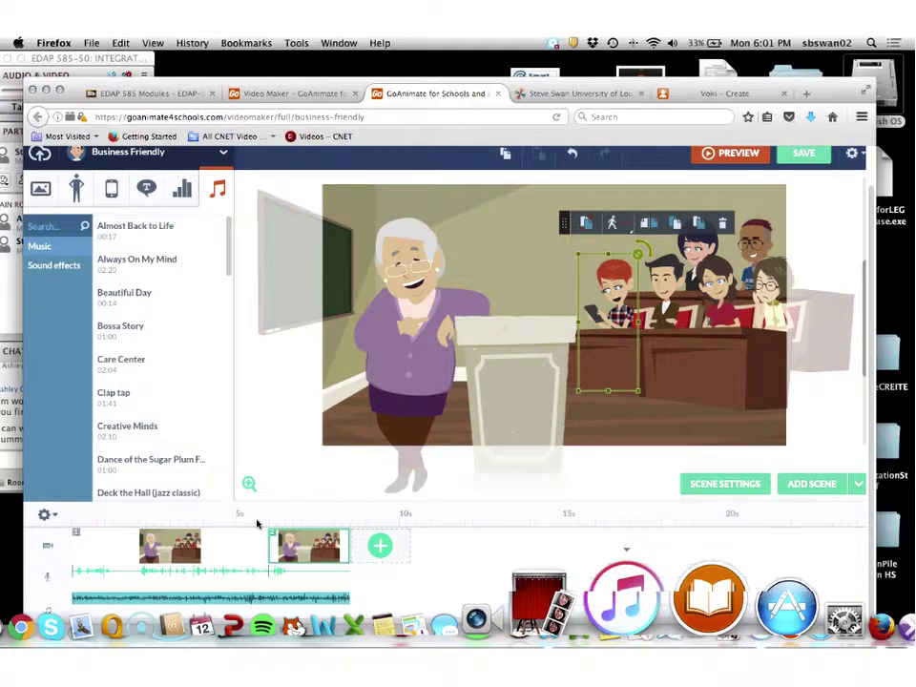
Switch to the Voki - Create tab and close it.
{"action": "left_click", "coordinate": [780, 94]}
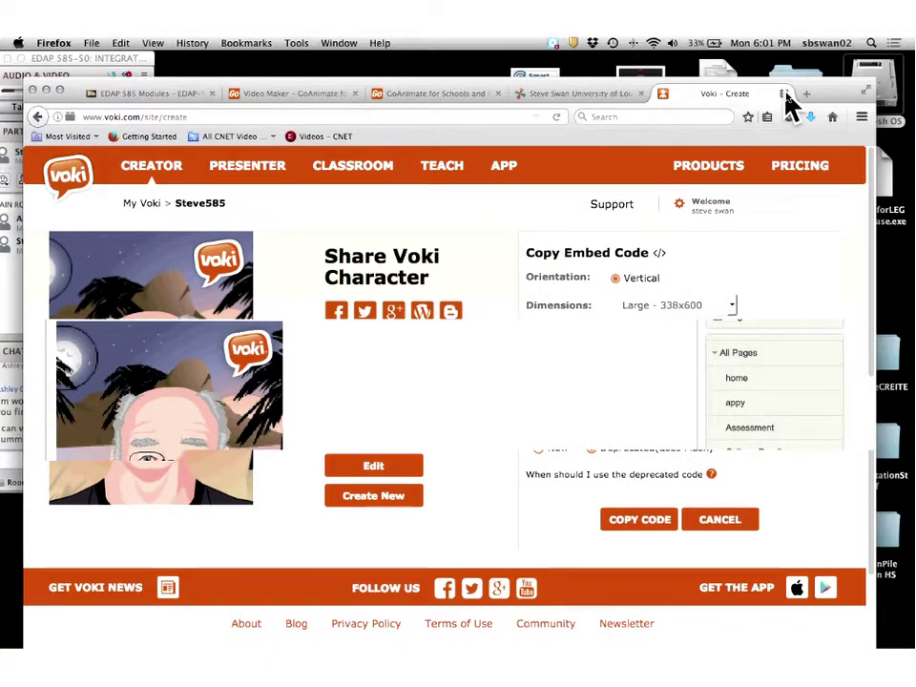
{"action": "left_click", "coordinate": [784, 94]}
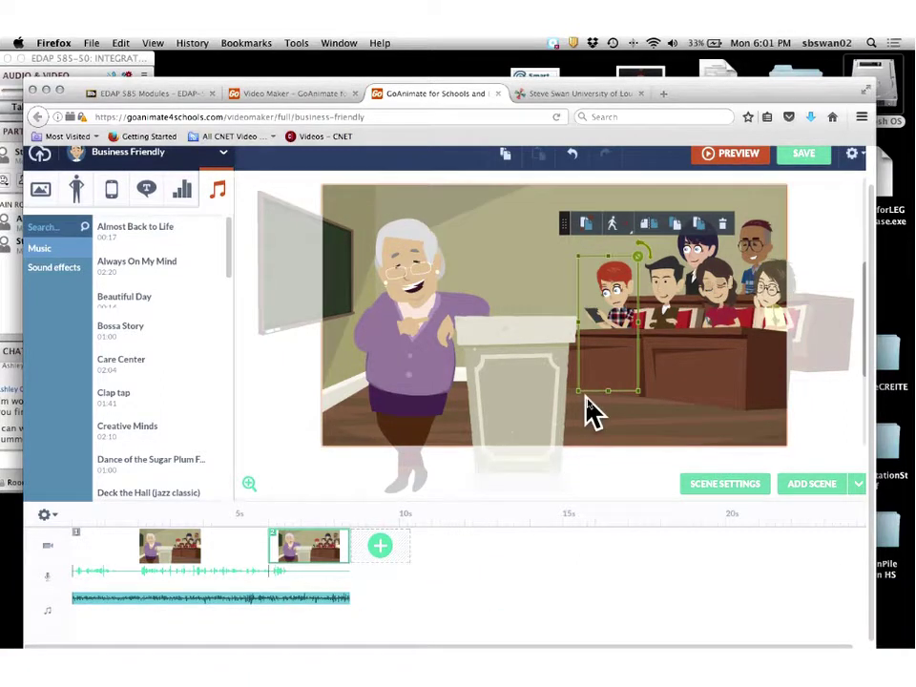
Preview the two-scene video, return to editing, and bring up the Save Your Video dialog.
{"action": "scroll", "coordinate": [587, 409], "scroll_direction": "up", "scroll_amount": 2}
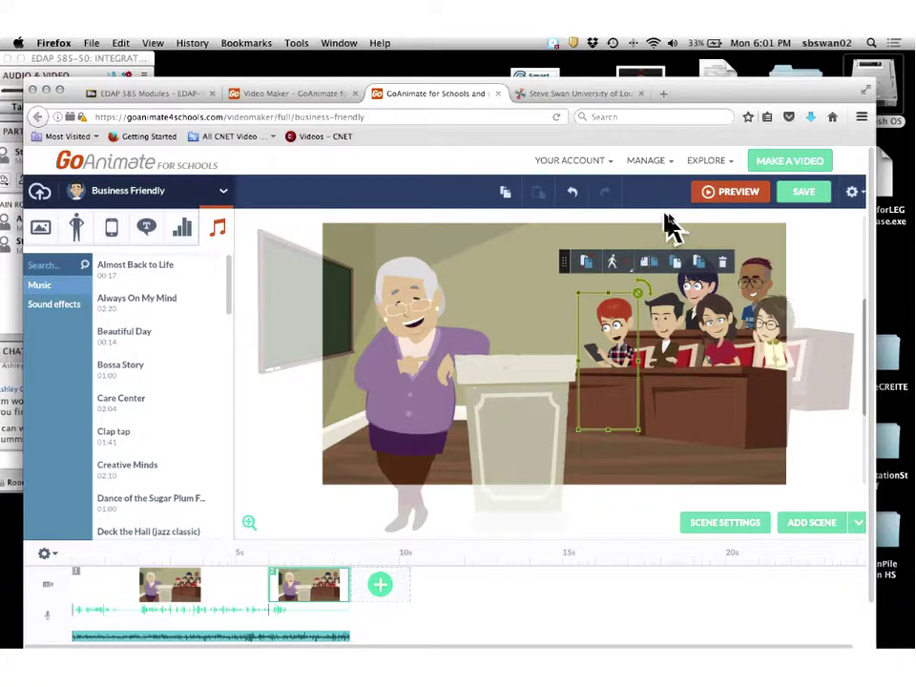
{"action": "left_click", "coordinate": [740, 196]}
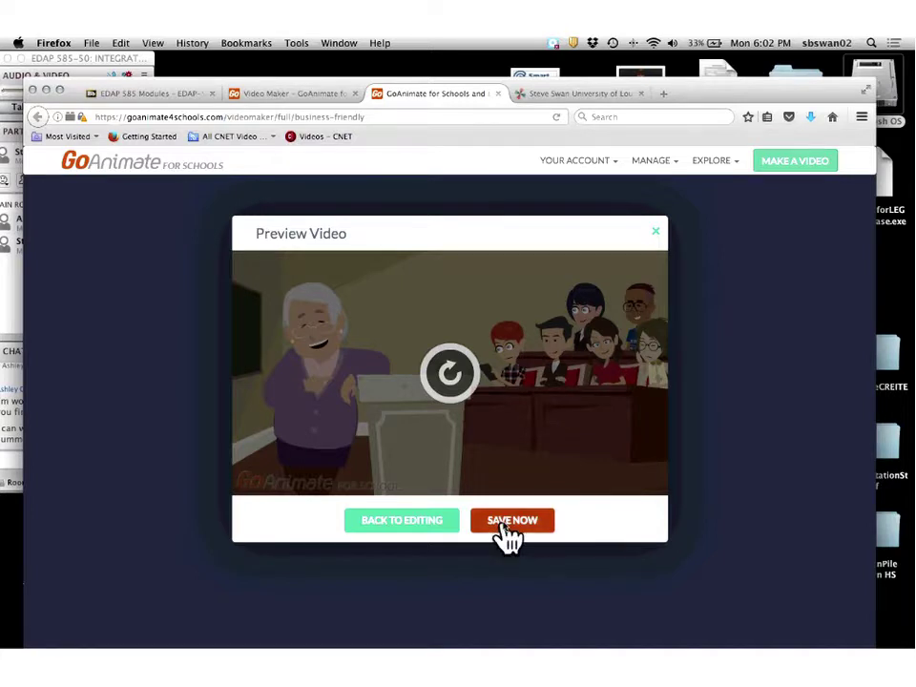
{"action": "left_click", "coordinate": [391, 521]}
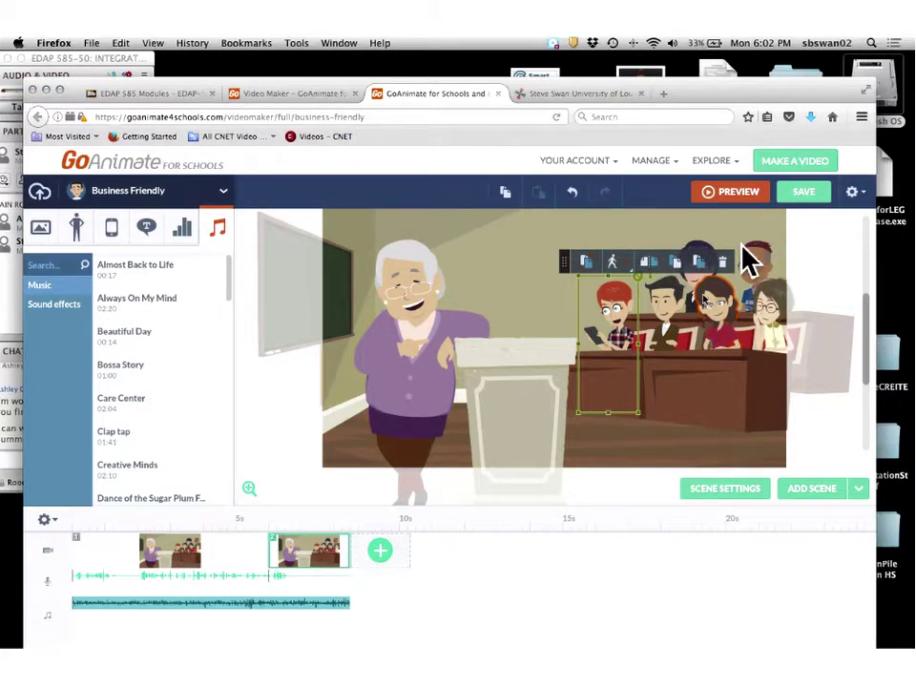
{"action": "left_click", "coordinate": [810, 203]}
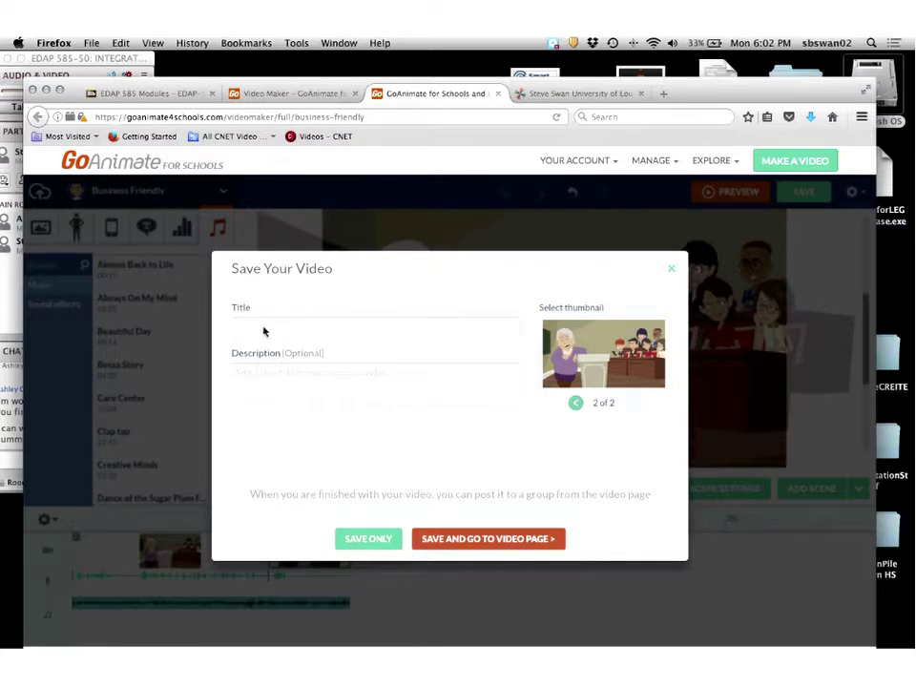
Title the video 'Steve gets real', save it, and go to its video page.
{"action": "left_click", "coordinate": [265, 331]}
{"action": "type", "text": "Steve gets real"}
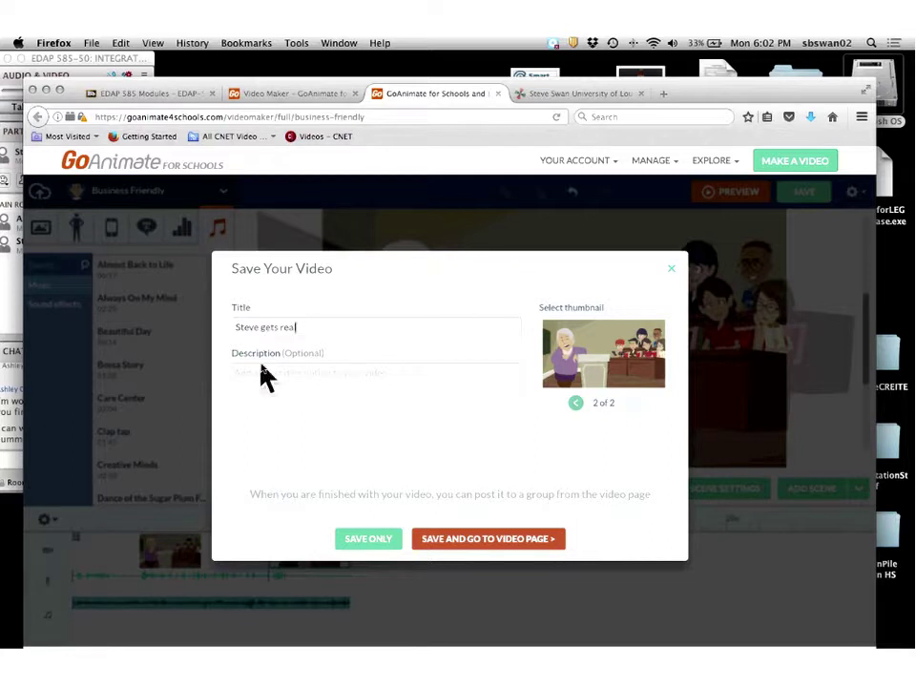
{"action": "left_click", "coordinate": [349, 543]}
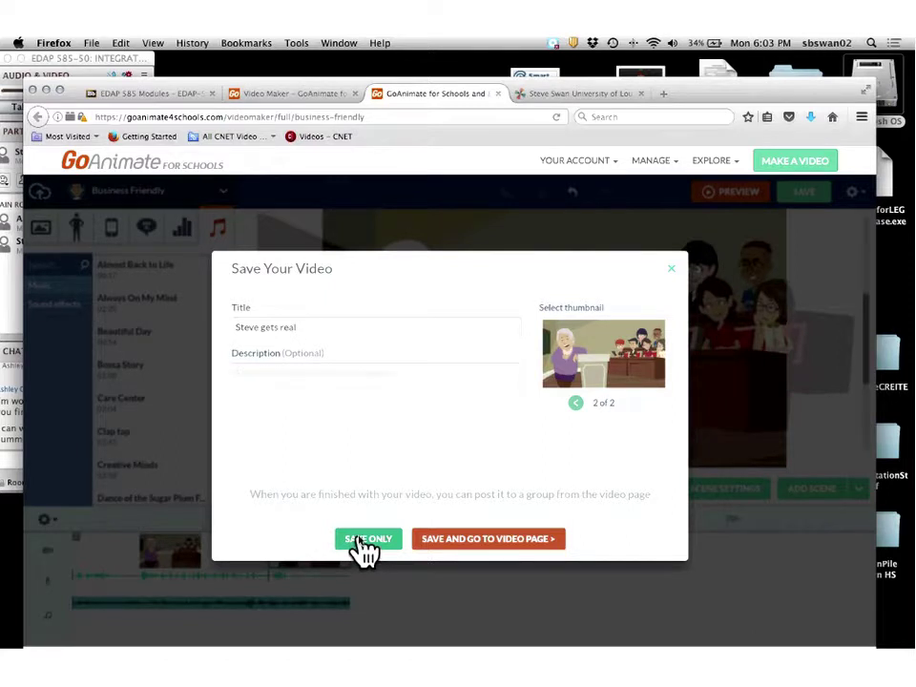
{"action": "left_click", "coordinate": [462, 542]}
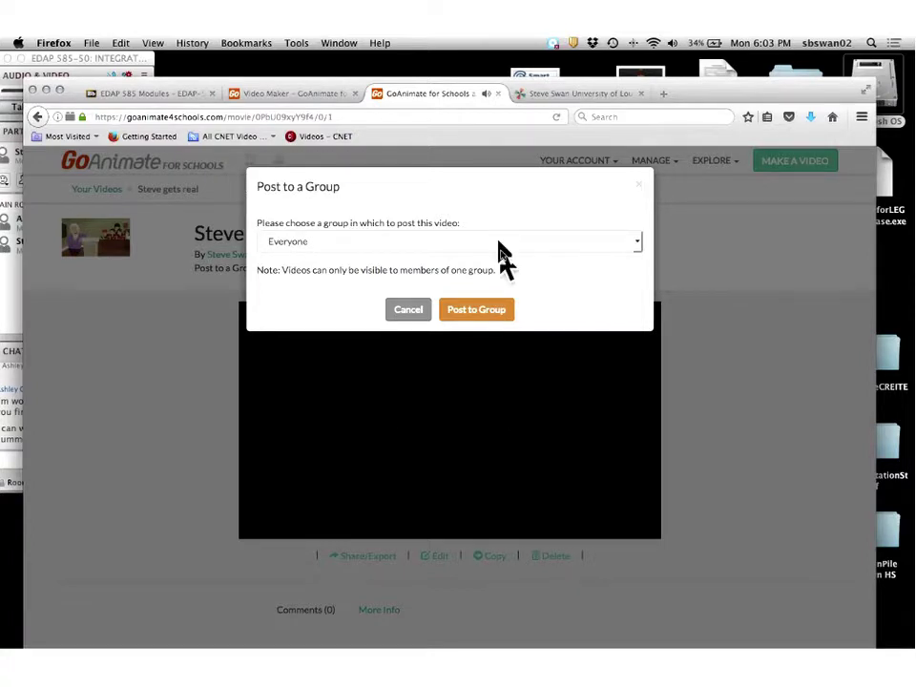
Move the Collaborate window aside, then post the video to the Everyone group.
{"action": "left_click", "coordinate": [77, 59]}
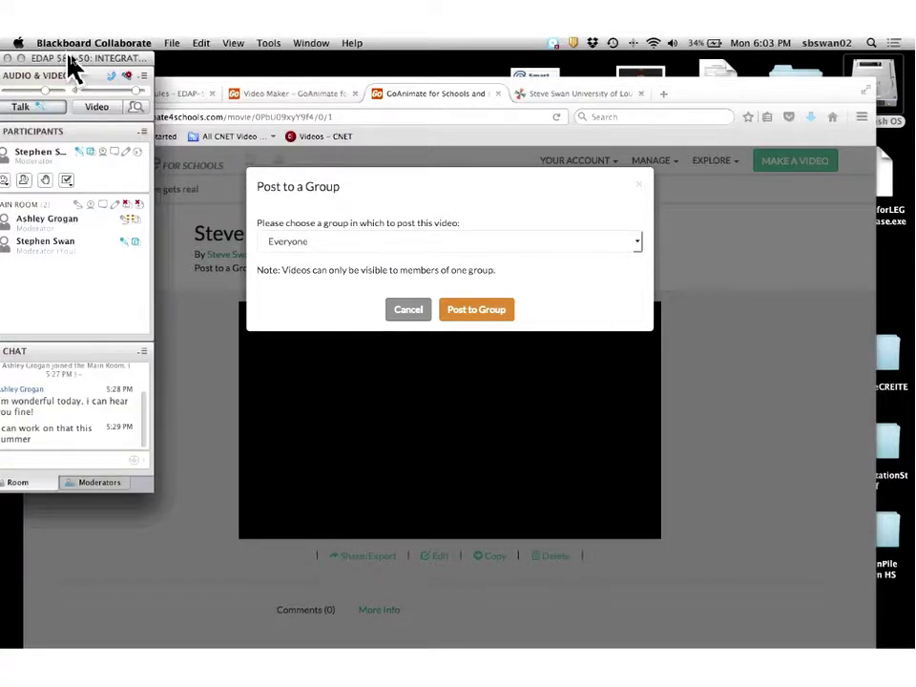
{"action": "left_click_drag", "start_coordinate": [68, 59], "coordinate": [136, 124]}
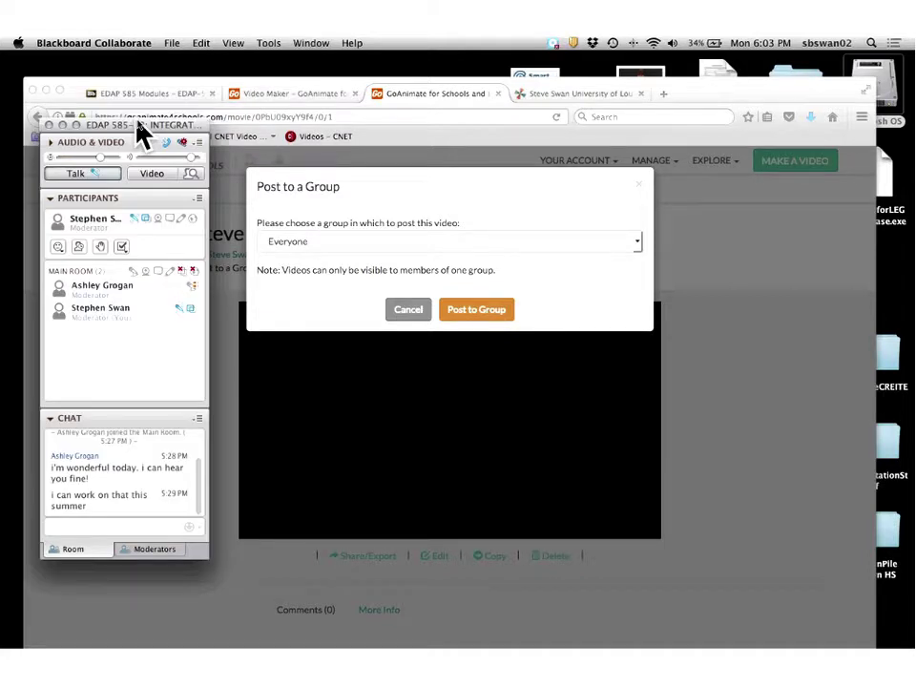
{"action": "left_click", "coordinate": [327, 384]}
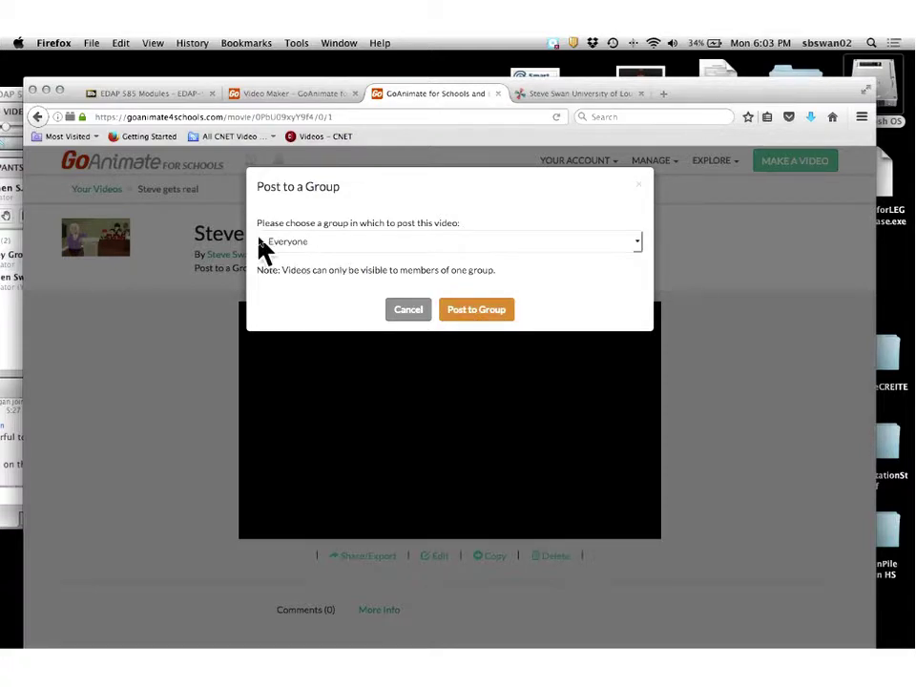
{"action": "left_click", "coordinate": [477, 315]}
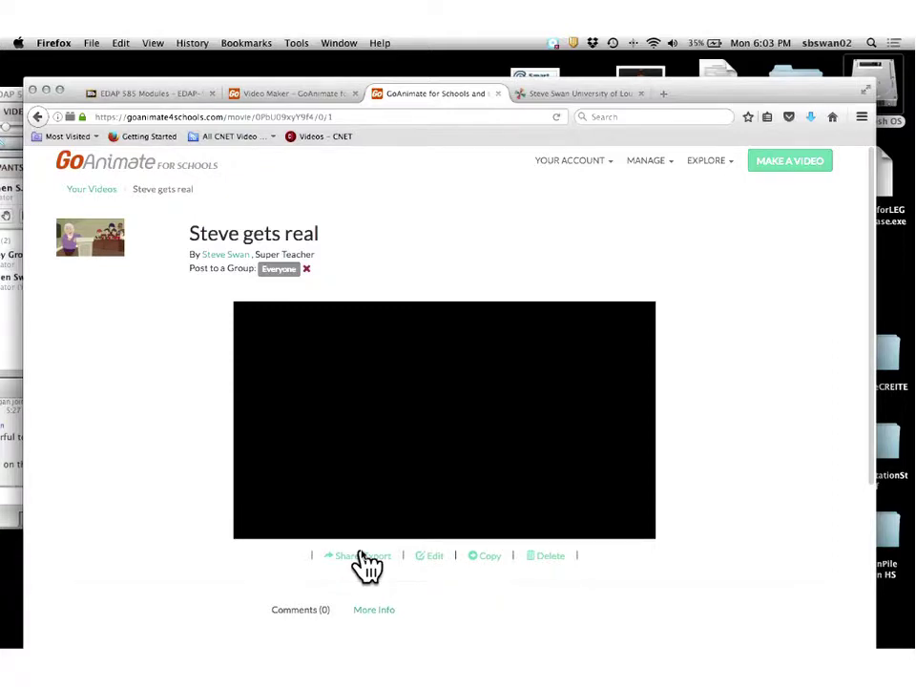
Copy the video's embed code from the Share/Export dialog, then close the dialog.
{"action": "left_click", "coordinate": [361, 556]}
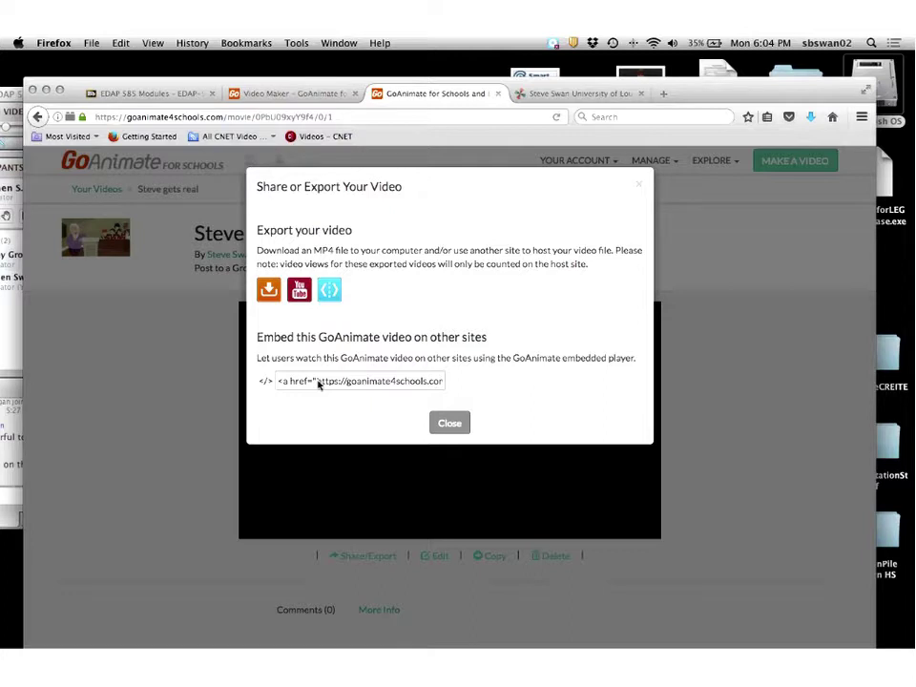
{"action": "left_click", "coordinate": [319, 382]}
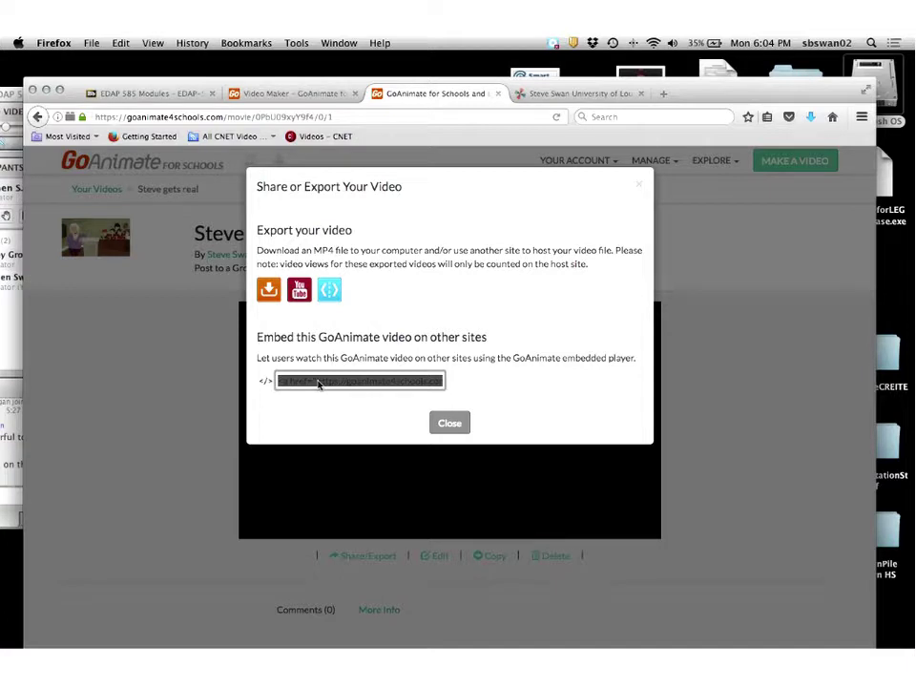
{"action": "right_click", "coordinate": [319, 383]}
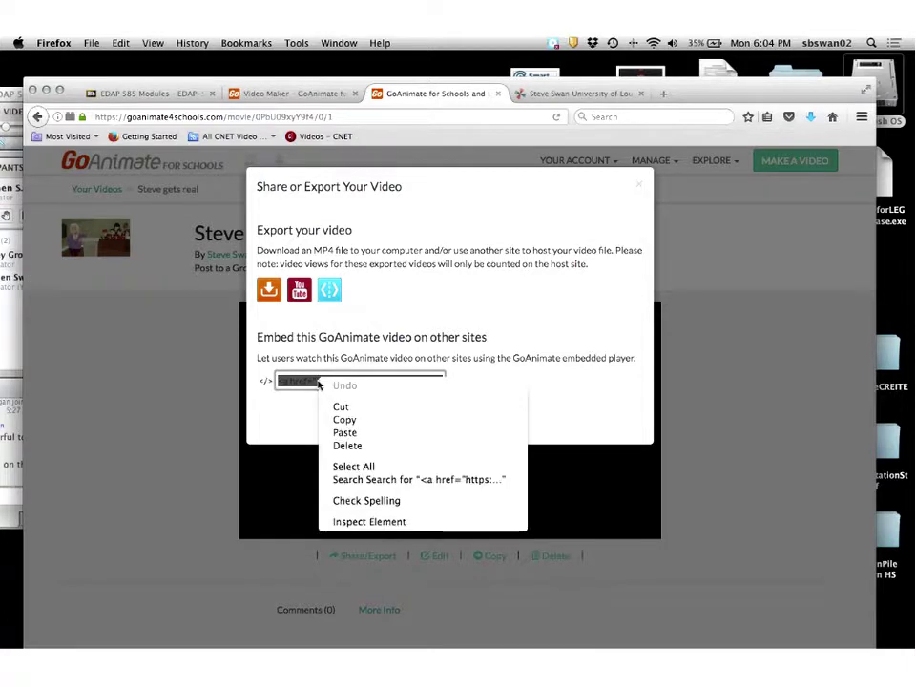
{"action": "left_click", "coordinate": [346, 420]}
{"action": "left_click", "coordinate": [459, 425]}
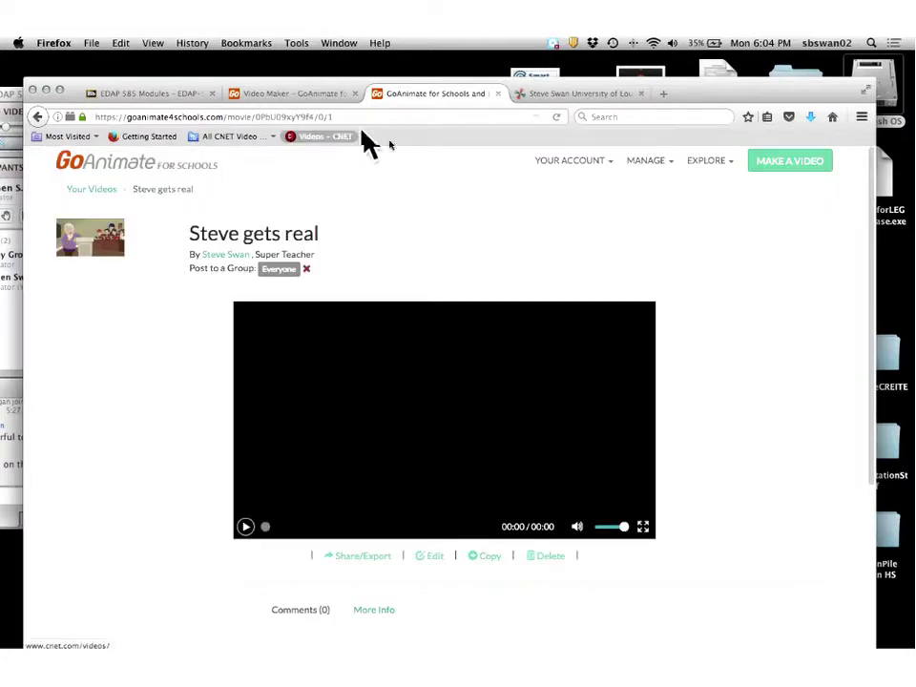
On the wiki home page, add a new line below the Voki.
{"action": "left_click", "coordinate": [567, 96]}
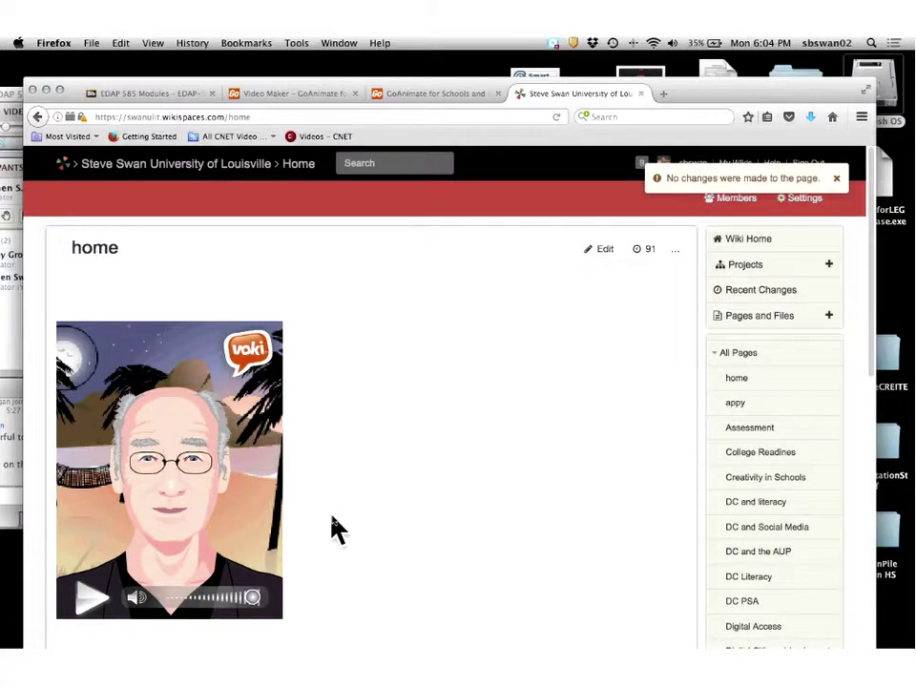
{"action": "scroll", "coordinate": [336, 529], "scroll_direction": "down", "scroll_amount": 2}
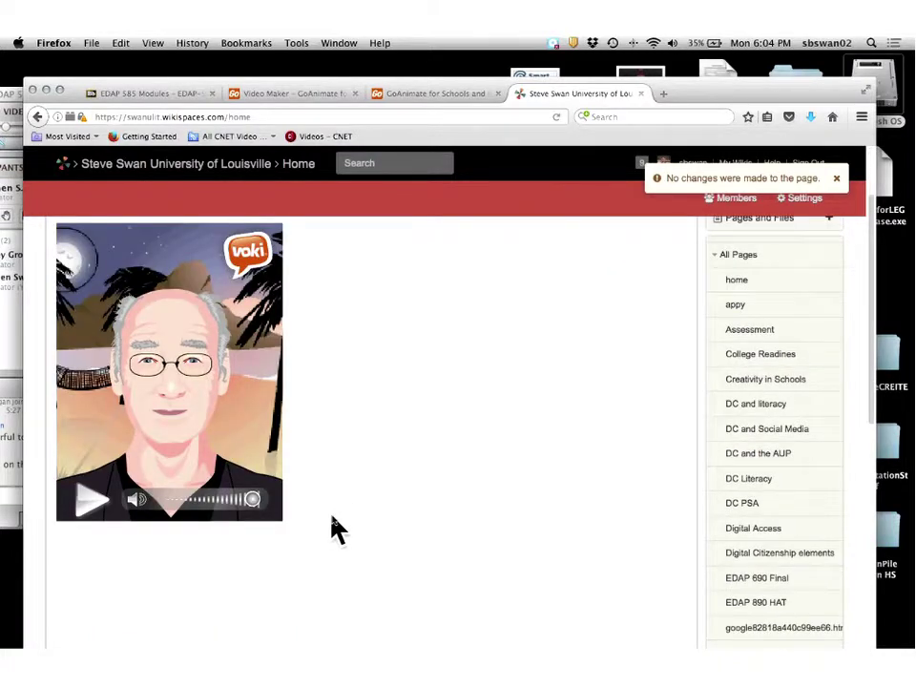
{"action": "scroll", "coordinate": [332, 519], "scroll_direction": "down", "scroll_amount": 1}
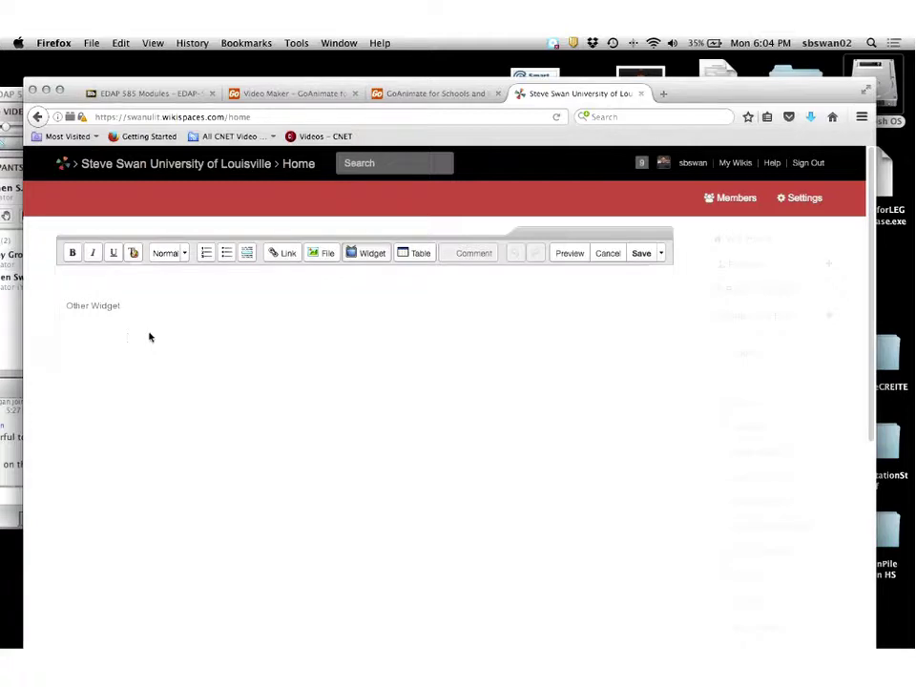
{"action": "key", "text": "Return"}
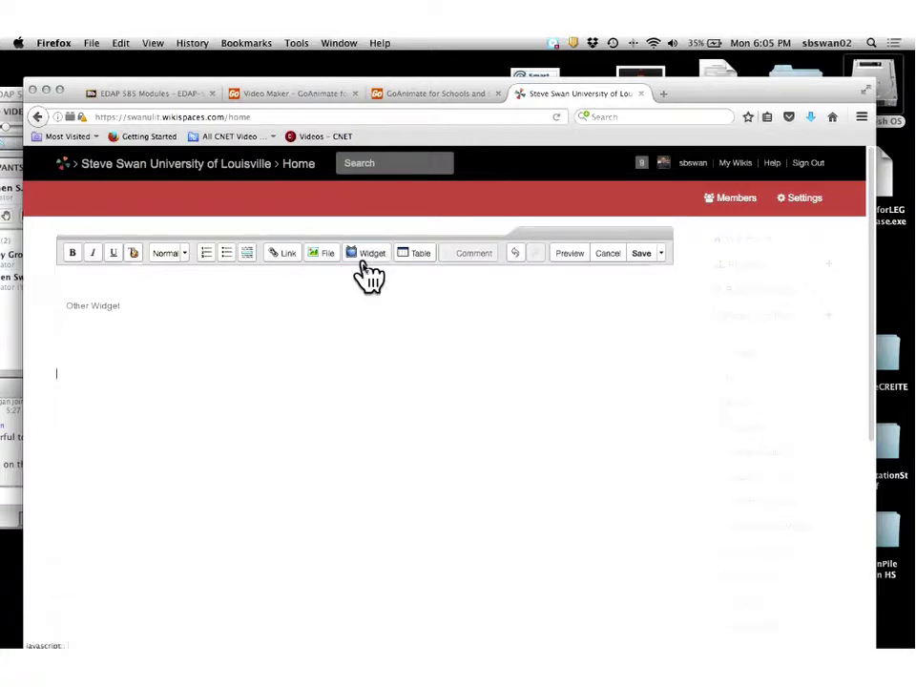
Insert an Other HTML widget holding the pasted GoAnimate embed code and save the page.
{"action": "left_click", "coordinate": [363, 266]}
{"action": "left_click", "coordinate": [276, 625]}
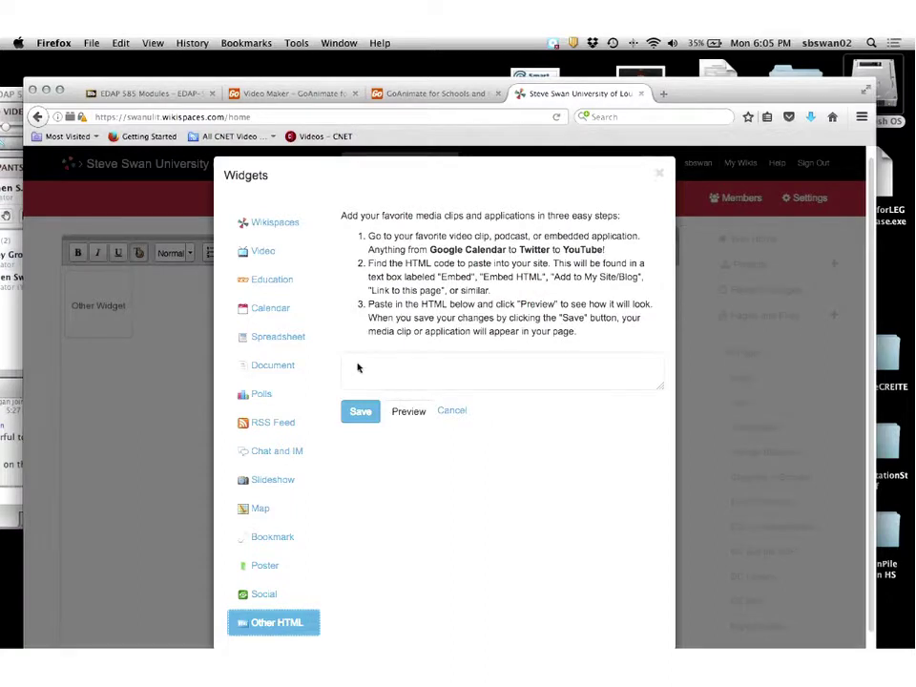
{"action": "right_click", "coordinate": [358, 367]}
{"action": "left_click", "coordinate": [383, 416]}
{"action": "left_click", "coordinate": [362, 416]}
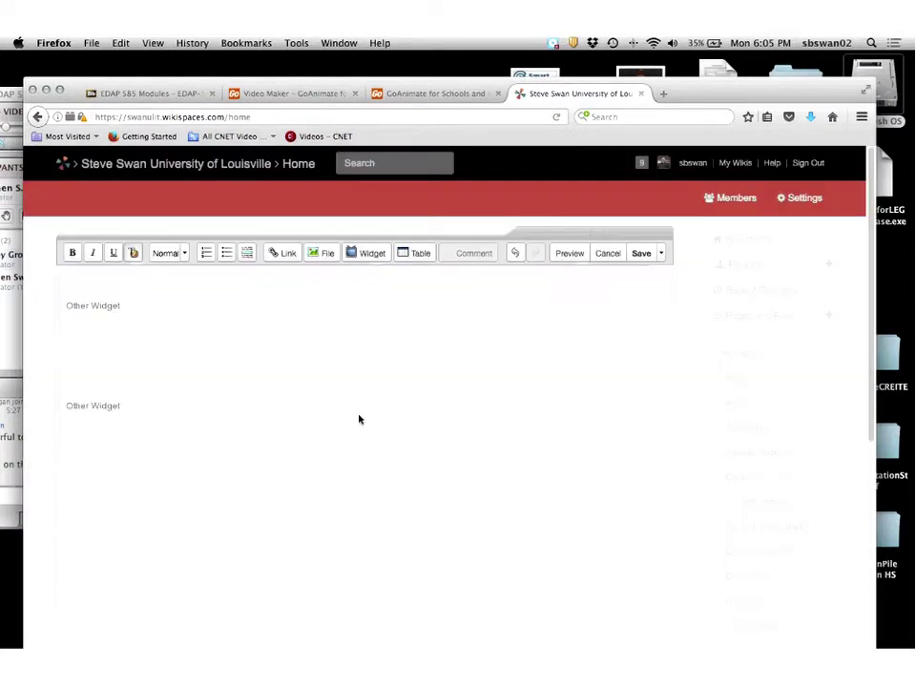
{"action": "left_click", "coordinate": [642, 256]}
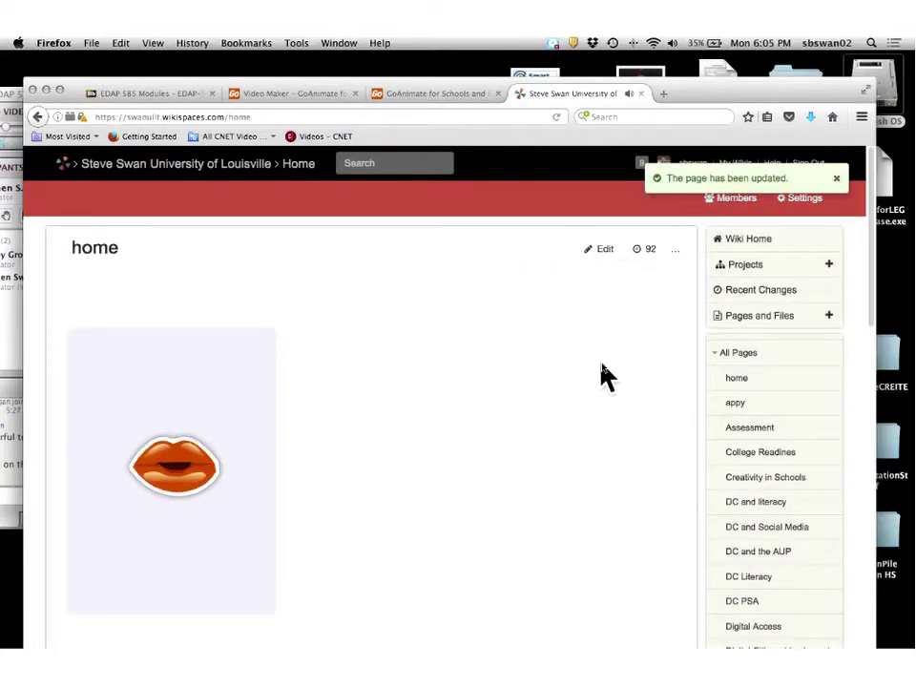
Scroll down to the embedded 'Steve gets real' video and play it.
{"action": "scroll", "coordinate": [603, 372], "scroll_direction": "down", "scroll_amount": 5}
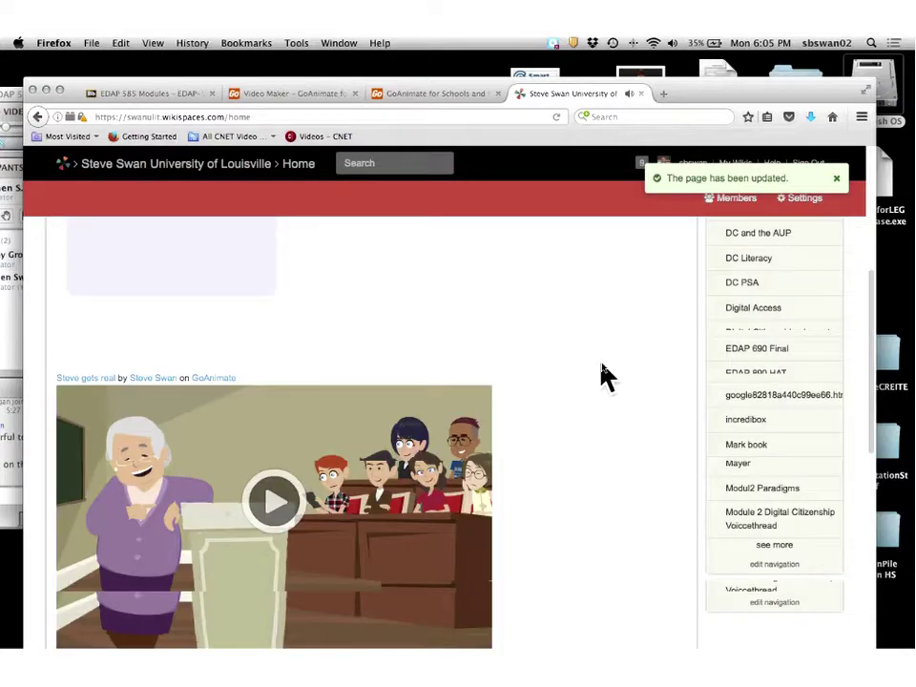
{"action": "scroll", "coordinate": [602, 372], "scroll_direction": "down", "scroll_amount": 2}
{"action": "scroll", "coordinate": [603, 375], "scroll_direction": "up", "scroll_amount": 7}
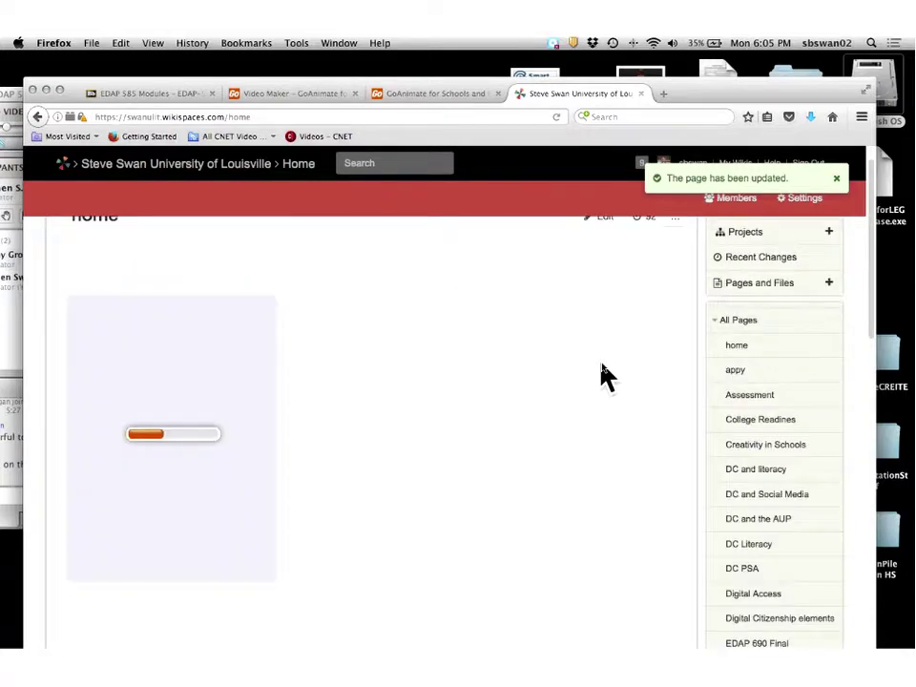
{"action": "scroll", "coordinate": [603, 375], "scroll_direction": "down", "scroll_amount": 6}
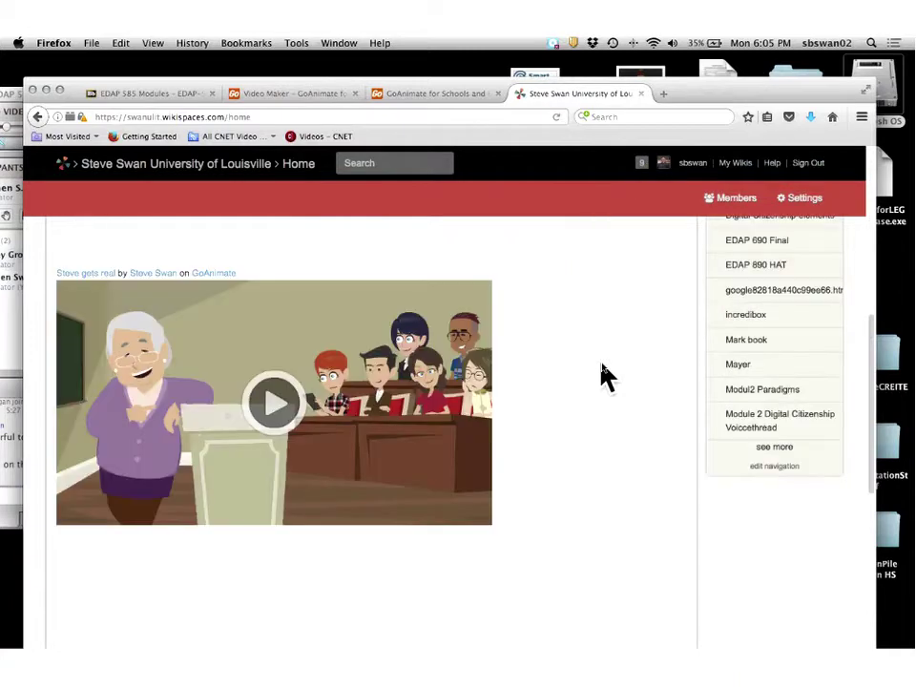
{"action": "left_click", "coordinate": [277, 401]}
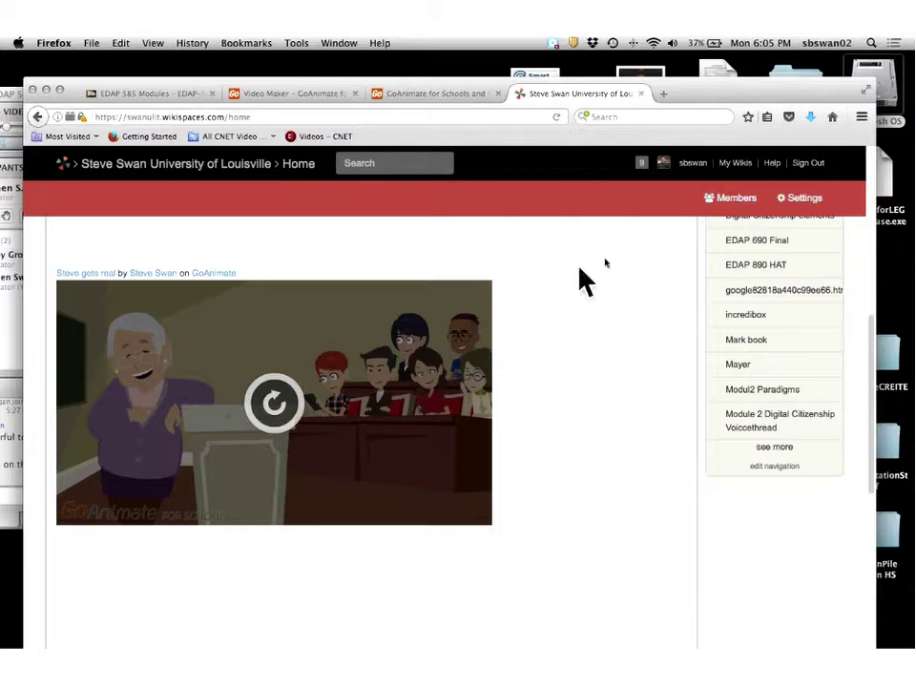
Switch to the EDAP 585 Modules page and scroll through it.
{"action": "left_click", "coordinate": [140, 97]}
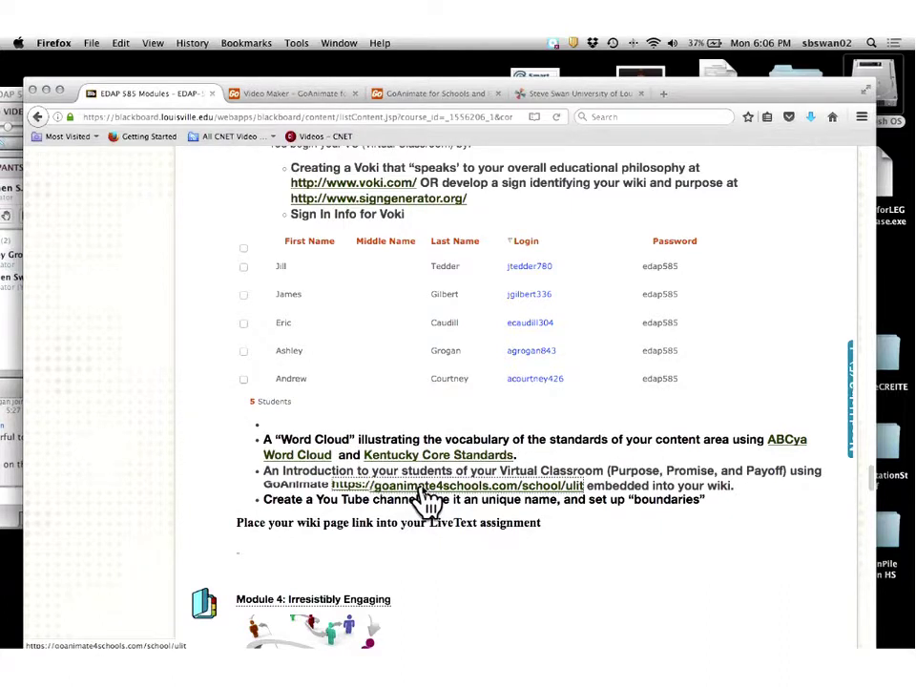
{"action": "scroll", "coordinate": [426, 498], "scroll_direction": "up", "scroll_amount": 5}
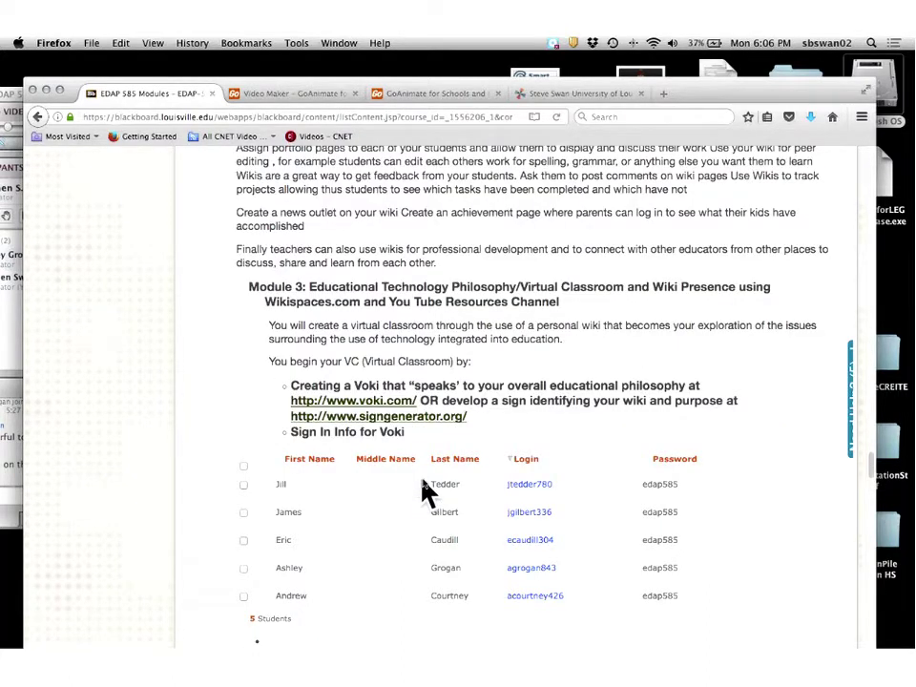
{"action": "scroll", "coordinate": [427, 490], "scroll_direction": "down", "scroll_amount": 2}
{"action": "scroll", "coordinate": [427, 490], "scroll_direction": "down", "scroll_amount": 2}
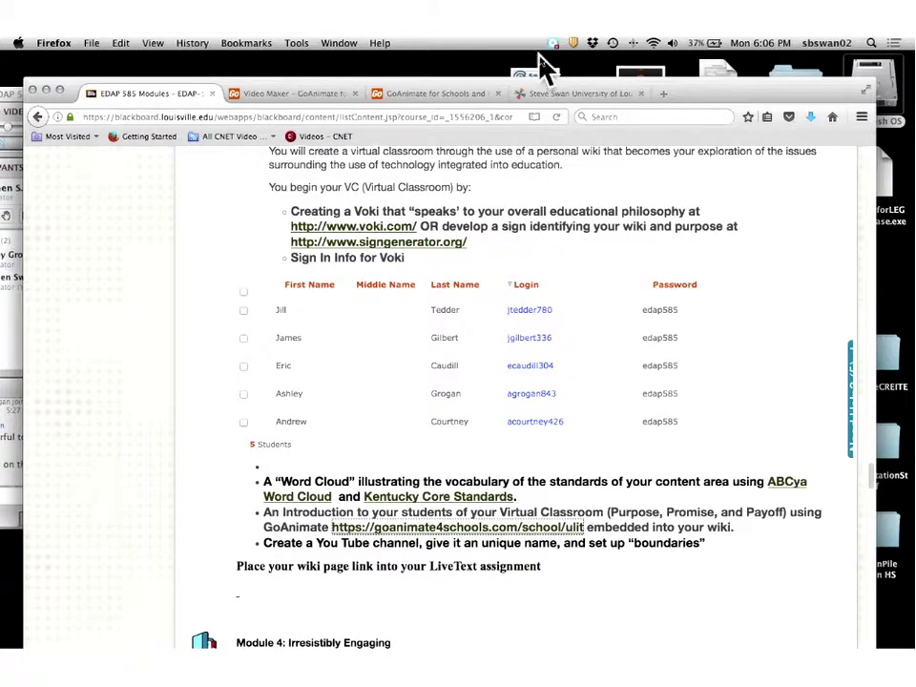
Check the wiki home page, return to Modules, and bring the Collaborate window forward.
{"action": "left_click", "coordinate": [532, 95]}
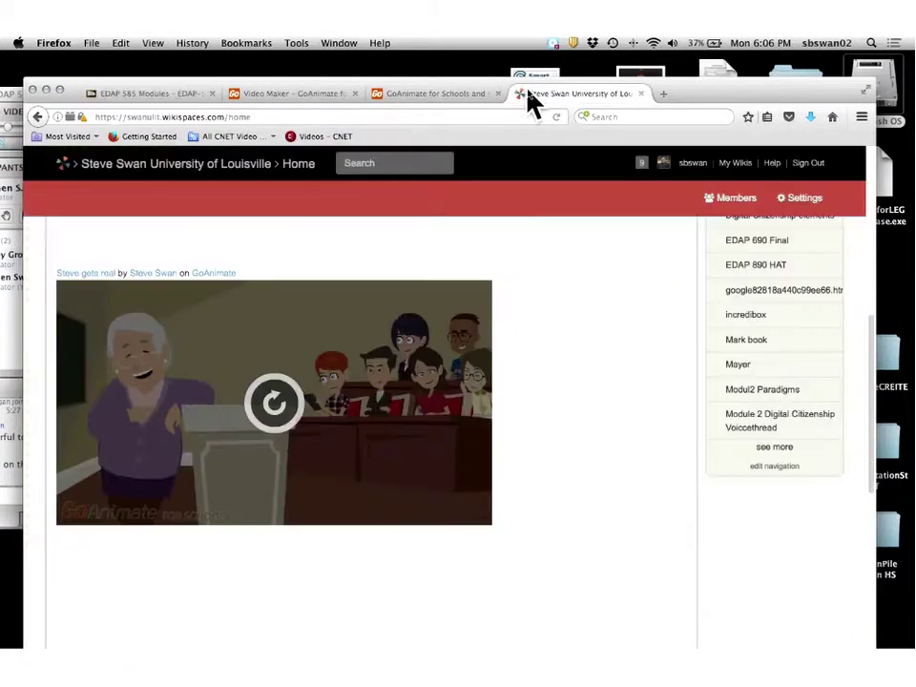
{"action": "scroll", "coordinate": [335, 307], "scroll_direction": "up", "scroll_amount": 4}
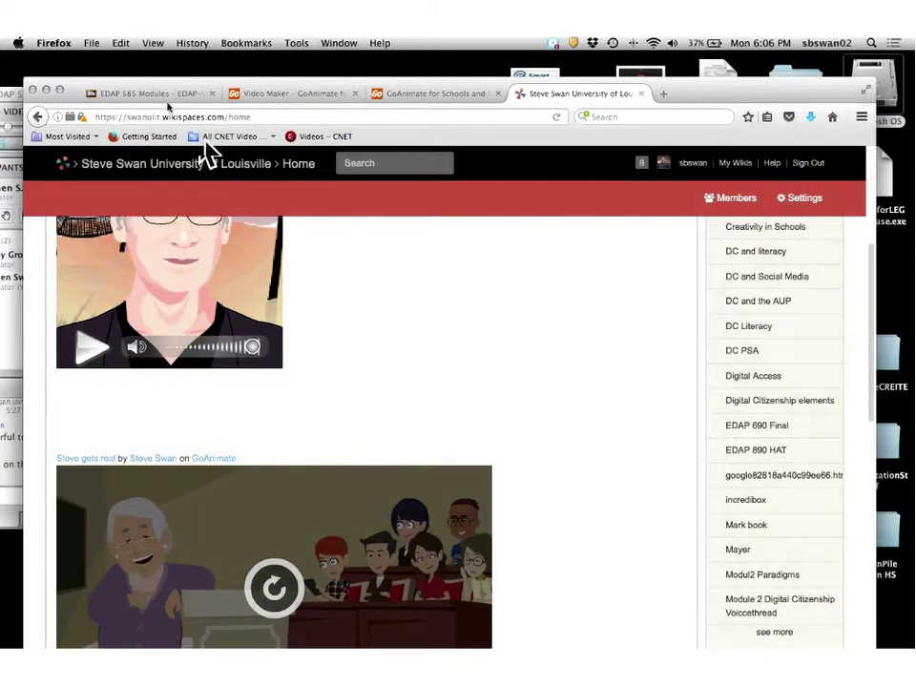
{"action": "left_click", "coordinate": [161, 94]}
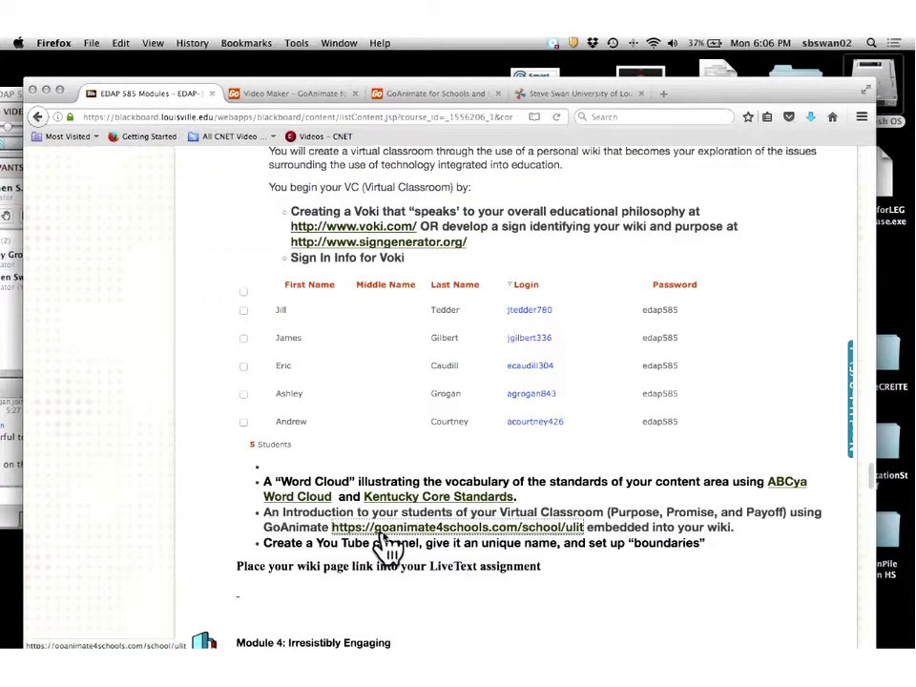
{"action": "scroll", "coordinate": [351, 245], "scroll_direction": "down", "scroll_amount": 1}
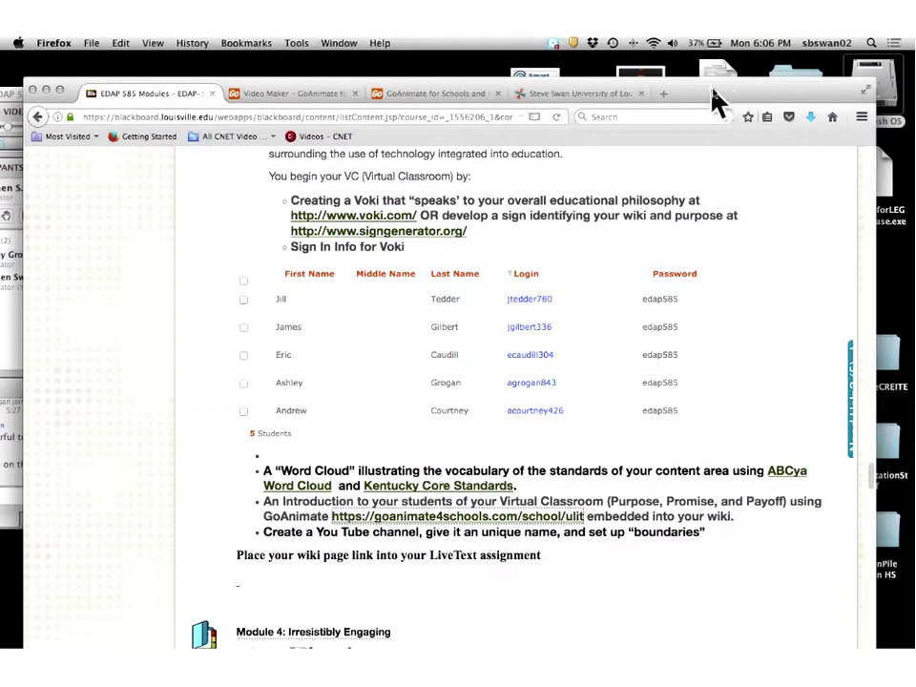
{"action": "left_click", "coordinate": [4, 311]}
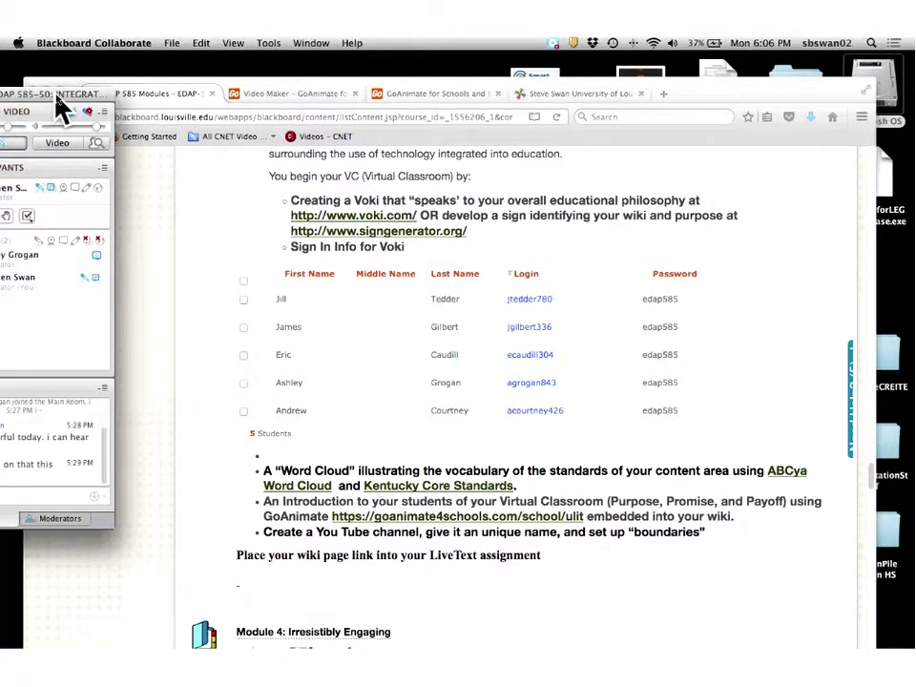
Move the Collaborate panel off the edge and slide Firefox right to show the chat.
{"action": "left_click_drag", "start_coordinate": [56, 96], "coordinate": [148, 122]}
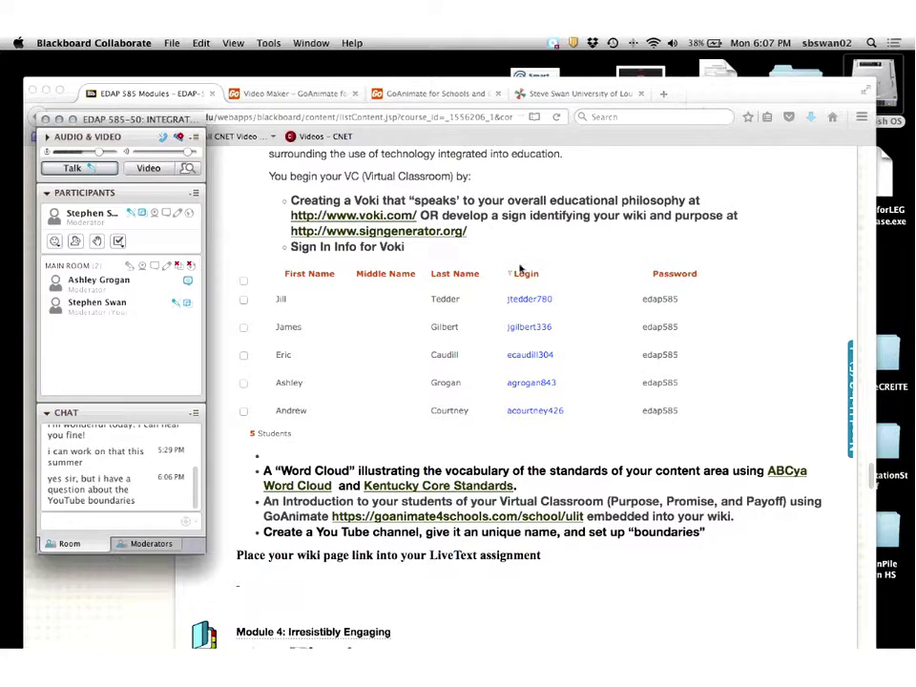
{"action": "left_click", "coordinate": [422, 415]}
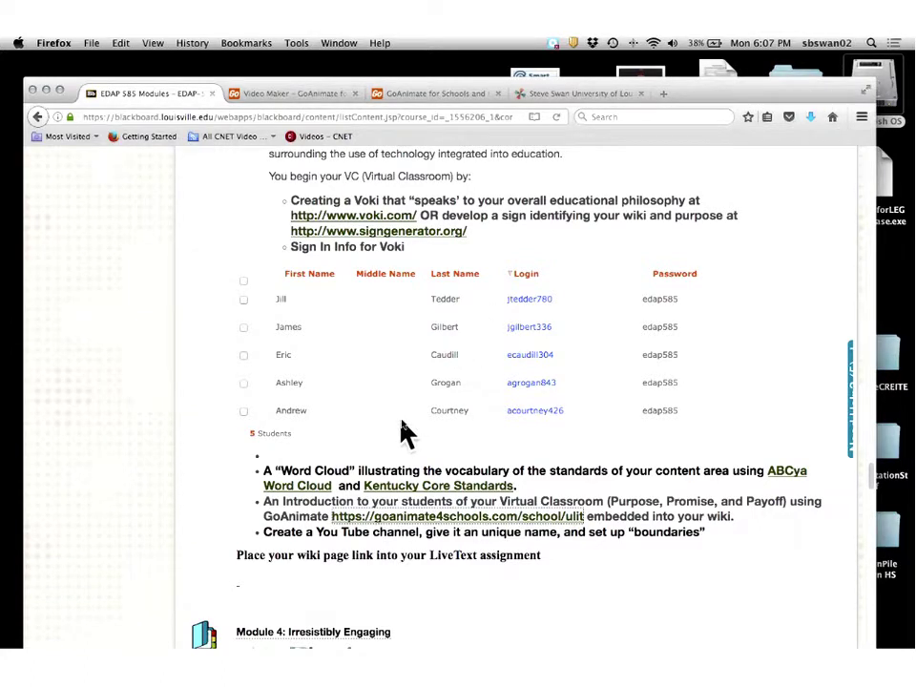
{"action": "scroll", "coordinate": [400, 429], "scroll_direction": "up", "scroll_amount": 1}
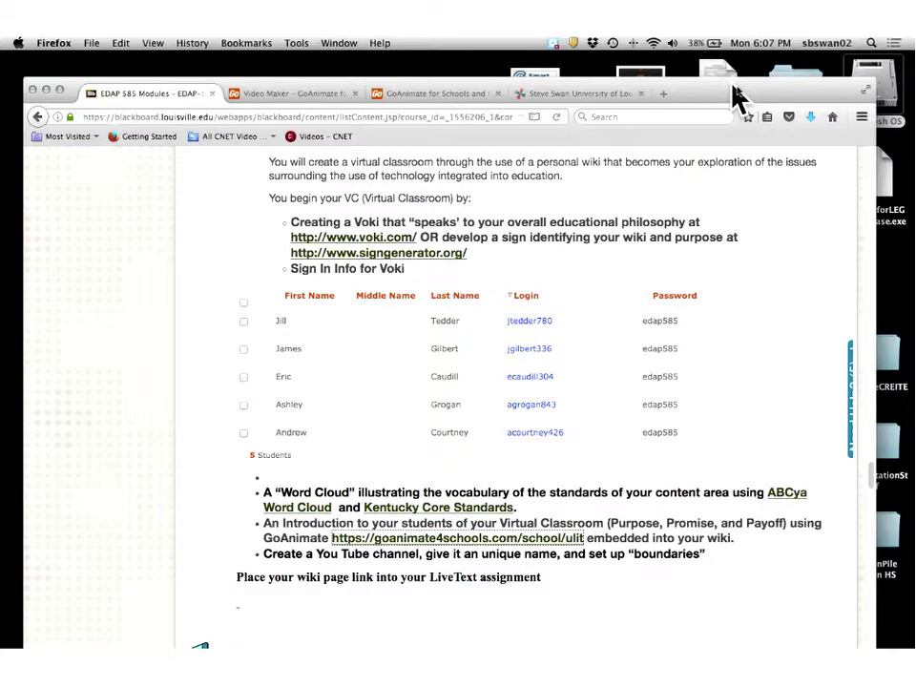
{"action": "left_click_drag", "start_coordinate": [739, 96], "coordinate": [911, 105]}
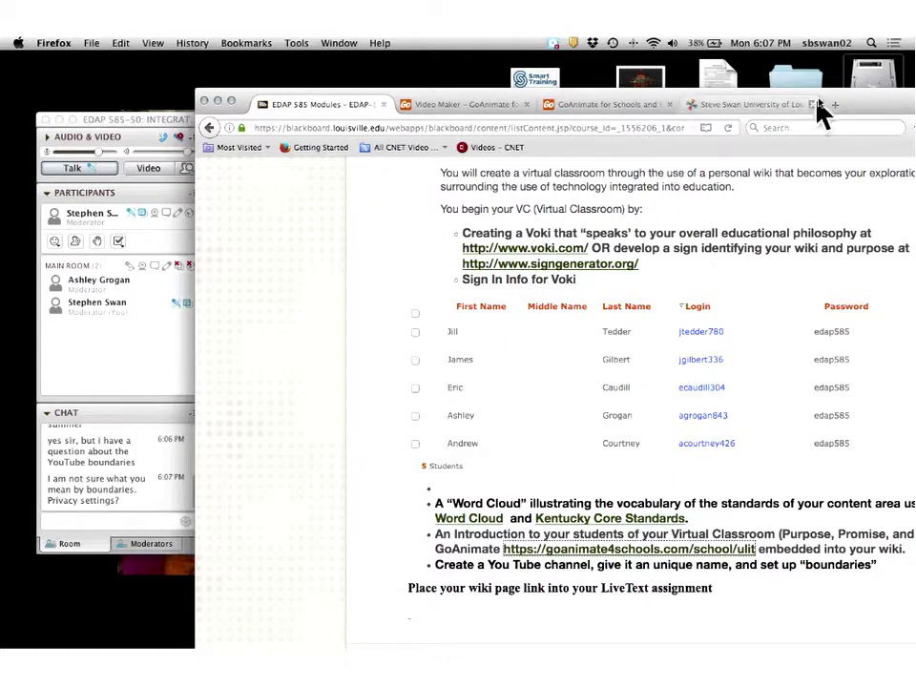
Drag the Firefox window left and up to cover the Collaborate panel.
{"action": "left_click_drag", "start_coordinate": [826, 103], "coordinate": [703, 68]}
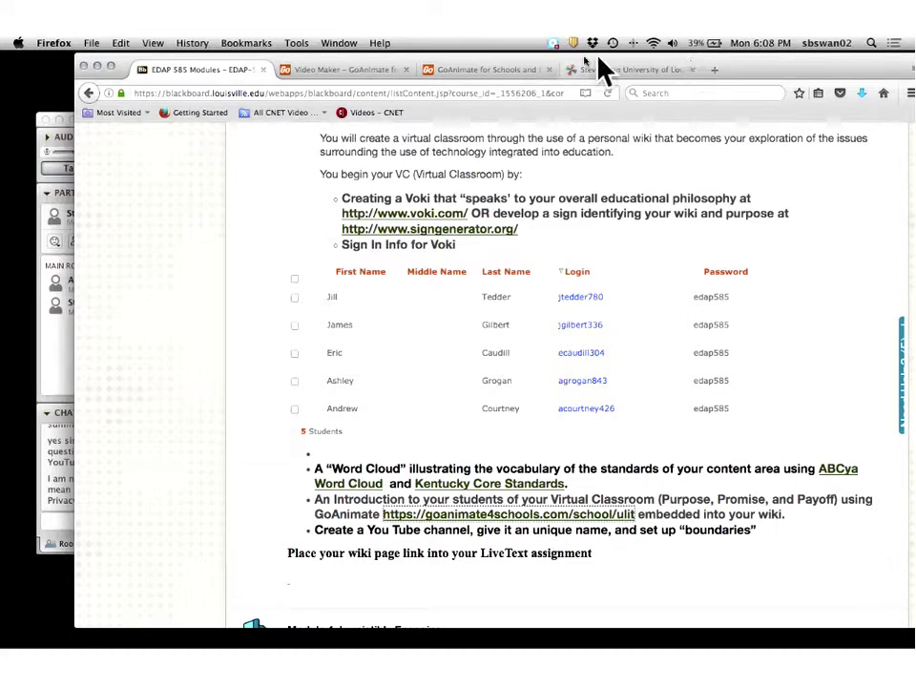
Close the GoAnimate video and Video Maker tabs, then open a blank new tab.
{"action": "left_click", "coordinate": [482, 81]}
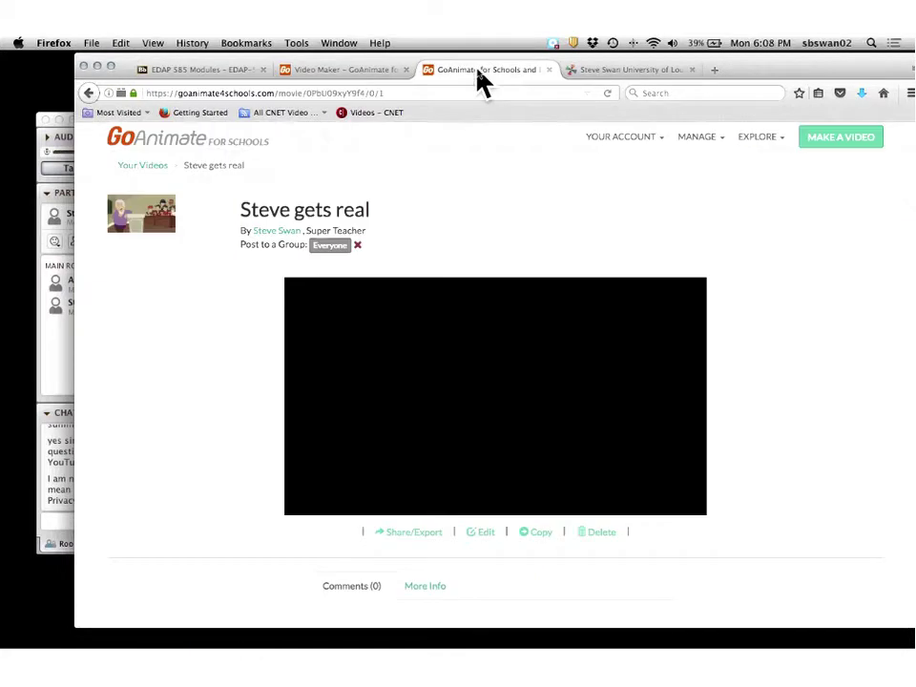
{"action": "left_click", "coordinate": [550, 70]}
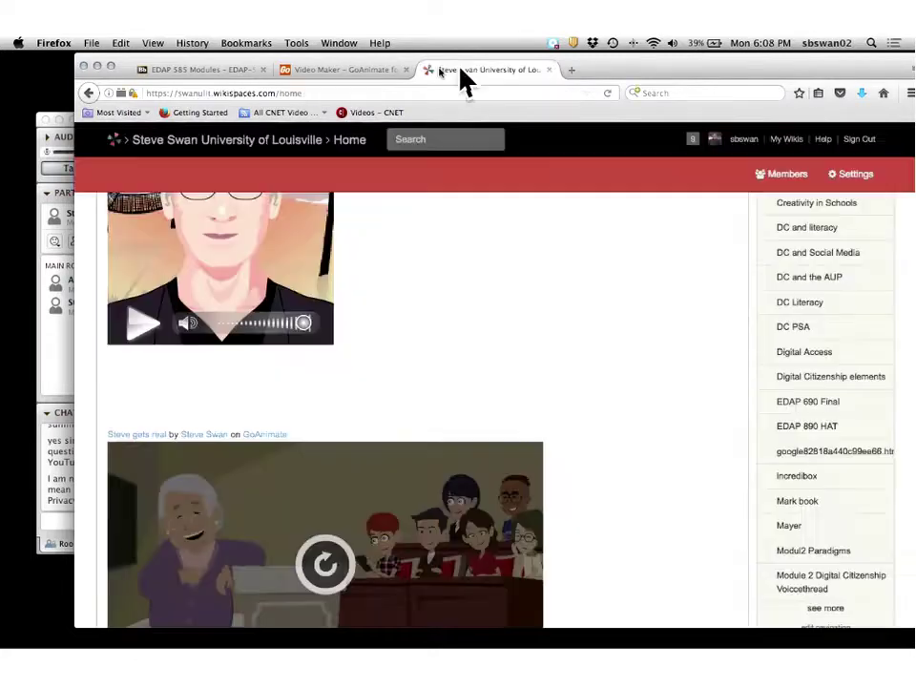
{"action": "left_click", "coordinate": [379, 76]}
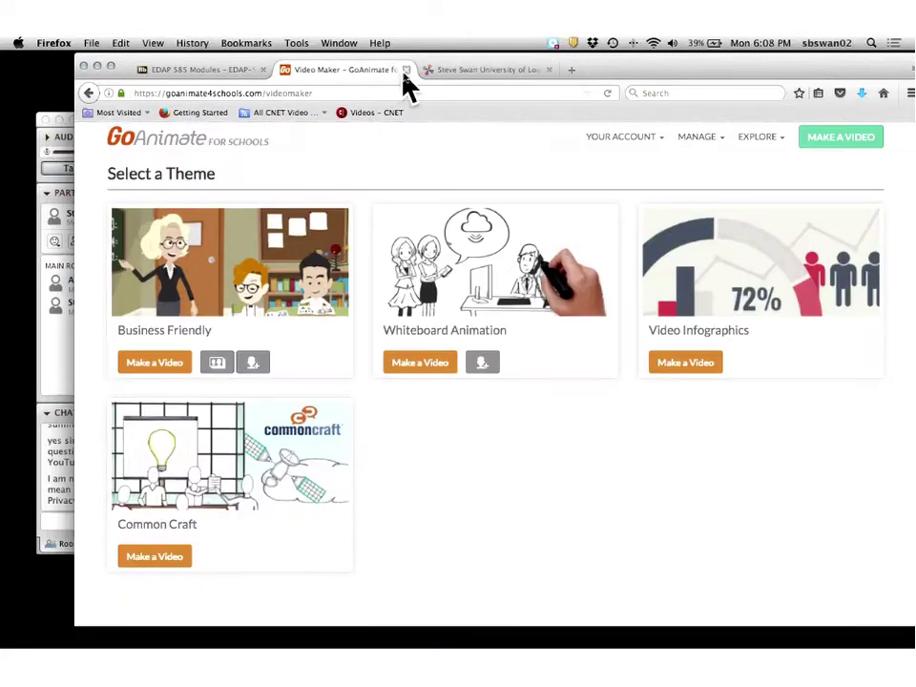
{"action": "left_click", "coordinate": [406, 70]}
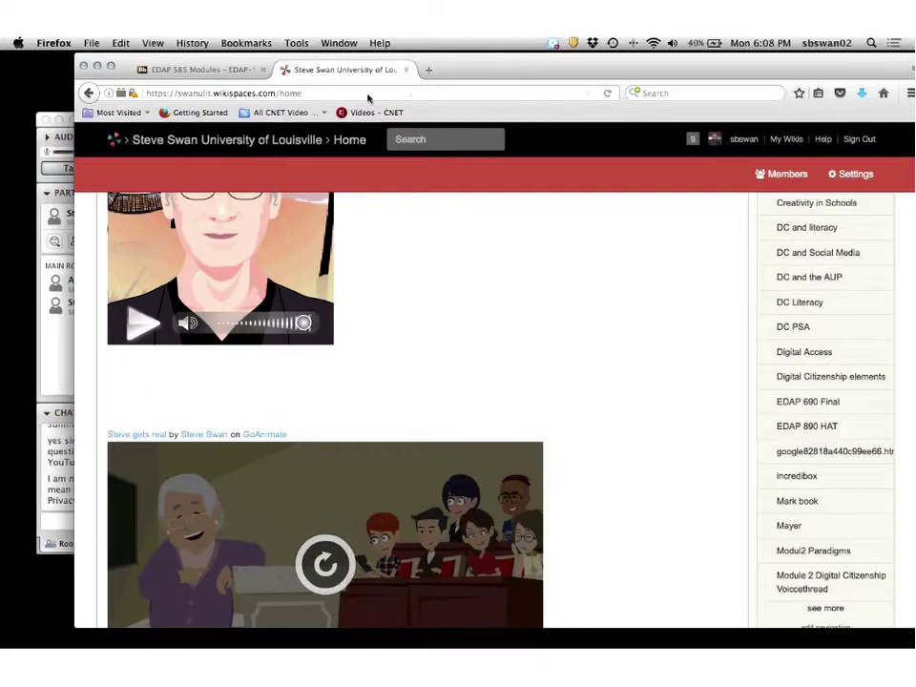
{"action": "left_click", "coordinate": [431, 73]}
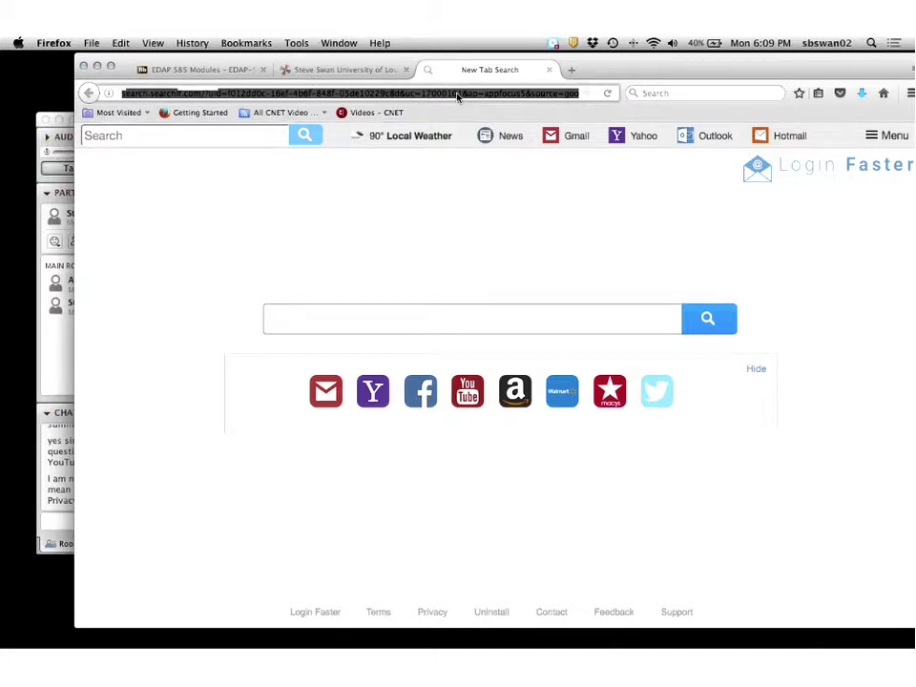
Search the web for 'you tube' and open YouTube from the results.
{"action": "type", "text": "you tube"}
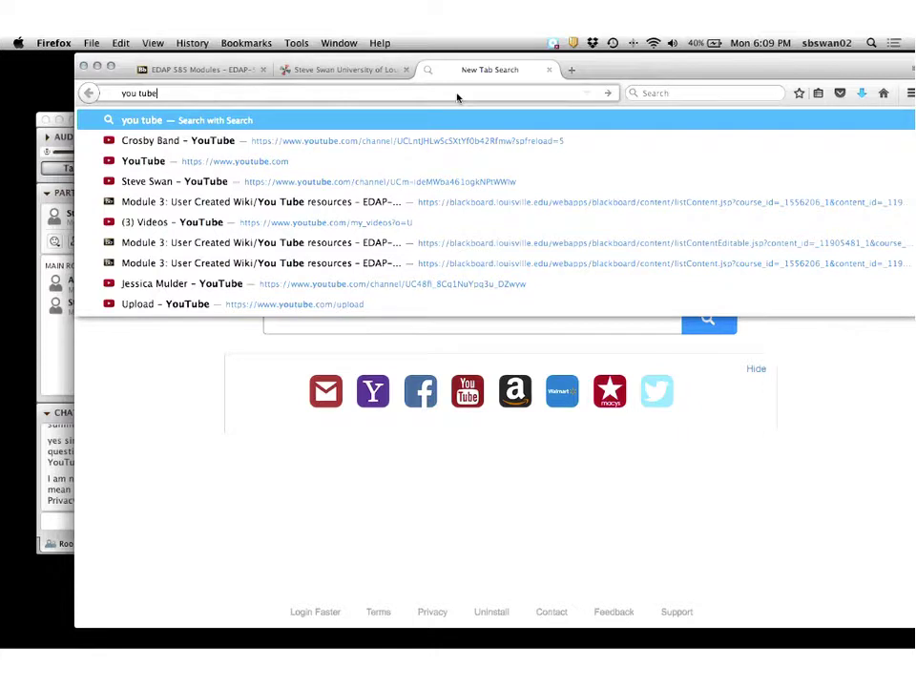
{"action": "key", "text": "Return"}
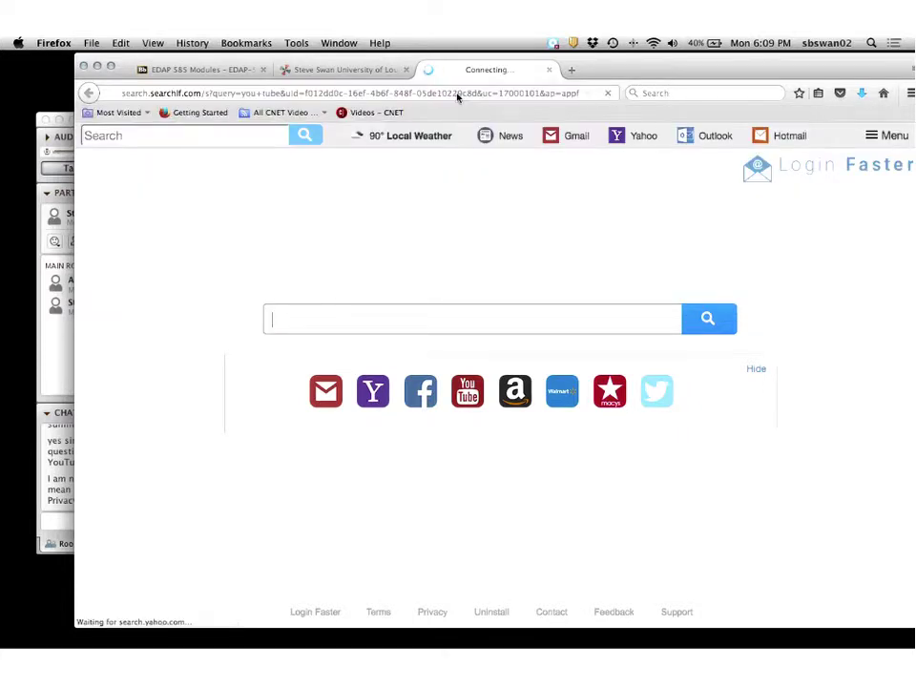
{"action": "left_click", "coordinate": [194, 241]}
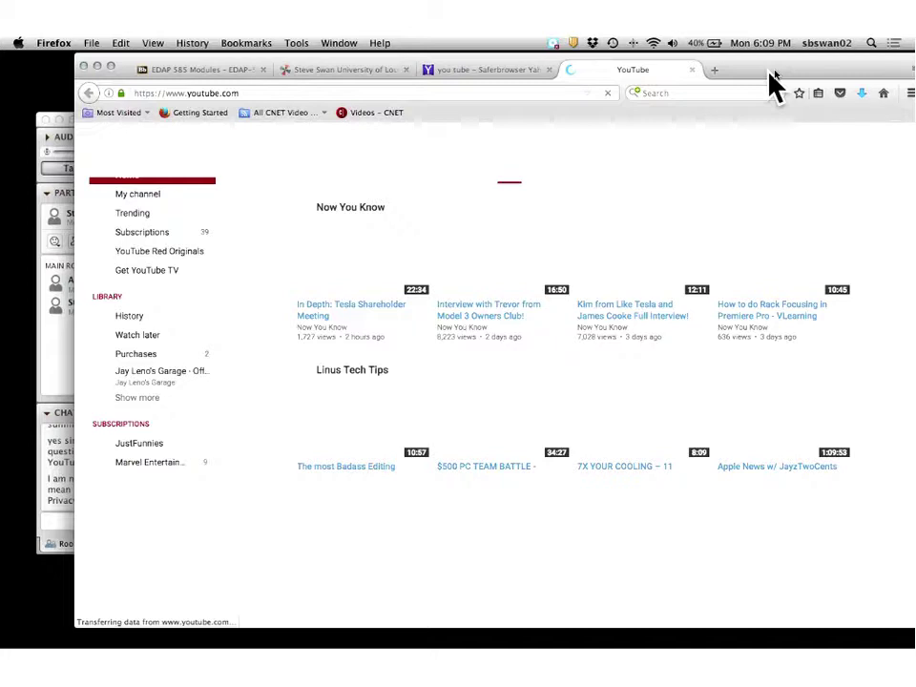
{"action": "left_click_drag", "start_coordinate": [771, 71], "coordinate": [654, 147]}
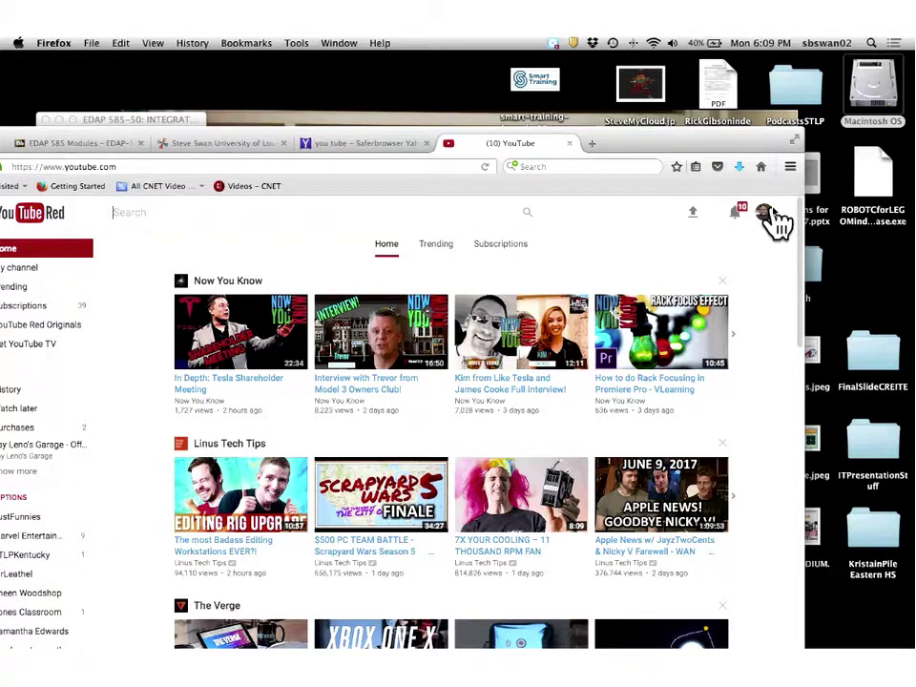
Check the signed-in YouTube account, then go to My channel.
{"action": "left_click", "coordinate": [774, 213]}
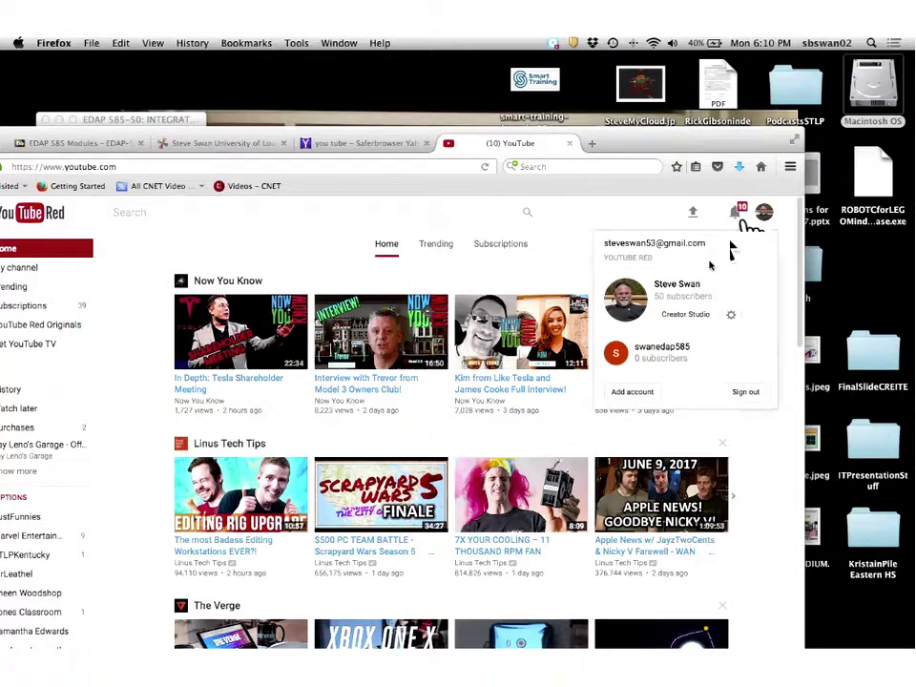
{"action": "left_click", "coordinate": [601, 226]}
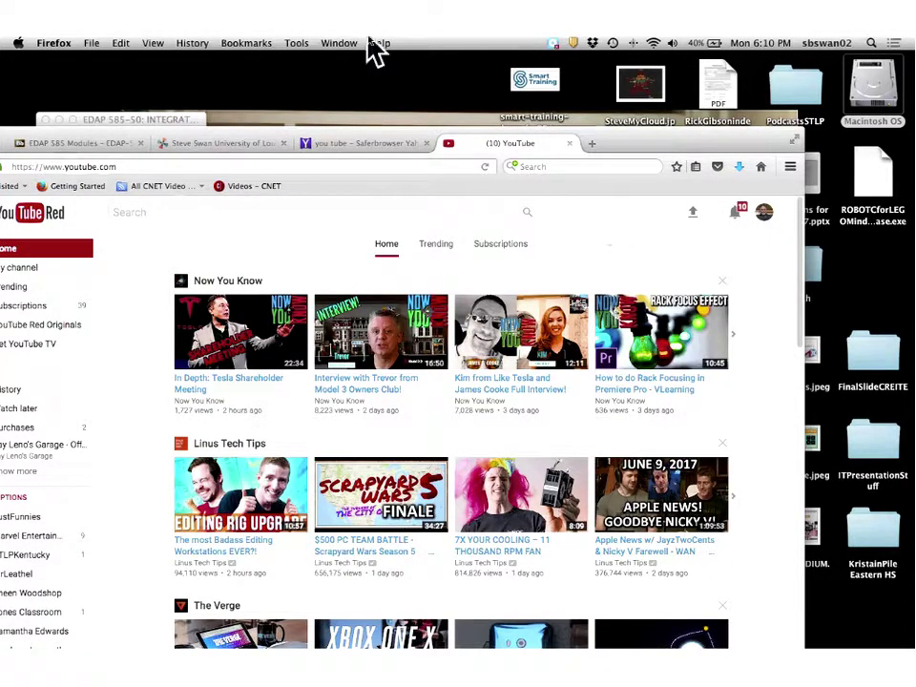
{"action": "double_click", "coordinate": [658, 153]}
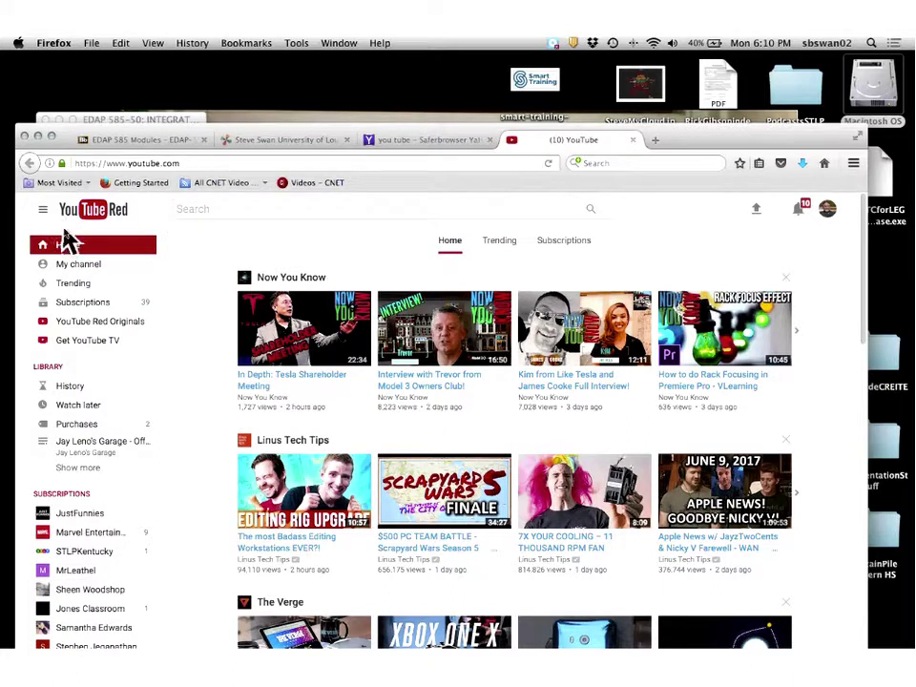
{"action": "left_click", "coordinate": [77, 264]}
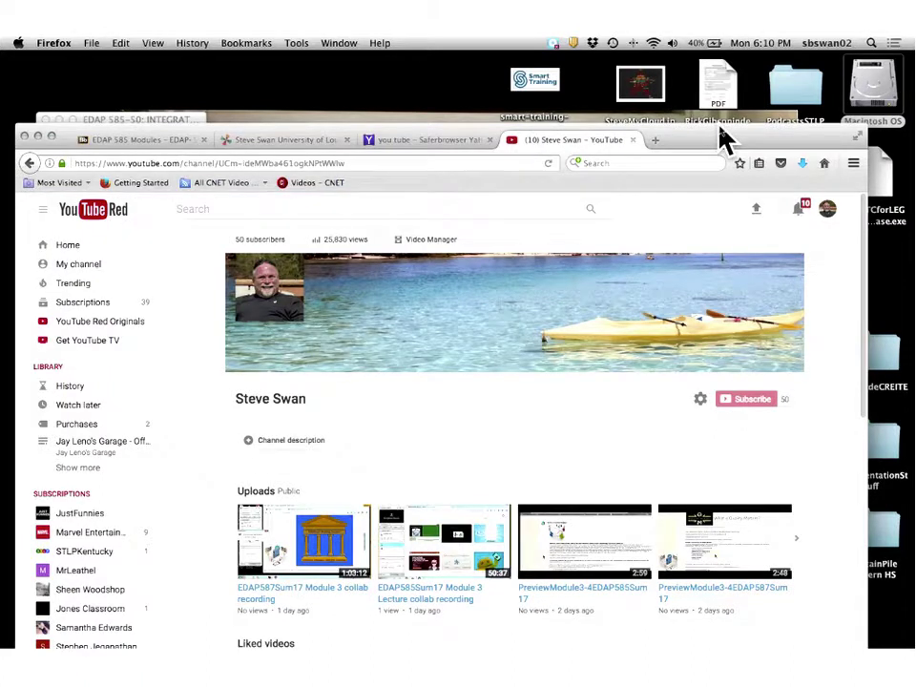
{"action": "left_click_drag", "start_coordinate": [722, 140], "coordinate": [593, 119]}
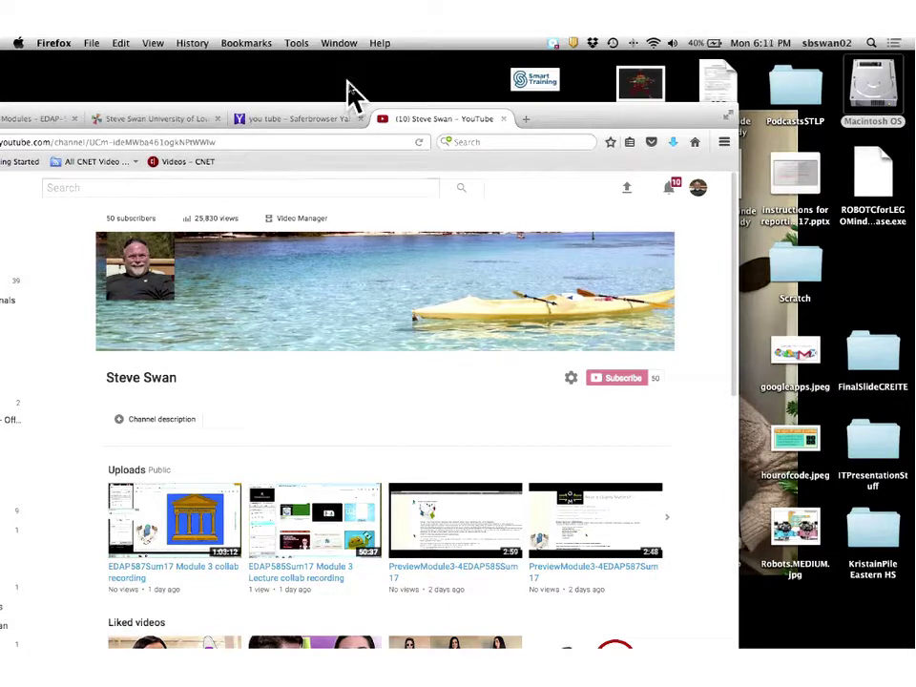
{"action": "left_click", "coordinate": [405, 69]}
{"action": "left_click_drag", "start_coordinate": [618, 116], "coordinate": [744, 73]}
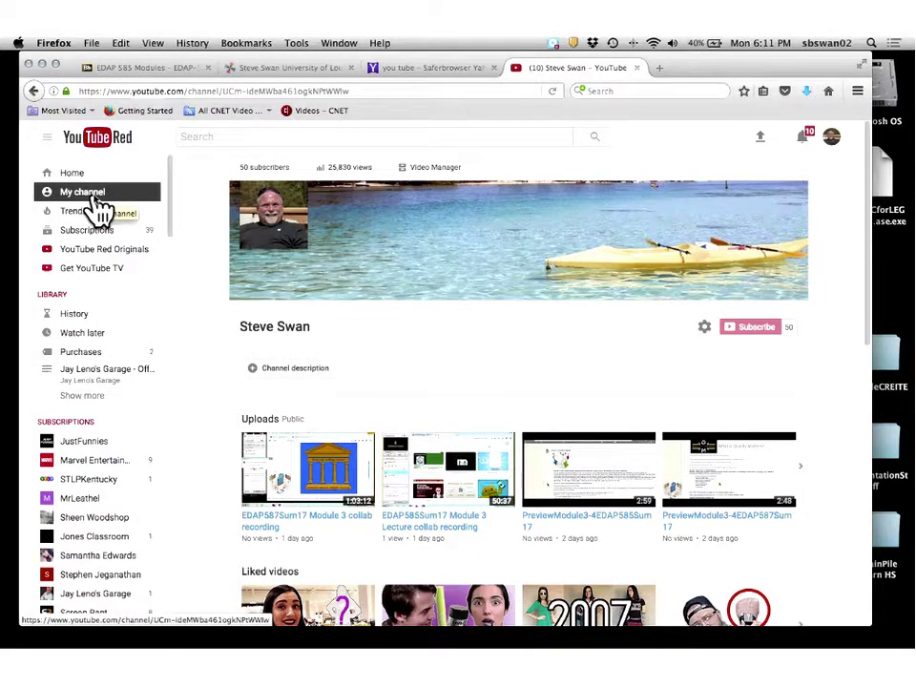
{"action": "left_click", "coordinate": [98, 200]}
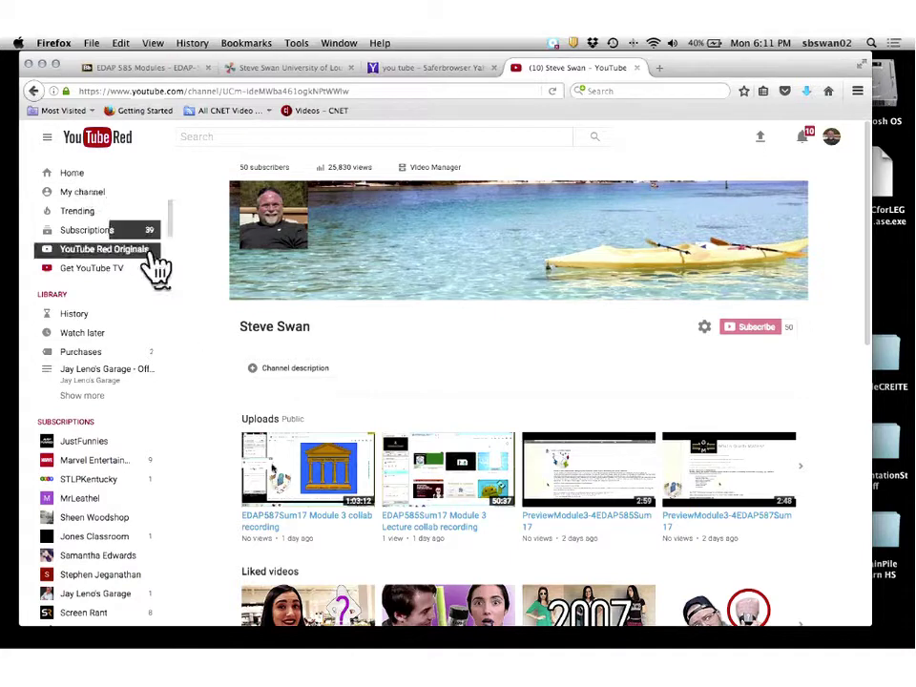
{"action": "scroll", "coordinate": [174, 476], "scroll_direction": "down", "scroll_amount": 3}
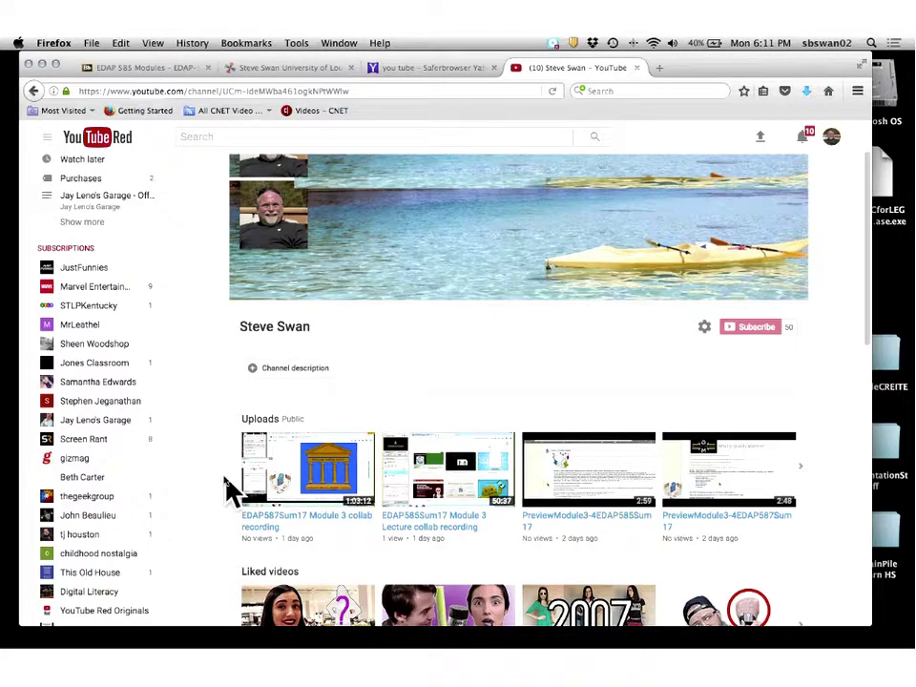
{"action": "scroll", "coordinate": [243, 489], "scroll_direction": "down", "scroll_amount": 5}
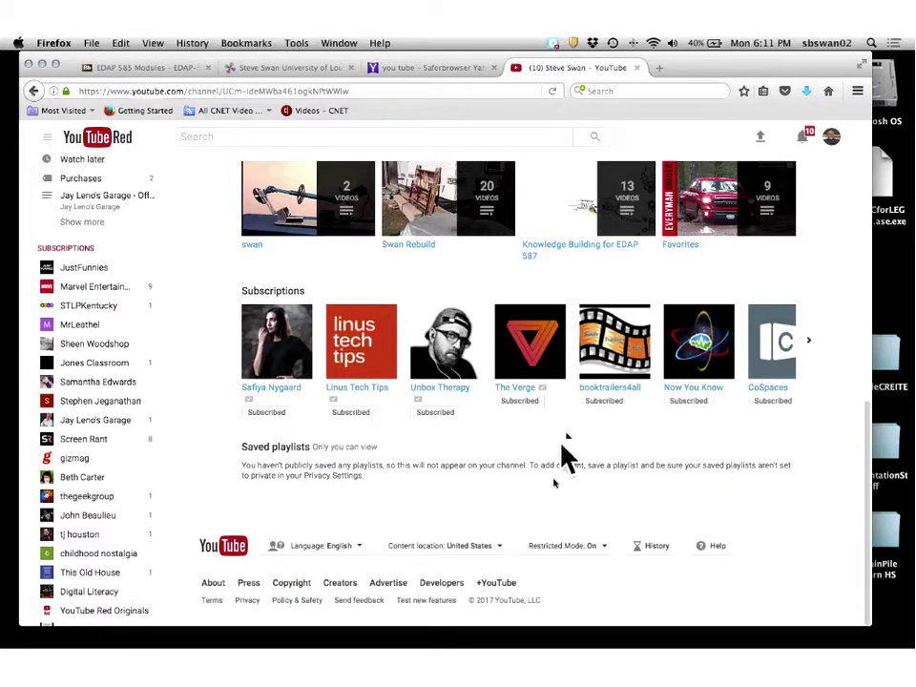
Open Restricted Mode from the YouTube footer and save it set to On.
{"action": "left_click", "coordinate": [577, 563]}
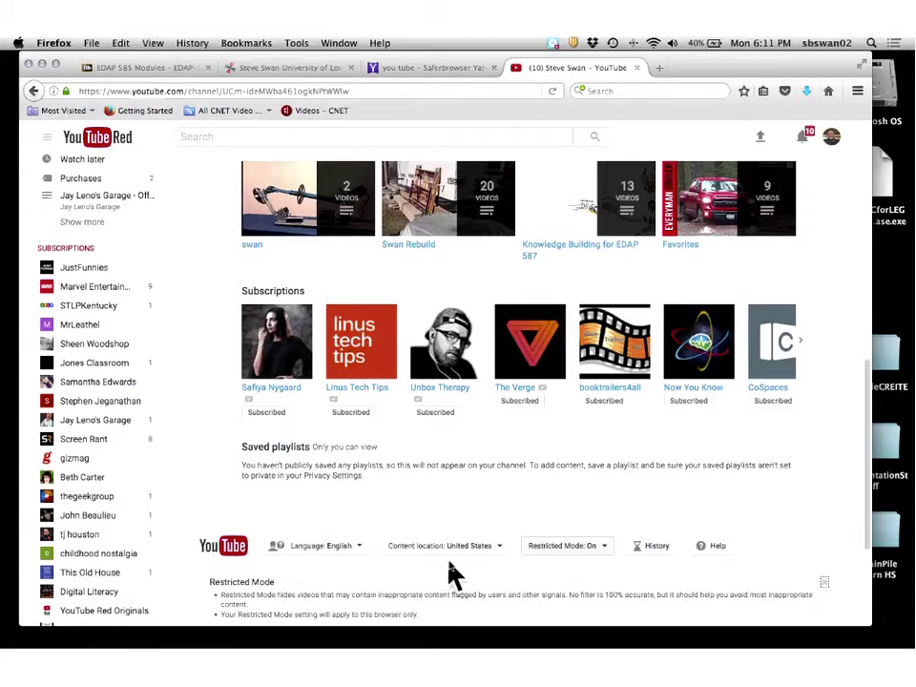
{"action": "scroll", "coordinate": [449, 572], "scroll_direction": "down", "scroll_amount": 2}
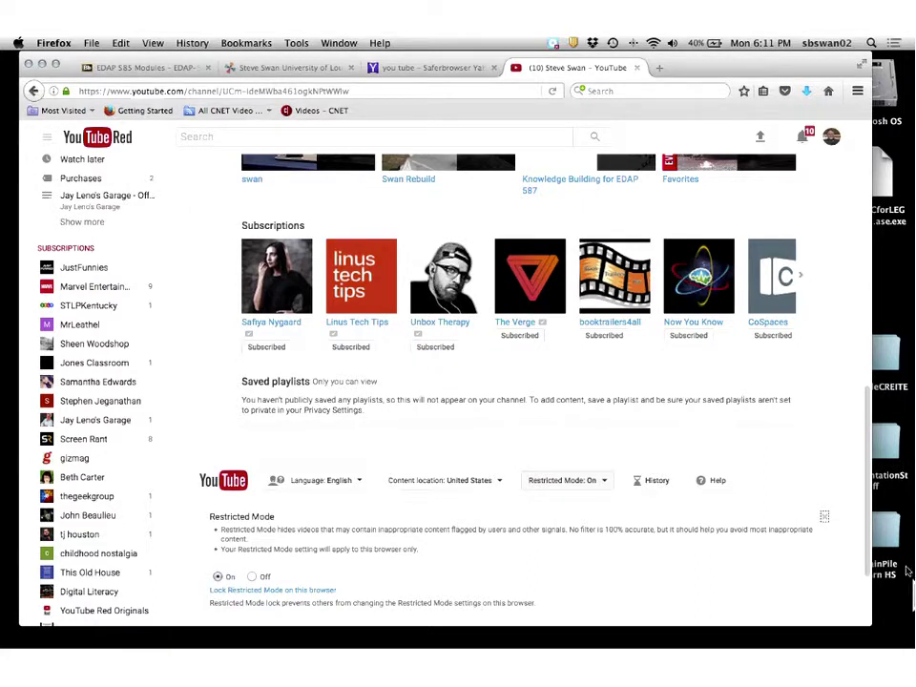
{"action": "scroll", "coordinate": [839, 572], "scroll_direction": "down", "scroll_amount": 2}
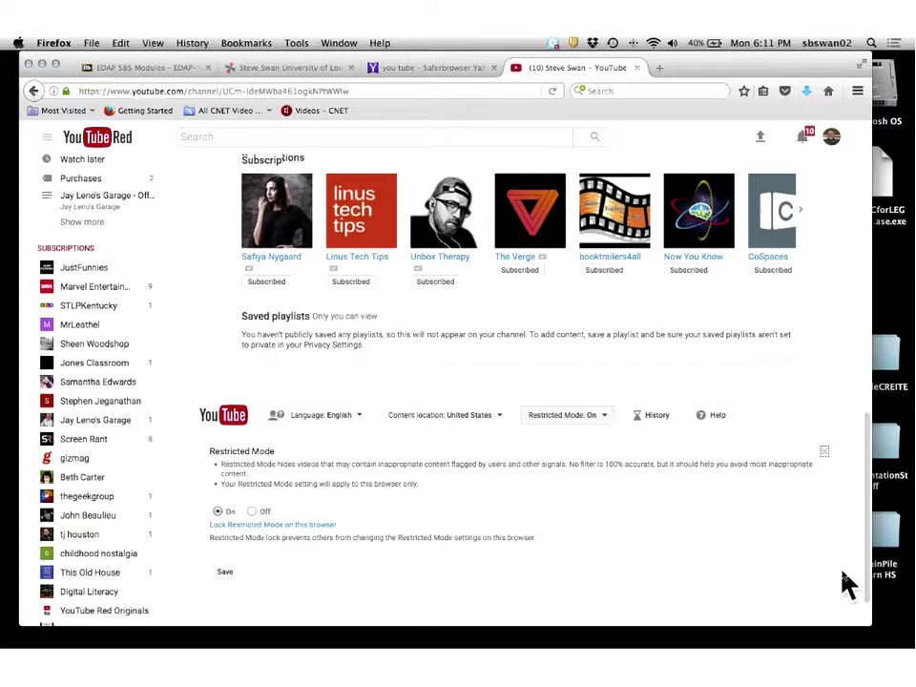
{"action": "scroll", "coordinate": [847, 584], "scroll_direction": "down", "scroll_amount": 1}
{"action": "left_click", "coordinate": [227, 563]}
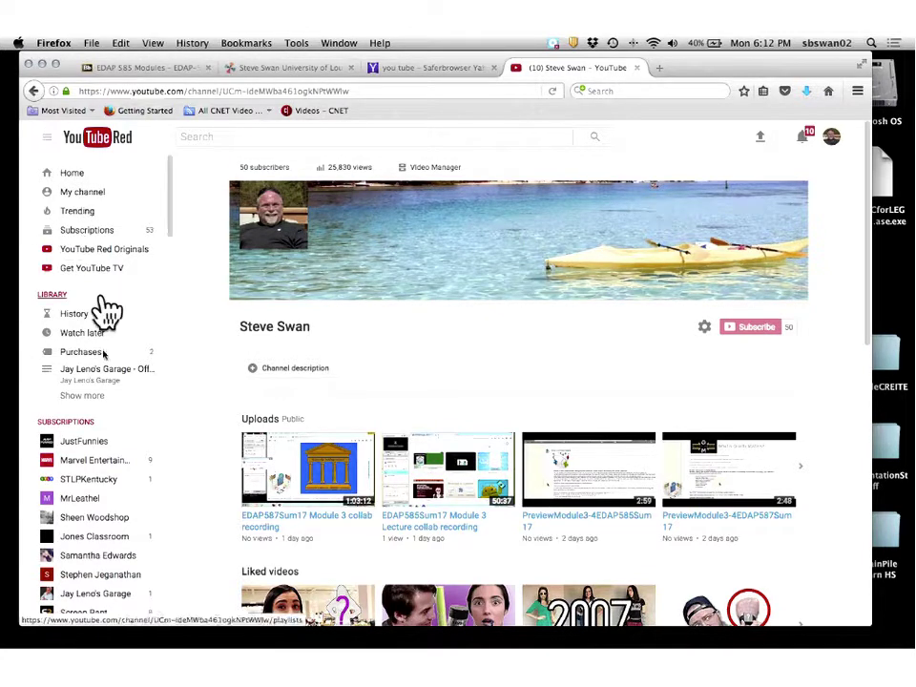
Go to History under Library in the YouTube sidebar.
{"action": "left_click", "coordinate": [88, 351]}
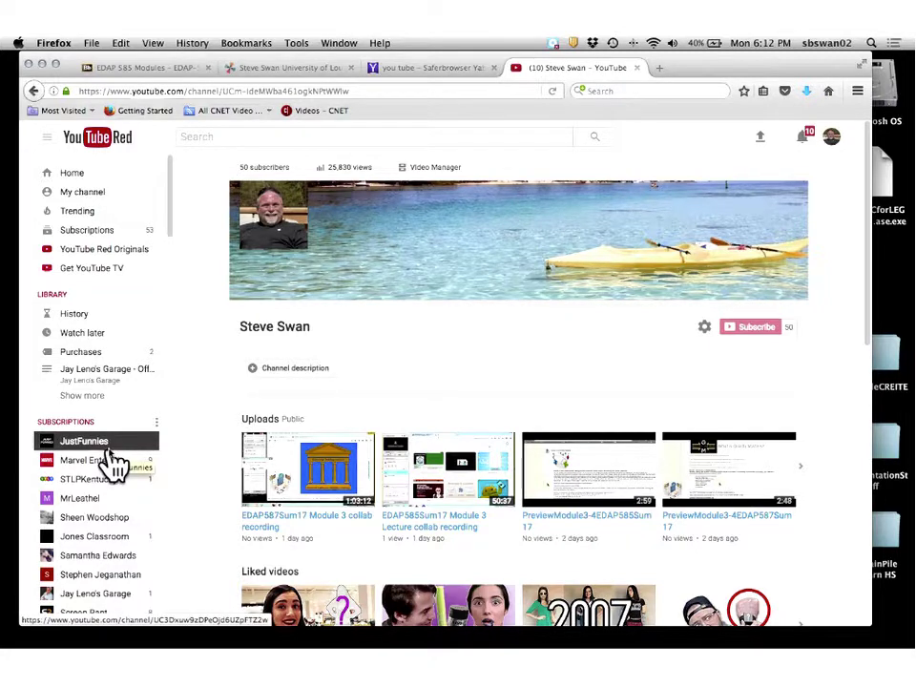
{"action": "left_click", "coordinate": [92, 313]}
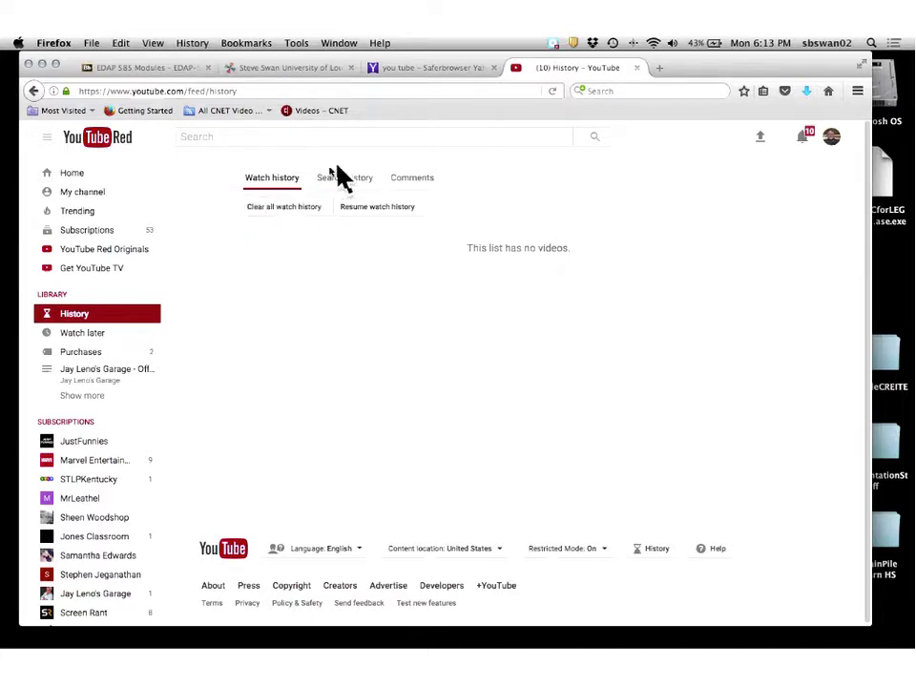
Choose 'Clear all watch history' and confirm with 'Clear watch history'.
{"action": "left_click", "coordinate": [287, 210]}
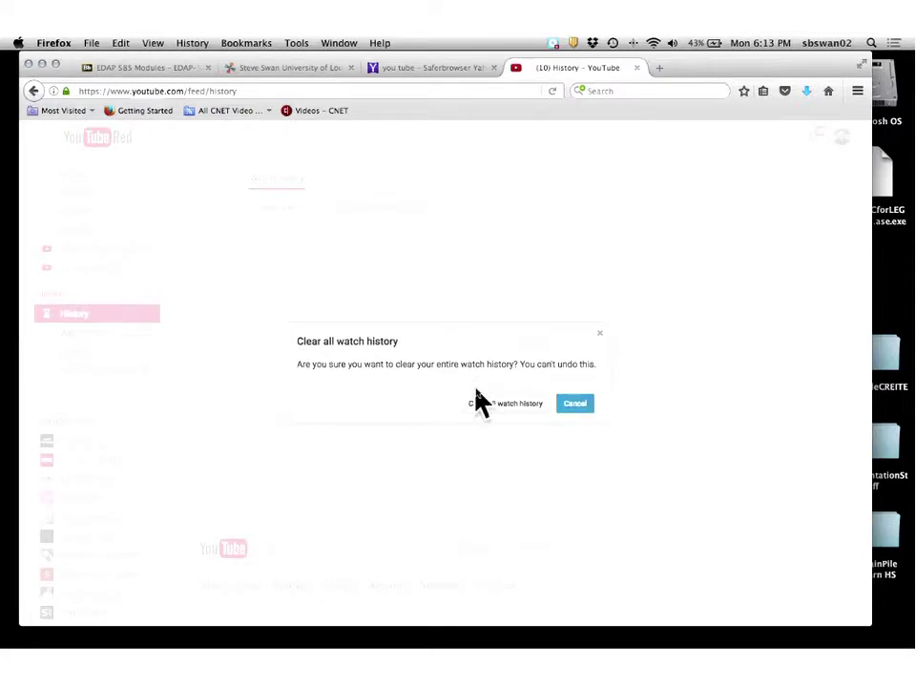
{"action": "left_click", "coordinate": [509, 405]}
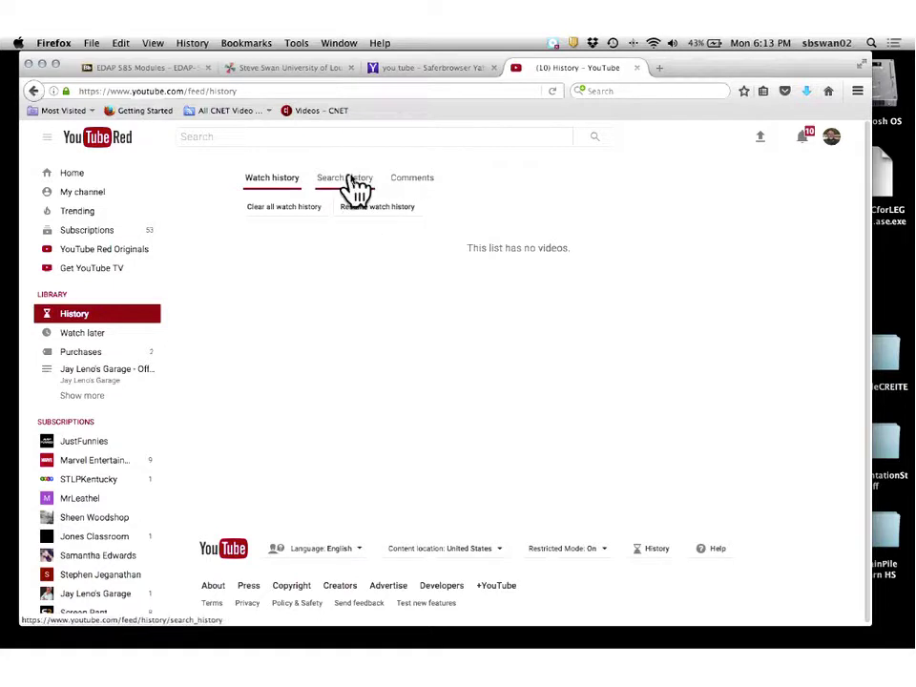
On the Search history tab, clear all search history and confirm.
{"action": "left_click", "coordinate": [355, 186]}
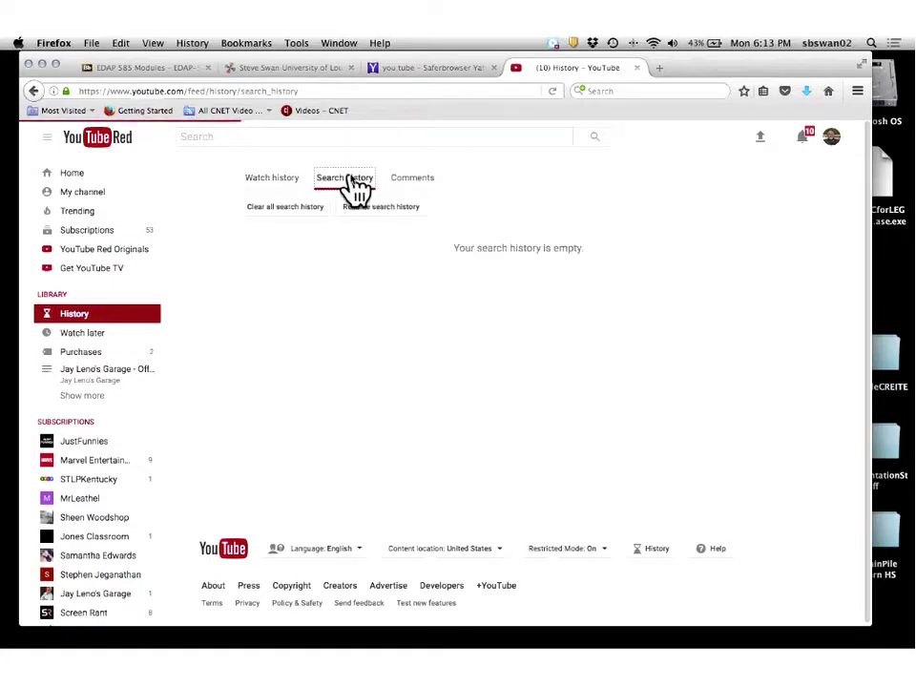
{"action": "left_click", "coordinate": [280, 207]}
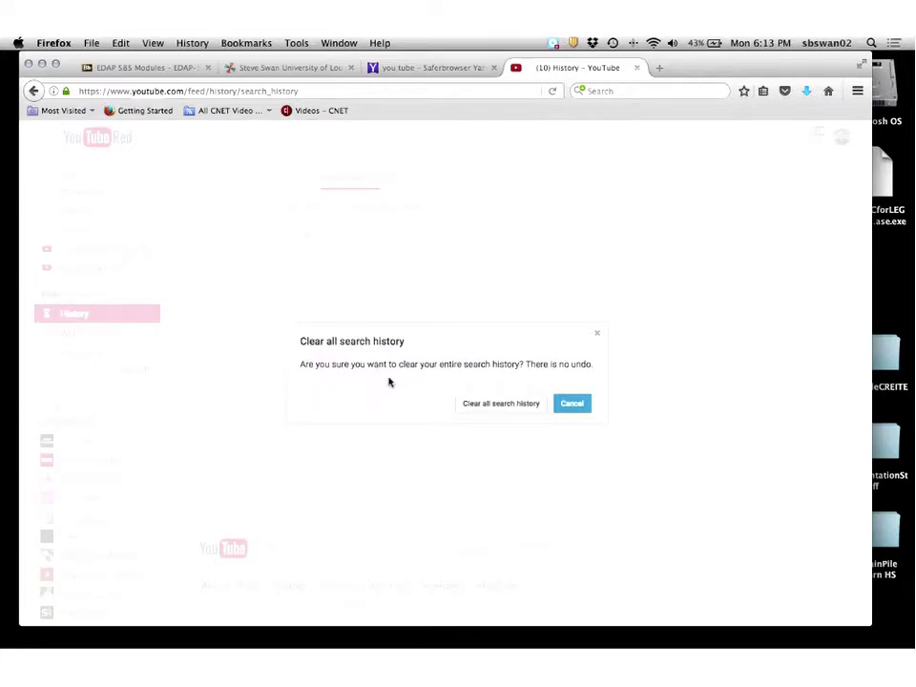
{"action": "left_click", "coordinate": [477, 405]}
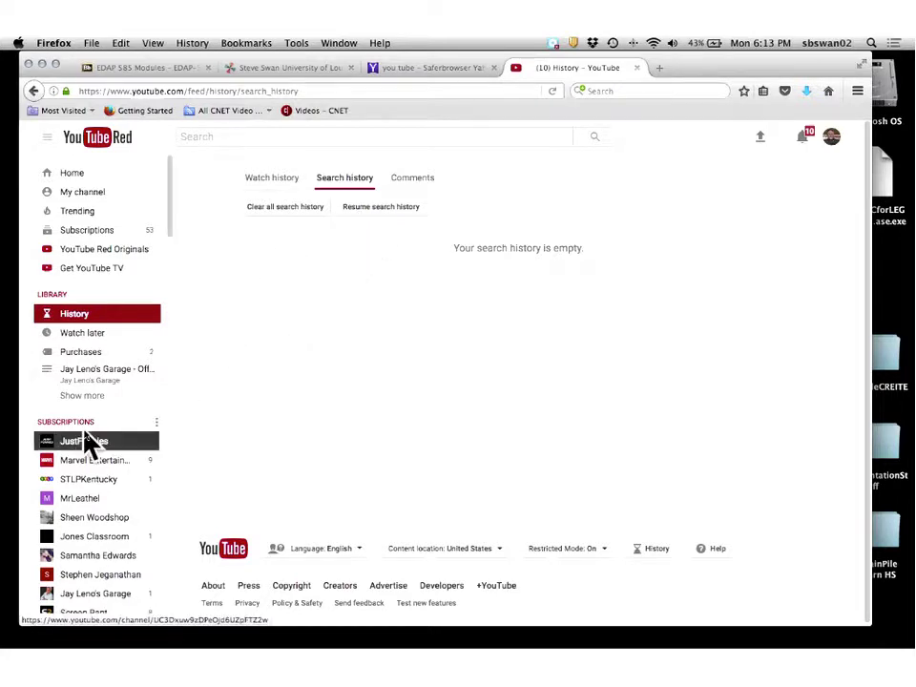
Scroll the Subscriptions list, open Crosby Band, then the math teacher's channel.
{"action": "scroll", "coordinate": [88, 439], "scroll_direction": "down", "scroll_amount": 3}
{"action": "scroll", "coordinate": [91, 439], "scroll_direction": "down", "scroll_amount": 5}
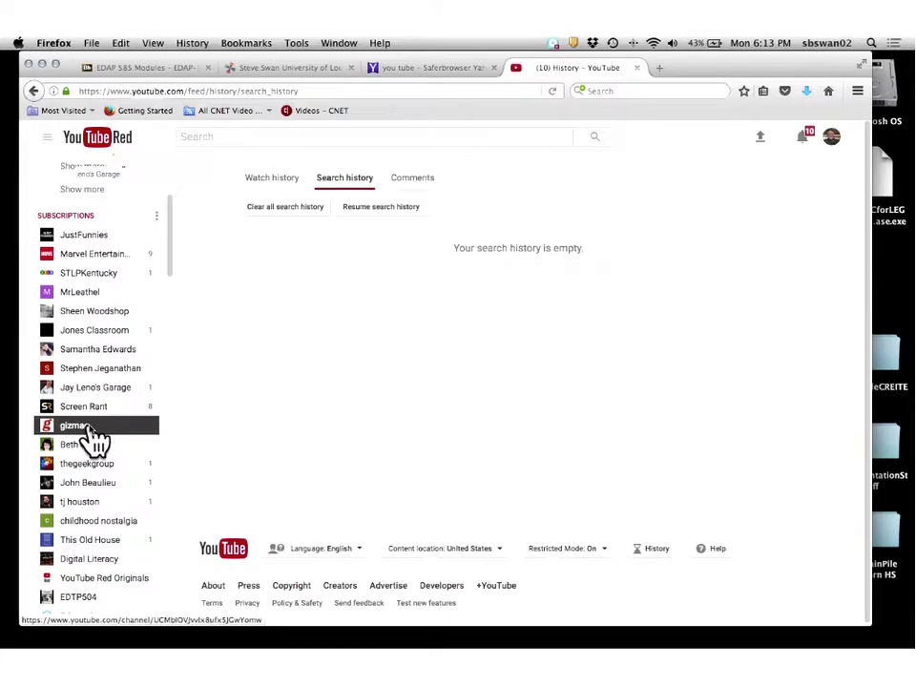
{"action": "scroll", "coordinate": [94, 439], "scroll_direction": "down", "scroll_amount": 2}
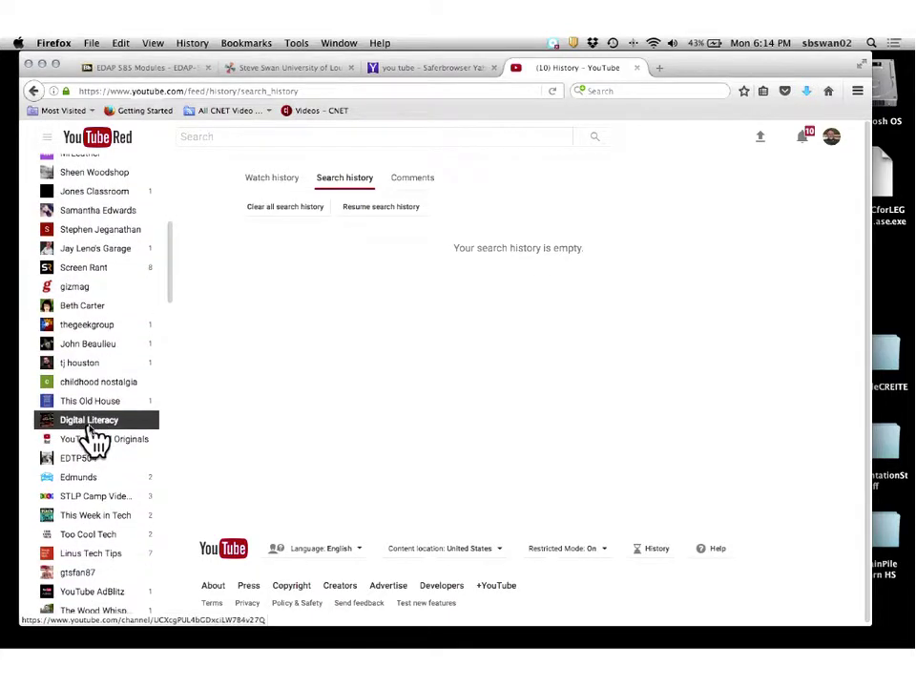
{"action": "scroll", "coordinate": [93, 439], "scroll_direction": "down", "scroll_amount": 1}
{"action": "scroll", "coordinate": [94, 438], "scroll_direction": "down", "scroll_amount": 3}
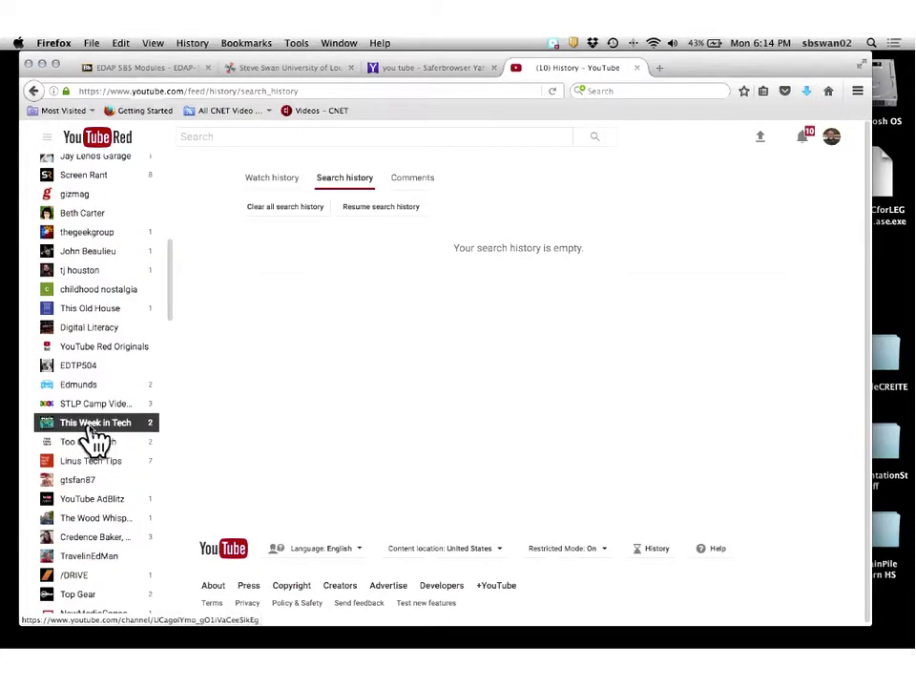
{"action": "scroll", "coordinate": [93, 438], "scroll_direction": "down", "scroll_amount": 3}
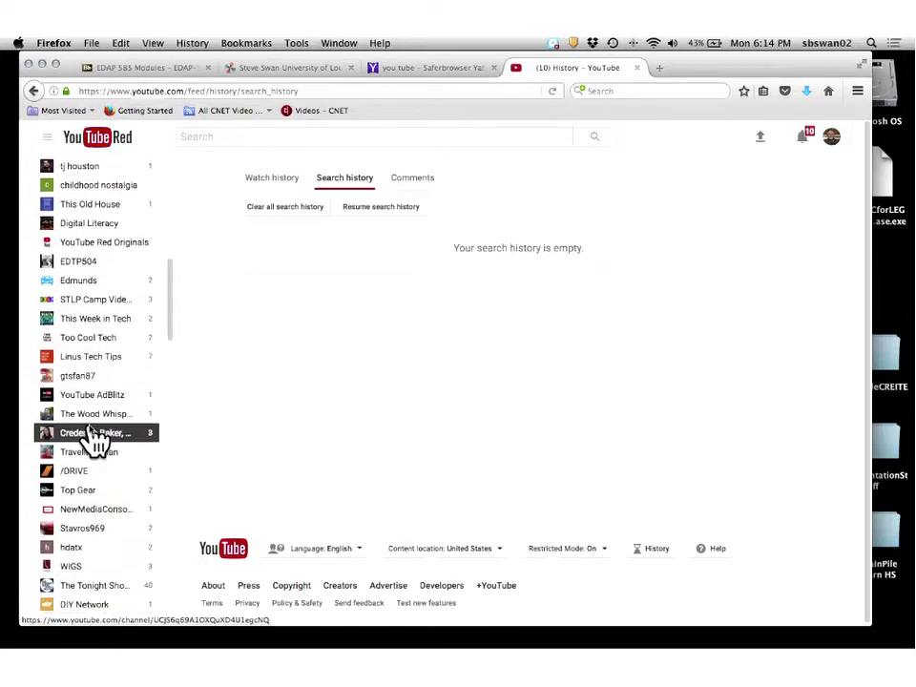
{"action": "scroll", "coordinate": [94, 438], "scroll_direction": "down", "scroll_amount": 3}
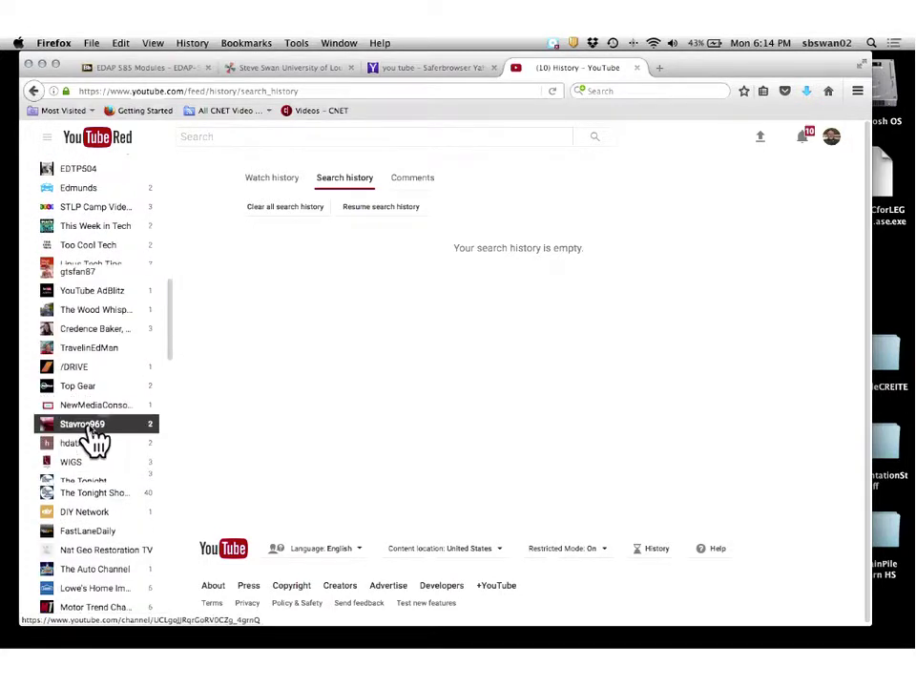
{"action": "scroll", "coordinate": [93, 438], "scroll_direction": "down", "scroll_amount": 2}
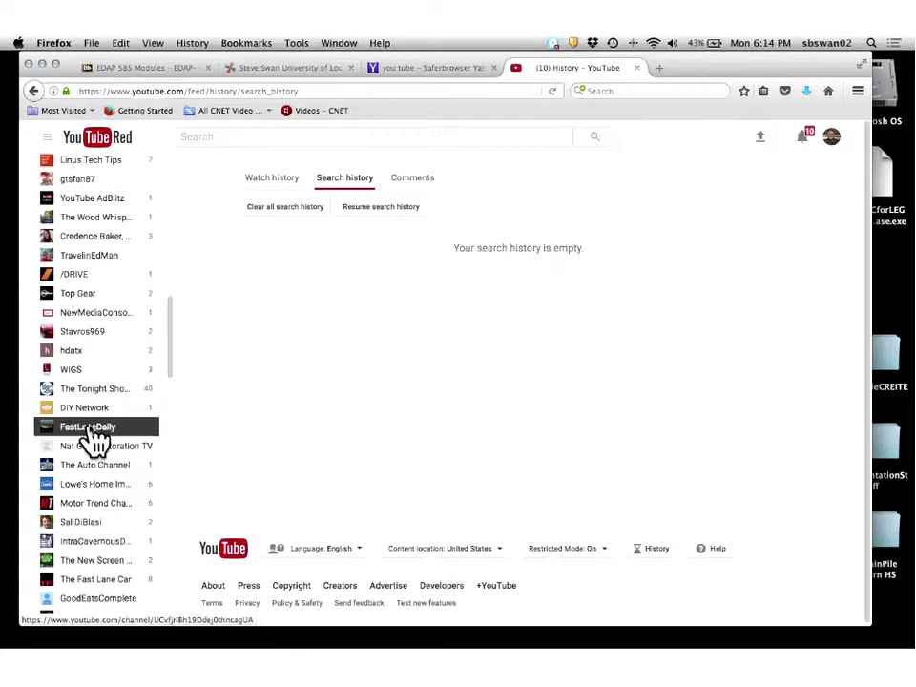
{"action": "scroll", "coordinate": [94, 437], "scroll_direction": "down", "scroll_amount": 3}
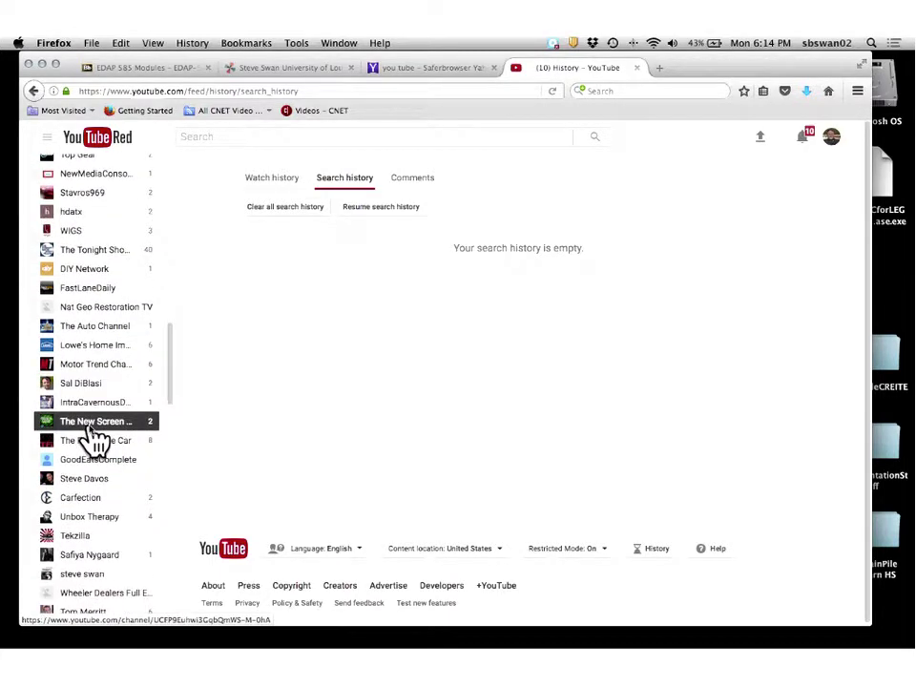
{"action": "scroll", "coordinate": [94, 438], "scroll_direction": "down", "scroll_amount": 2}
{"action": "scroll", "coordinate": [94, 438], "scroll_direction": "down", "scroll_amount": 4}
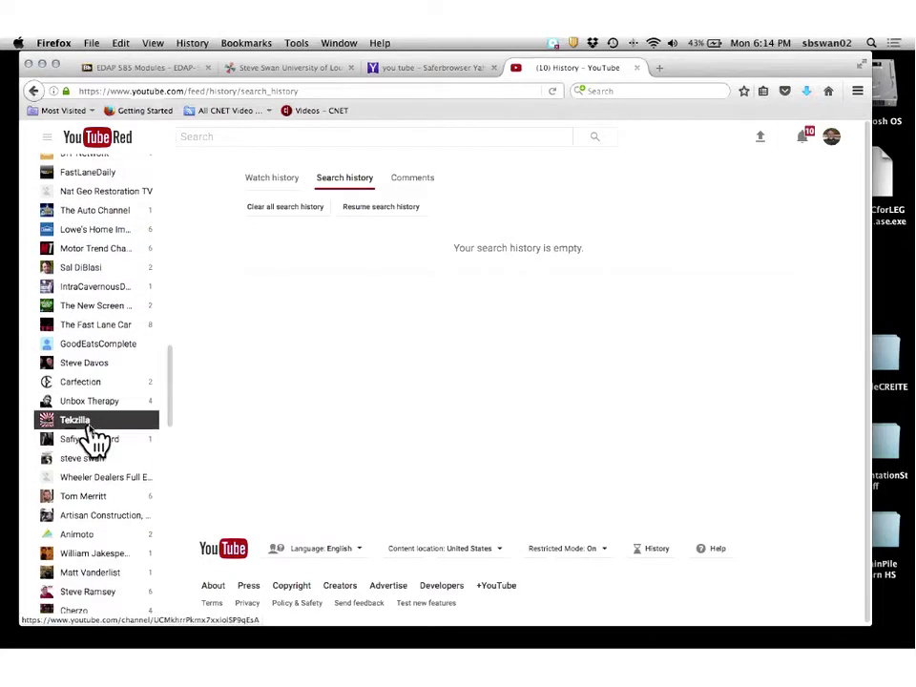
{"action": "scroll", "coordinate": [93, 437], "scroll_direction": "down", "scroll_amount": 1}
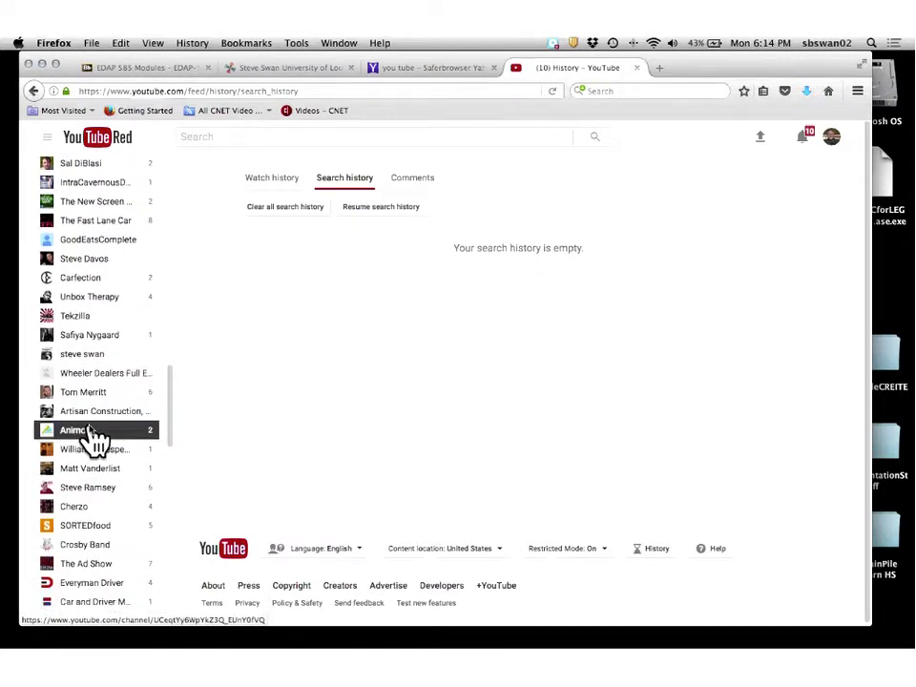
{"action": "scroll", "coordinate": [94, 438], "scroll_direction": "down", "scroll_amount": 2}
{"action": "scroll", "coordinate": [92, 438], "scroll_direction": "down", "scroll_amount": 1}
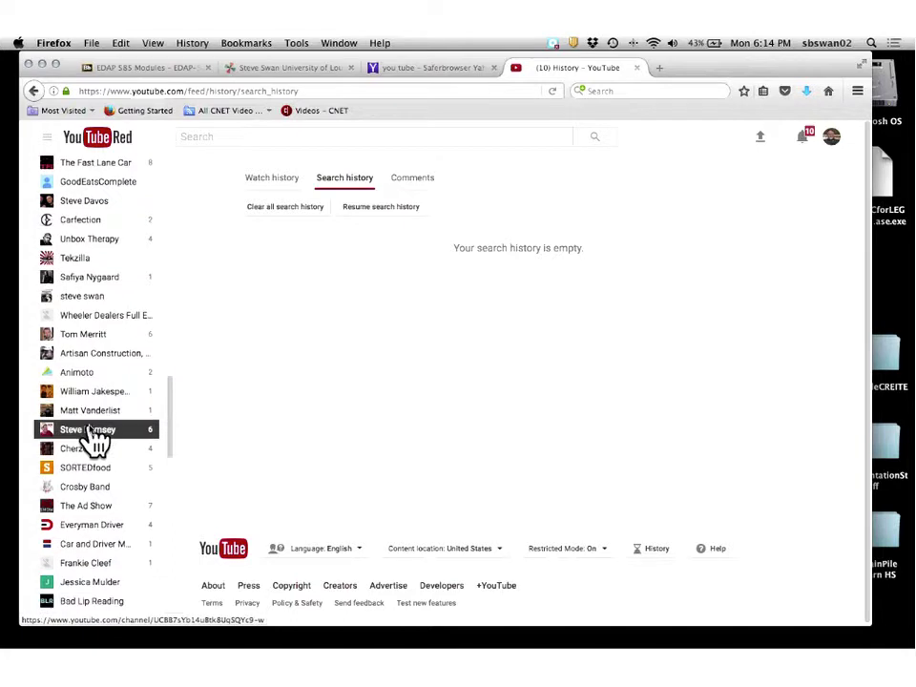
{"action": "left_click", "coordinate": [101, 494]}
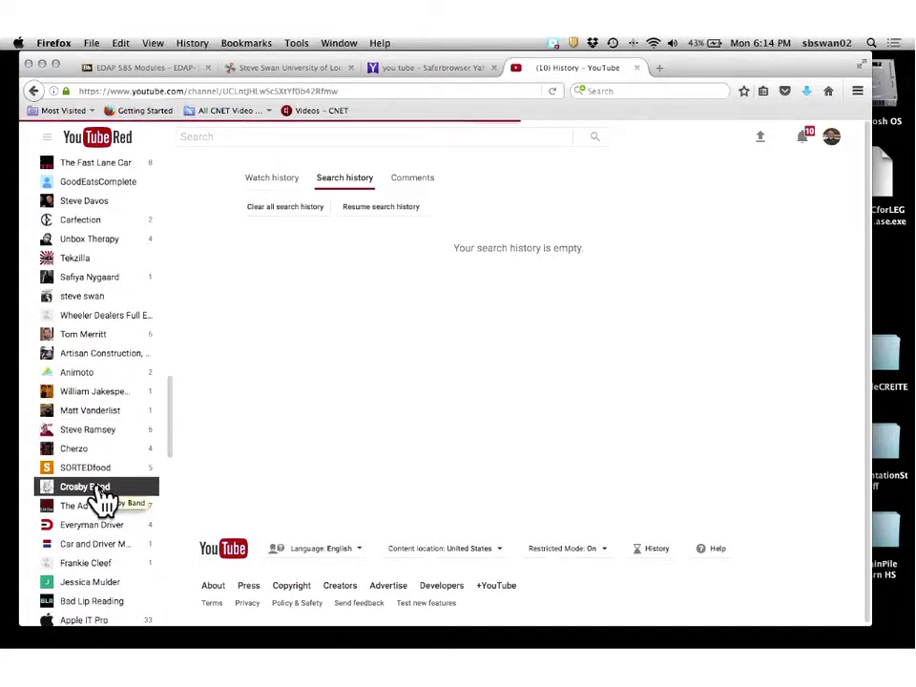
{"action": "left_click", "coordinate": [98, 592]}
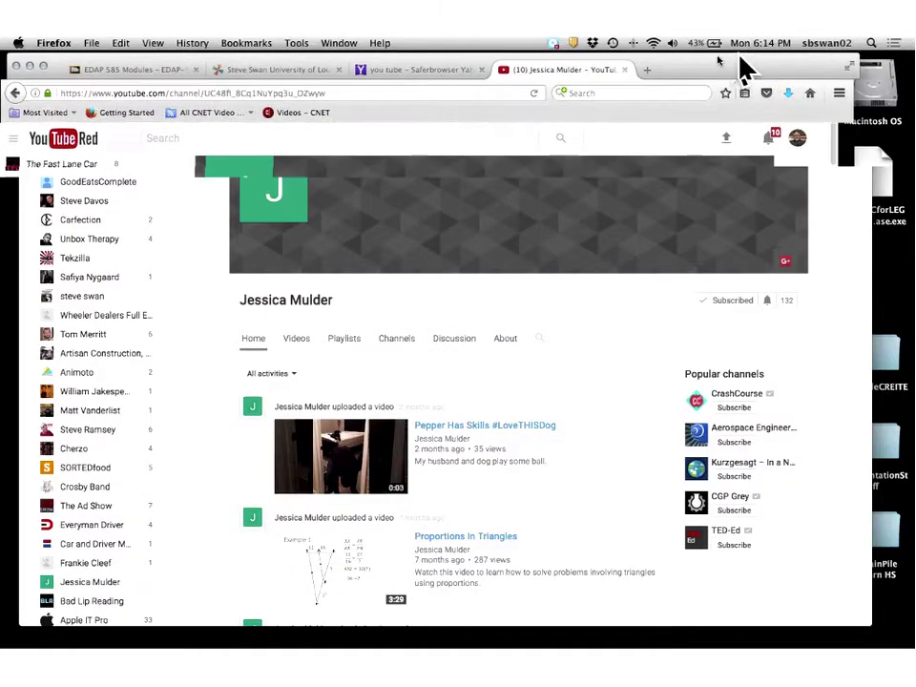
Open the teacher's 'Solving Inequalities by Multiplying or Dividing' video from her channel page.
{"action": "left_click_drag", "start_coordinate": [740, 66], "coordinate": [656, 55]}
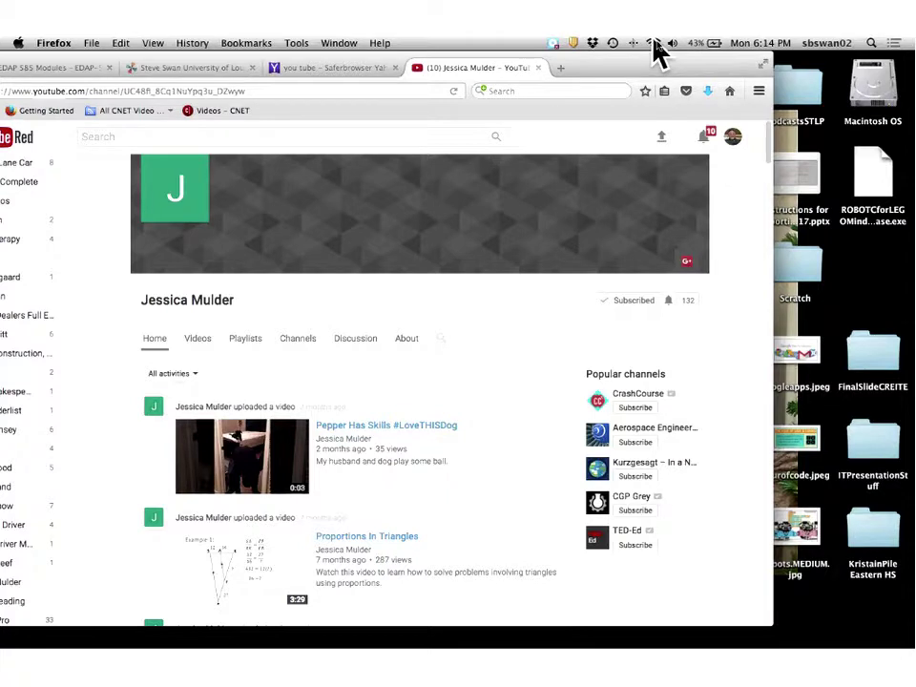
{"action": "left_click_drag", "start_coordinate": [657, 54], "coordinate": [776, 68]}
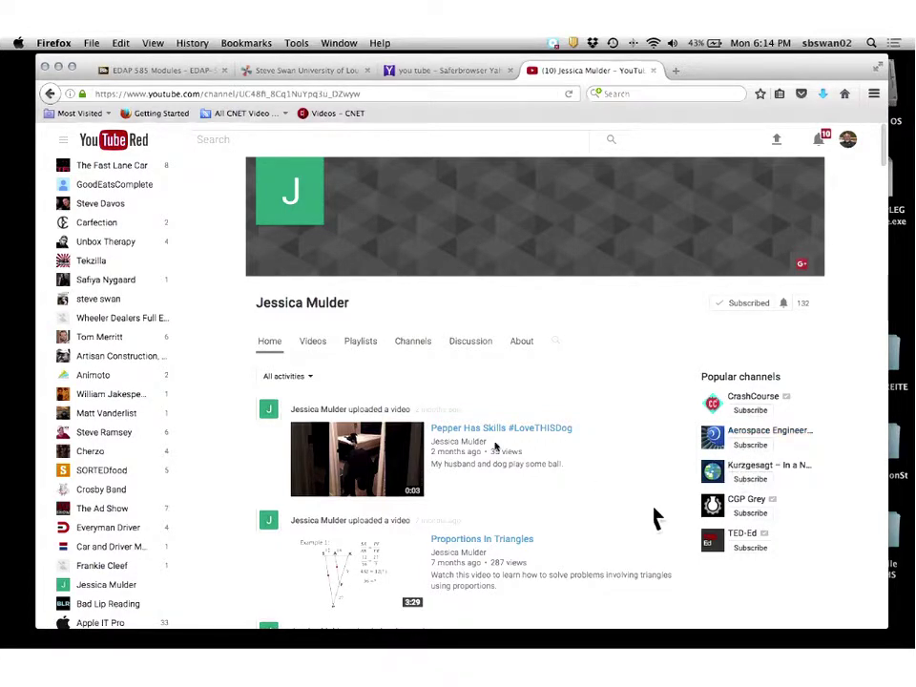
{"action": "scroll", "coordinate": [487, 459], "scroll_direction": "down", "scroll_amount": 5}
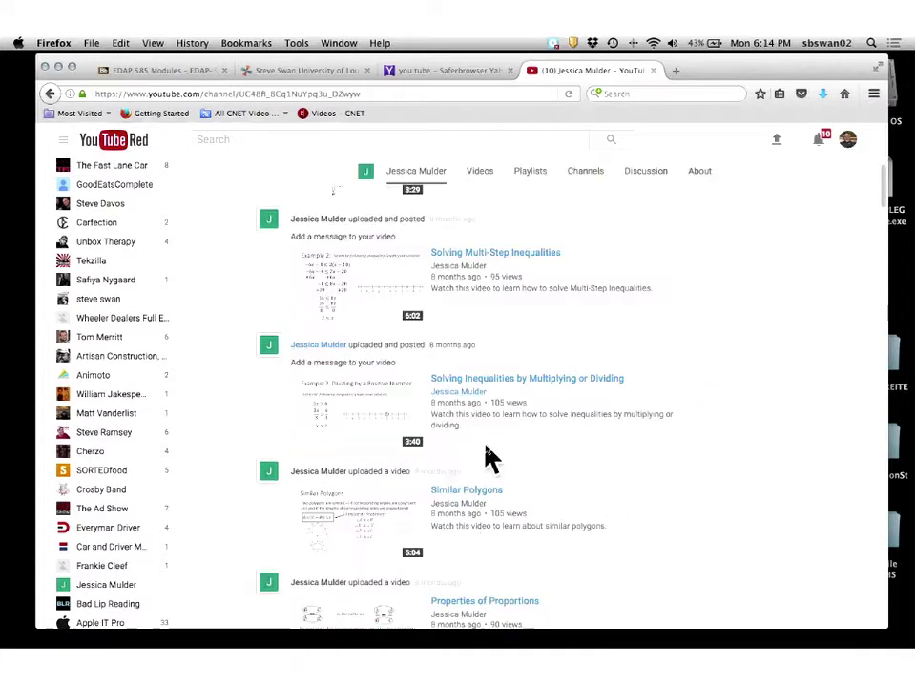
{"action": "left_click", "coordinate": [498, 377]}
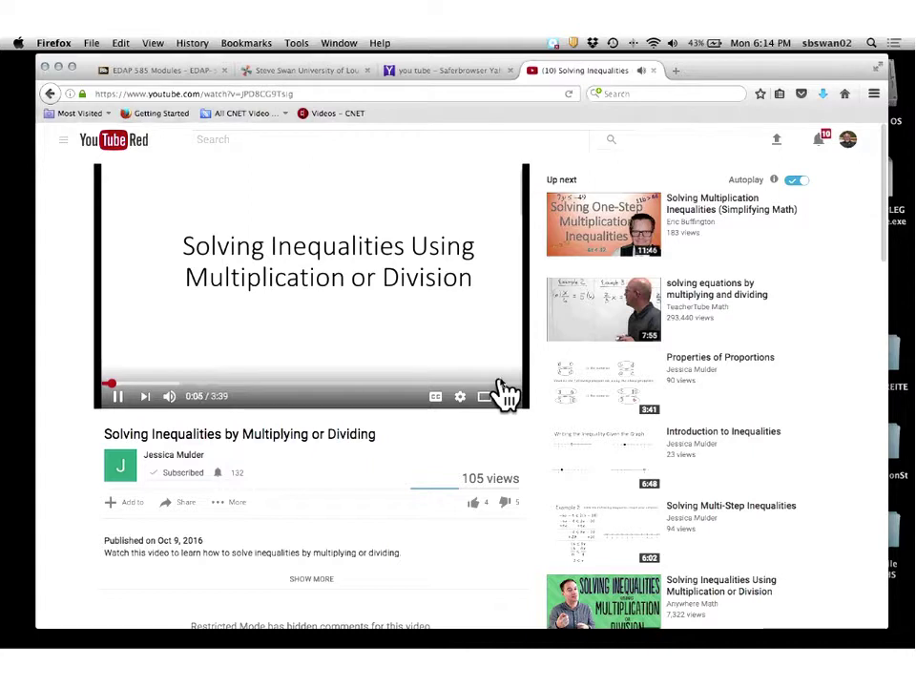
Raise the volume, then pause and resume the inequalities lesson video.
{"action": "key", "text": "XF86AudioRaiseVolume"}
{"action": "key", "text": "XF86AudioRaiseVolume"}
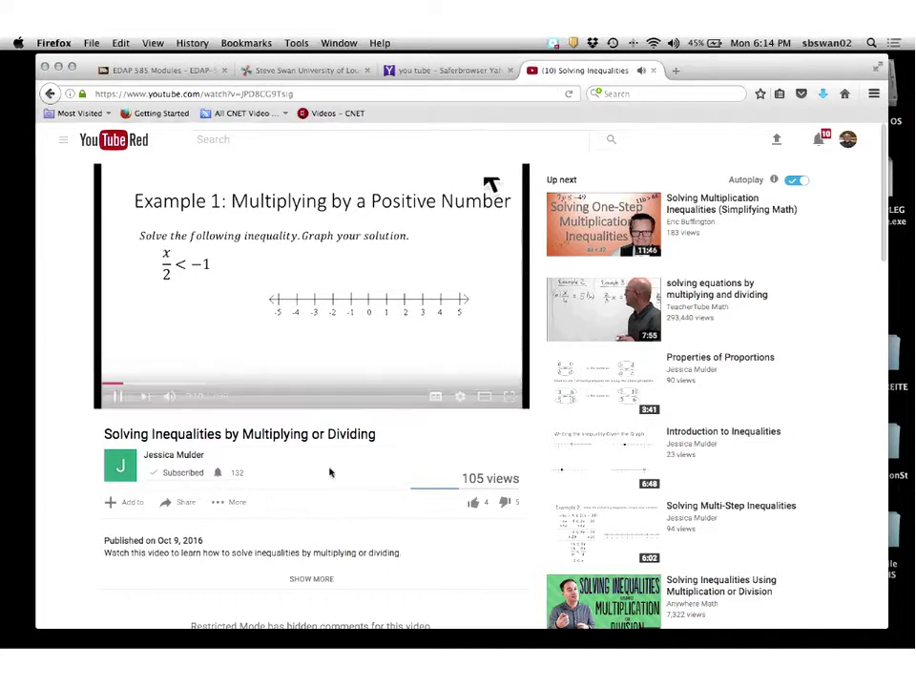
{"action": "left_click", "coordinate": [115, 401]}
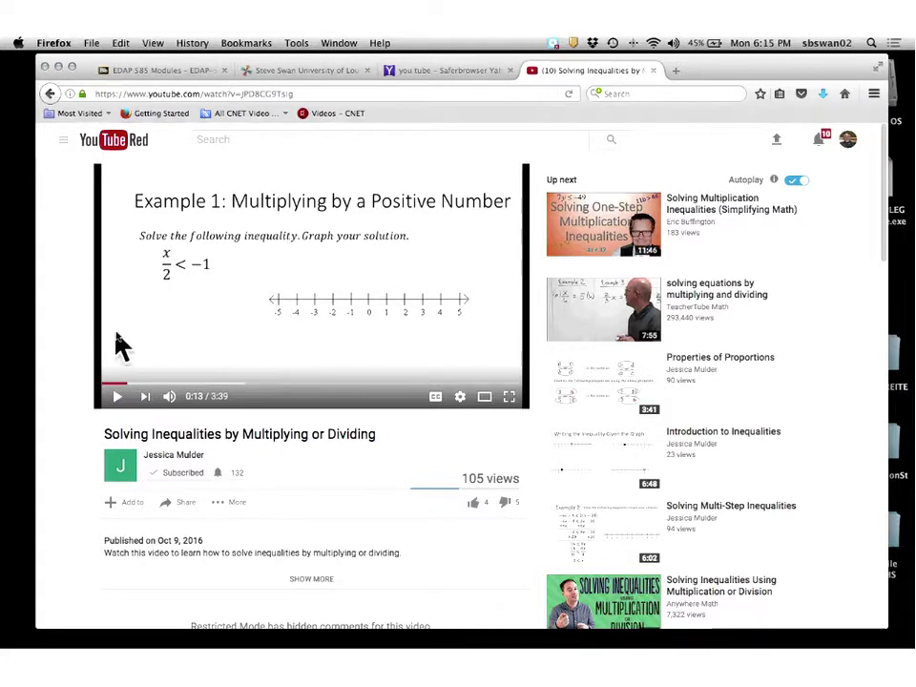
{"action": "left_click", "coordinate": [117, 397]}
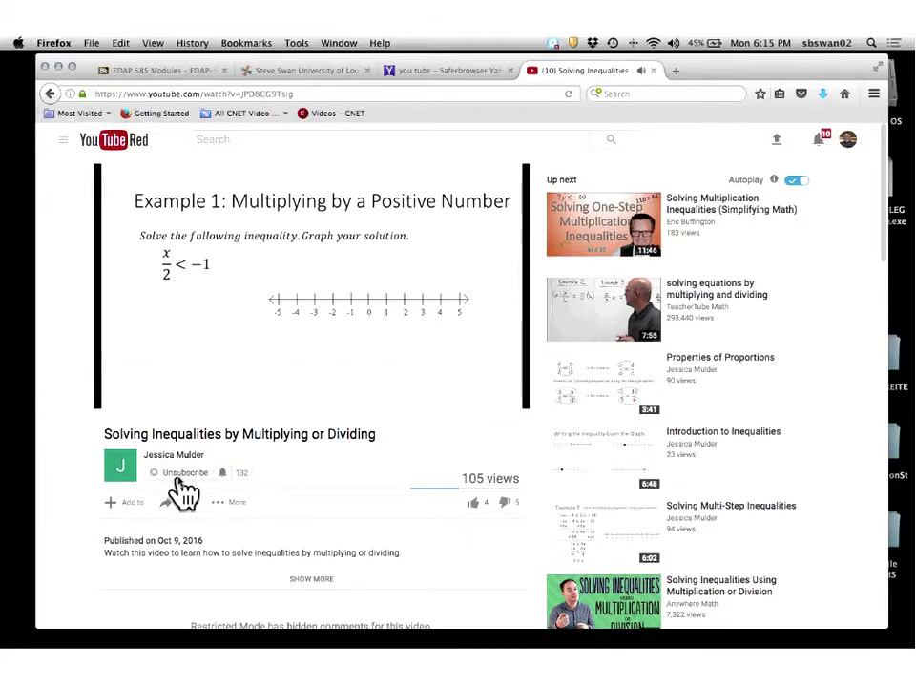
{"action": "key", "text": "XF86AudioRaiseVolume"}
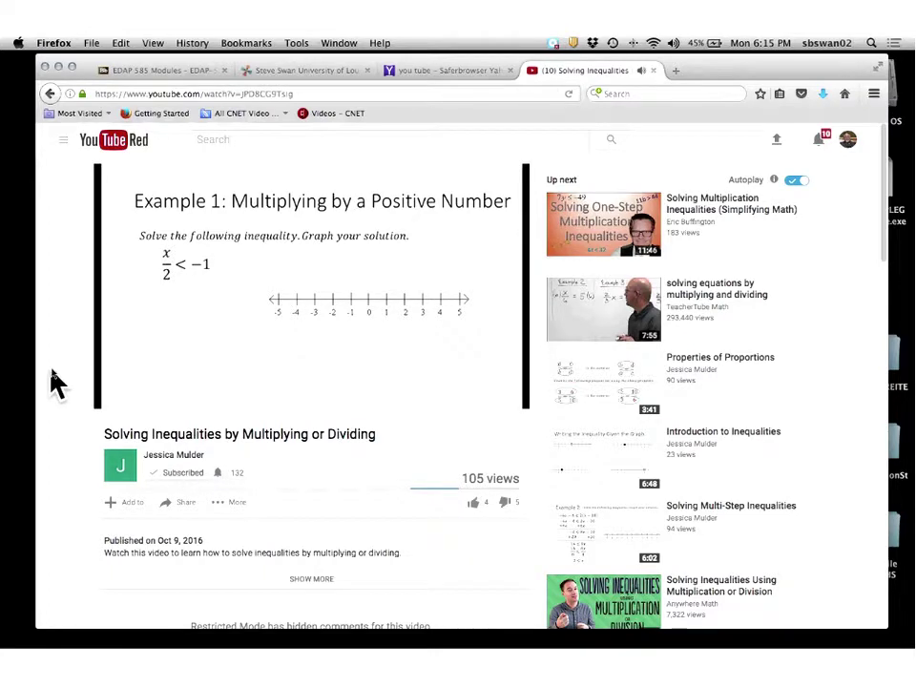
{"action": "mouse_move", "coordinate": [121, 398]}
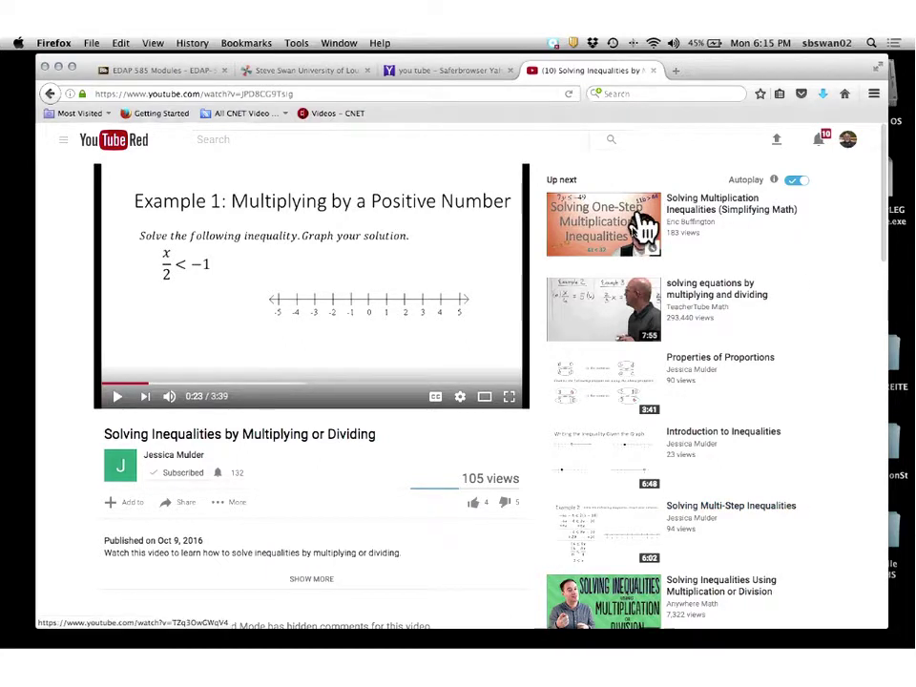
Browse the Up next list beside the lesson, leaving it paused at 0:23.
{"action": "scroll", "coordinate": [635, 269], "scroll_direction": "down", "scroll_amount": 3}
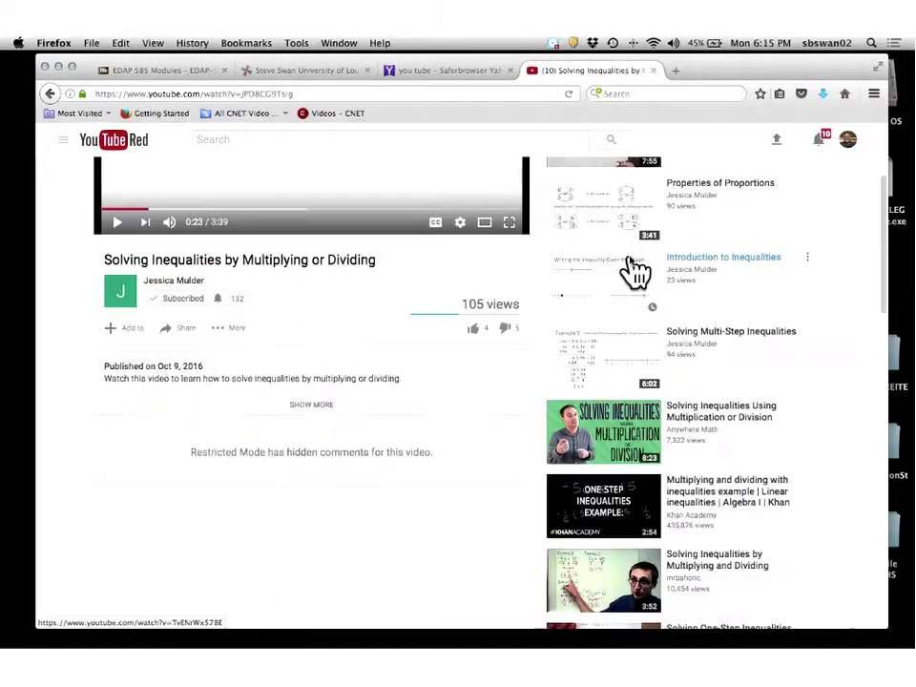
{"action": "scroll", "coordinate": [630, 263], "scroll_direction": "up", "scroll_amount": 3}
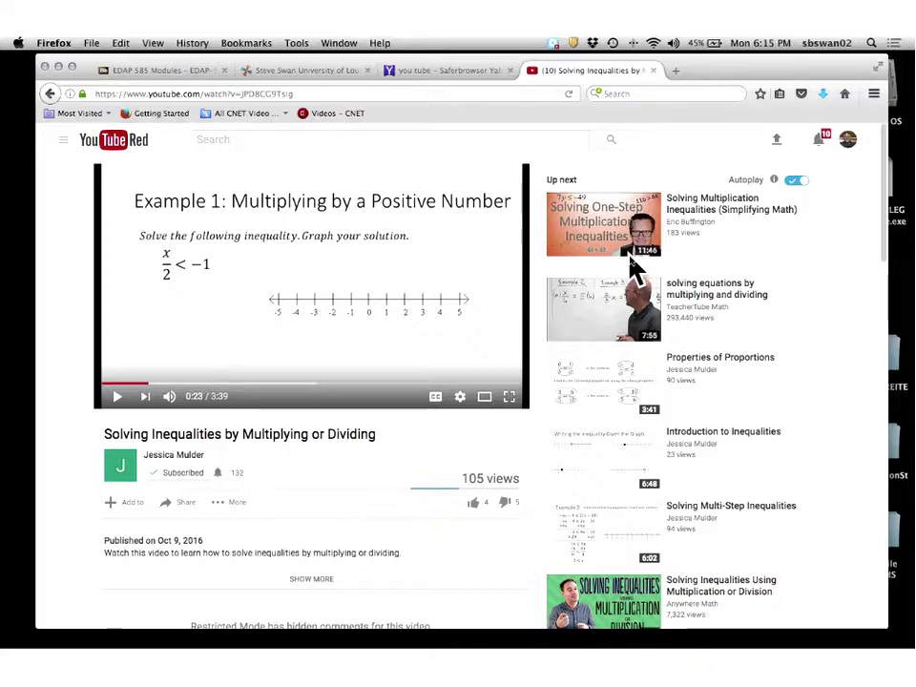
{"action": "scroll", "coordinate": [633, 270], "scroll_direction": "down", "scroll_amount": 2}
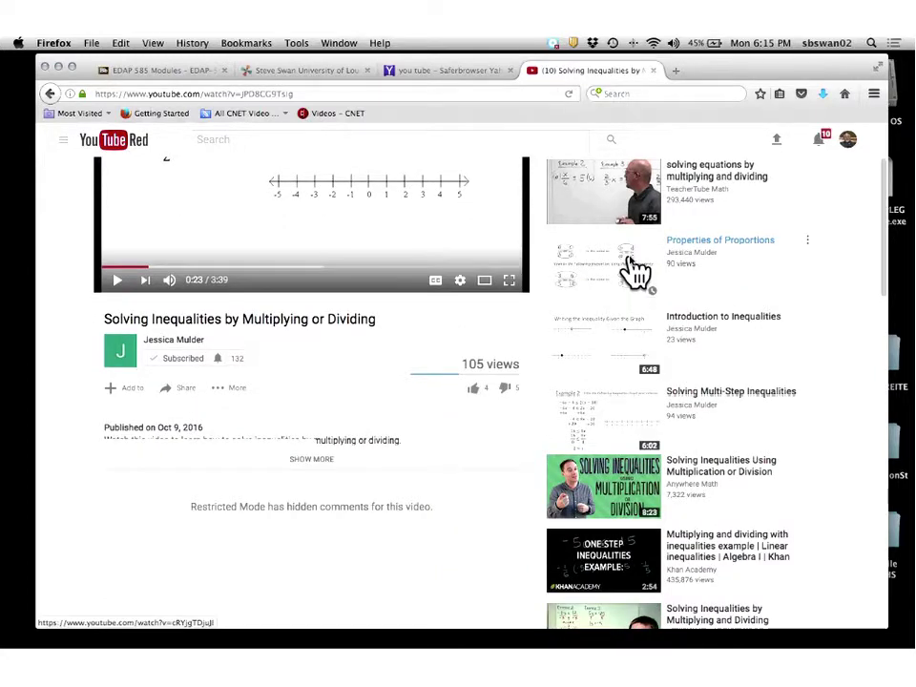
{"action": "scroll", "coordinate": [634, 270], "scroll_direction": "up", "scroll_amount": 2}
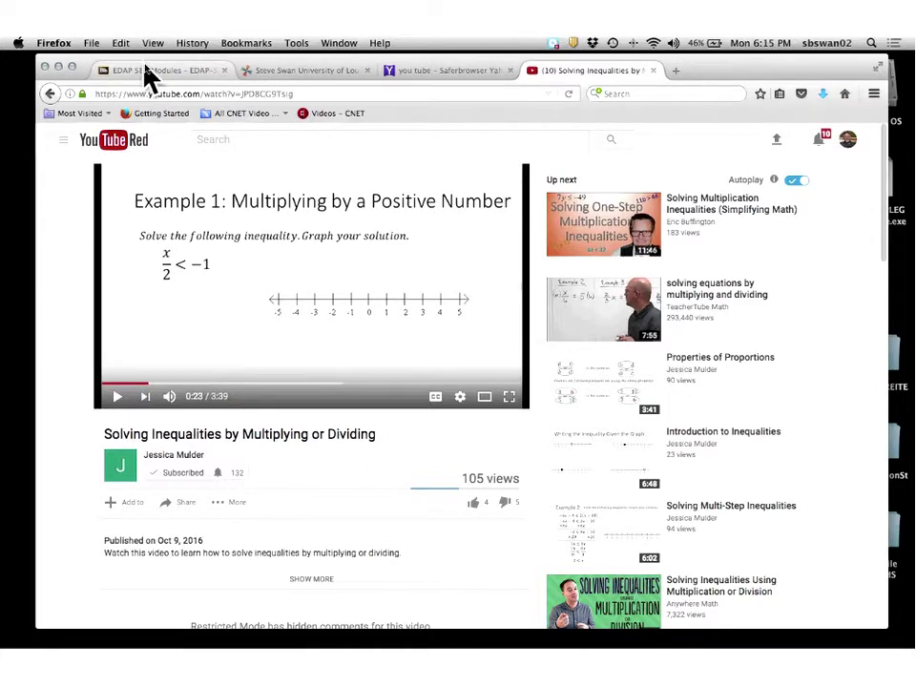
Check the EDAP 585 Modules page and Collaborate session, then return to the paused YouTube lesson.
{"action": "left_click", "coordinate": [175, 72]}
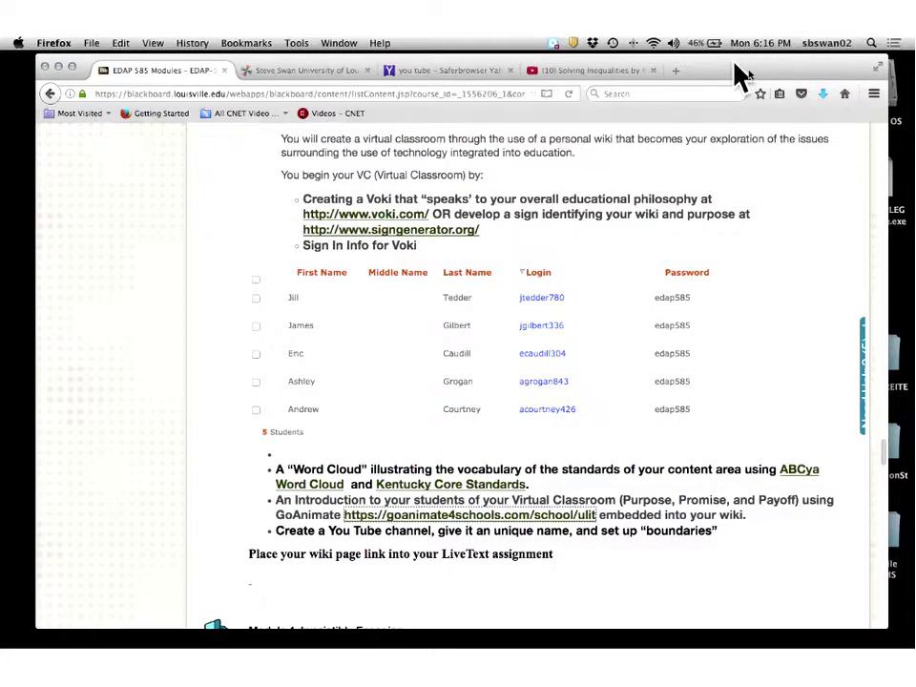
{"action": "left_click_drag", "start_coordinate": [740, 74], "coordinate": [890, 90]}
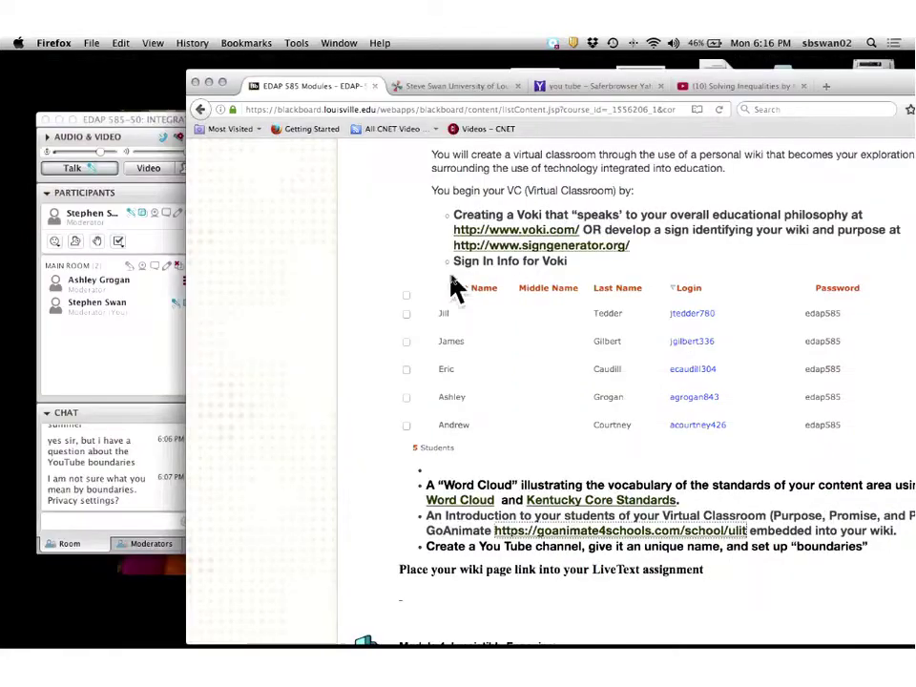
{"action": "left_click", "coordinate": [157, 375]}
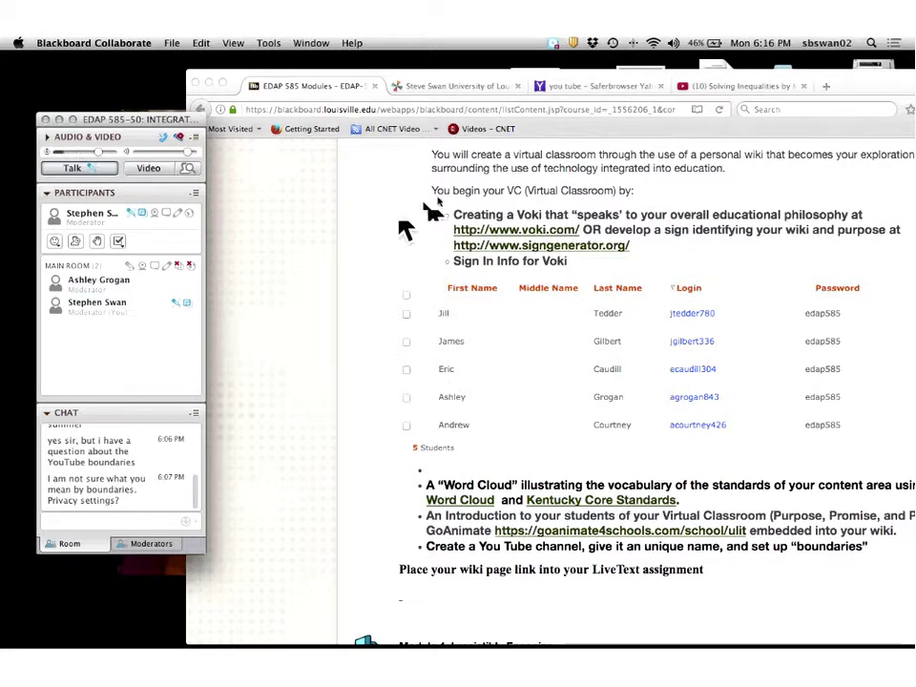
{"action": "left_click", "coordinate": [724, 86]}
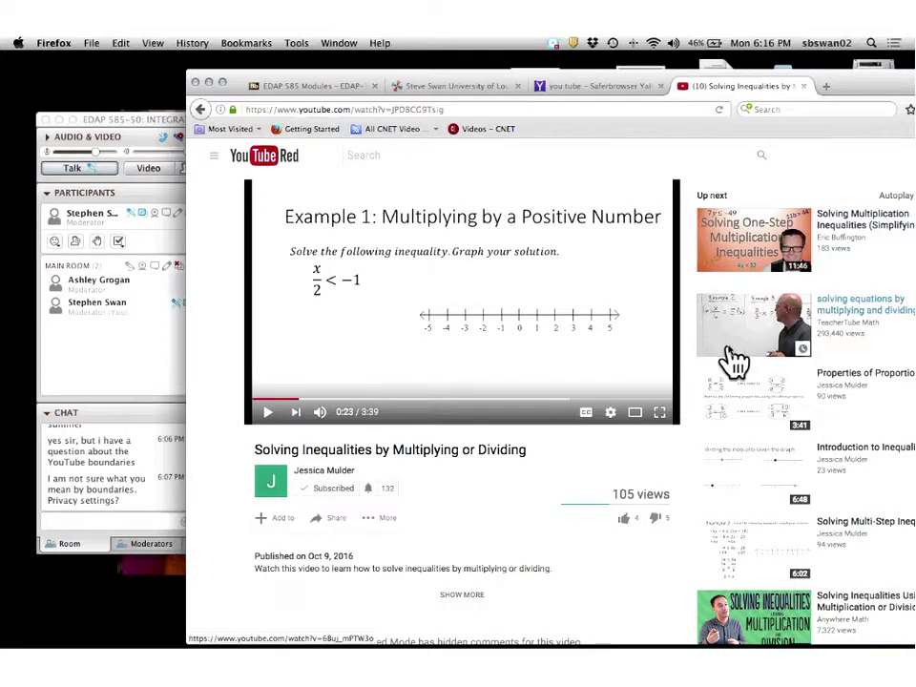
Copy the inequalities video's embed code from its context menu.
{"action": "right_click", "coordinate": [418, 331]}
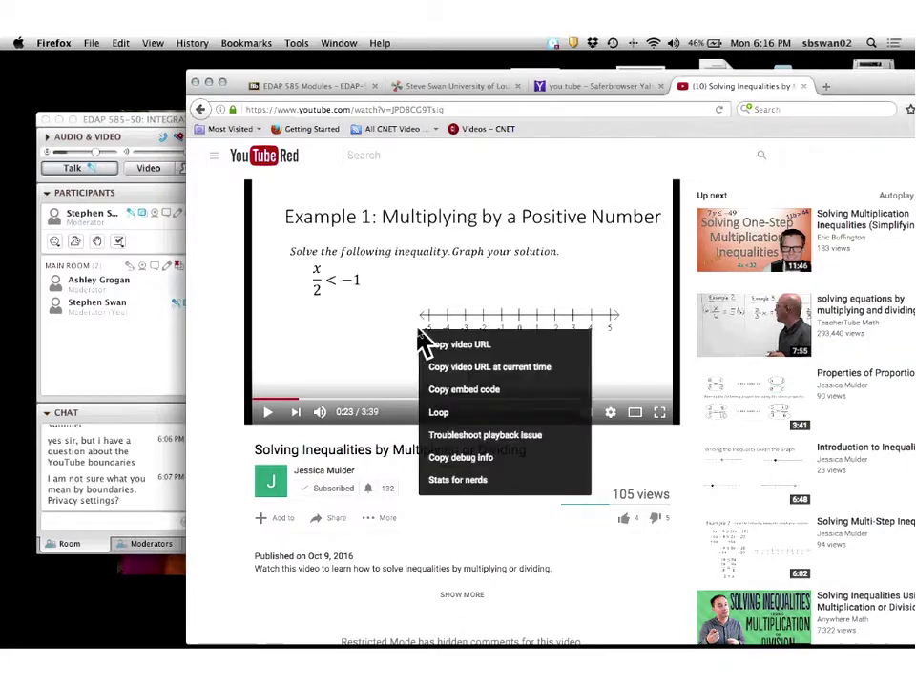
{"action": "left_click", "coordinate": [434, 391]}
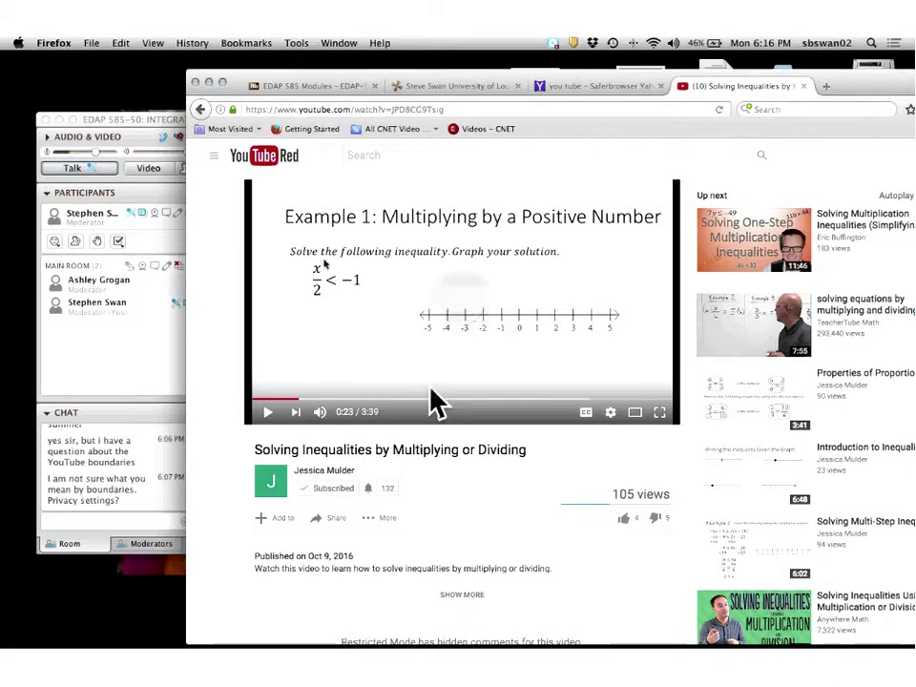
Put the class wiki home page in edit mode with a new line below the second widget.
{"action": "left_click", "coordinate": [470, 85]}
{"action": "scroll", "coordinate": [288, 448], "scroll_direction": "down", "scroll_amount": 4}
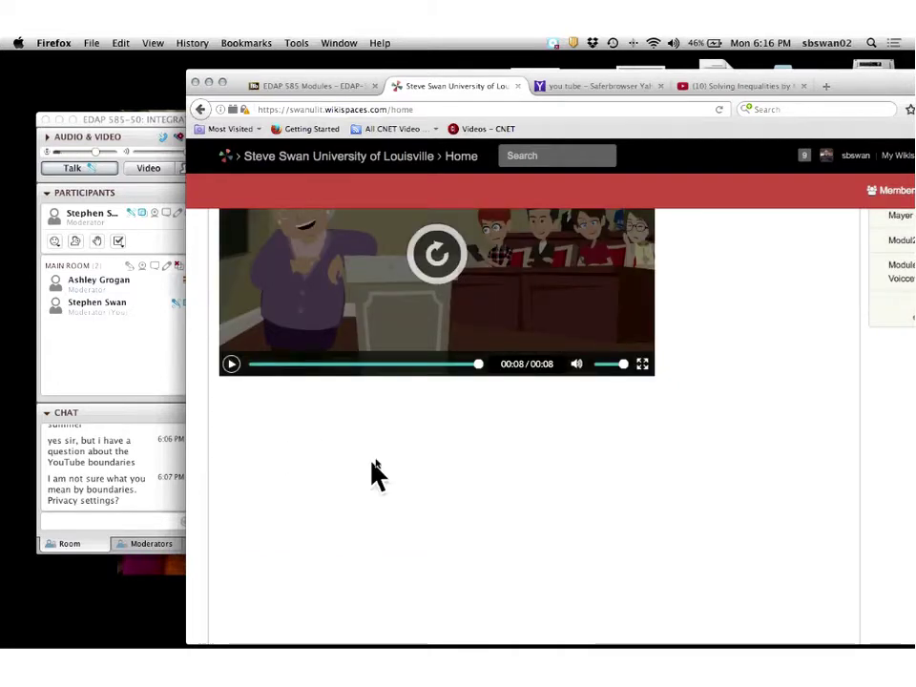
{"action": "scroll", "coordinate": [375, 474], "scroll_direction": "up", "scroll_amount": 5}
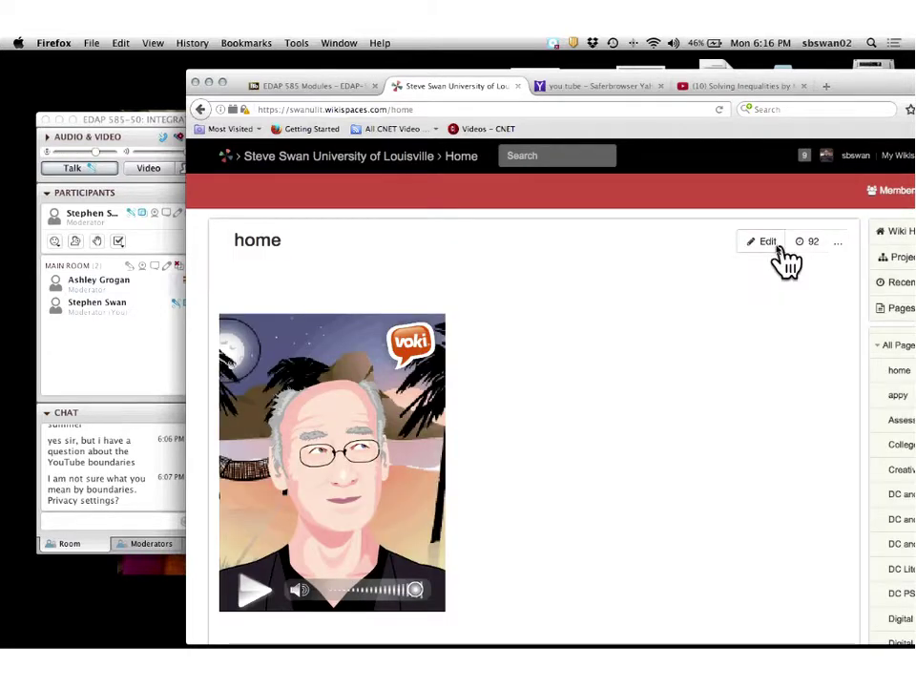
{"action": "left_click", "coordinate": [767, 242]}
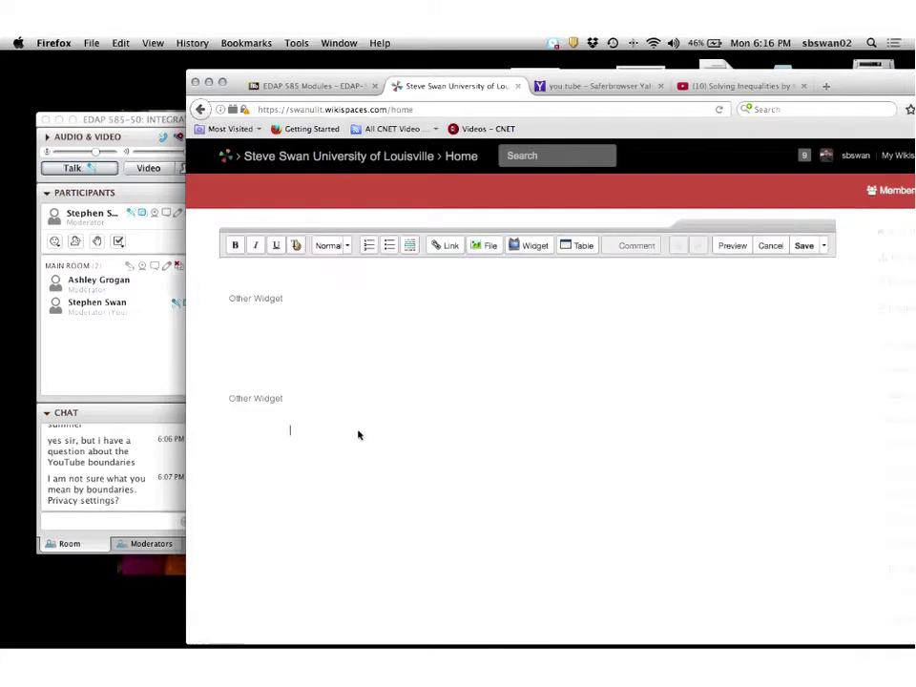
{"action": "key", "text": "Return"}
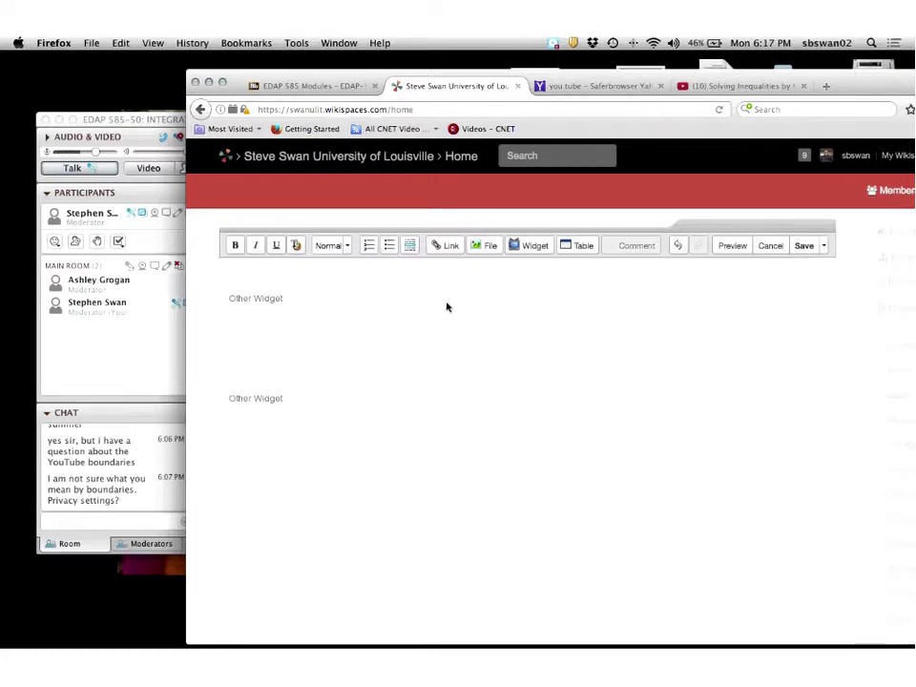
Insert an Other HTML widget holding the pasted YouTube embed code and save the page.
{"action": "left_click", "coordinate": [529, 246]}
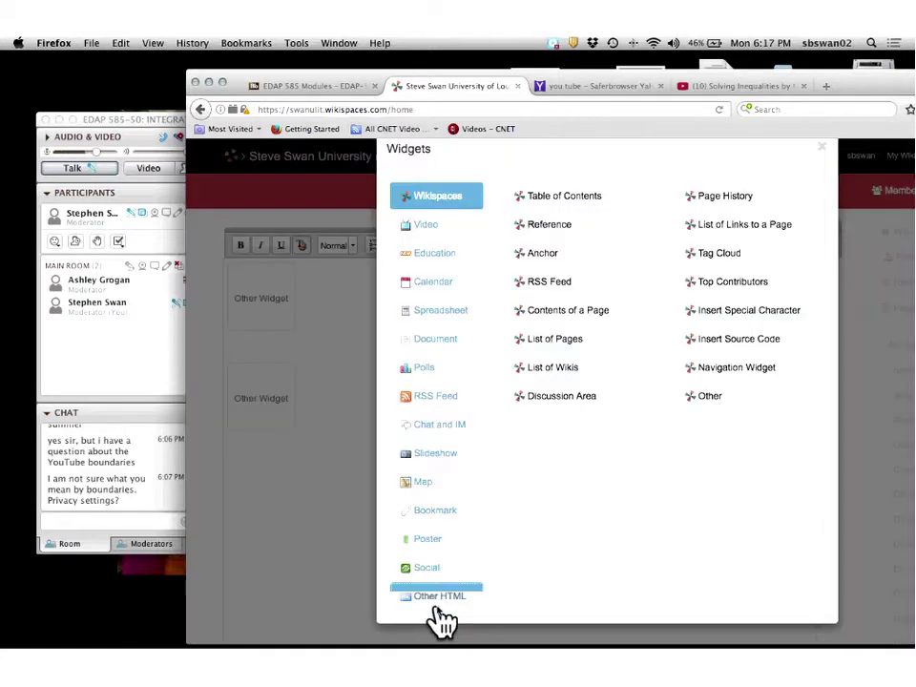
{"action": "left_click", "coordinate": [439, 596]}
{"action": "right_click", "coordinate": [537, 337]}
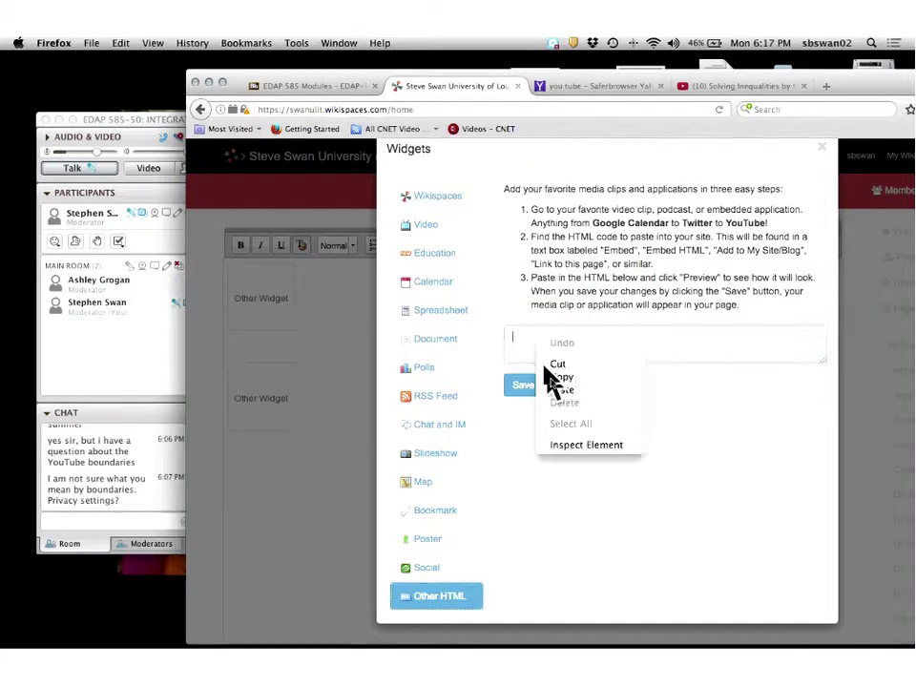
{"action": "left_click", "coordinate": [561, 389]}
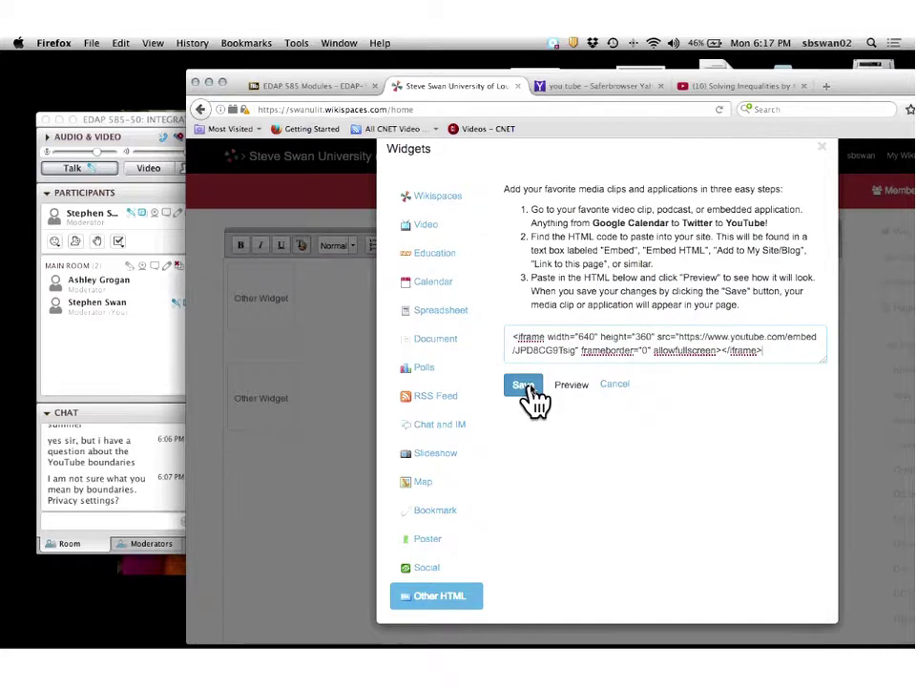
{"action": "left_click", "coordinate": [528, 386]}
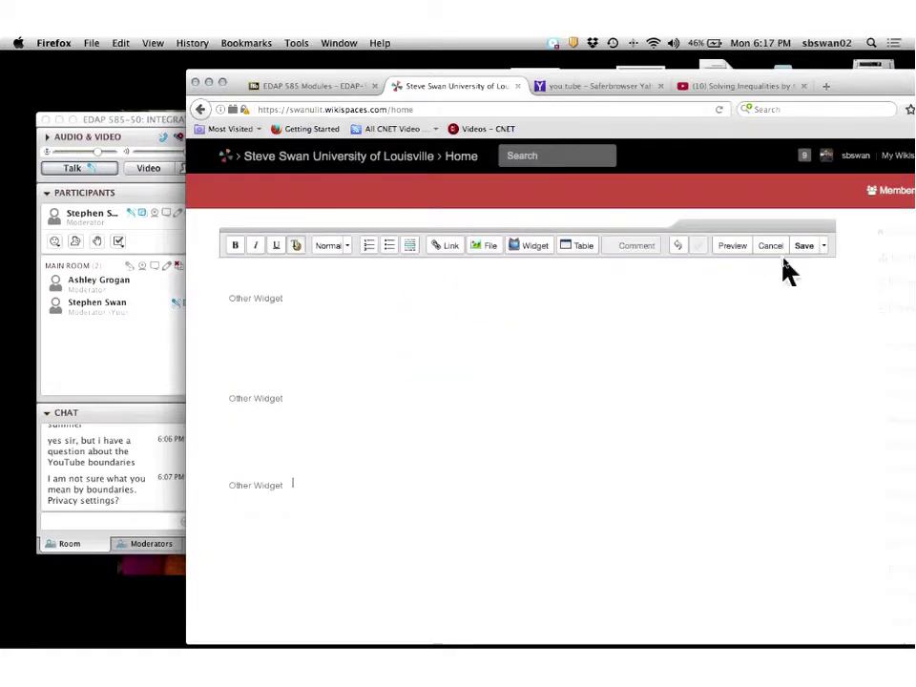
{"action": "left_click", "coordinate": [815, 244]}
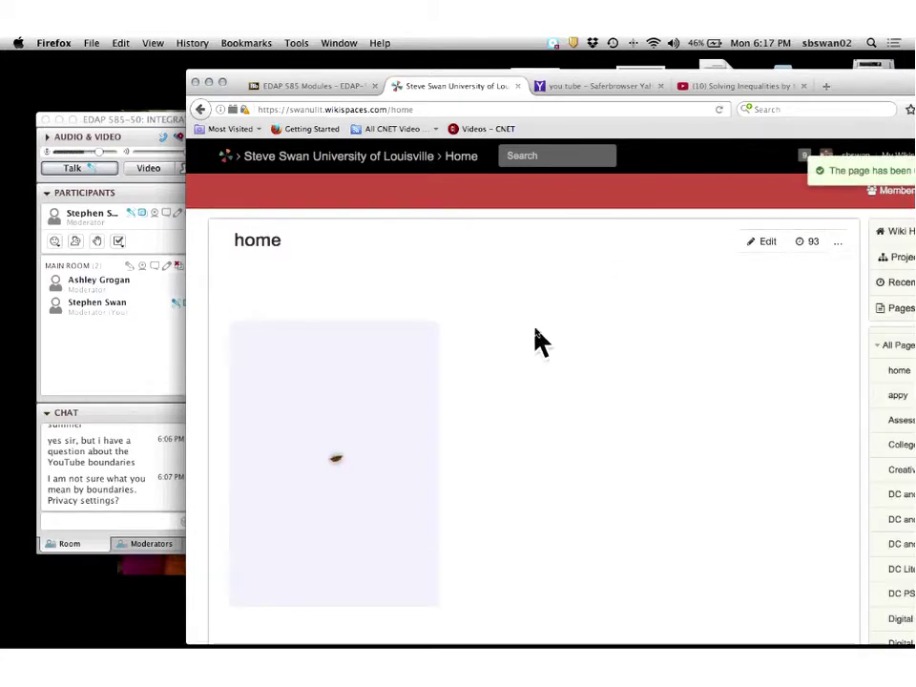
Check the YouTube lesson embed beneath the GoAnimate video, then switch back to the Blackboard tab.
{"action": "scroll", "coordinate": [536, 337], "scroll_direction": "down", "scroll_amount": 2}
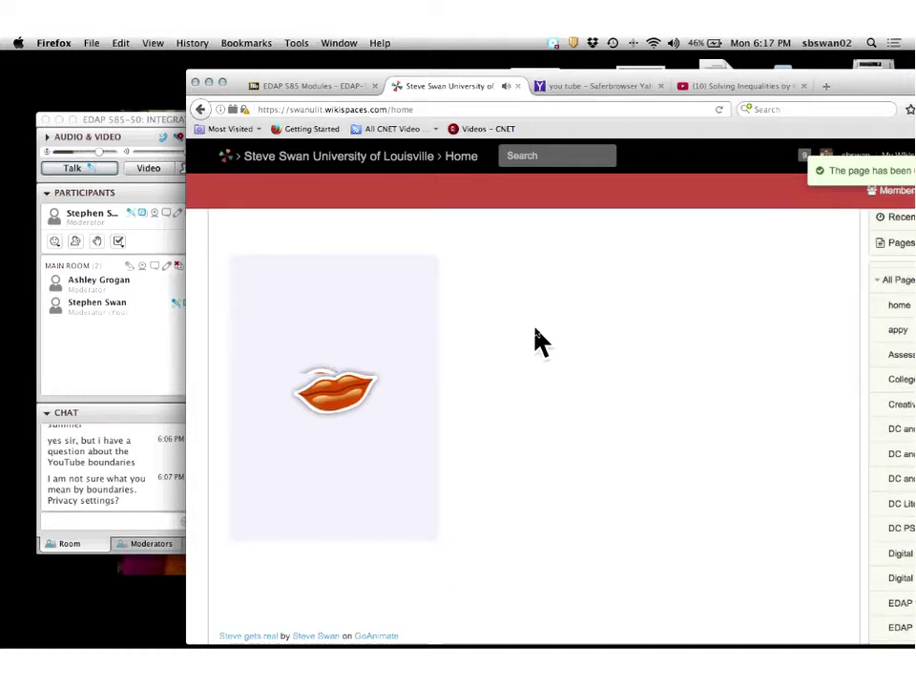
{"action": "scroll", "coordinate": [536, 339], "scroll_direction": "down", "scroll_amount": 8}
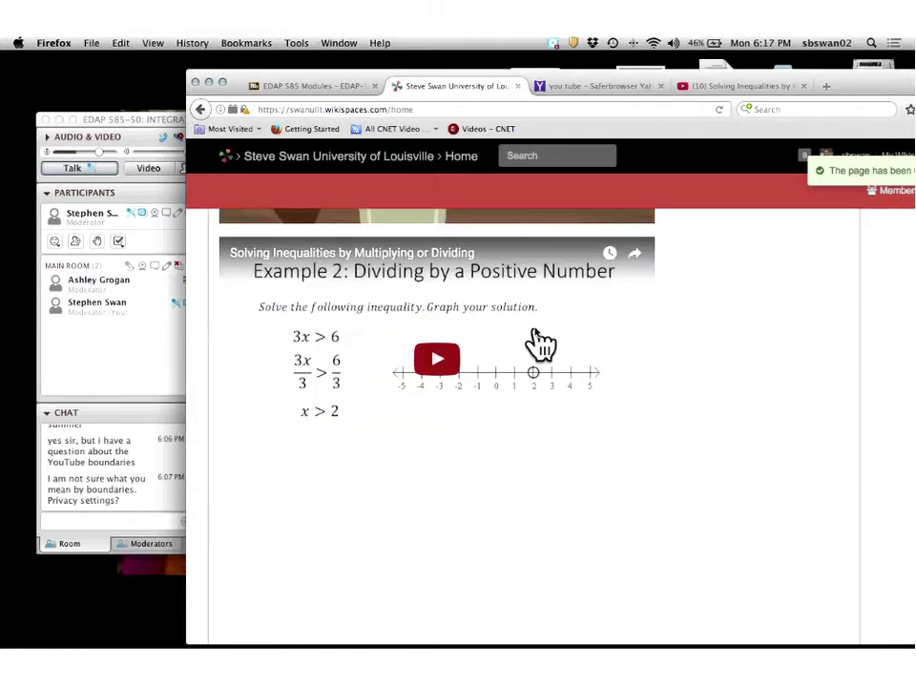
{"action": "scroll", "coordinate": [537, 341], "scroll_direction": "up", "scroll_amount": 2}
{"action": "scroll", "coordinate": [537, 341], "scroll_direction": "up", "scroll_amount": 2}
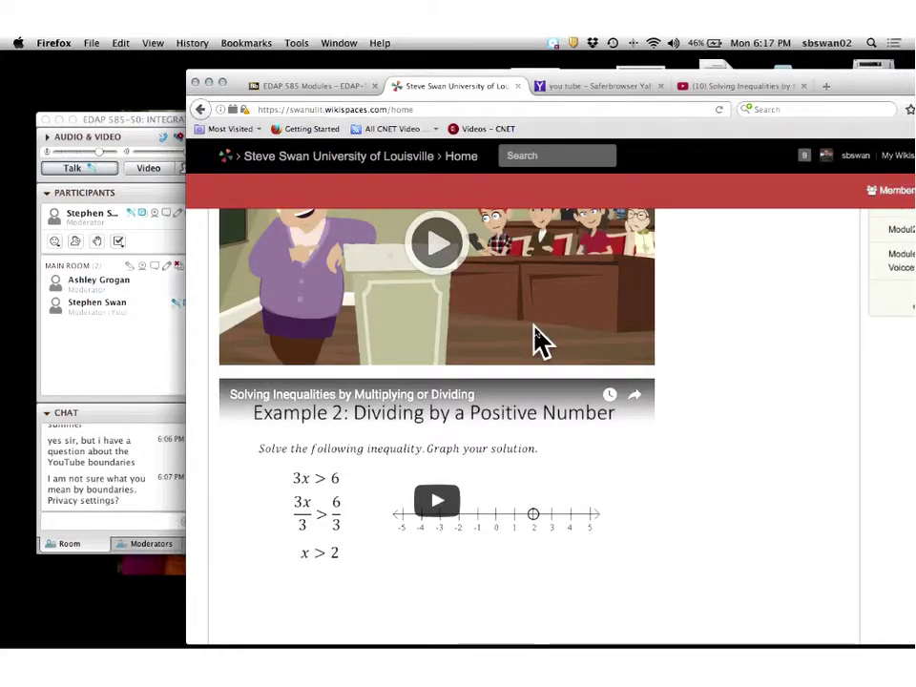
{"action": "scroll", "coordinate": [539, 340], "scroll_direction": "up", "scroll_amount": 2}
{"action": "scroll", "coordinate": [537, 341], "scroll_direction": "up", "scroll_amount": 3}
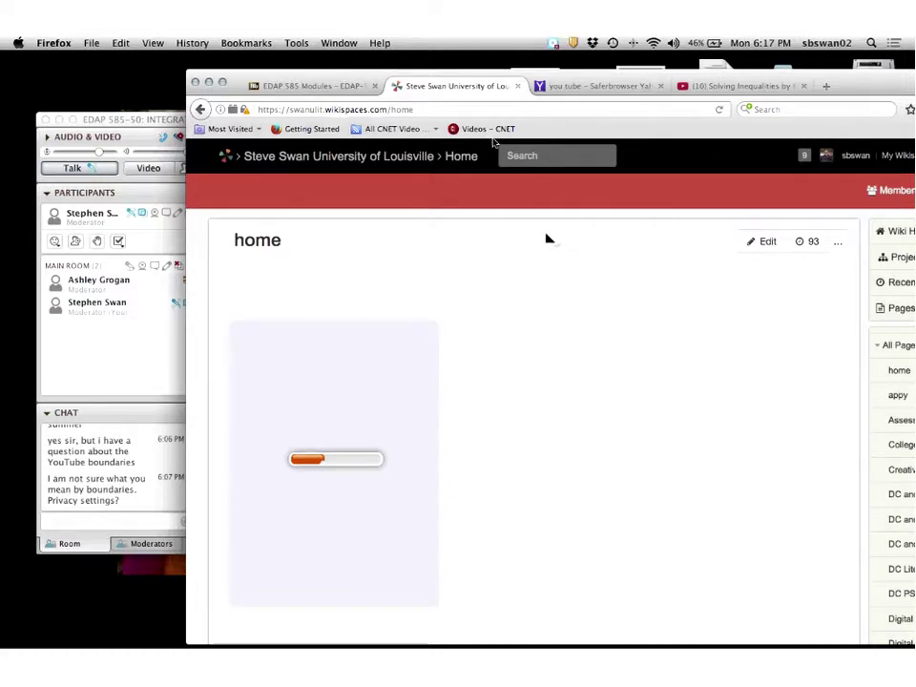
{"action": "key", "text": "ctrl+shift+Tab"}
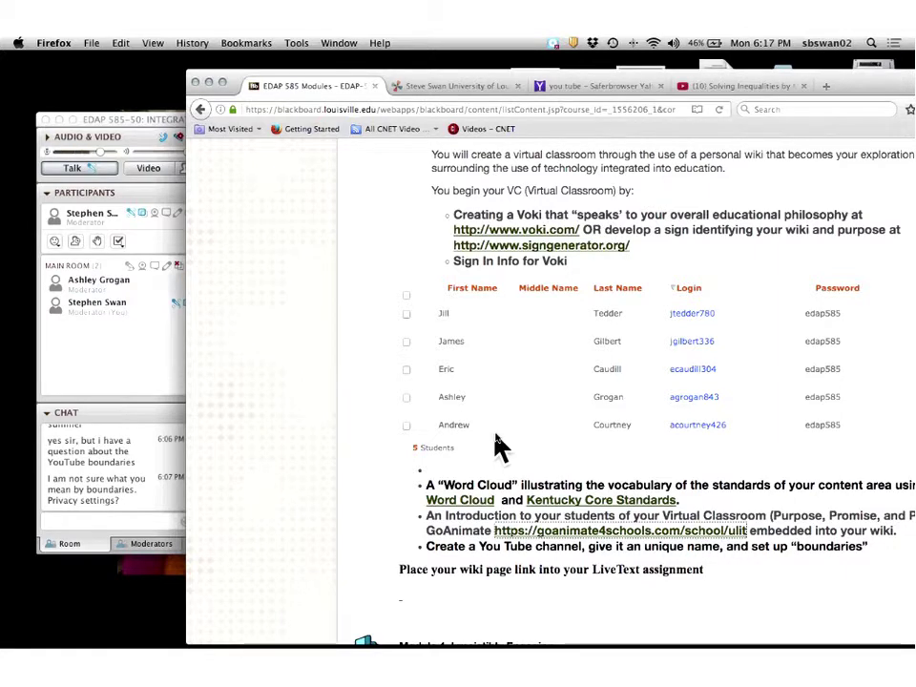
Shift the browser slightly left and bring the Collaborate session to the front.
{"action": "scroll", "coordinate": [499, 446], "scroll_direction": "down", "scroll_amount": 2}
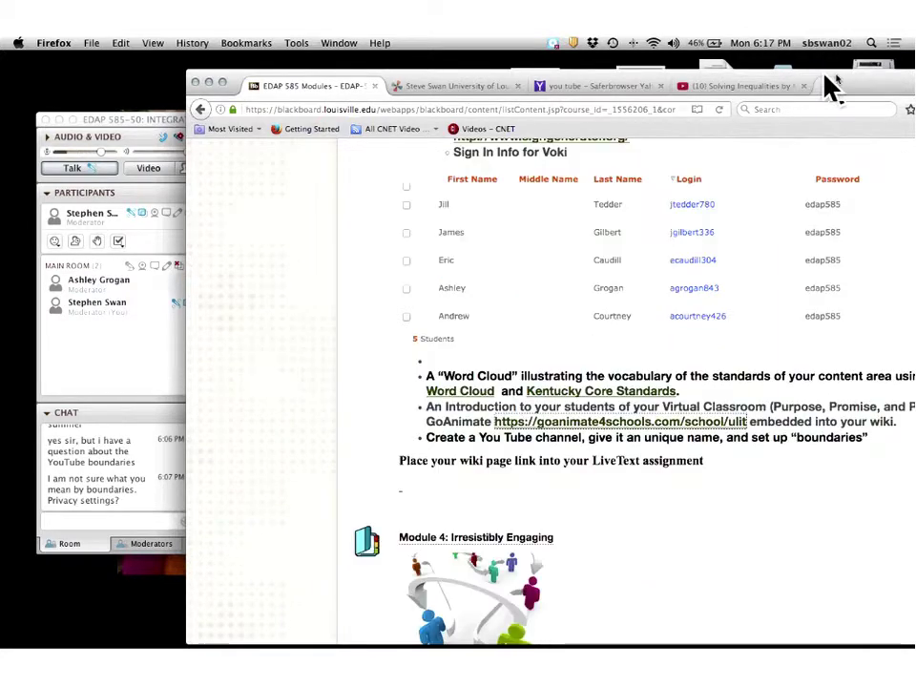
{"action": "left_click_drag", "start_coordinate": [841, 77], "coordinate": [756, 74]}
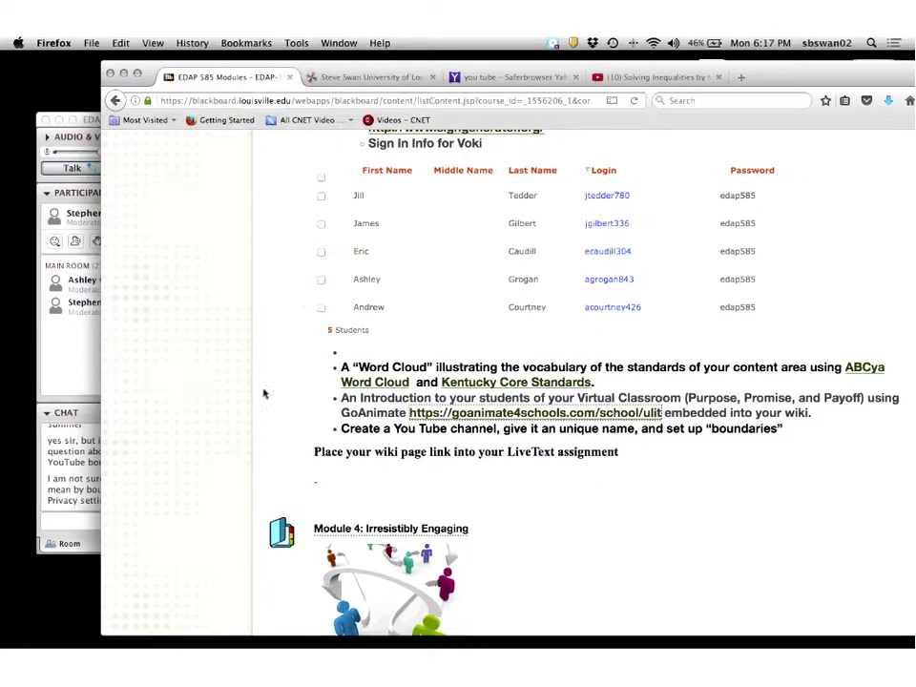
{"action": "left_click", "coordinate": [69, 523]}
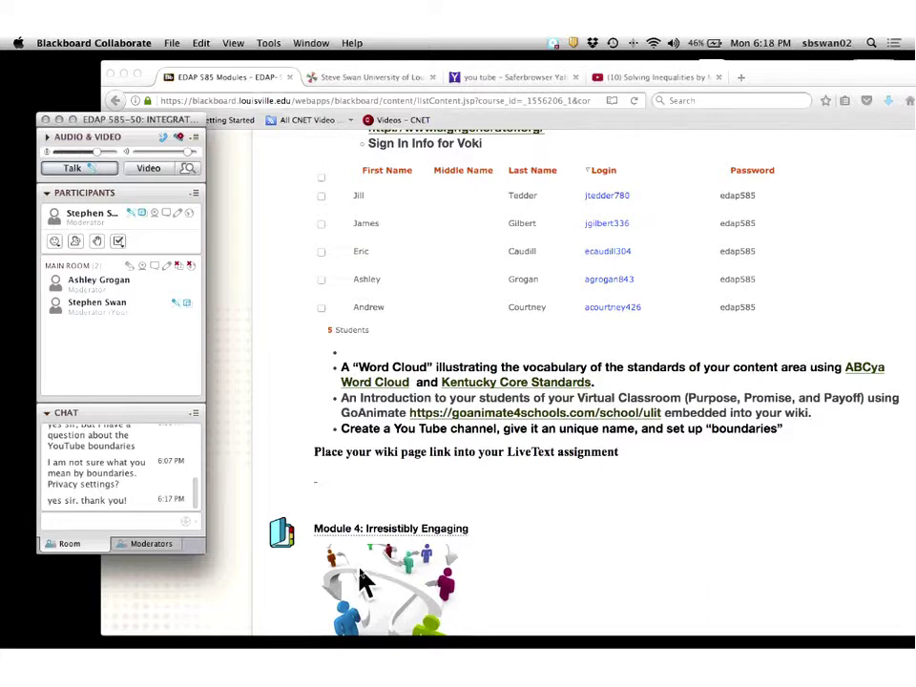
Scroll the course page down to the Module 4: Irresistibly Engaging section.
{"action": "scroll", "coordinate": [362, 573], "scroll_direction": "down", "scroll_amount": 5}
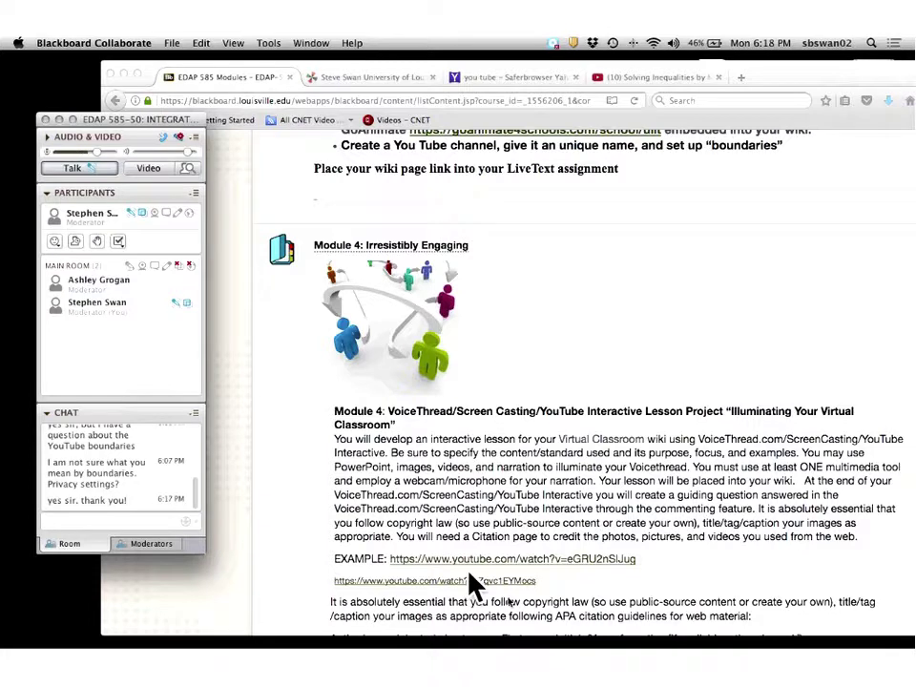
{"action": "scroll", "coordinate": [519, 613], "scroll_direction": "down", "scroll_amount": 2}
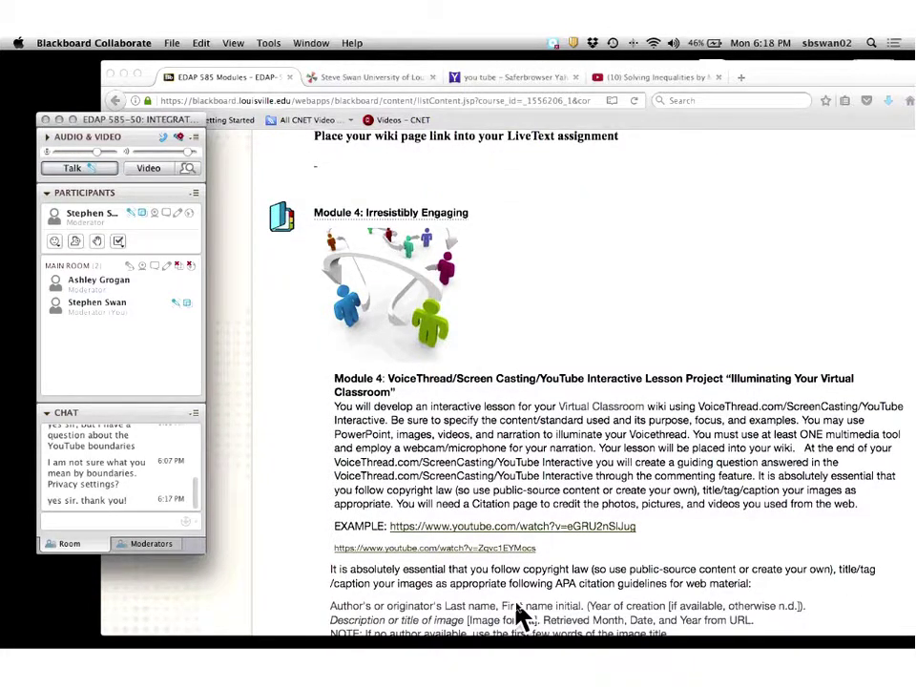
{"action": "scroll", "coordinate": [517, 604], "scroll_direction": "up", "scroll_amount": 3}
{"action": "scroll", "coordinate": [522, 615], "scroll_direction": "down", "scroll_amount": 1}
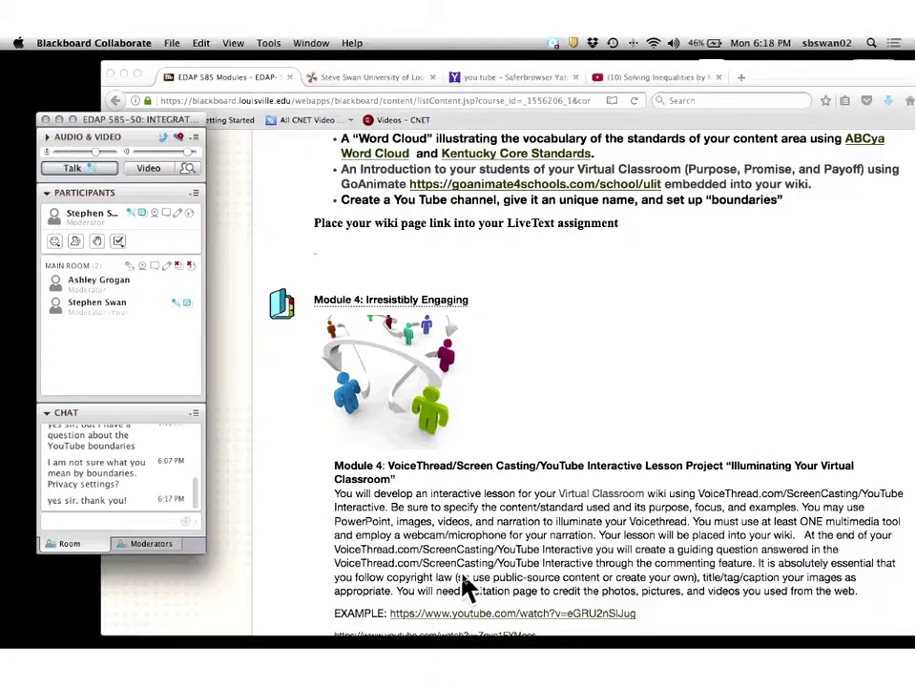
Open Module 4: Irresistibly Engaging and read through its copyright, fair use and free image content.
{"action": "left_click", "coordinate": [385, 307]}
{"action": "left_click", "coordinate": [385, 307]}
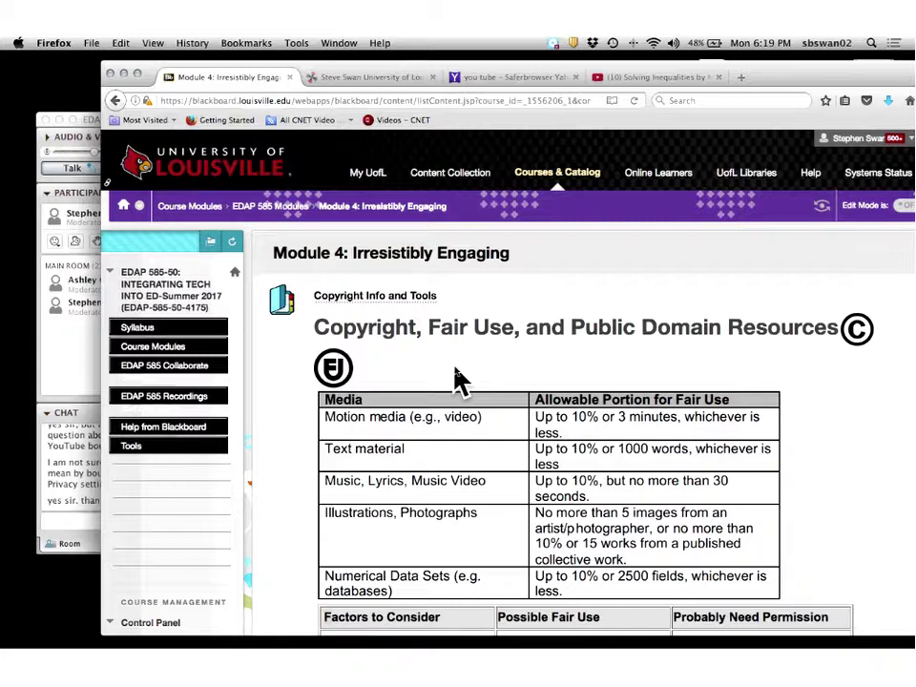
{"action": "scroll", "coordinate": [456, 380], "scroll_direction": "down", "scroll_amount": 1}
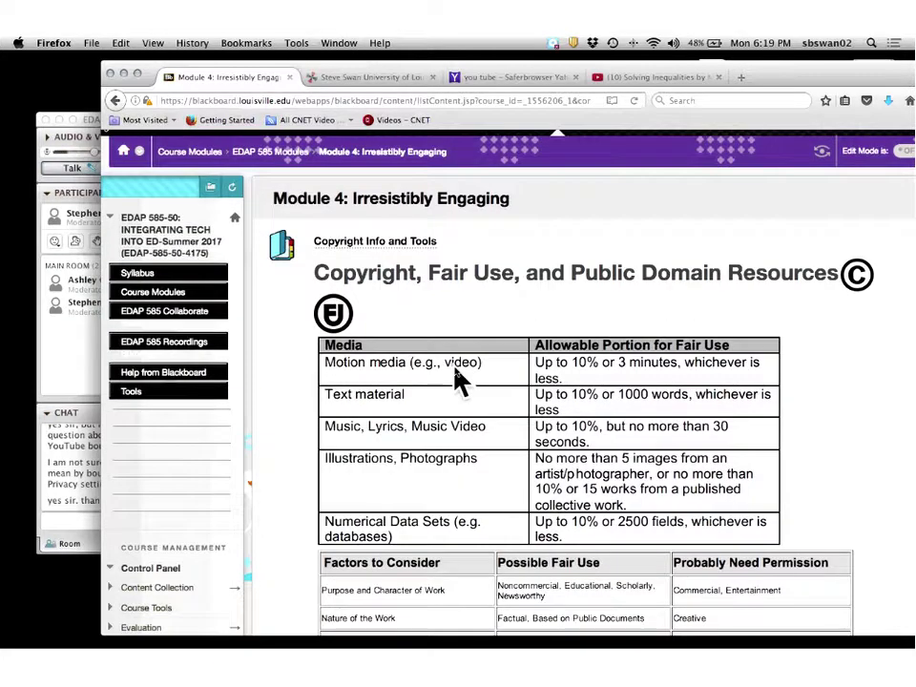
{"action": "scroll", "coordinate": [455, 372], "scroll_direction": "down", "scroll_amount": 1}
{"action": "scroll", "coordinate": [455, 372], "scroll_direction": "up", "scroll_amount": 2}
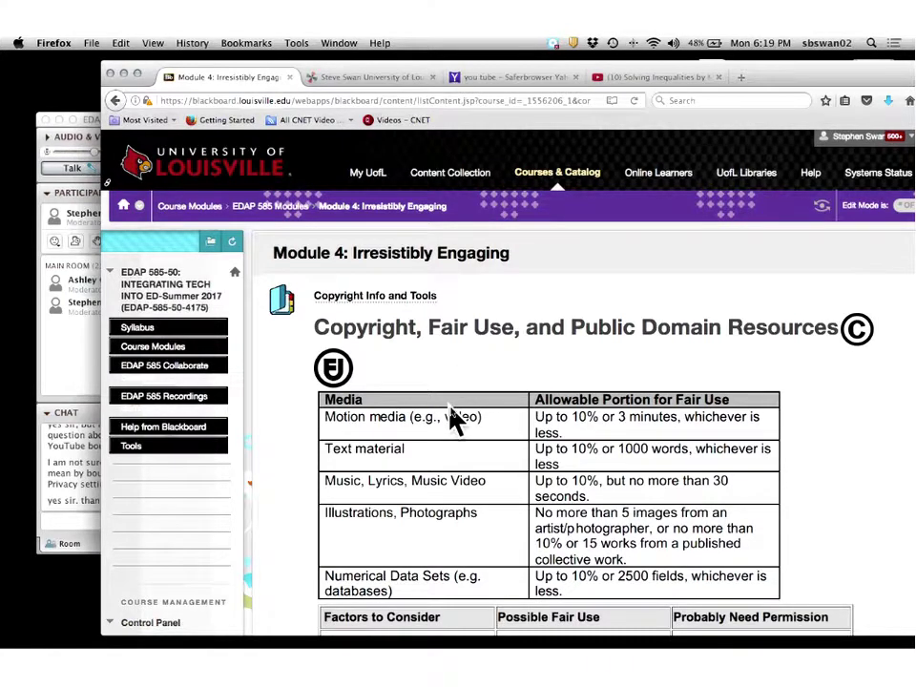
{"action": "scroll", "coordinate": [454, 419], "scroll_direction": "down", "scroll_amount": 5}
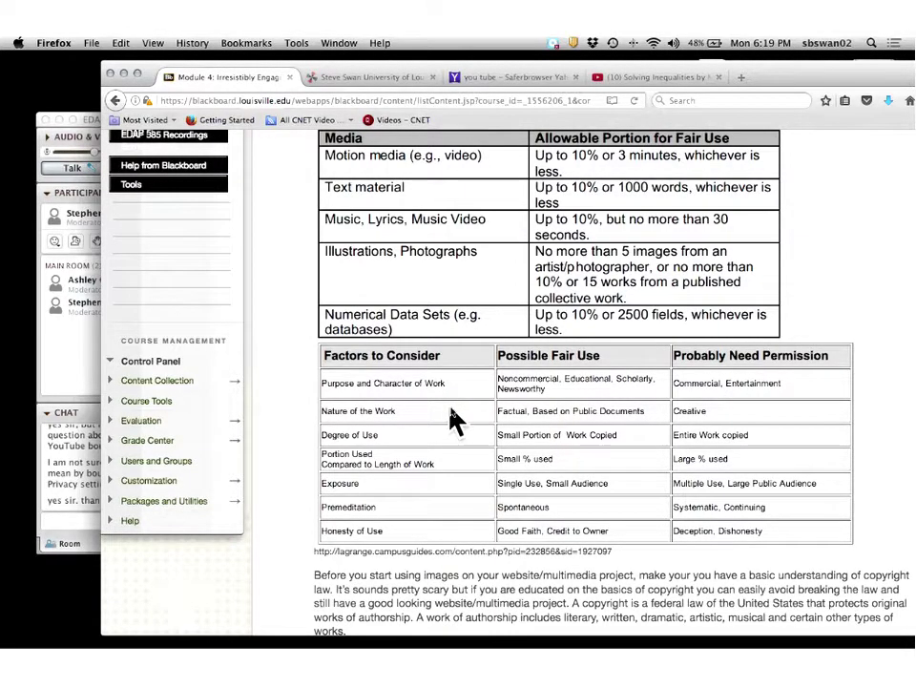
{"action": "scroll", "coordinate": [452, 410], "scroll_direction": "down", "scroll_amount": 2}
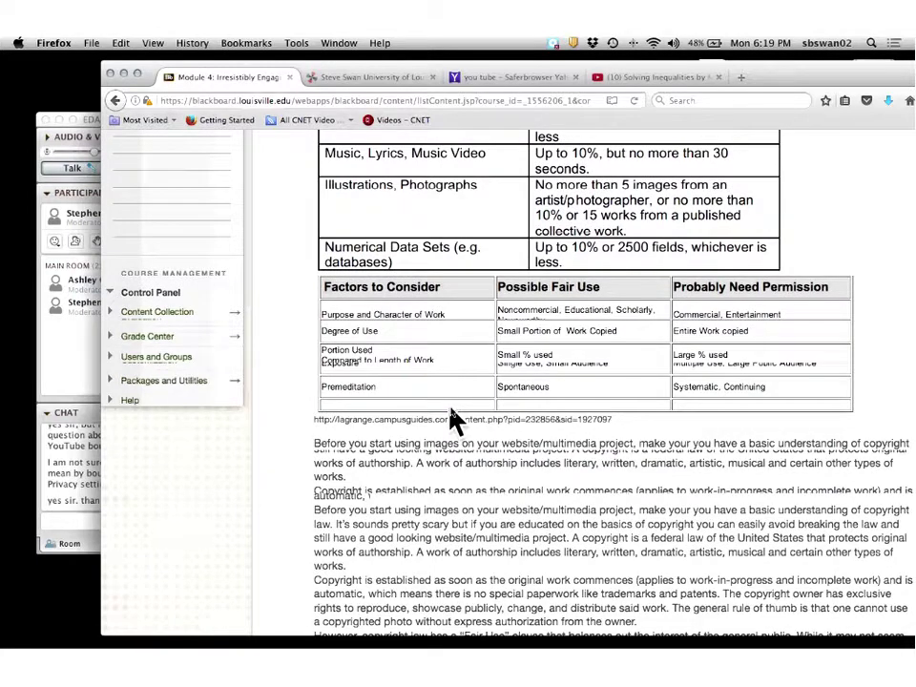
{"action": "scroll", "coordinate": [452, 420], "scroll_direction": "down", "scroll_amount": 5}
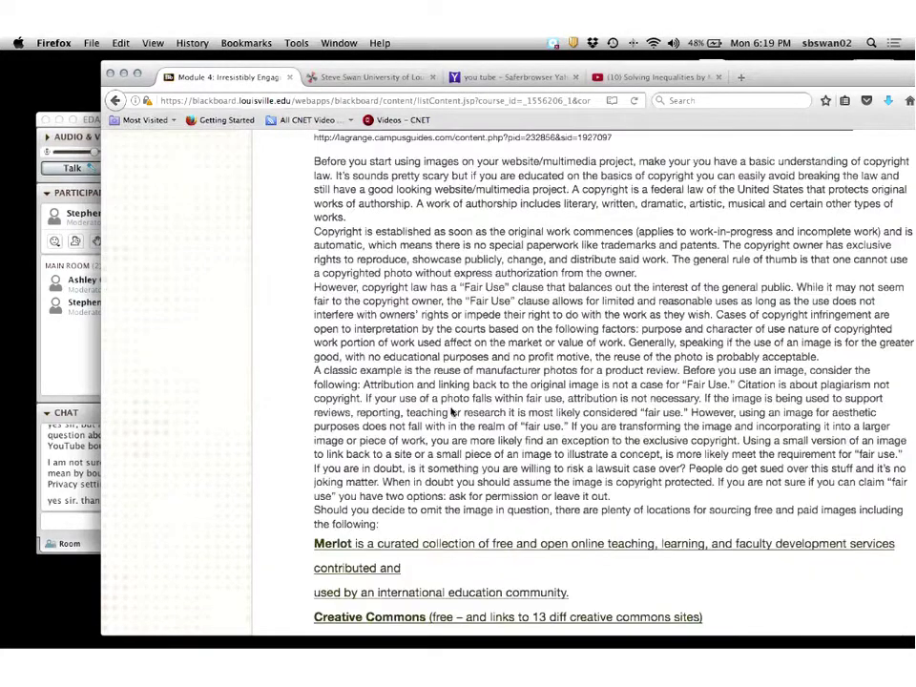
{"action": "scroll", "coordinate": [452, 410], "scroll_direction": "down", "scroll_amount": 2}
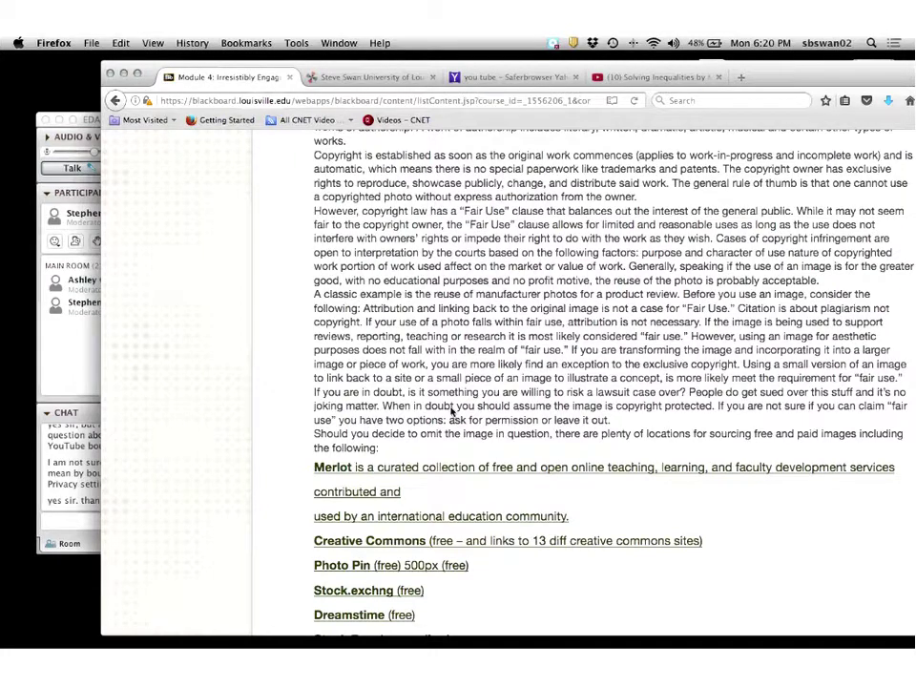
Scroll the Module 4 page past the copyright fair-use tables until the ScreenCasting item shows.
{"action": "scroll", "coordinate": [452, 411], "scroll_direction": "down", "scroll_amount": 2}
{"action": "scroll", "coordinate": [454, 419], "scroll_direction": "down", "scroll_amount": 2}
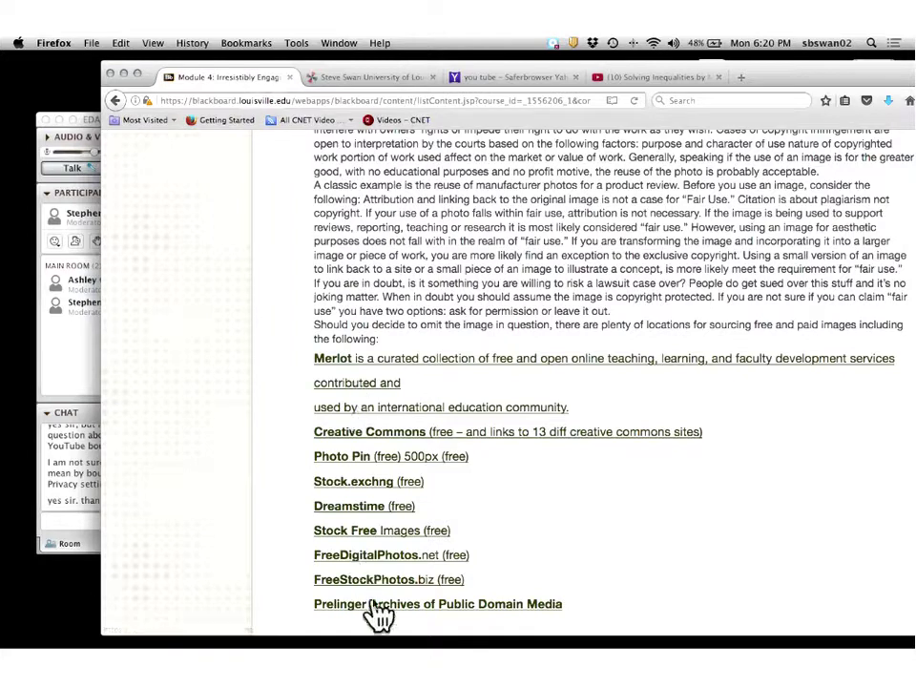
{"action": "scroll", "coordinate": [368, 594], "scroll_direction": "down", "scroll_amount": 2}
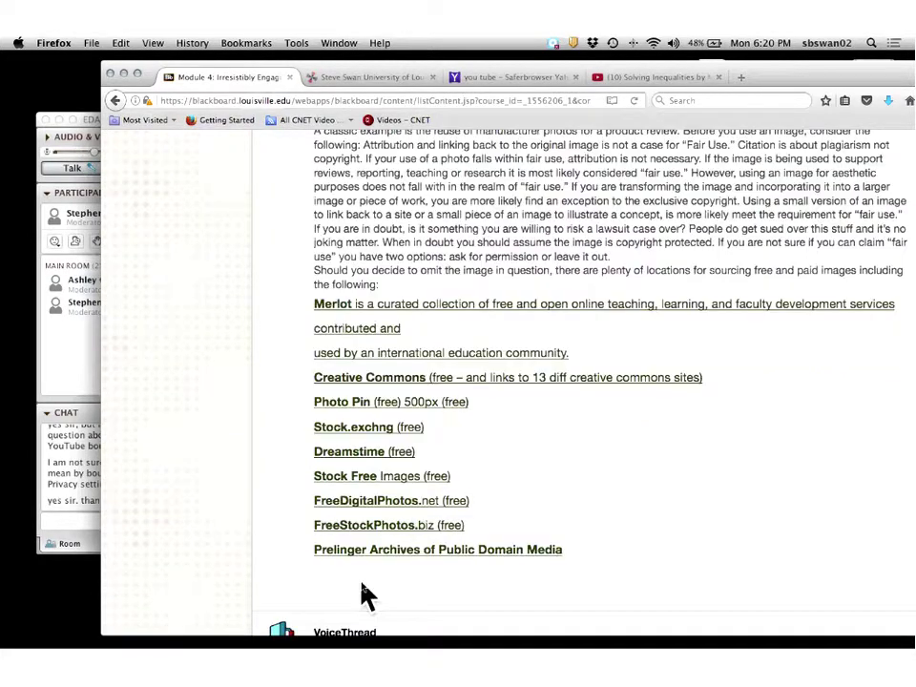
{"action": "scroll", "coordinate": [367, 594], "scroll_direction": "up", "scroll_amount": 4}
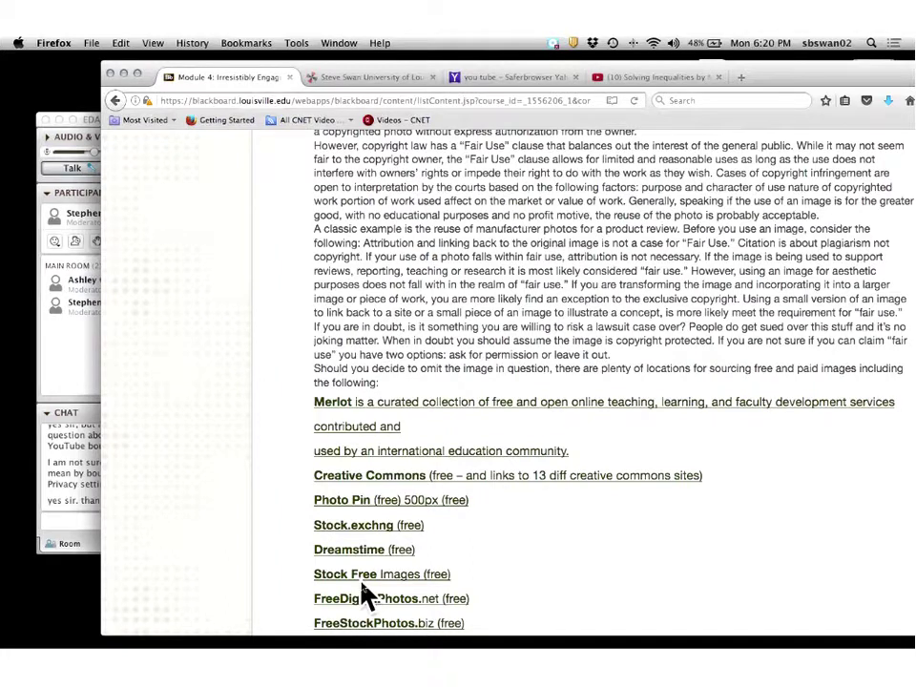
{"action": "scroll", "coordinate": [367, 593], "scroll_direction": "up", "scroll_amount": 15}
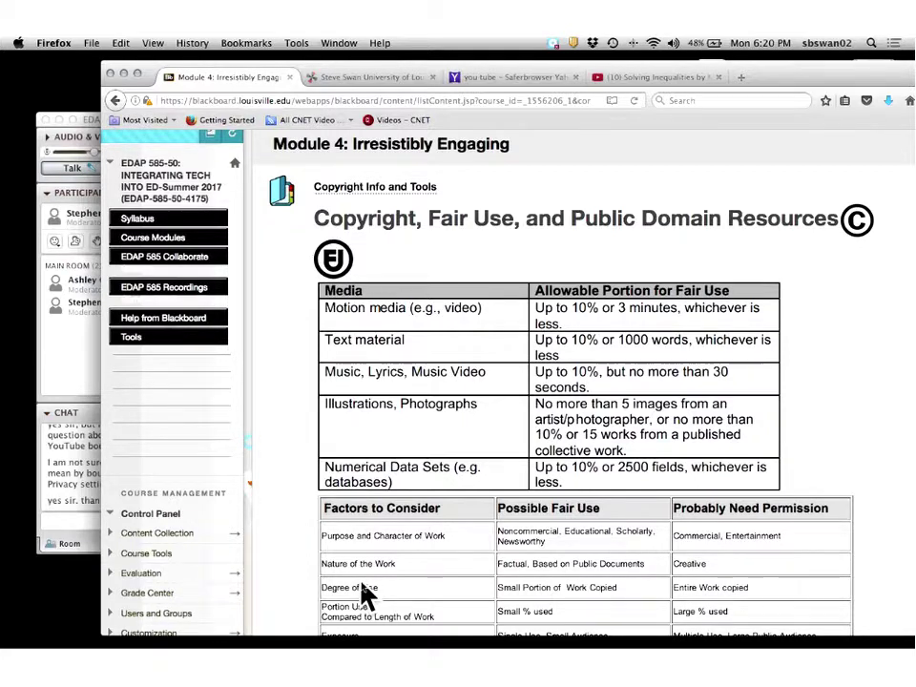
{"action": "scroll", "coordinate": [367, 593], "scroll_direction": "down", "scroll_amount": 15}
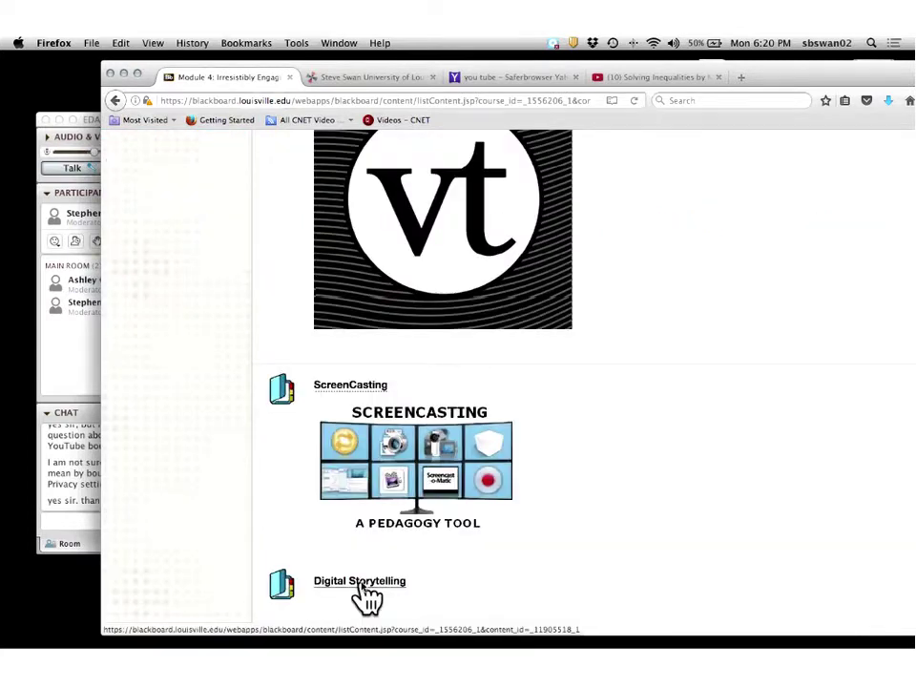
{"action": "scroll", "coordinate": [365, 595], "scroll_direction": "up", "scroll_amount": 3}
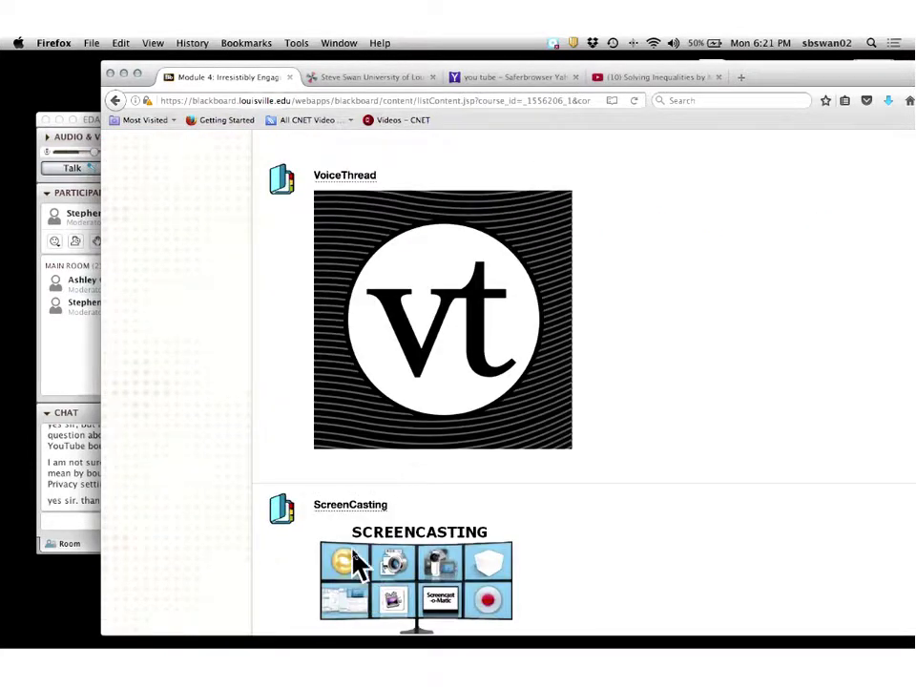
Open the ScreenCasting item and follow its ScreenCastoMatic link to screencast-o-matic.com in a new tab.
{"action": "left_click", "coordinate": [352, 506]}
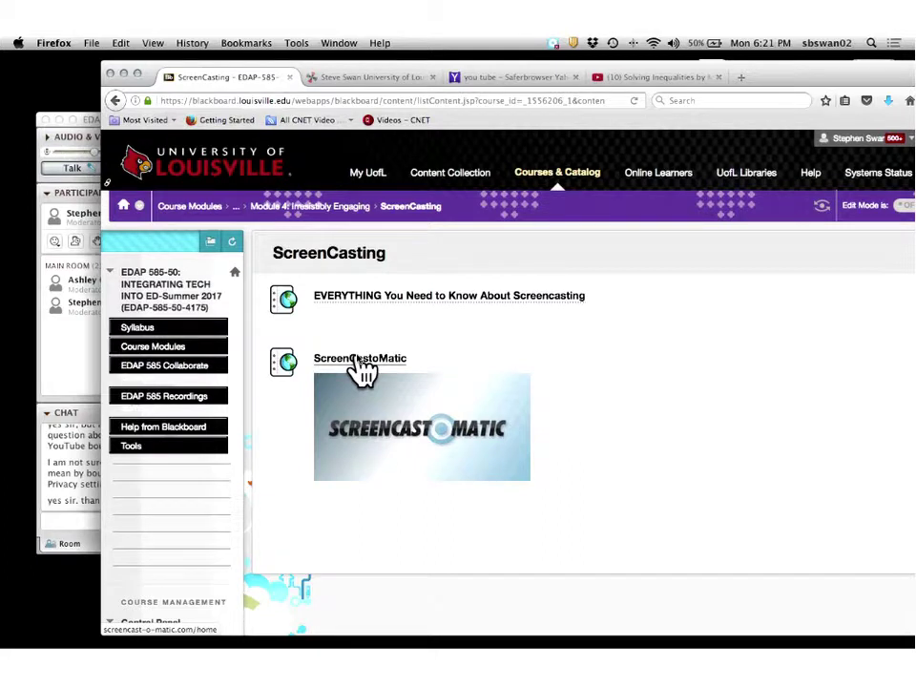
{"action": "left_click", "coordinate": [360, 360]}
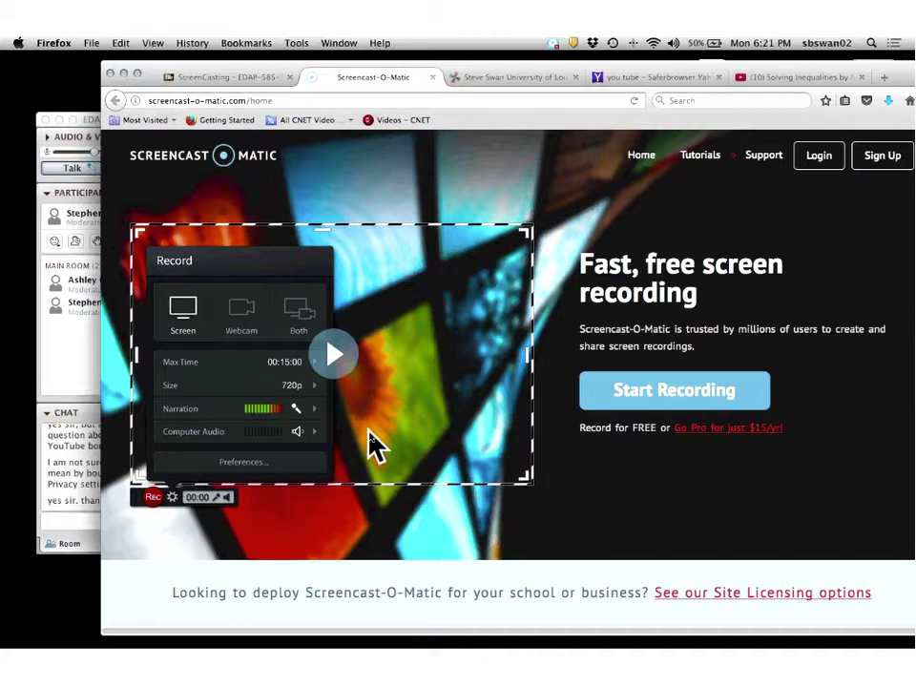
Launch the free Screencast-O-Matic recorder from Start Recording, allowing the launcher link to open.
{"action": "left_click", "coordinate": [676, 393]}
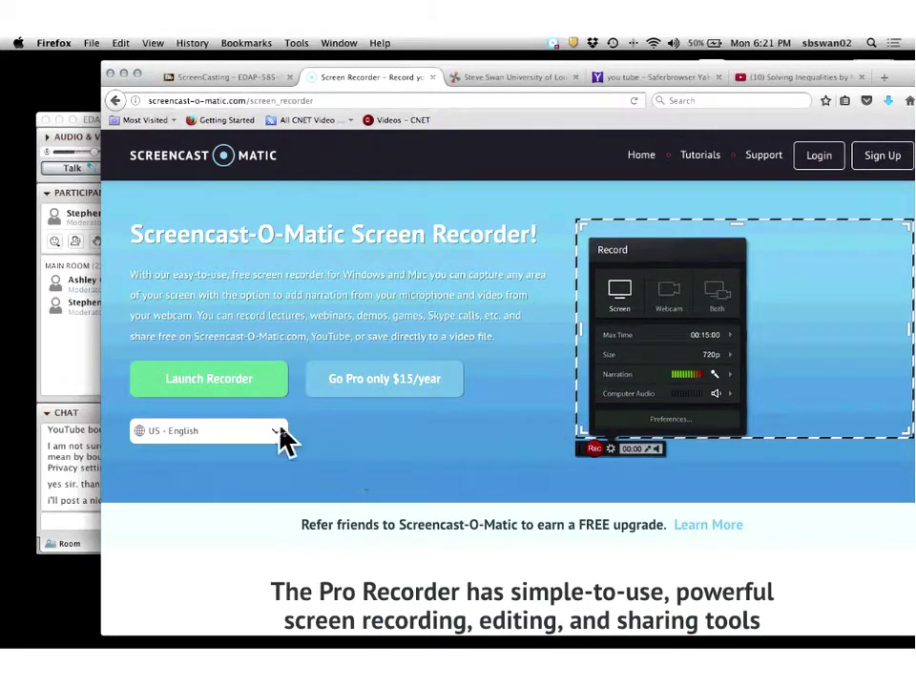
{"action": "left_click", "coordinate": [210, 385]}
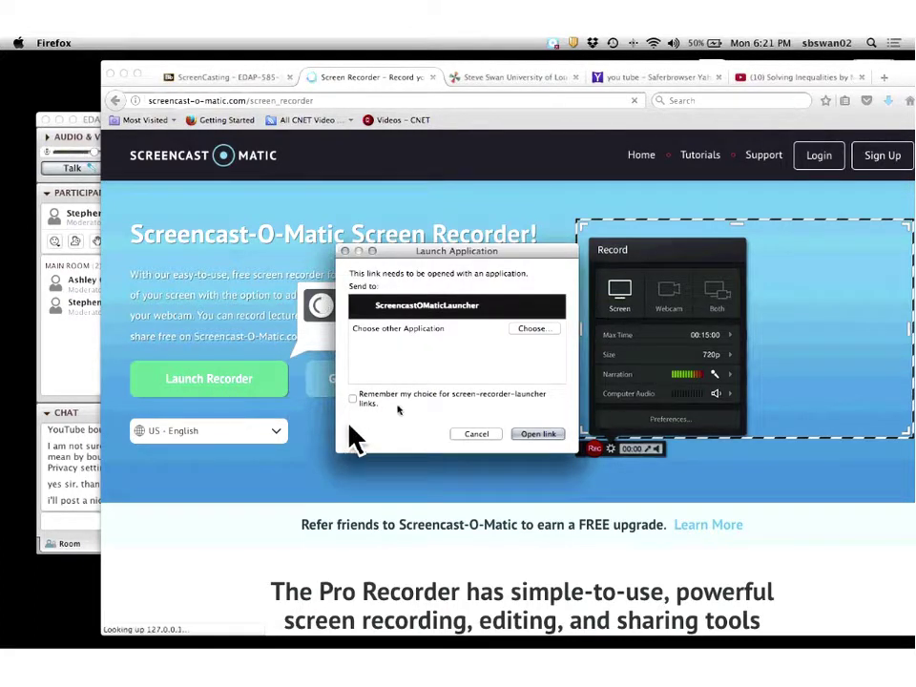
{"action": "left_click", "coordinate": [539, 434]}
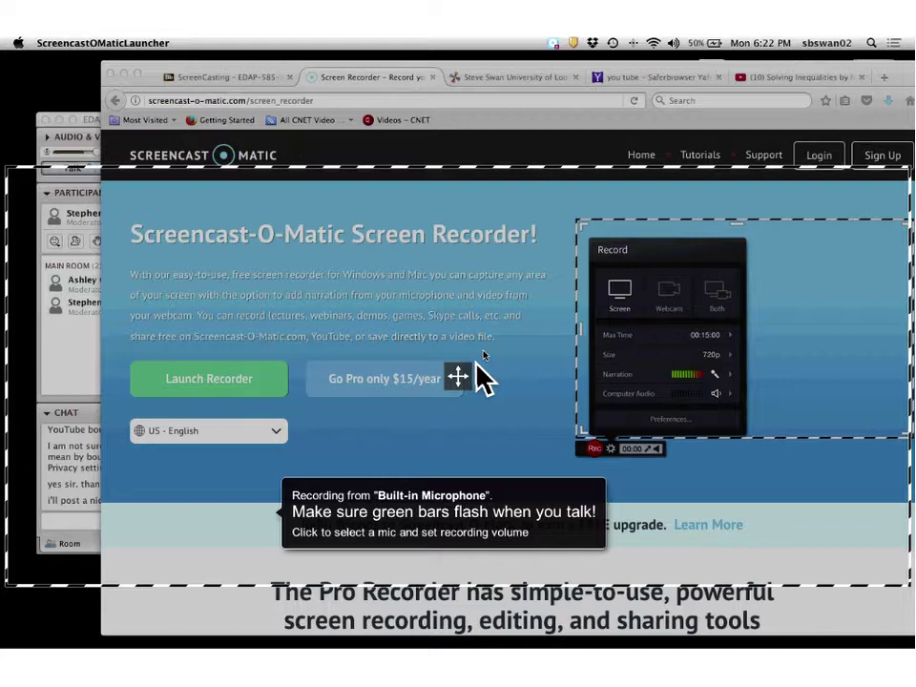
Close the Record panel and resize the capture frame to cover the browser, about 1322 px wide.
{"action": "left_click_drag", "start_coordinate": [477, 366], "coordinate": [484, 349]}
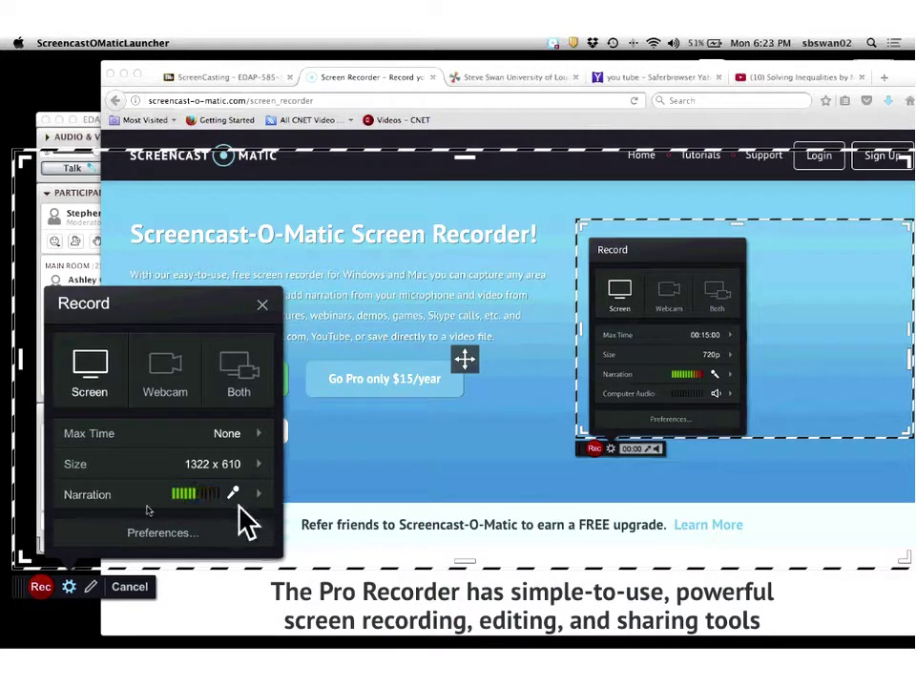
{"action": "left_click", "coordinate": [263, 308]}
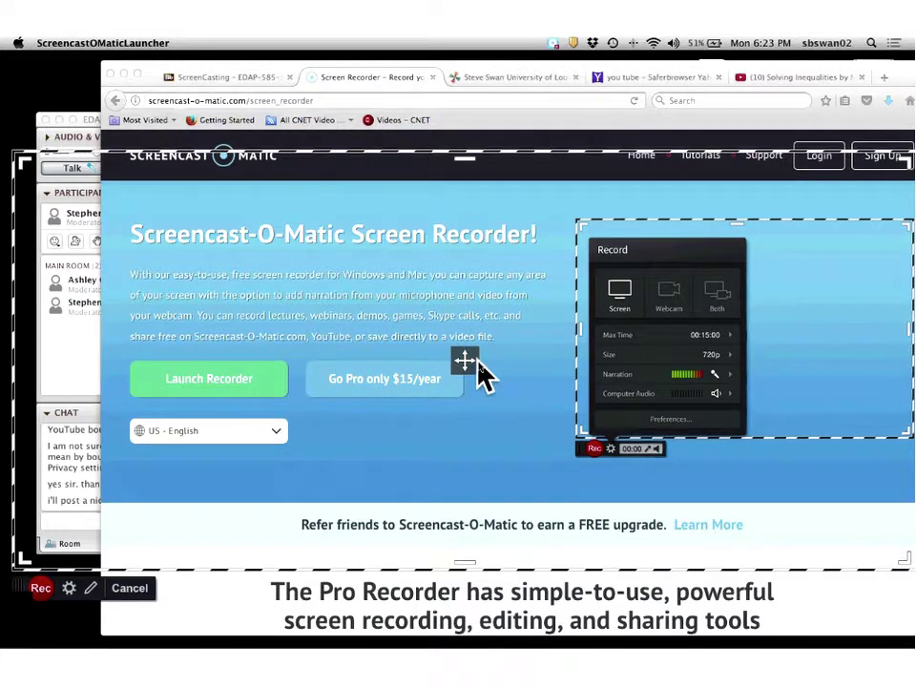
{"action": "left_click_drag", "start_coordinate": [474, 368], "coordinate": [597, 414]}
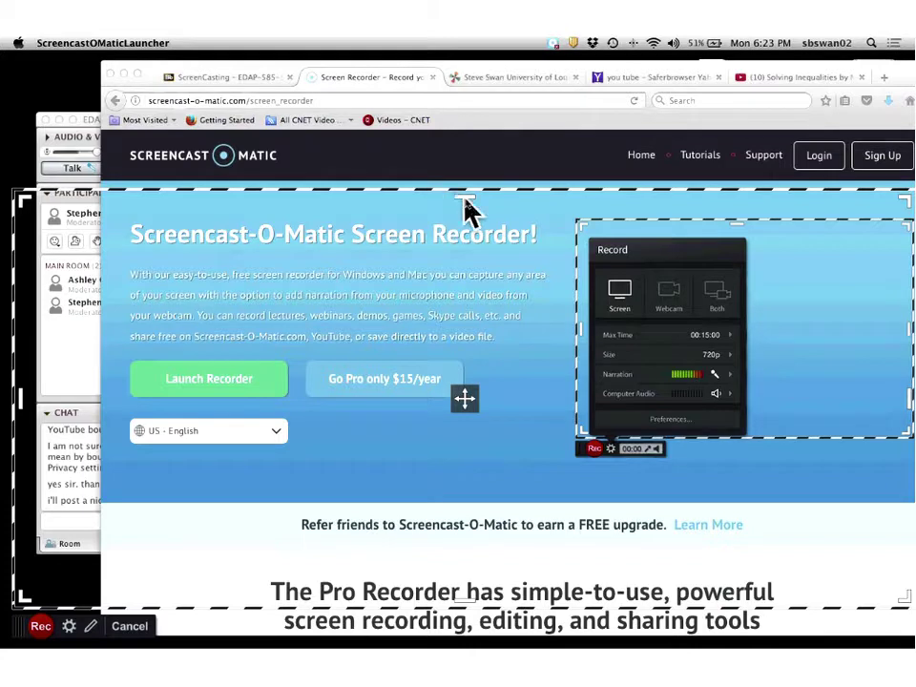
{"action": "left_click_drag", "start_coordinate": [466, 202], "coordinate": [484, 108]}
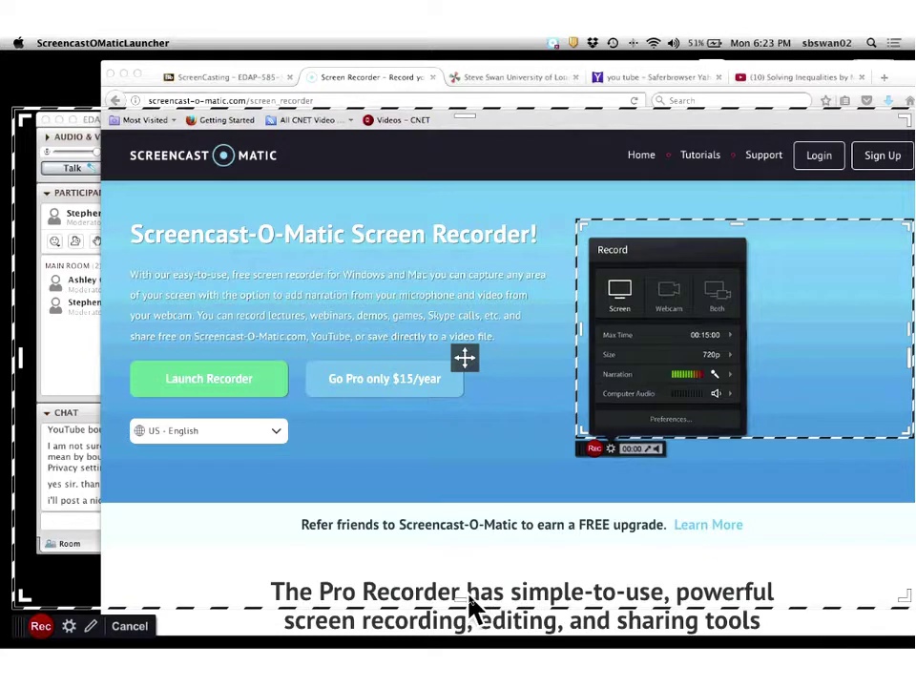
Start recording and switch Firefox to the Steve Swan wiki tab.
{"action": "left_click", "coordinate": [40, 627]}
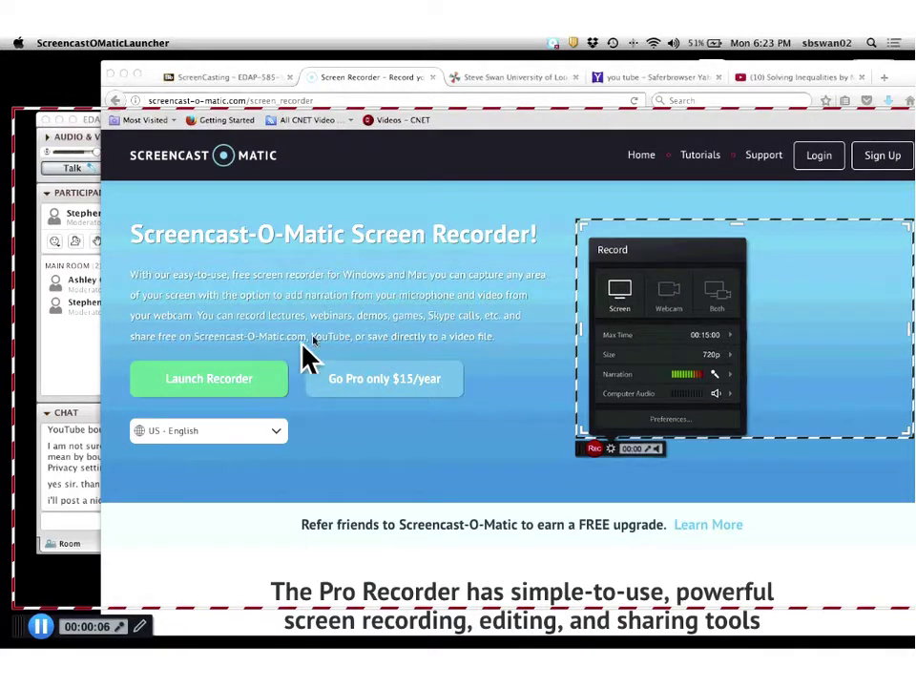
{"action": "left_click", "coordinate": [364, 82]}
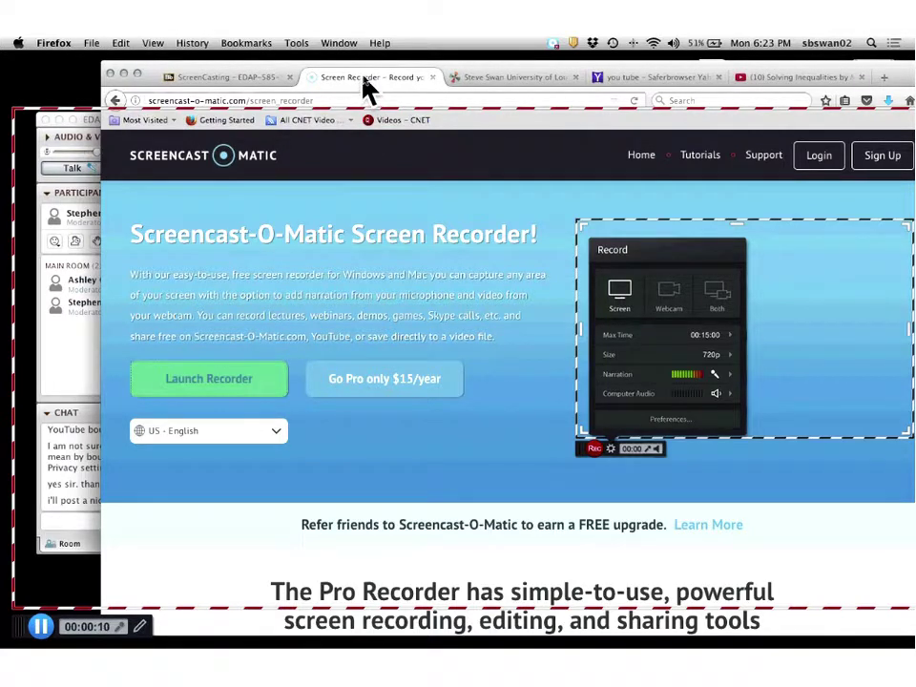
{"action": "left_click", "coordinate": [263, 82]}
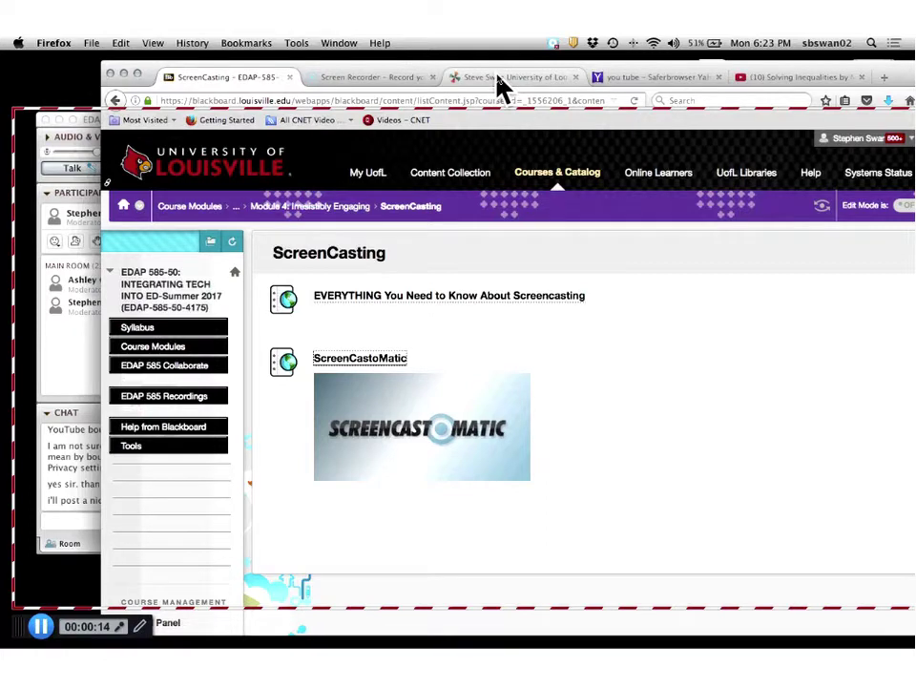
{"action": "left_click", "coordinate": [500, 82]}
Play the GoAnimate inequalities video on the wiki page and scroll down while it records.
{"action": "left_click", "coordinate": [354, 406]}
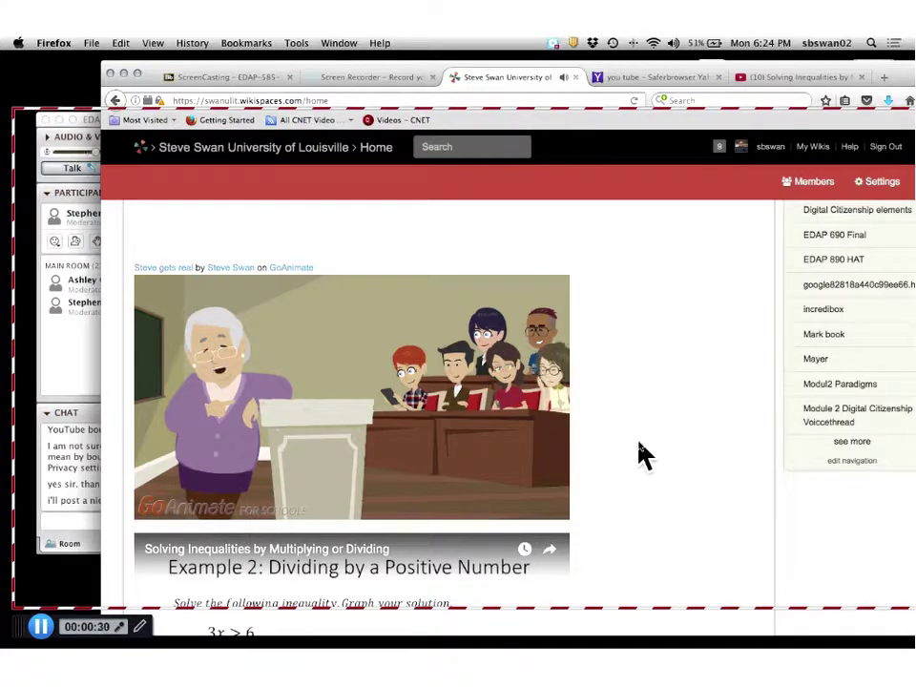
{"action": "mouse_move", "coordinate": [491, 515]}
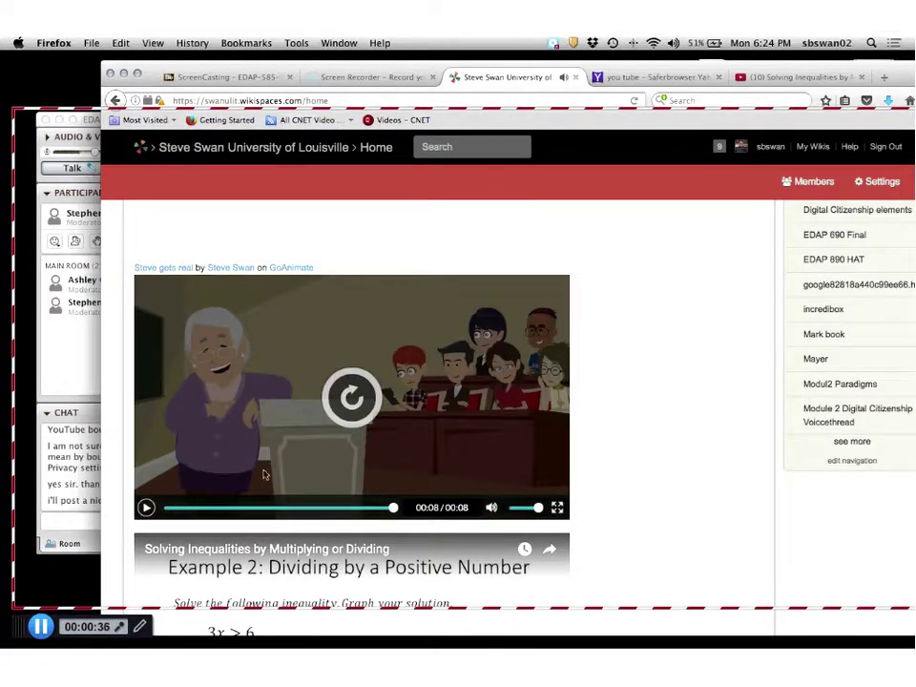
{"action": "scroll", "coordinate": [315, 467], "scroll_direction": "down", "scroll_amount": 3}
{"action": "scroll", "coordinate": [340, 457], "scroll_direction": "down", "scroll_amount": 2}
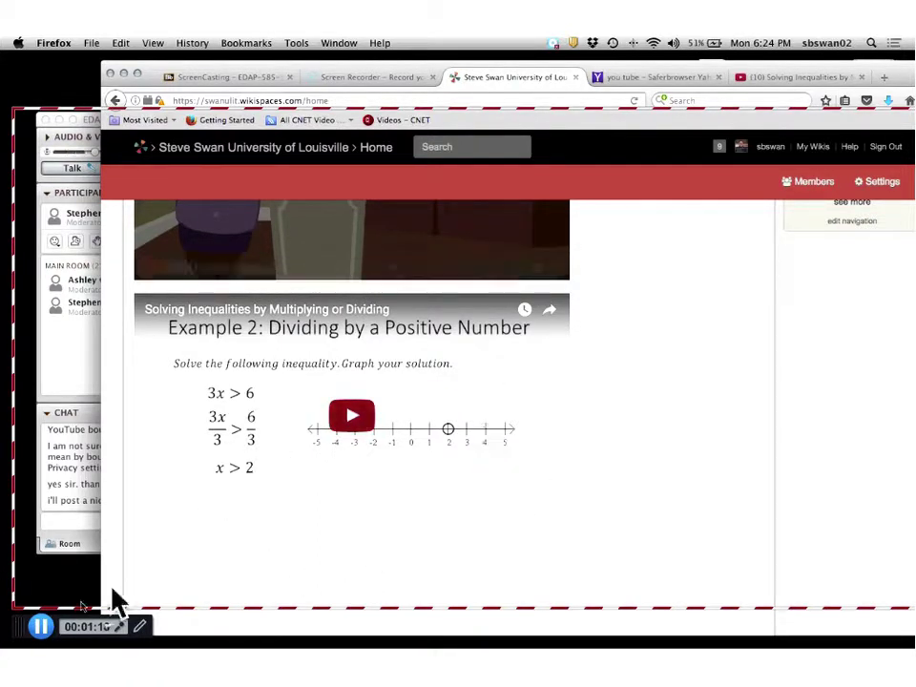
Pause the recording, play back the preview, and finish to open the 1:21 Recording #21.
{"action": "left_click", "coordinate": [41, 626]}
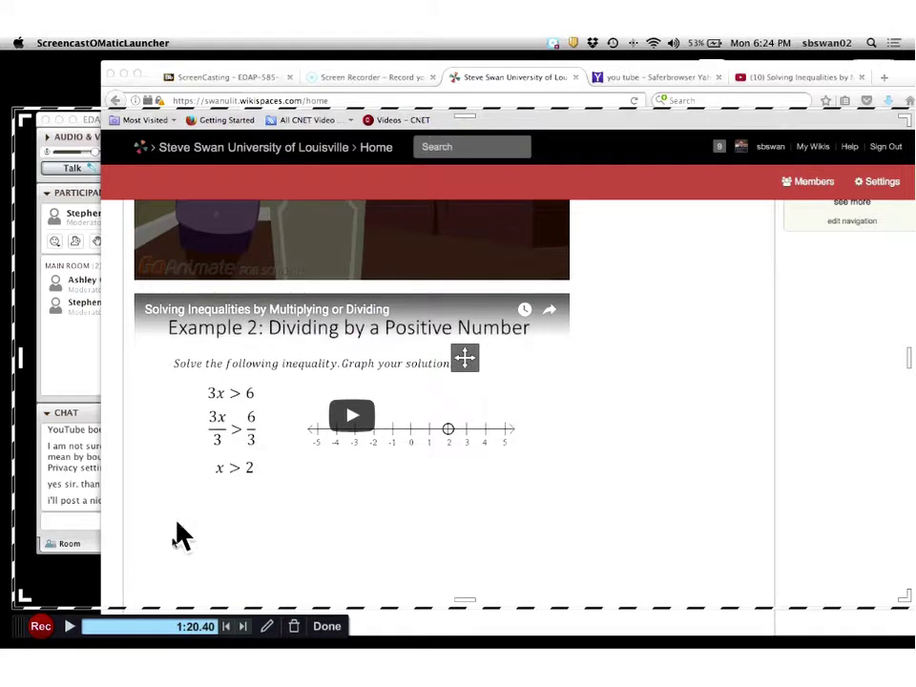
{"action": "left_click", "coordinate": [70, 628]}
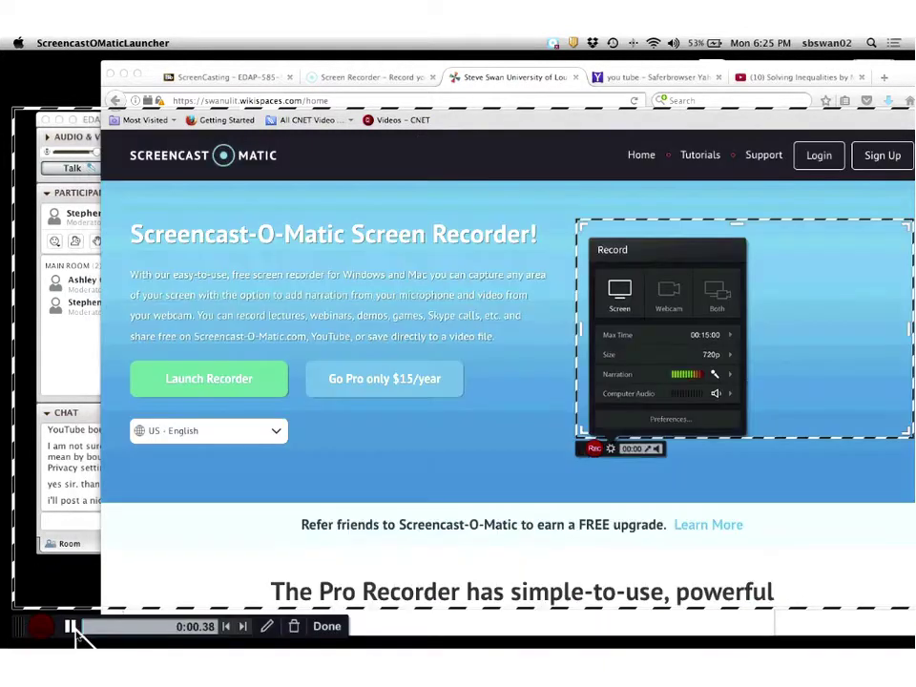
{"action": "left_click", "coordinate": [70, 626]}
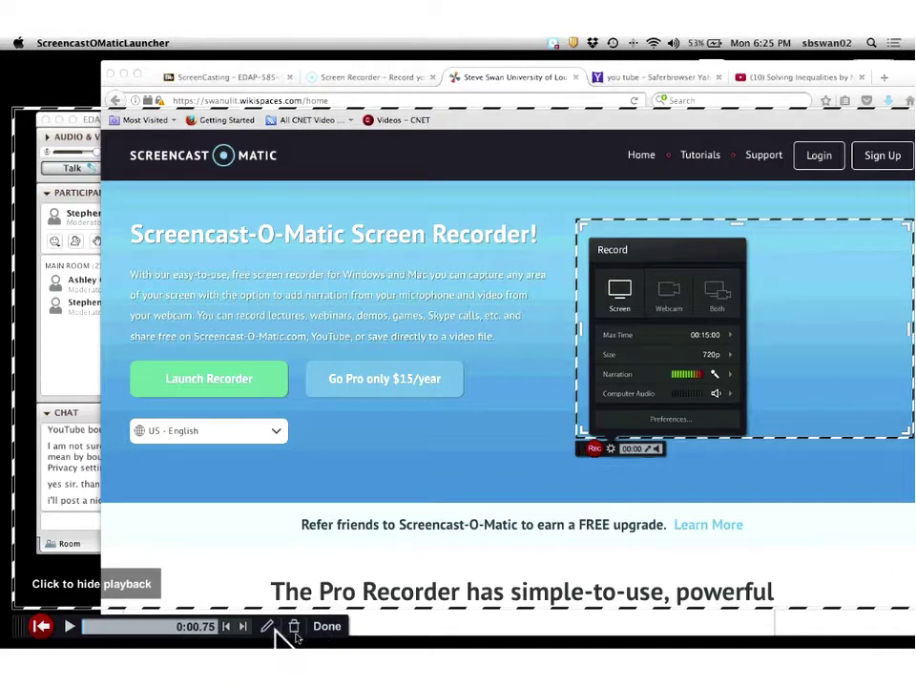
{"action": "left_click", "coordinate": [326, 627]}
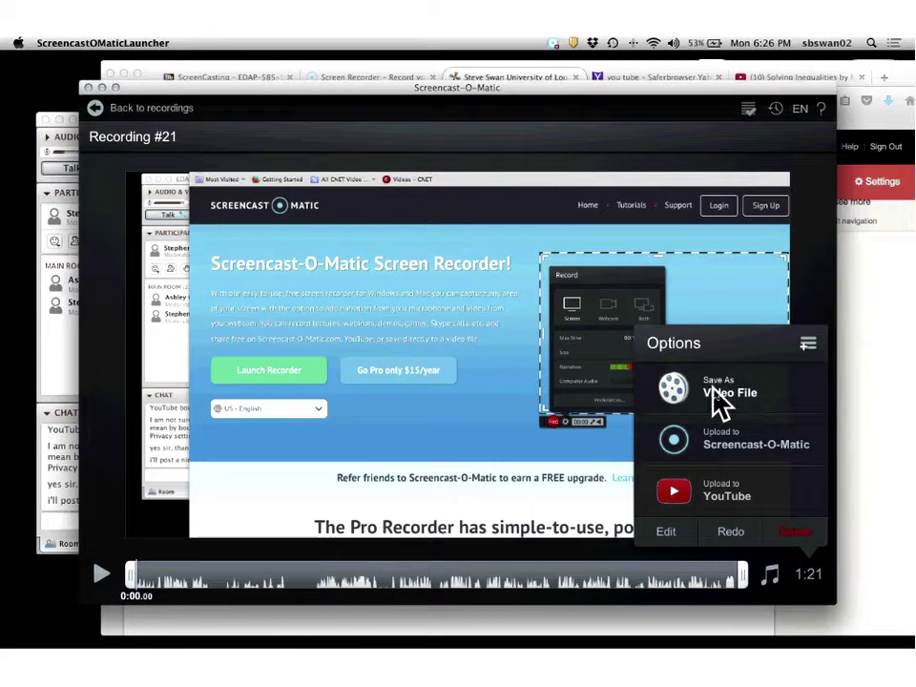
{"action": "left_click", "coordinate": [720, 508]}
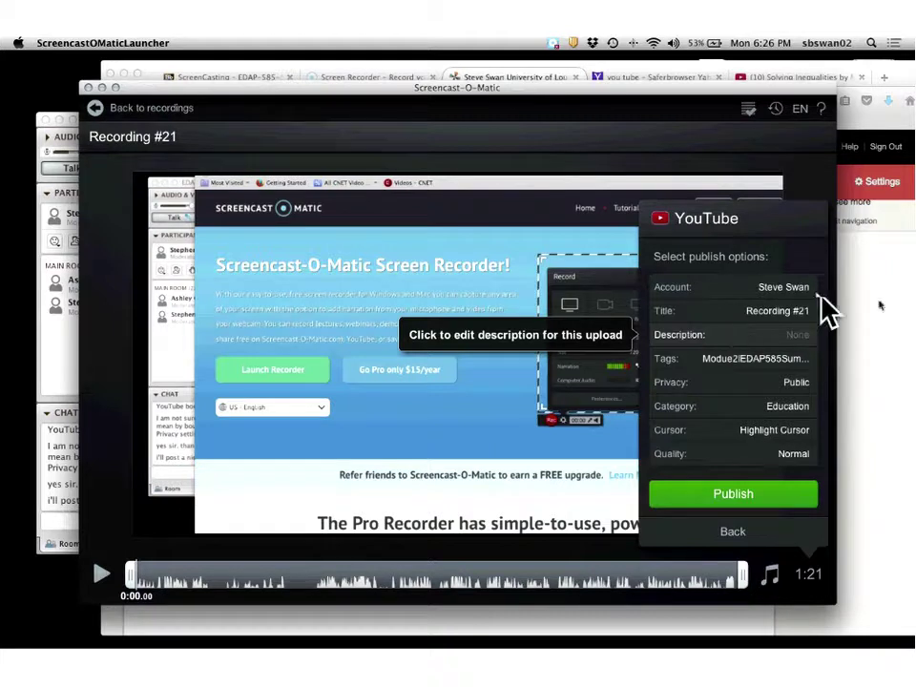
{"action": "left_click", "coordinate": [784, 288]}
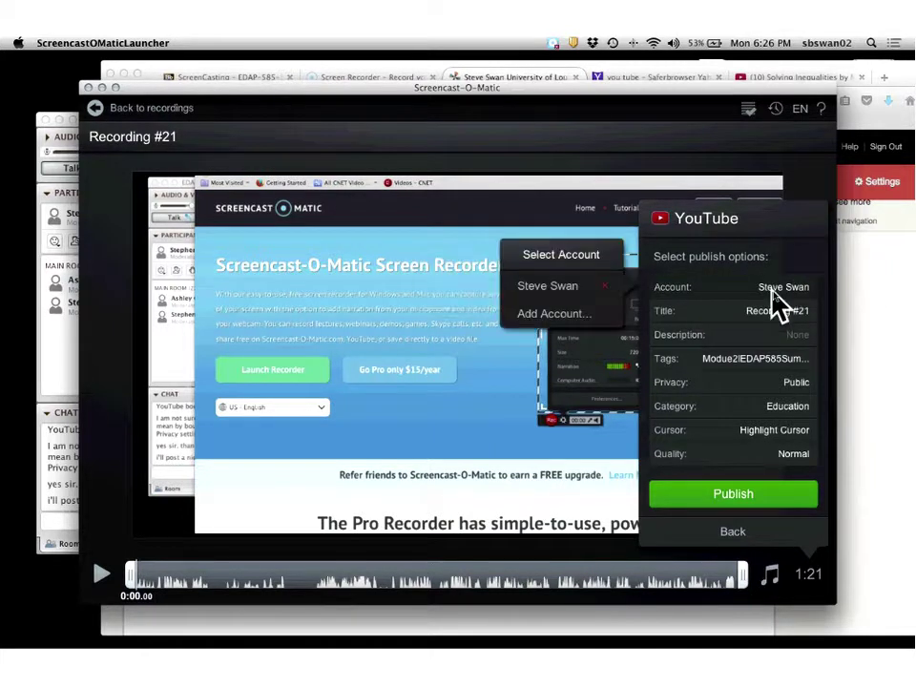
{"action": "left_click", "coordinate": [502, 424]}
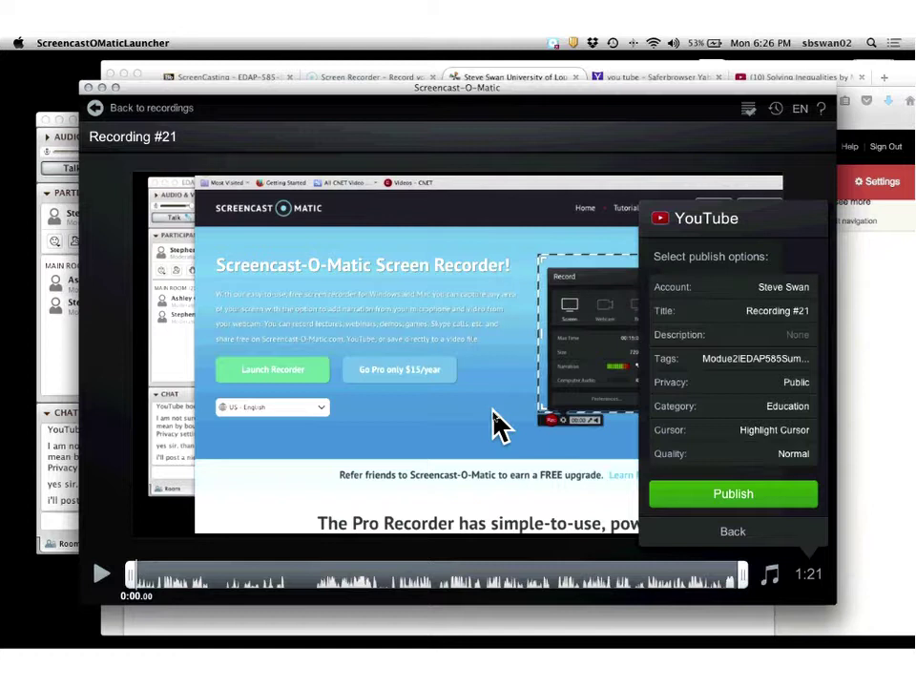
{"action": "left_click", "coordinate": [725, 534]}
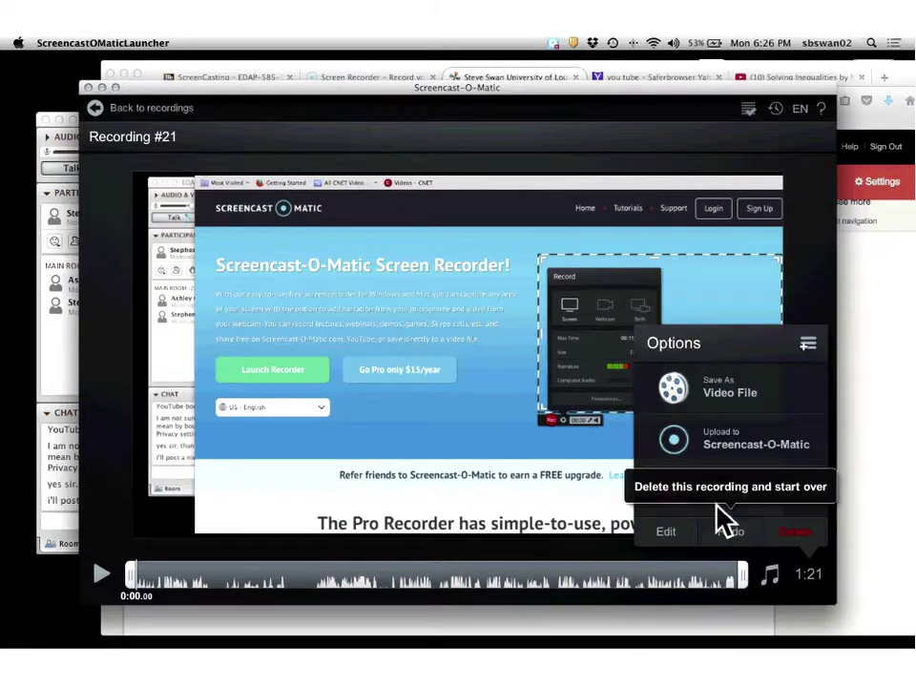
Choose to save Recording #21 as an MP4 video file at Normal quality, then browse for a folder.
{"action": "left_click", "coordinate": [725, 391]}
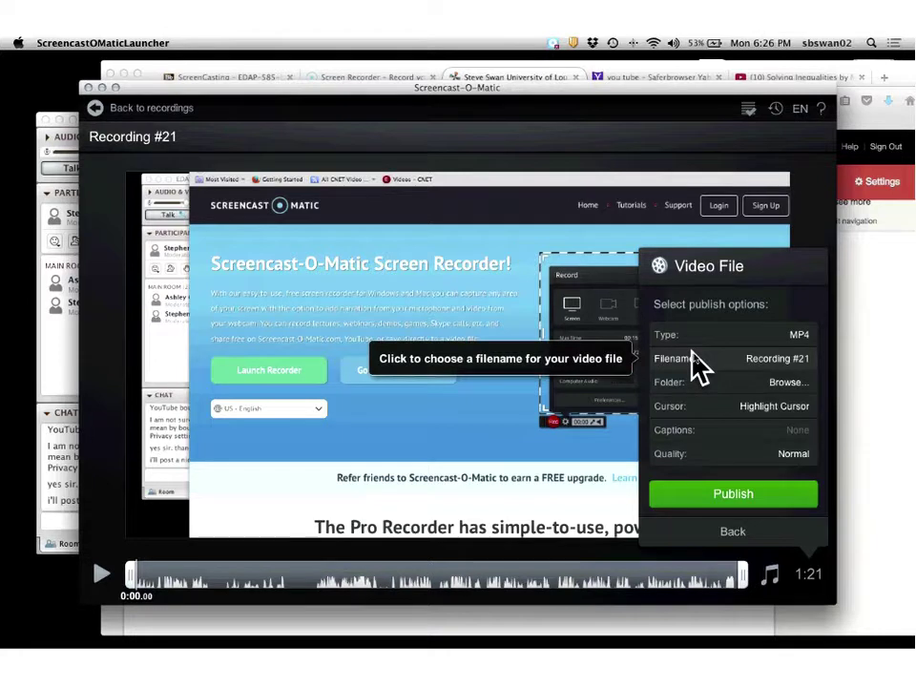
{"action": "left_click", "coordinate": [732, 495]}
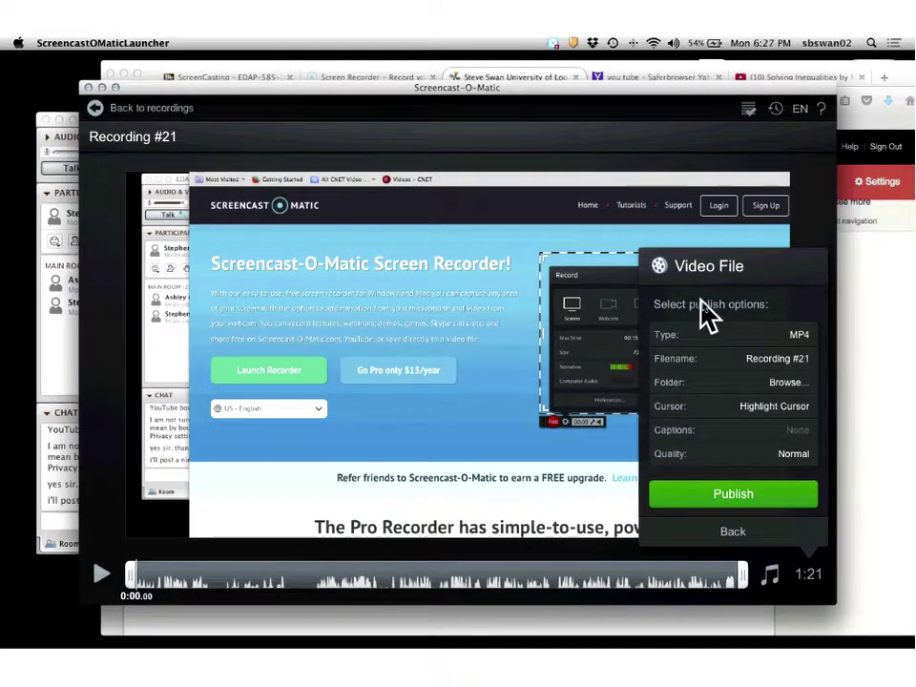
{"action": "left_click", "coordinate": [742, 391]}
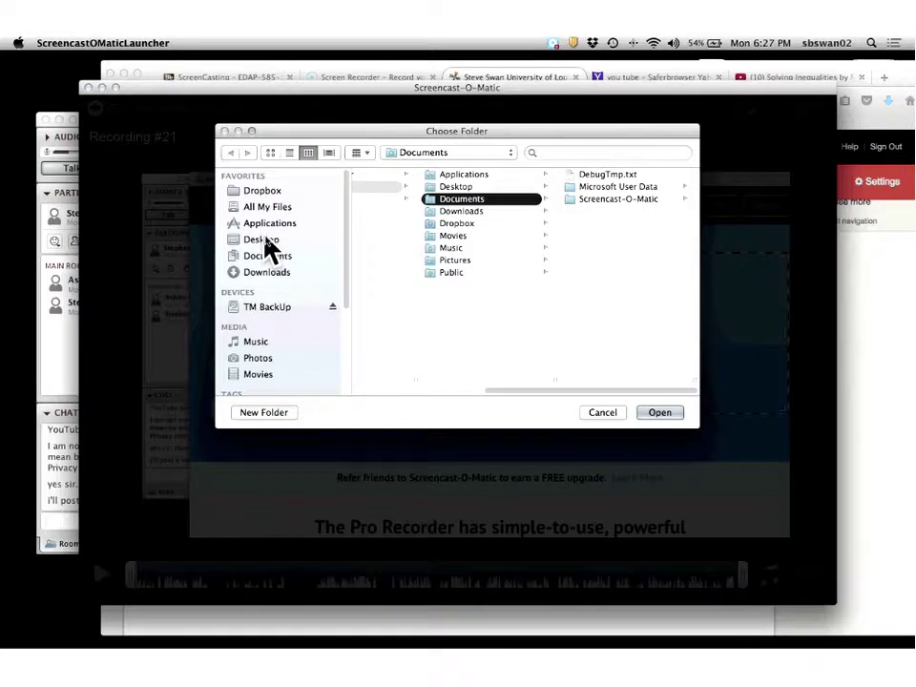
Select Desktop as the save folder and publish Recording #21.mp4.
{"action": "left_click", "coordinate": [263, 241]}
{"action": "left_click", "coordinate": [659, 413]}
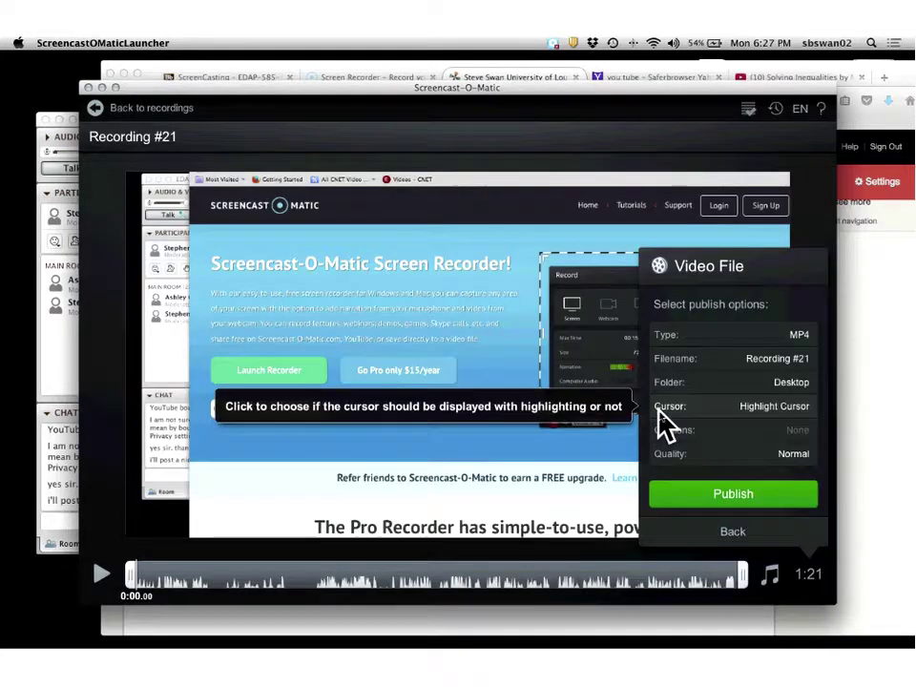
{"action": "left_click", "coordinate": [749, 502]}
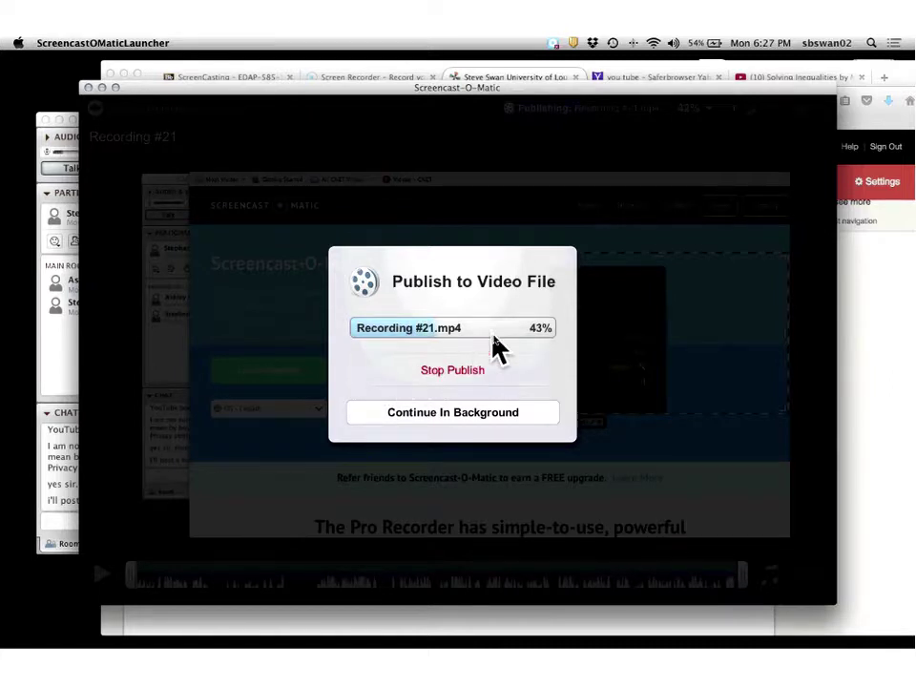
Wait for Recording #21.mp4 publishing to complete and dismiss the finished message with OK.
{"action": "left_click", "coordinate": [58, 335]}
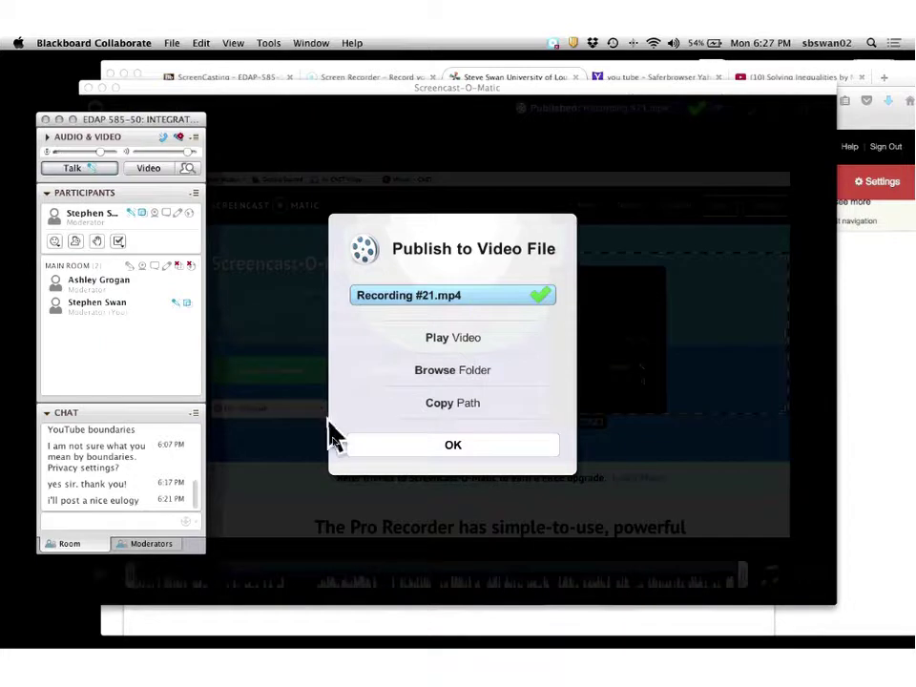
{"action": "left_click", "coordinate": [446, 459]}
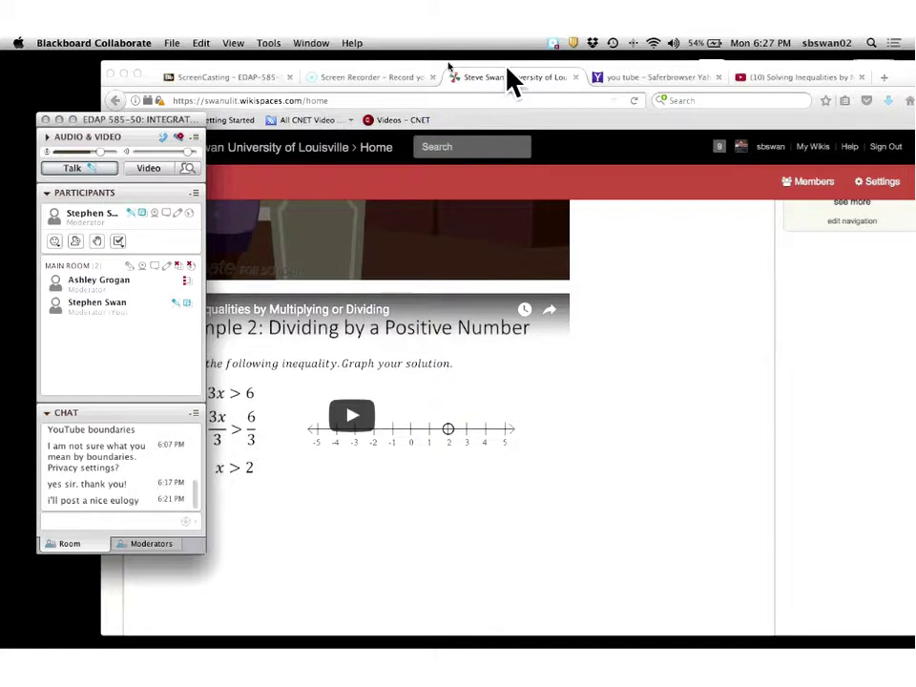
Bring Firefox forward on the YouTube tab and go to YouTube's video upload page.
{"action": "left_click", "coordinate": [417, 74]}
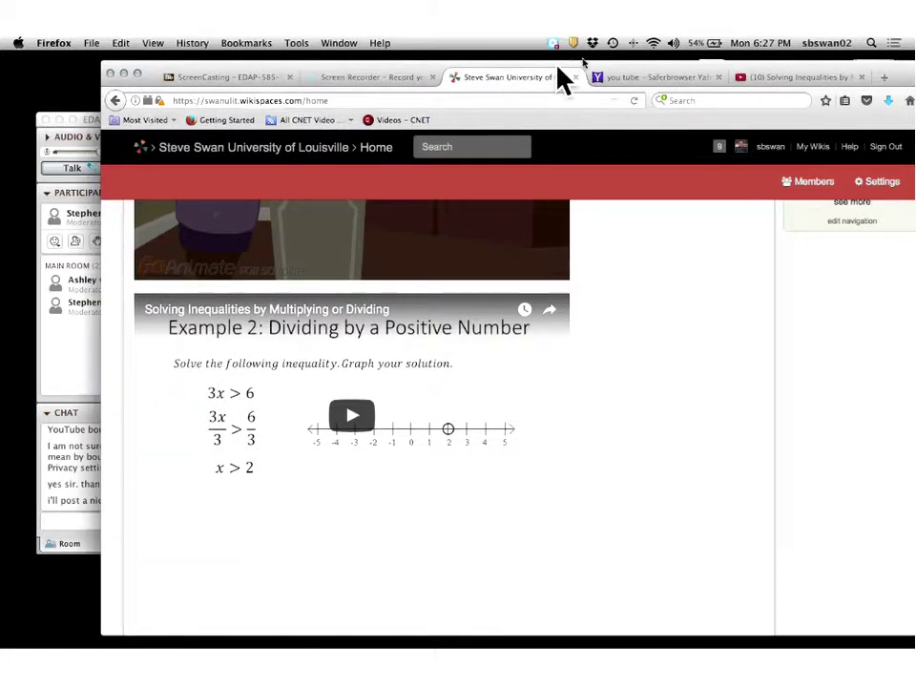
{"action": "left_click", "coordinate": [630, 76]}
{"action": "left_click", "coordinate": [763, 82]}
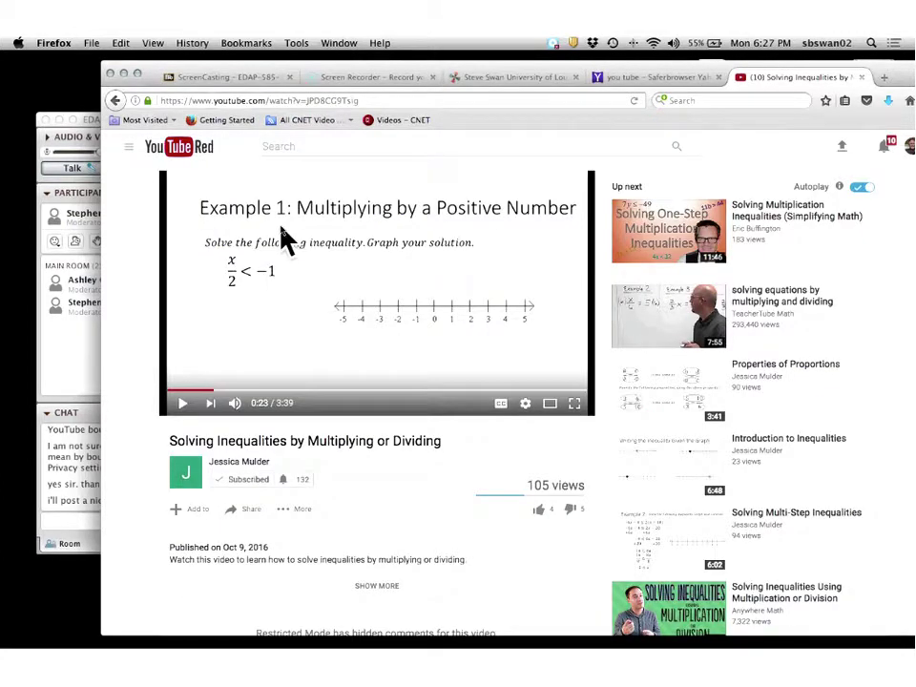
{"action": "left_click", "coordinate": [840, 153]}
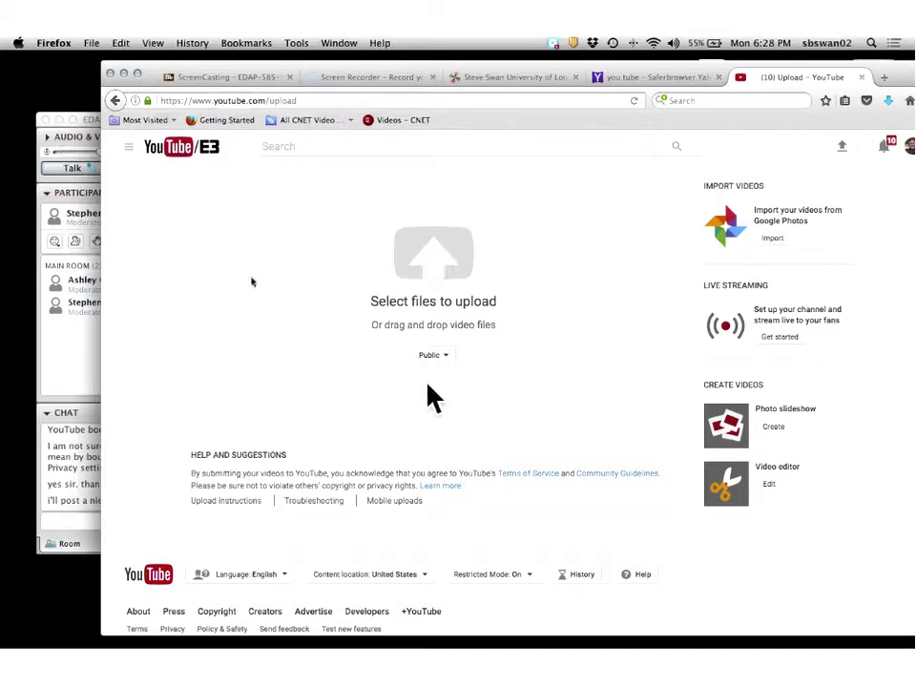
Upload Recording #21.mp4 from the Desktop to YouTube.
{"action": "left_click", "coordinate": [428, 269]}
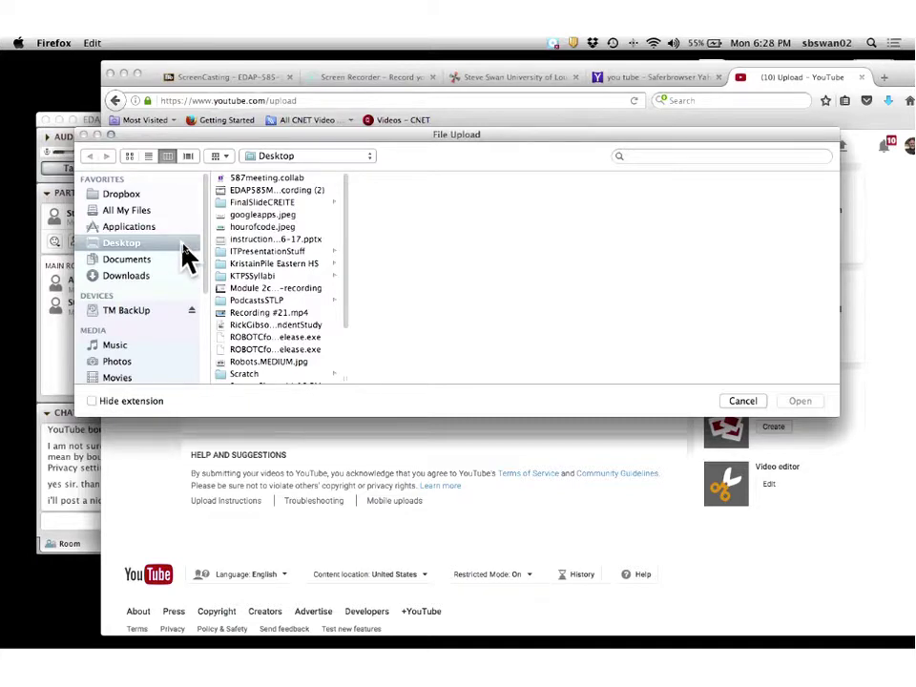
{"action": "scroll", "coordinate": [274, 250], "scroll_direction": "down", "scroll_amount": 1}
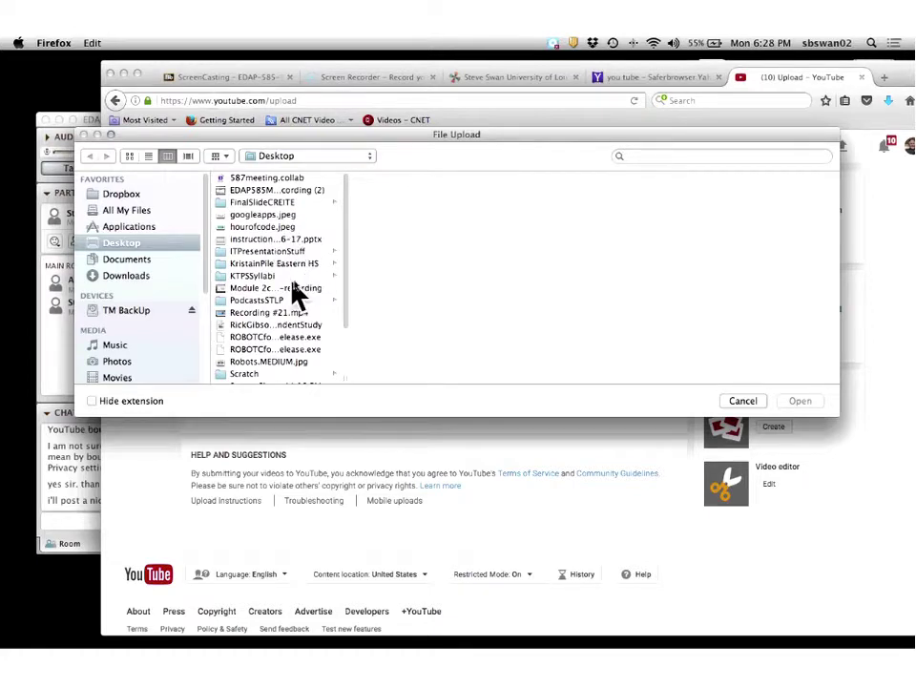
{"action": "scroll", "coordinate": [296, 272], "scroll_direction": "down", "scroll_amount": 3}
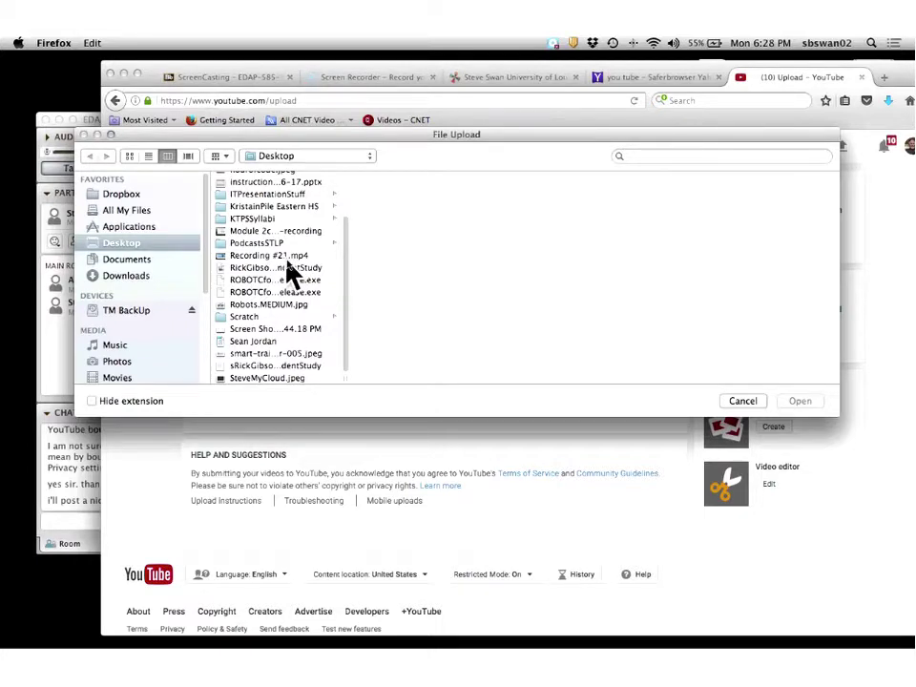
{"action": "scroll", "coordinate": [291, 273], "scroll_direction": "up", "scroll_amount": 3}
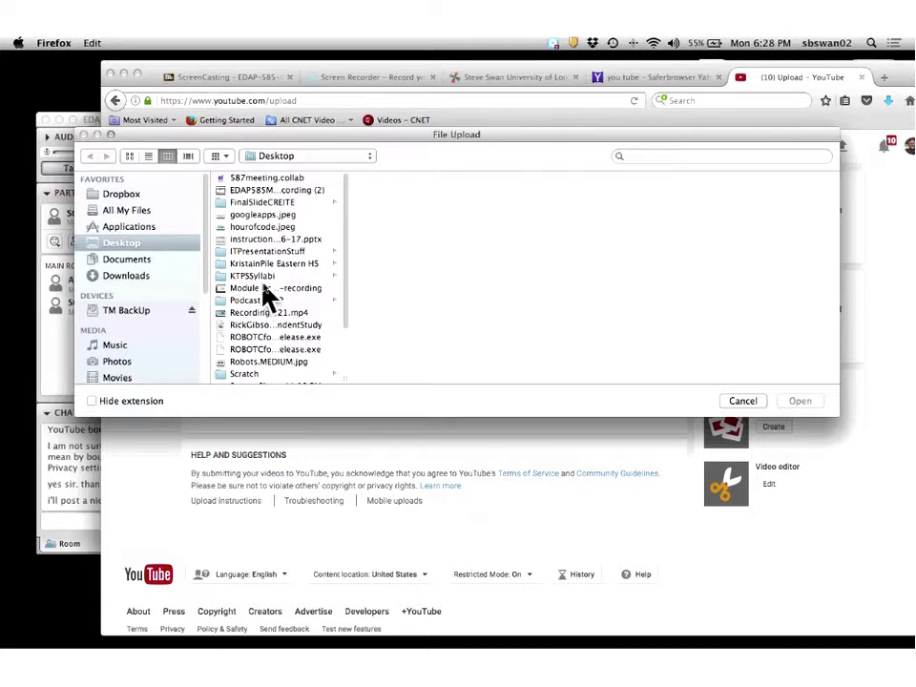
{"action": "left_click", "coordinate": [254, 314]}
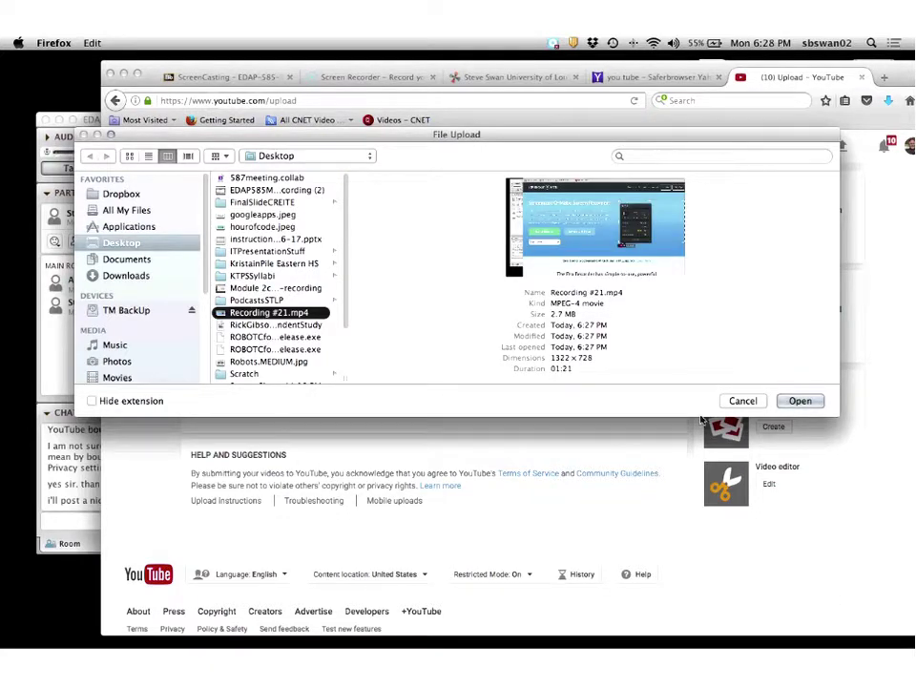
{"action": "left_click", "coordinate": [798, 402]}
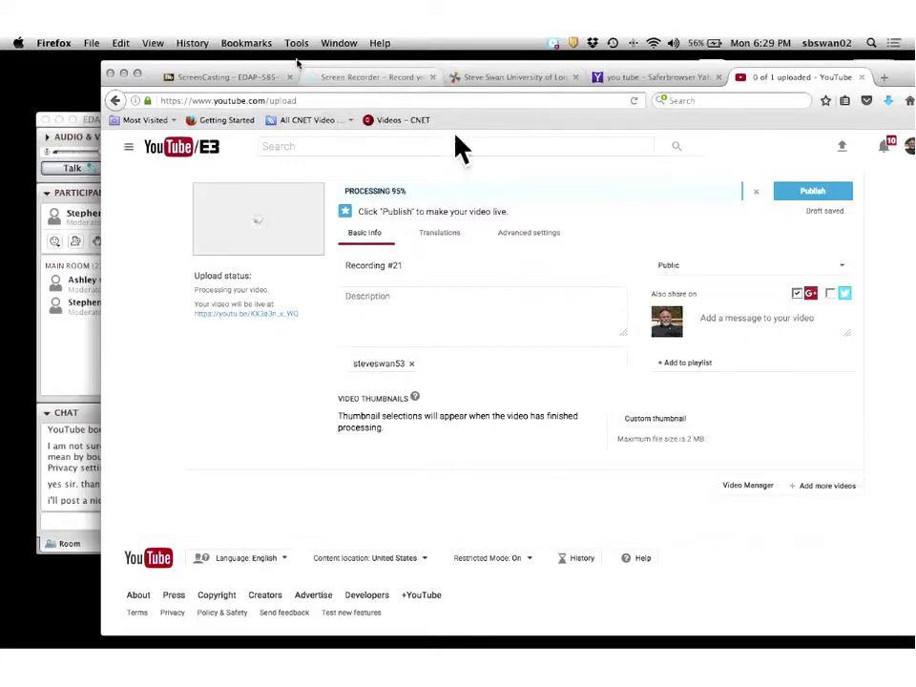
Return to the Blackboard 'ScreenCasting – EDAP 585' browser tab.
{"action": "left_click", "coordinate": [239, 75]}
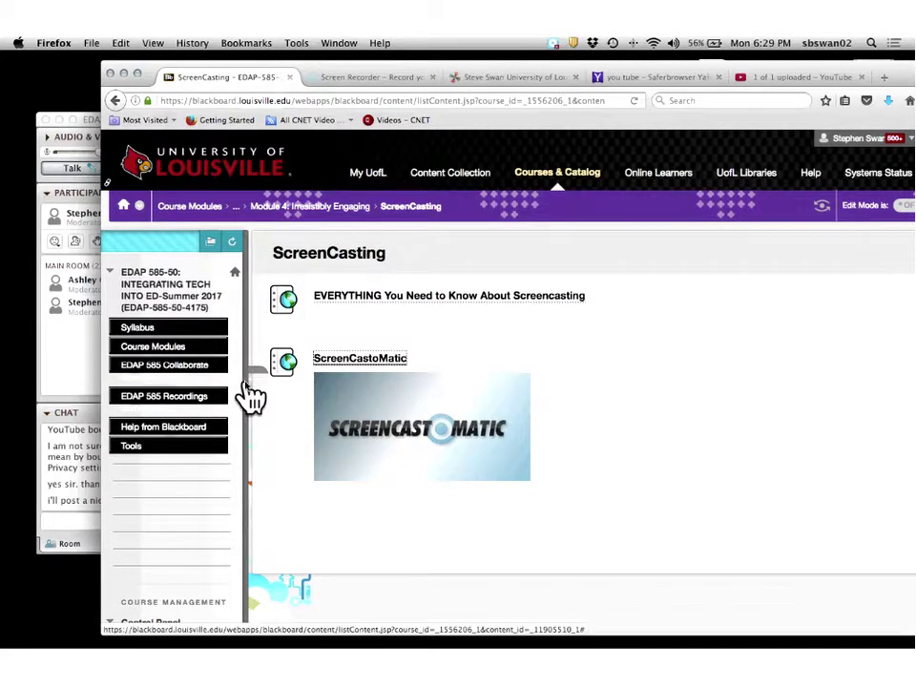
Open EDAP 585 Modules via Course Modules and scroll to the Module 3 Virtual Classroom content.
{"action": "left_click", "coordinate": [153, 349]}
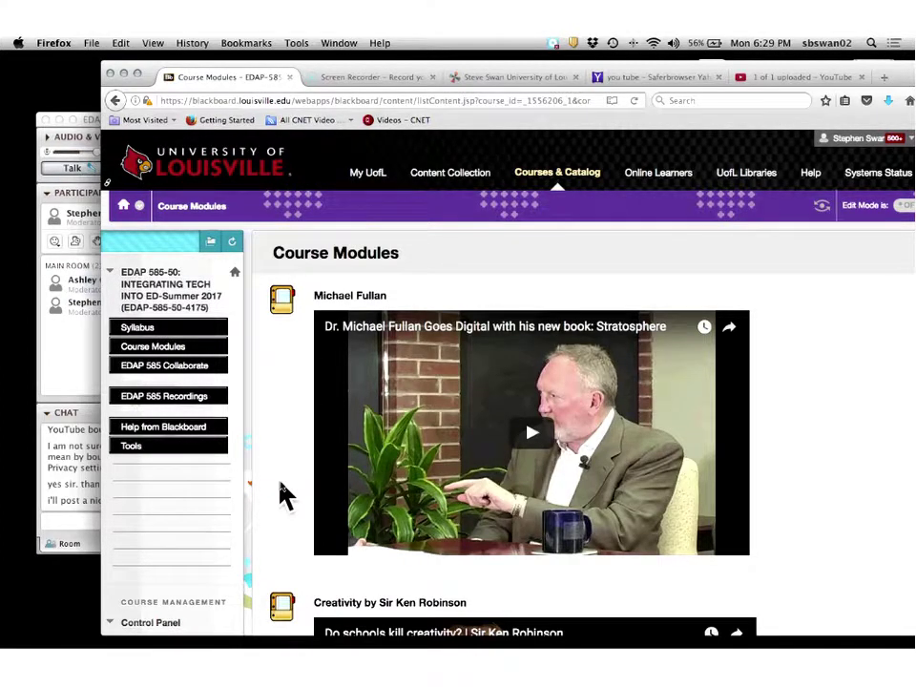
{"action": "scroll", "coordinate": [286, 494], "scroll_direction": "down", "scroll_amount": 10}
{"action": "left_click", "coordinate": [348, 279]}
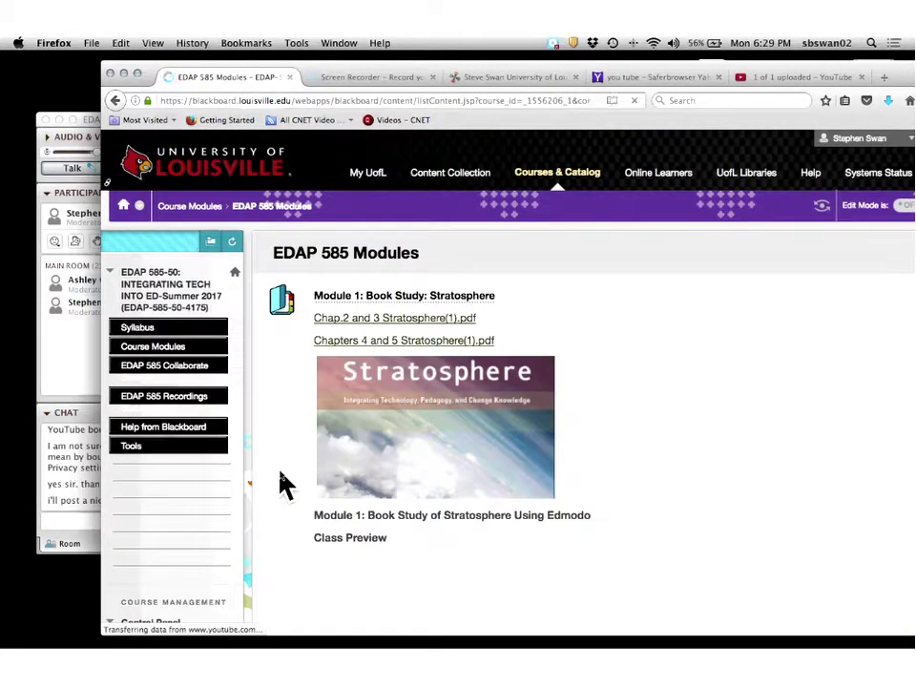
{"action": "scroll", "coordinate": [305, 496], "scroll_direction": "down", "scroll_amount": 10}
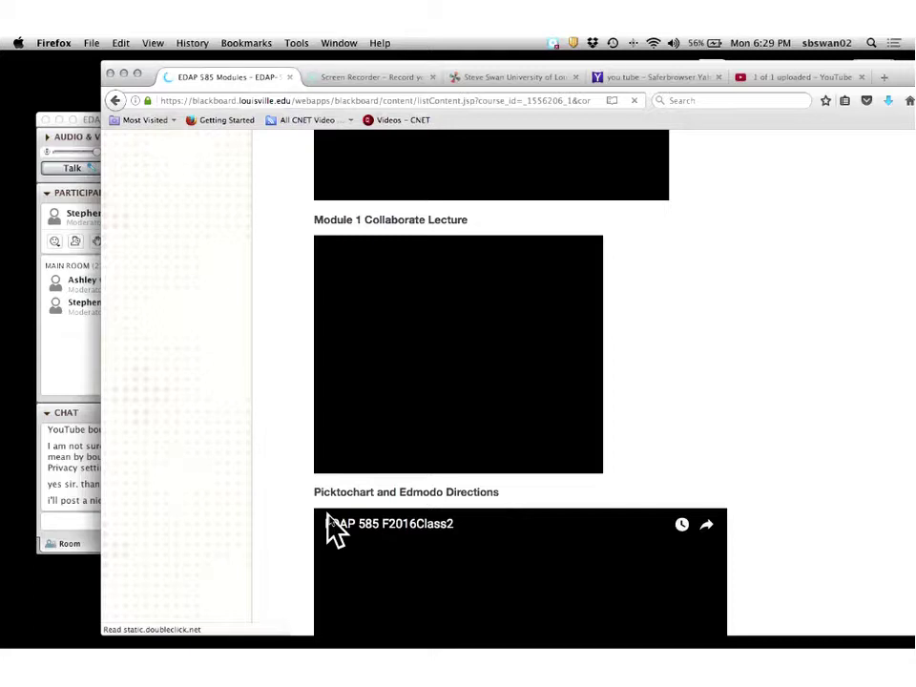
{"action": "scroll", "coordinate": [326, 529], "scroll_direction": "down", "scroll_amount": 5}
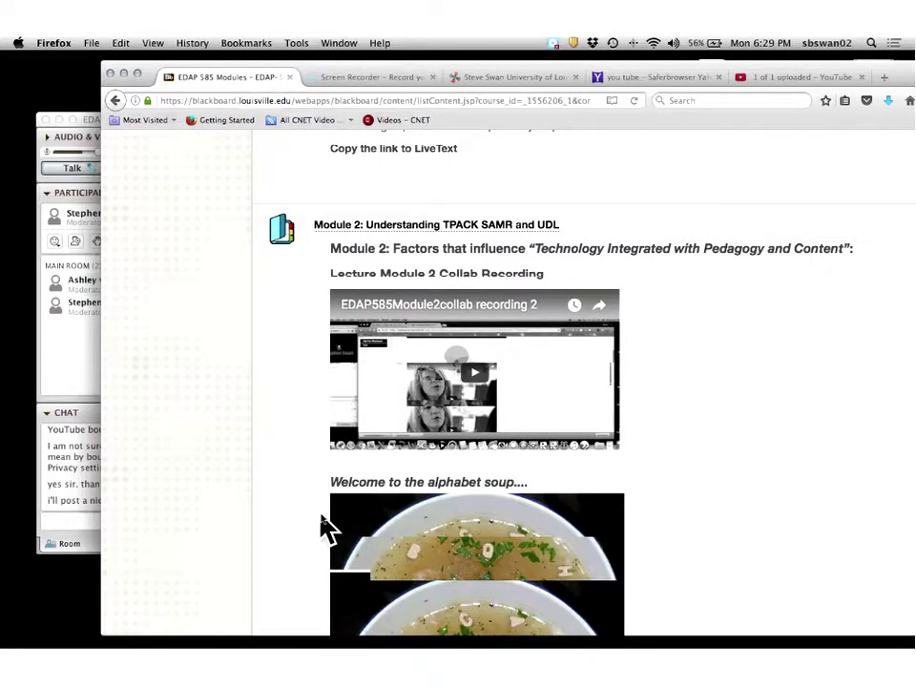
{"action": "scroll", "coordinate": [324, 526], "scroll_direction": "down", "scroll_amount": 5}
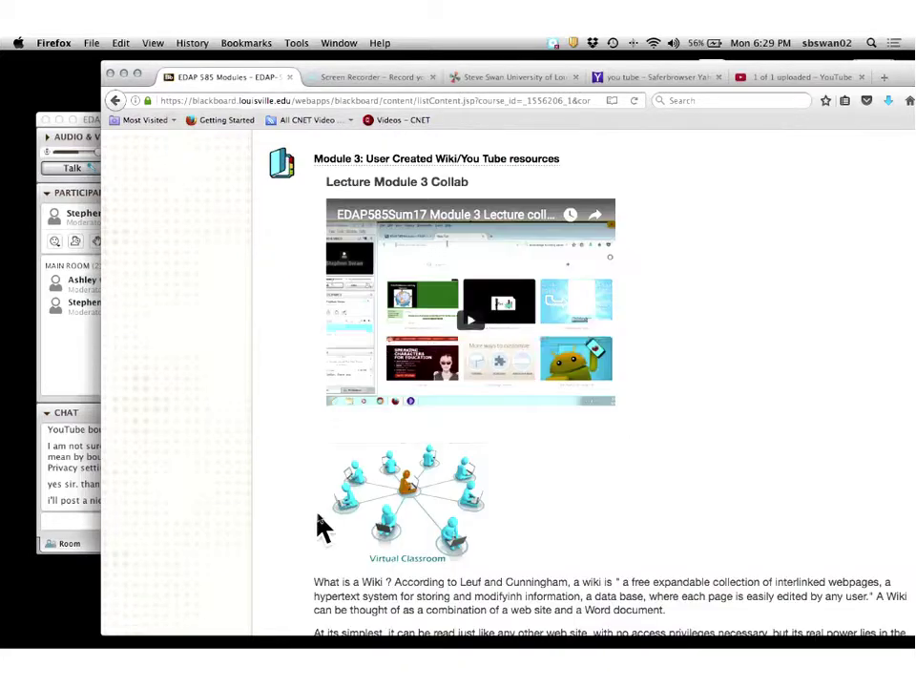
{"action": "scroll", "coordinate": [317, 525], "scroll_direction": "up", "scroll_amount": 1}
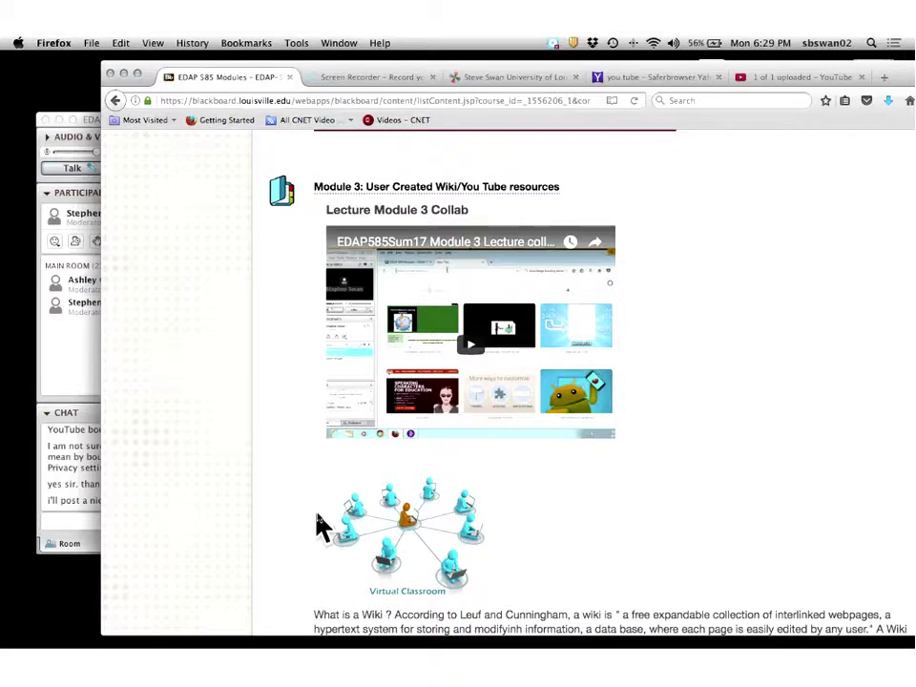
{"action": "scroll", "coordinate": [317, 523], "scroll_direction": "down", "scroll_amount": 5}
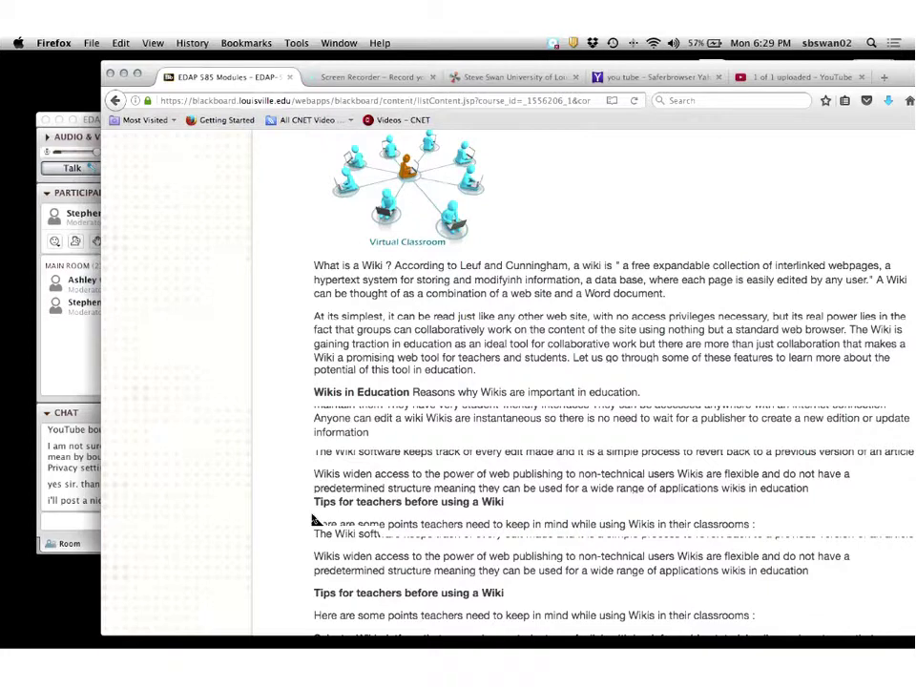
{"action": "scroll", "coordinate": [313, 517], "scroll_direction": "down", "scroll_amount": 10}
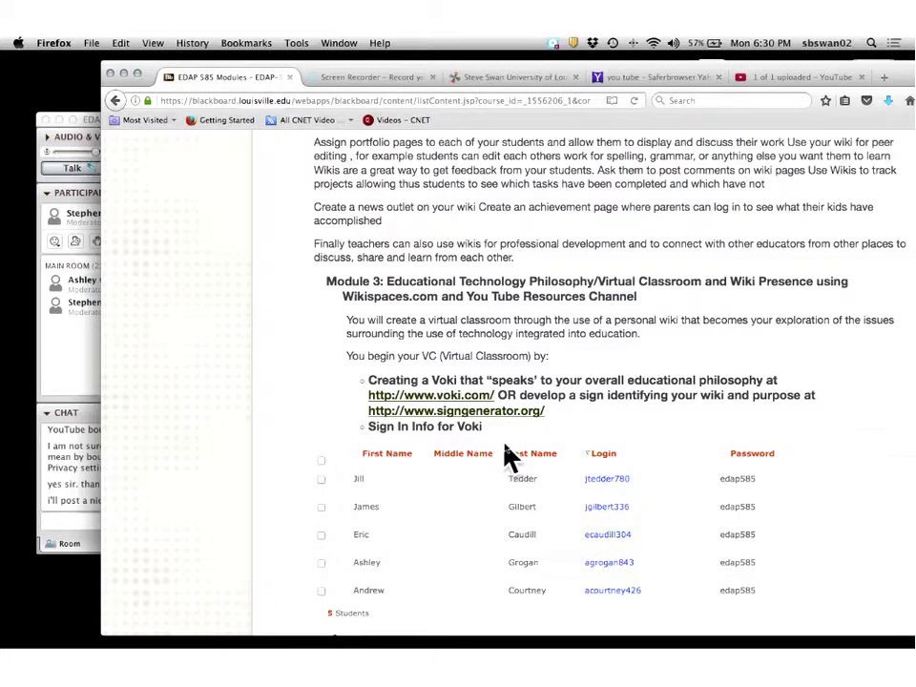
Open 'Module 4: Irresistibly Engaging' and scroll down to its VoiceThread and ScreenCasting items.
{"action": "scroll", "coordinate": [507, 455], "scroll_direction": "down", "scroll_amount": 5}
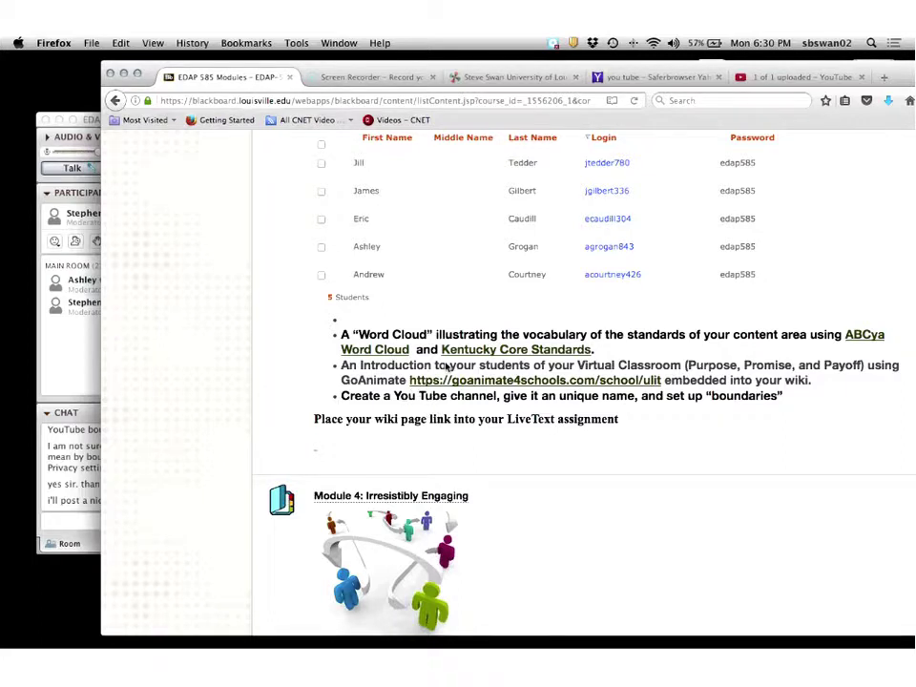
{"action": "scroll", "coordinate": [445, 372], "scroll_direction": "down", "scroll_amount": 2}
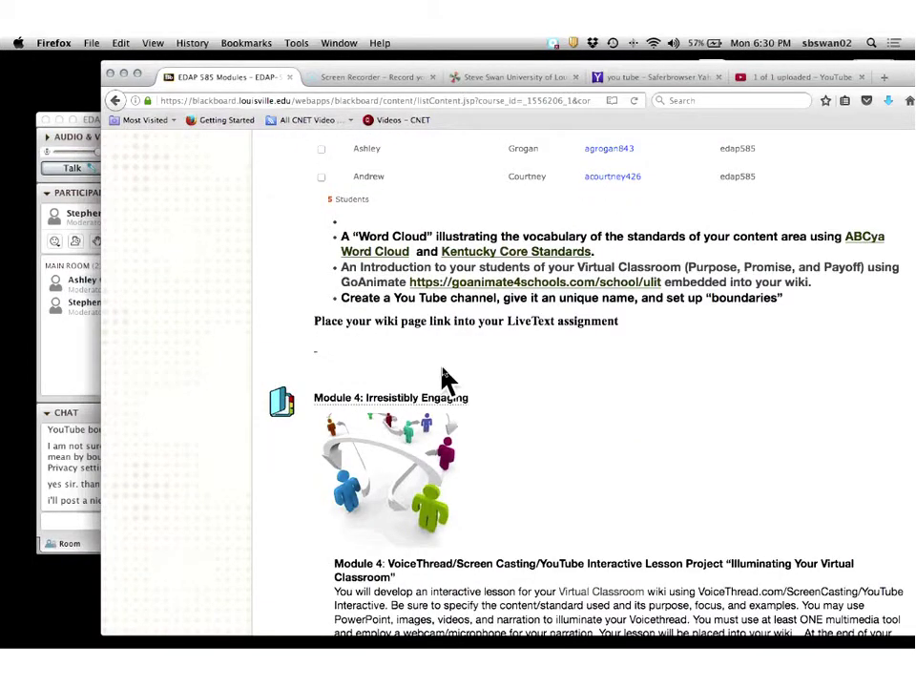
{"action": "scroll", "coordinate": [445, 378], "scroll_direction": "down", "scroll_amount": 3}
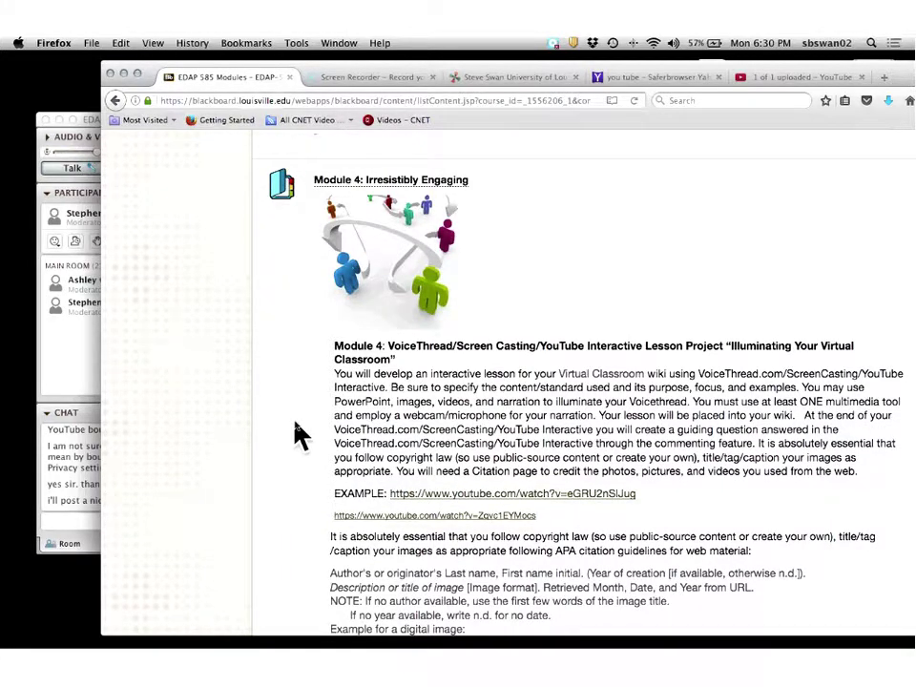
{"action": "scroll", "coordinate": [297, 434], "scroll_direction": "up", "scroll_amount": 2}
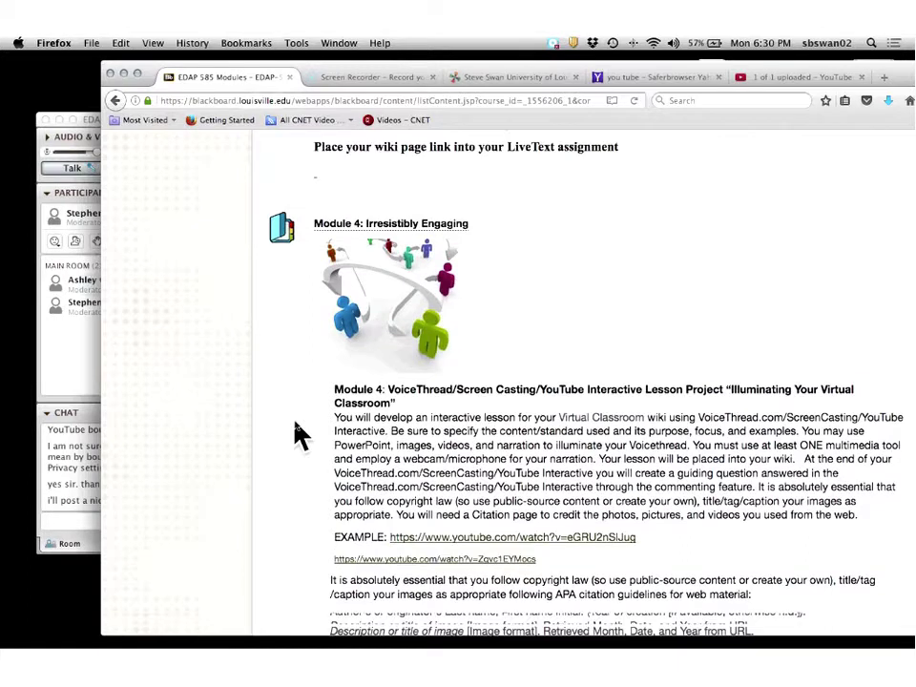
{"action": "left_click", "coordinate": [375, 229]}
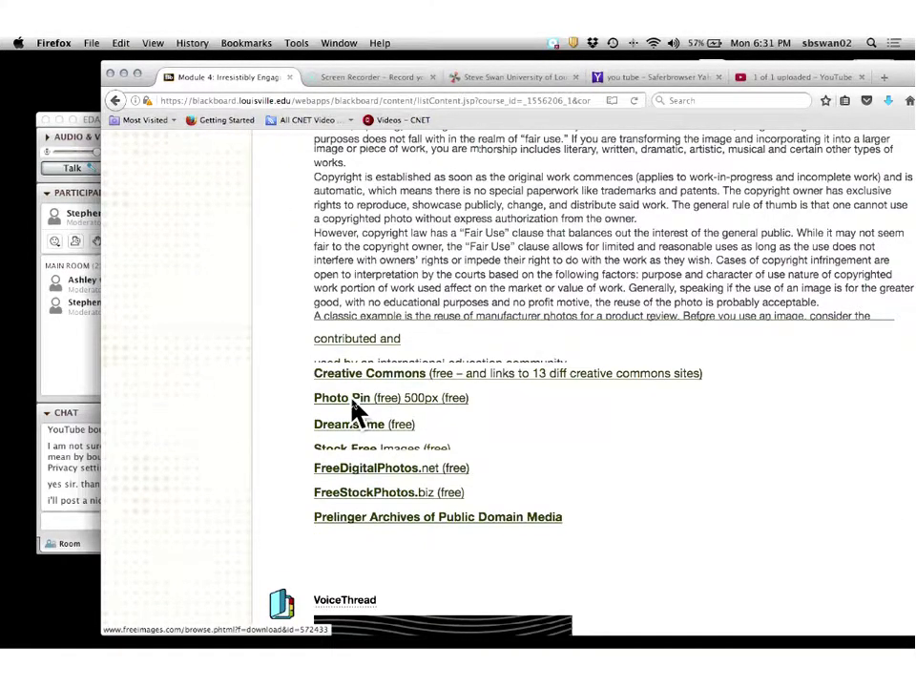
{"action": "scroll", "coordinate": [356, 410], "scroll_direction": "down", "scroll_amount": 5}
{"action": "scroll", "coordinate": [338, 382], "scroll_direction": "down", "scroll_amount": 3}
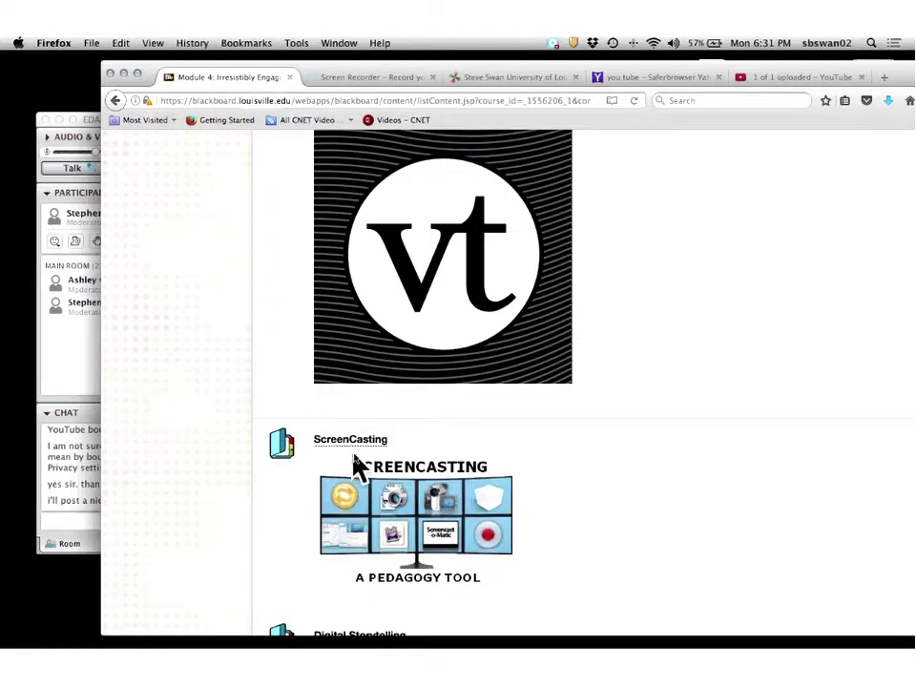
{"action": "left_click", "coordinate": [353, 445]}
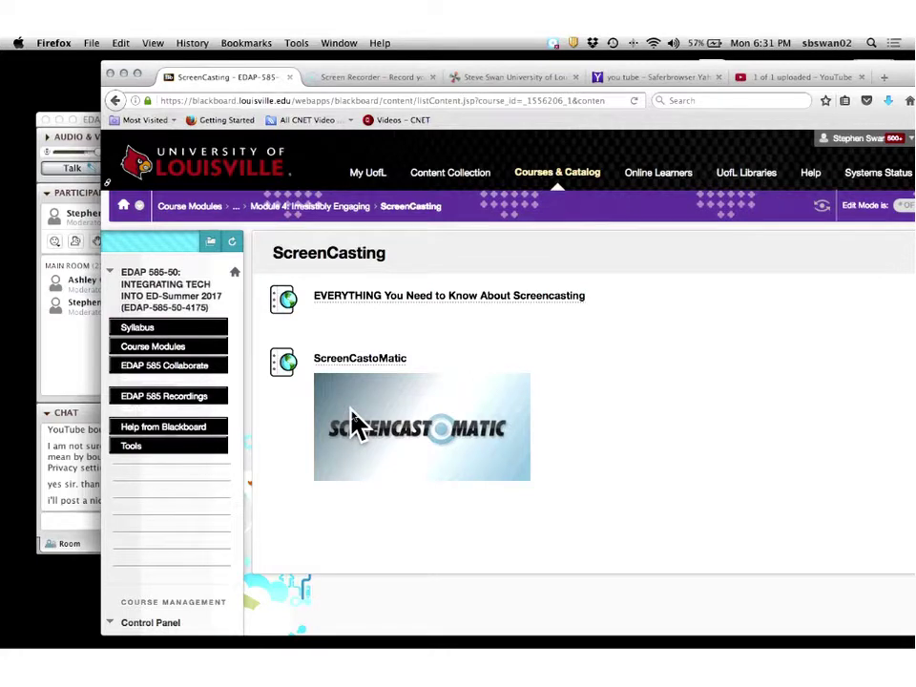
{"action": "left_click", "coordinate": [114, 100]}
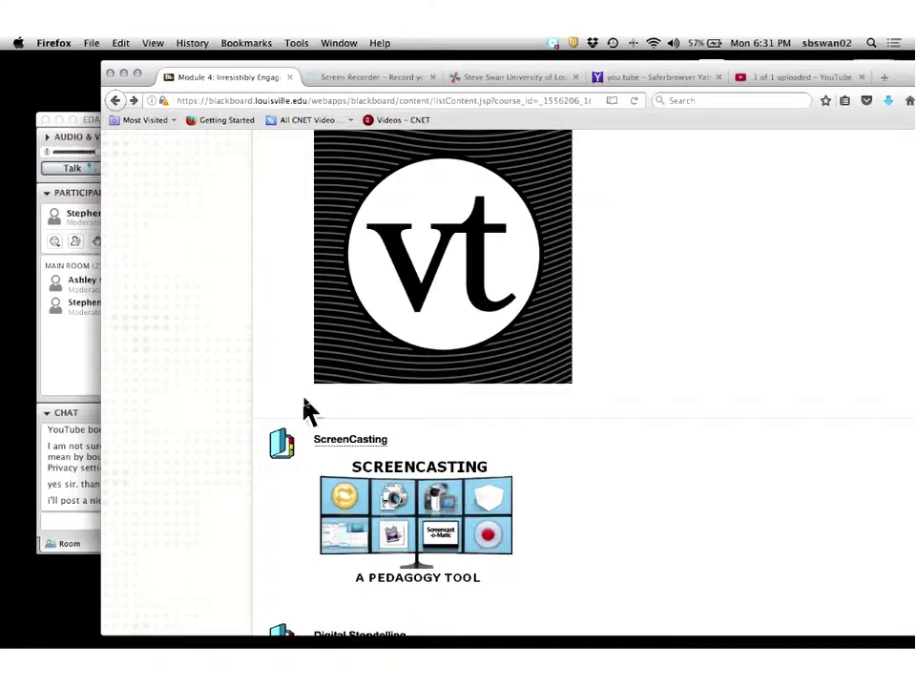
{"action": "scroll", "coordinate": [305, 410], "scroll_direction": "up", "scroll_amount": 1}
{"action": "scroll", "coordinate": [305, 410], "scroll_direction": "up", "scroll_amount": 1}
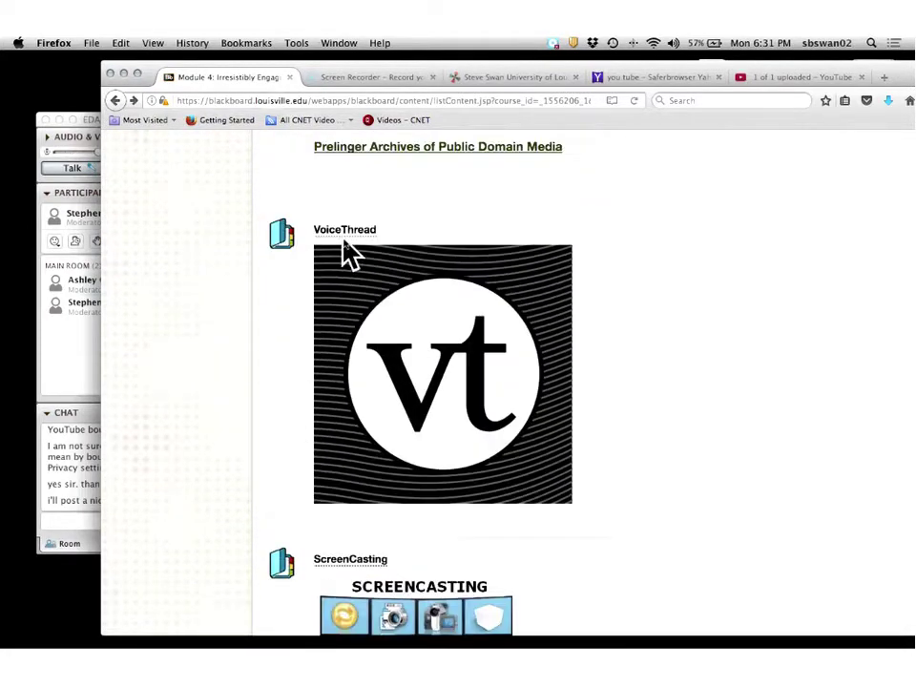
{"action": "left_click", "coordinate": [344, 239]}
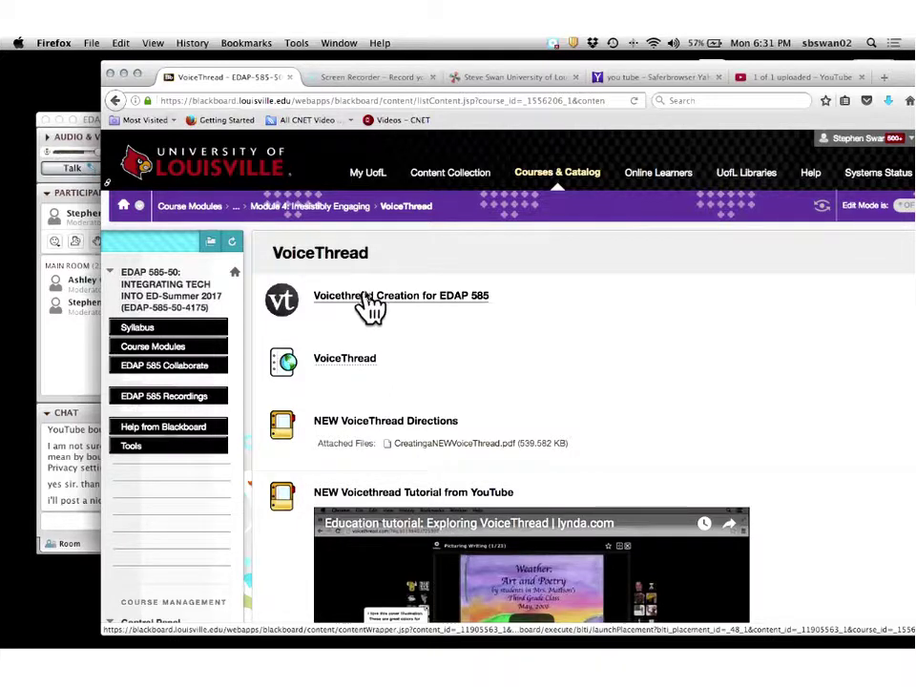
{"action": "left_click", "coordinate": [112, 101]}
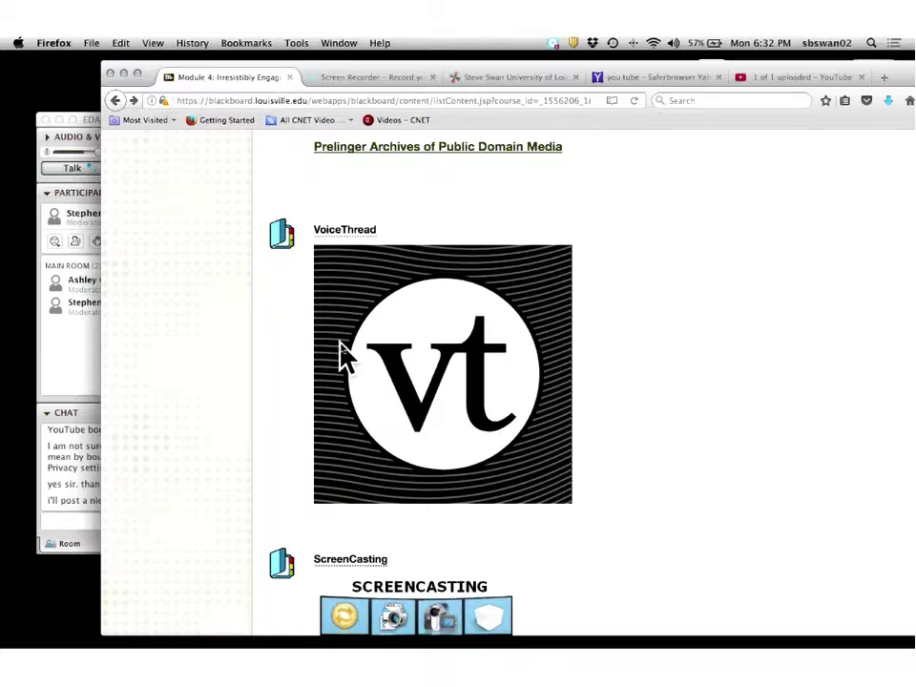
{"action": "scroll", "coordinate": [344, 355], "scroll_direction": "up", "scroll_amount": 10}
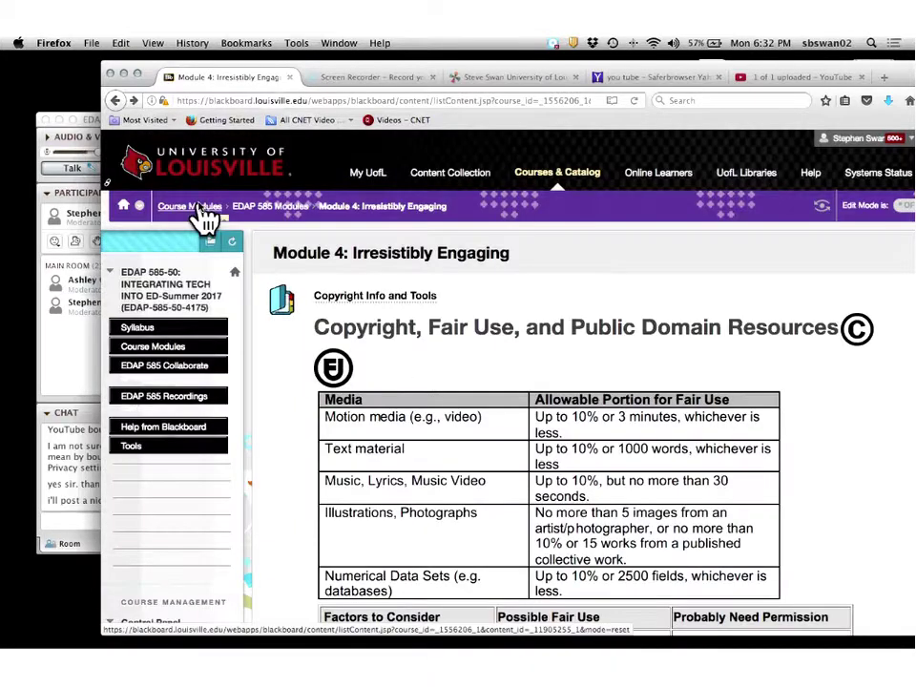